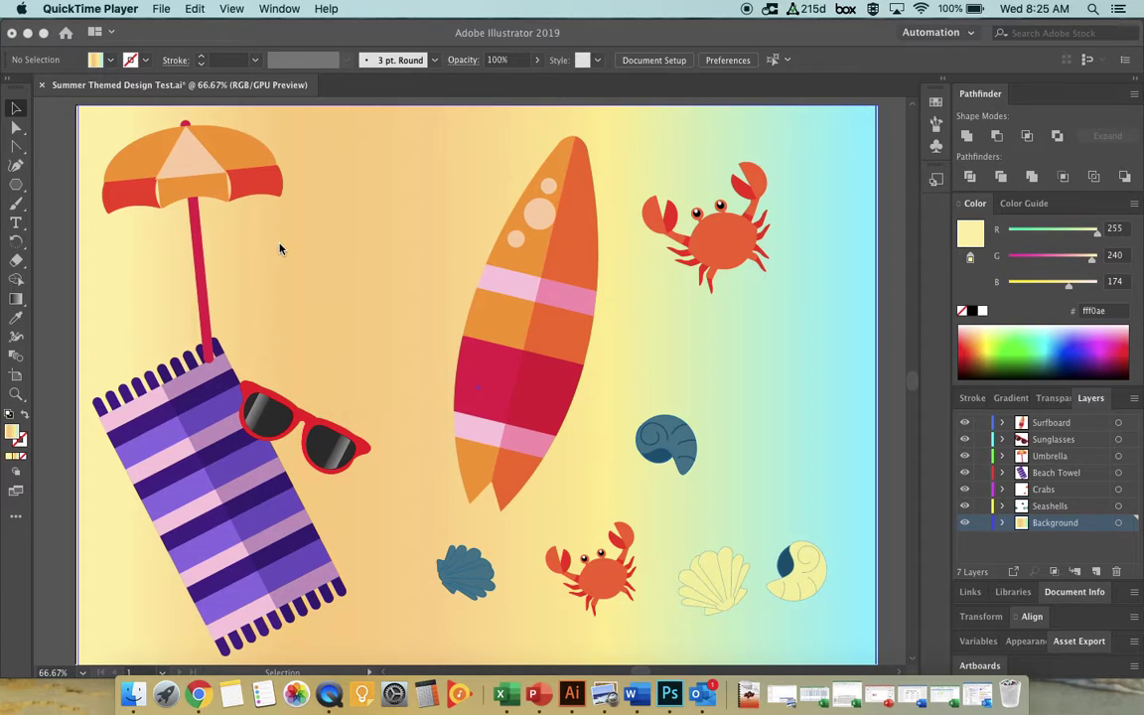
# Close the Summer Themed Design Test document without saving its changes and close the empty application window
pyautogui.click(41, 88)
pyautogui.click(42, 86)
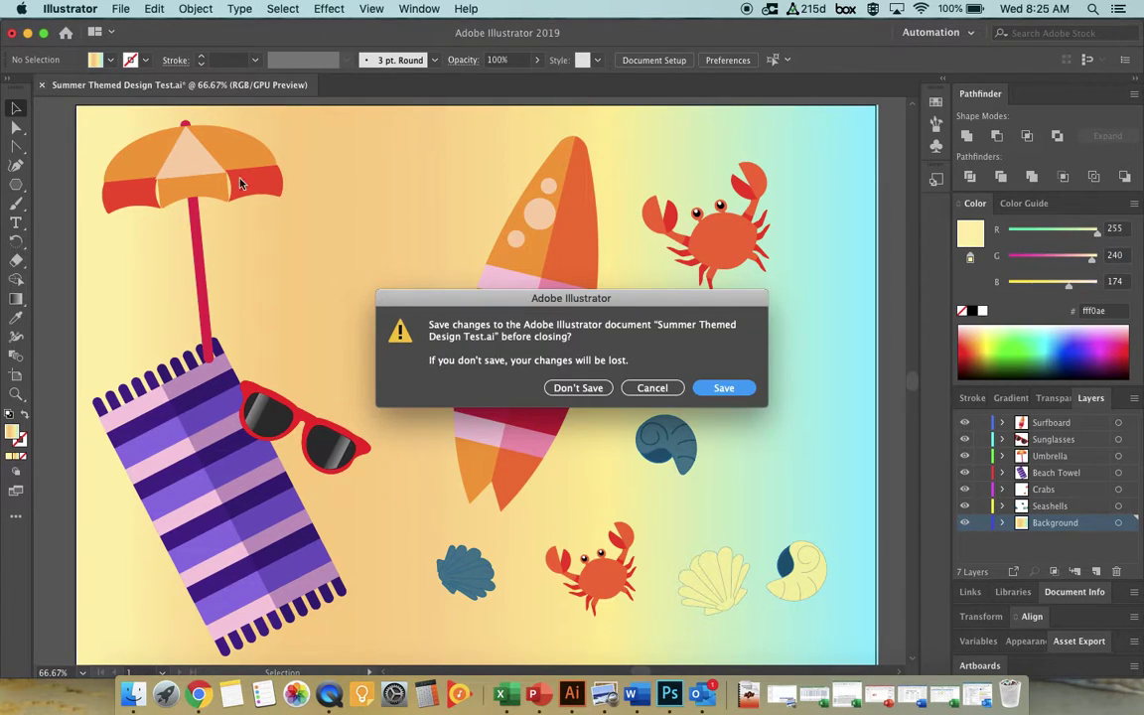
pyautogui.press('super+d')
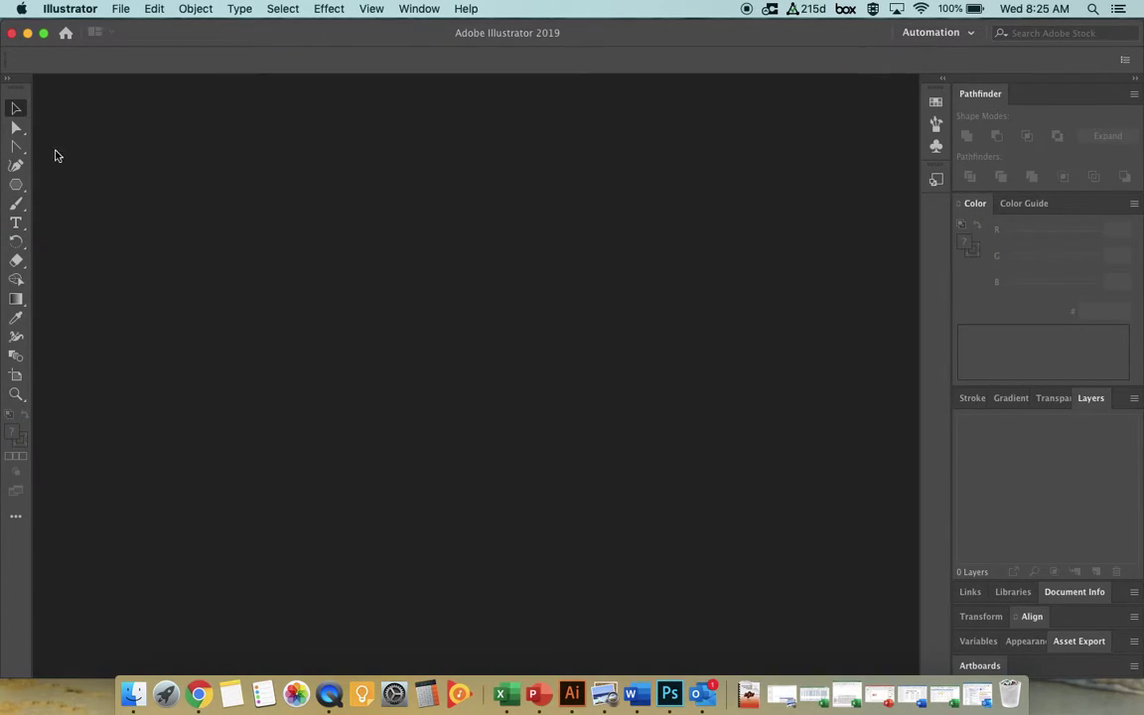
pyautogui.click(12, 32)
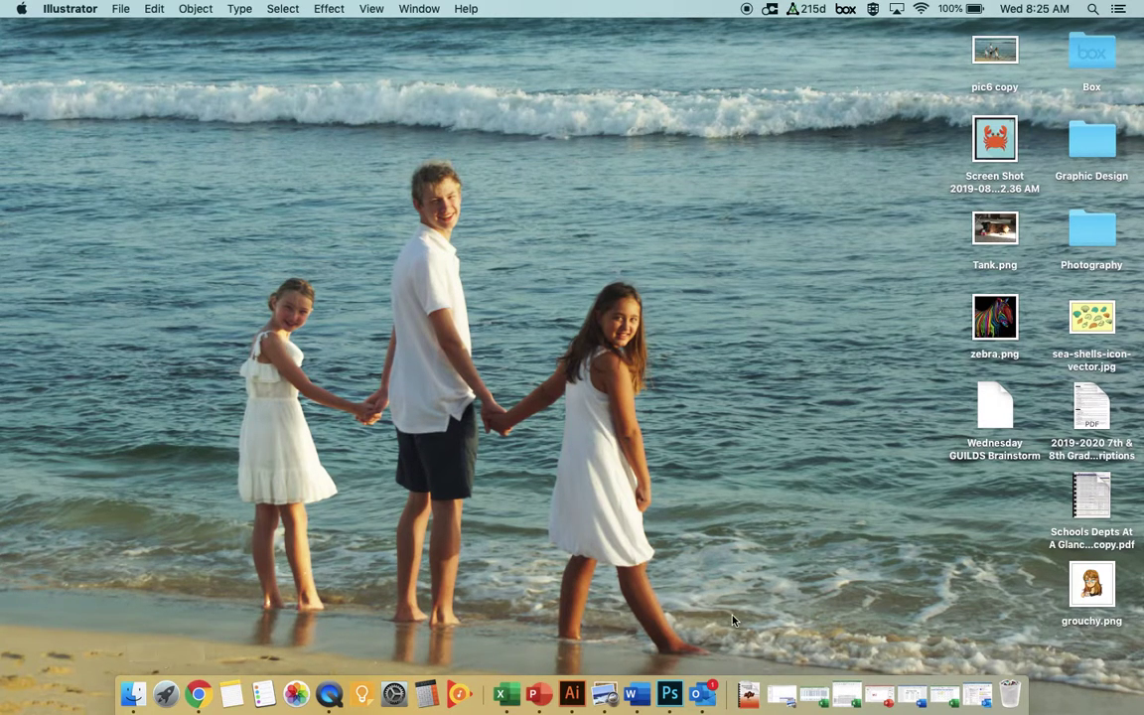
# Open Adobe Illustrator 2019 from the Mac's full list of installed applications
pyautogui.click(572, 692)
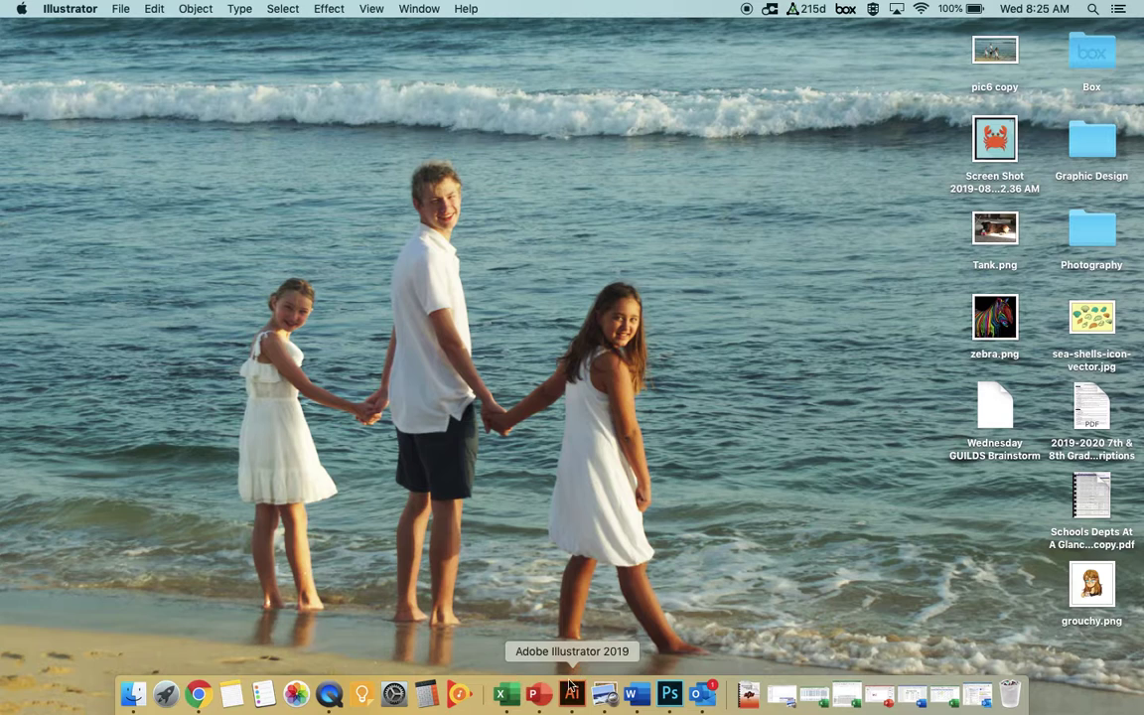
pyautogui.click(167, 695)
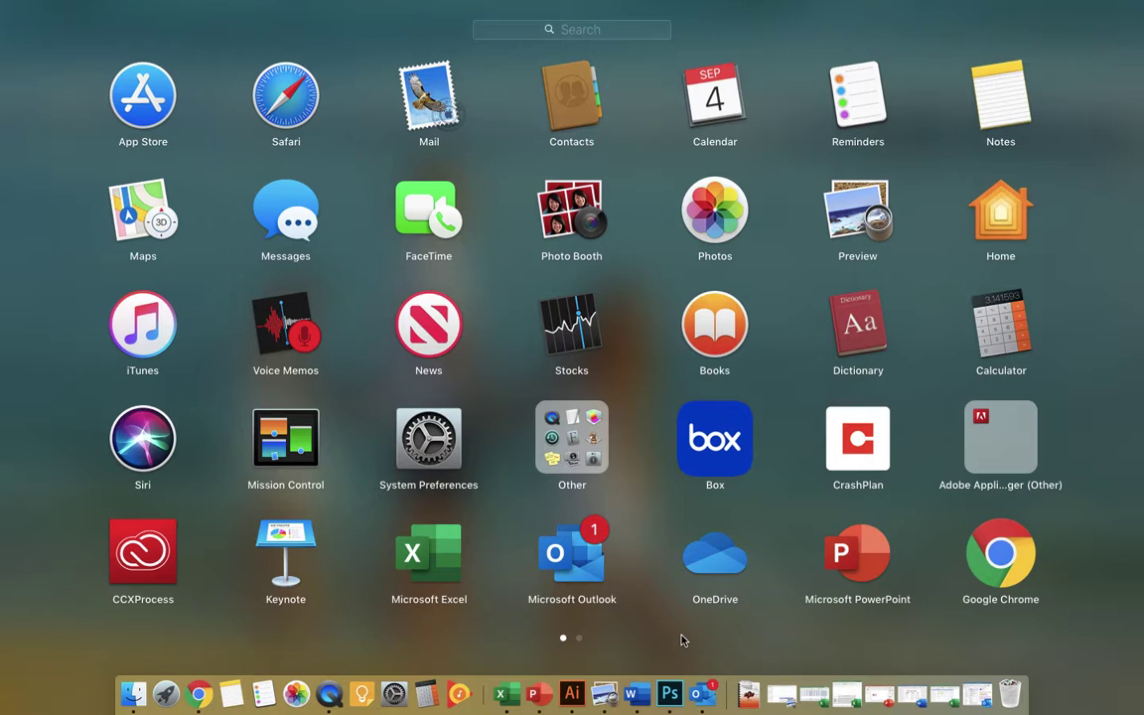
pyautogui.hscroll(3, 682, 641)
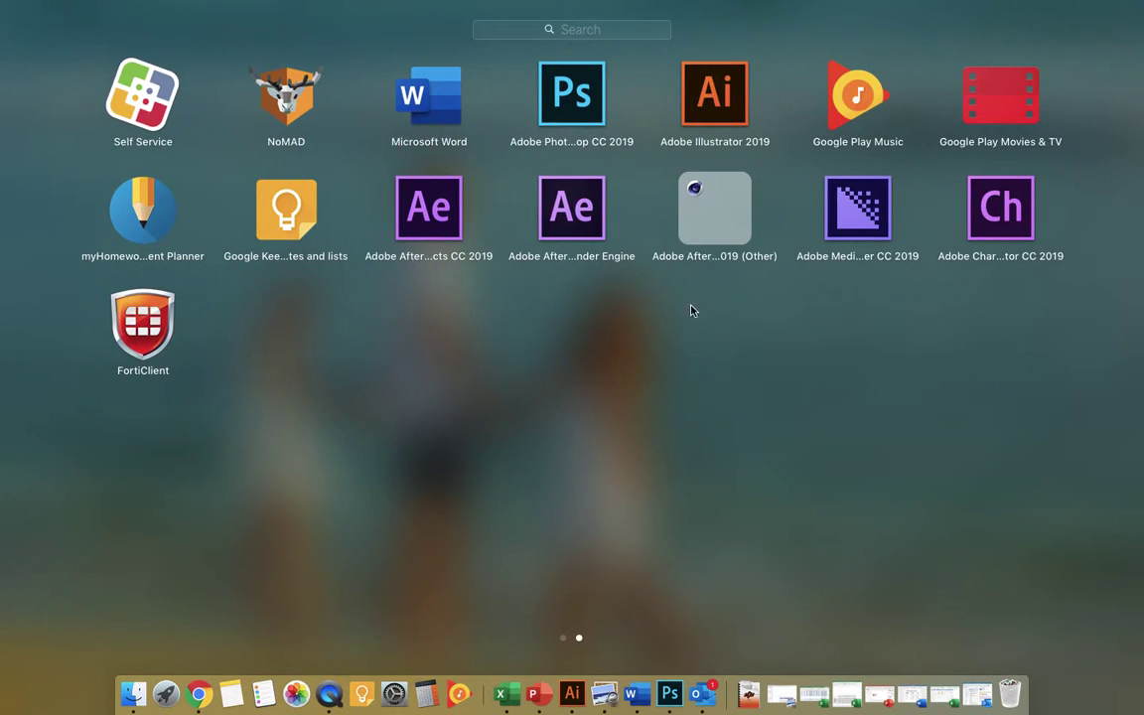
pyautogui.click(708, 95)
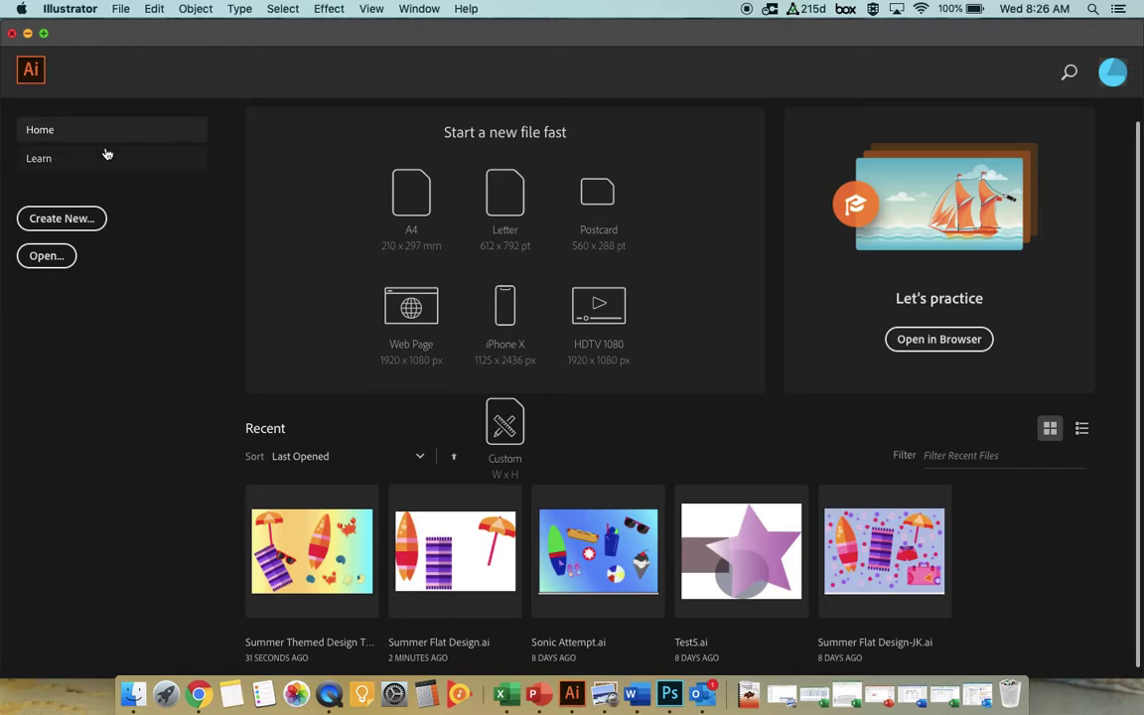
# Start a new document from the Art & Illustration presets and name it "JK Summer Flat Design"
pyautogui.click(68, 220)
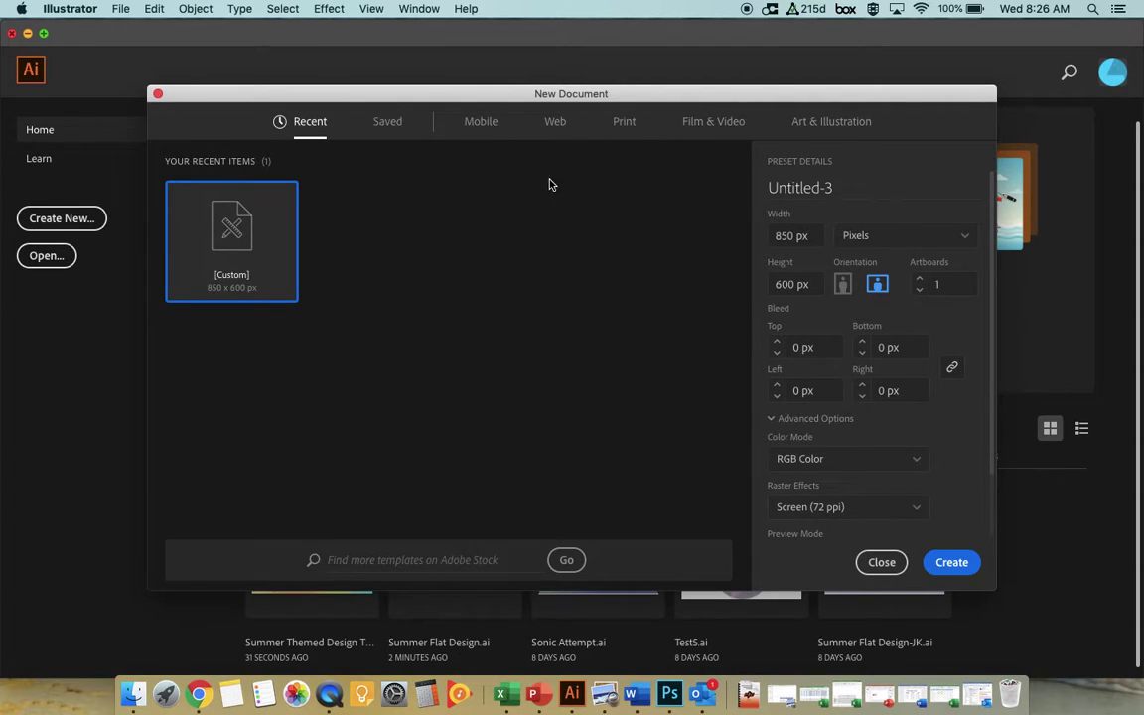
pyautogui.click(812, 126)
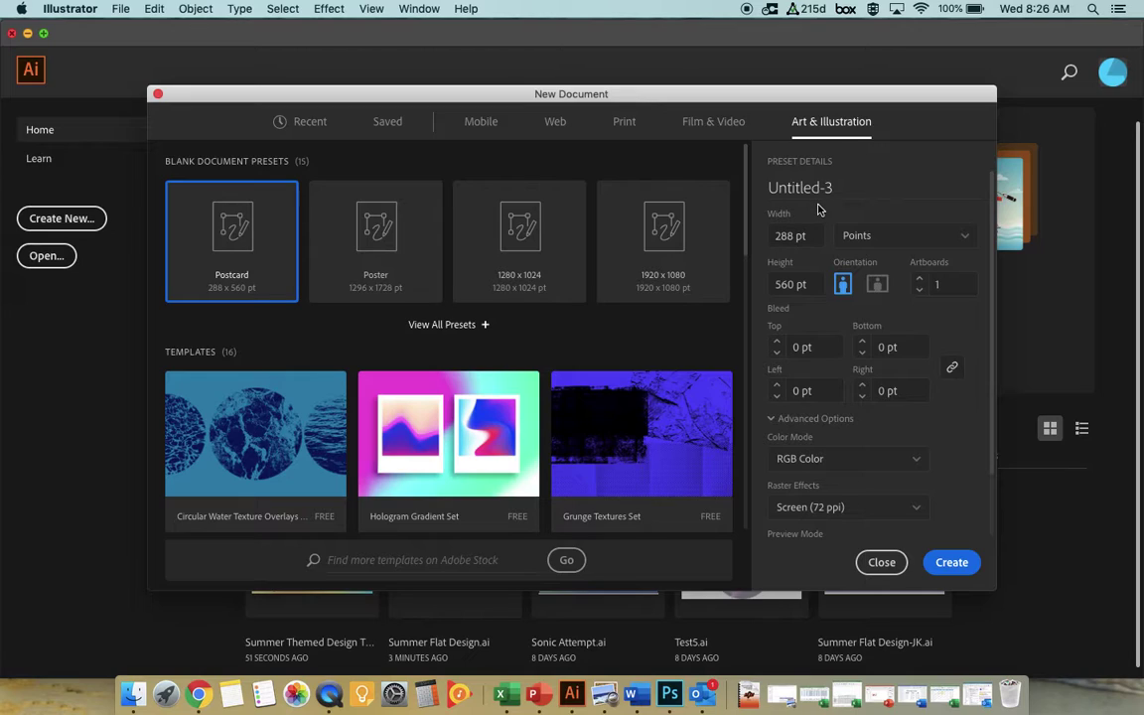
pyautogui.moveTo(845, 187); pyautogui.dragTo(756, 194)
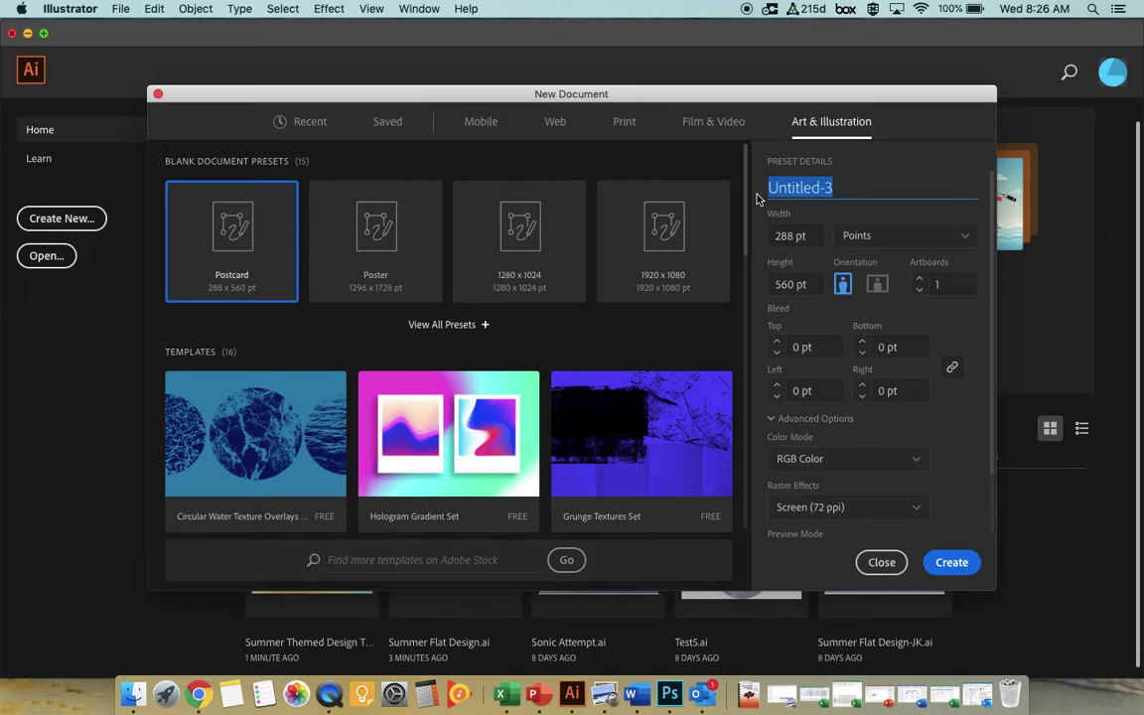
pyautogui.write('JK')
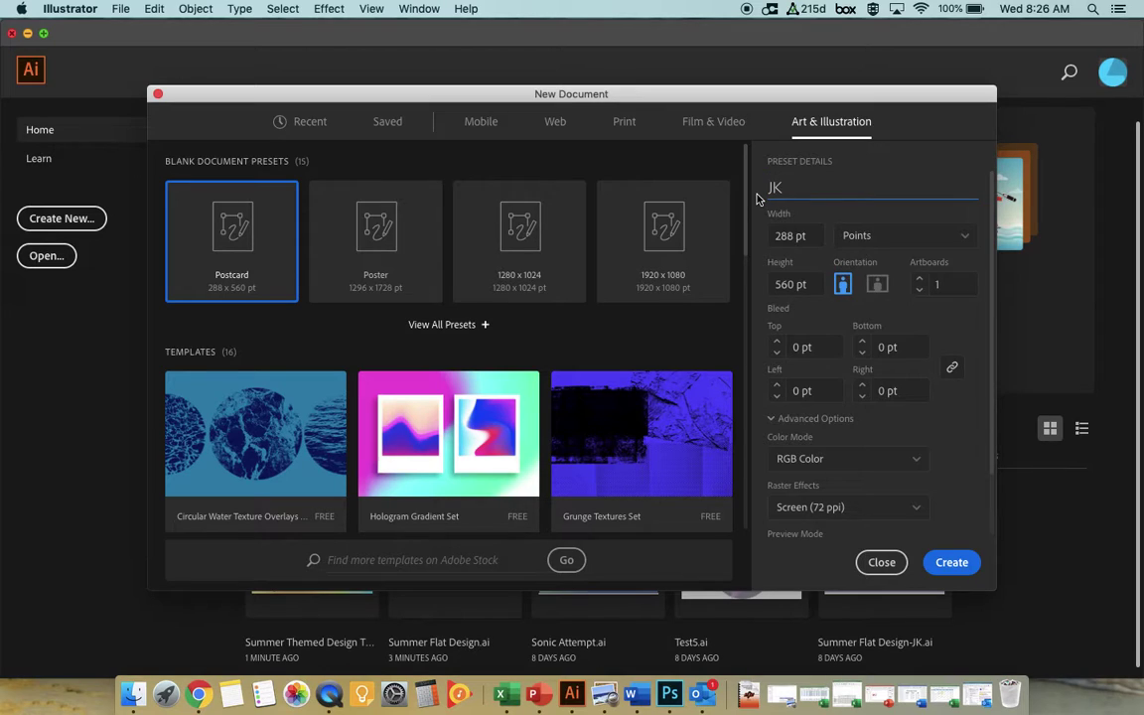
pyautogui.write(' Summer Flat Design')
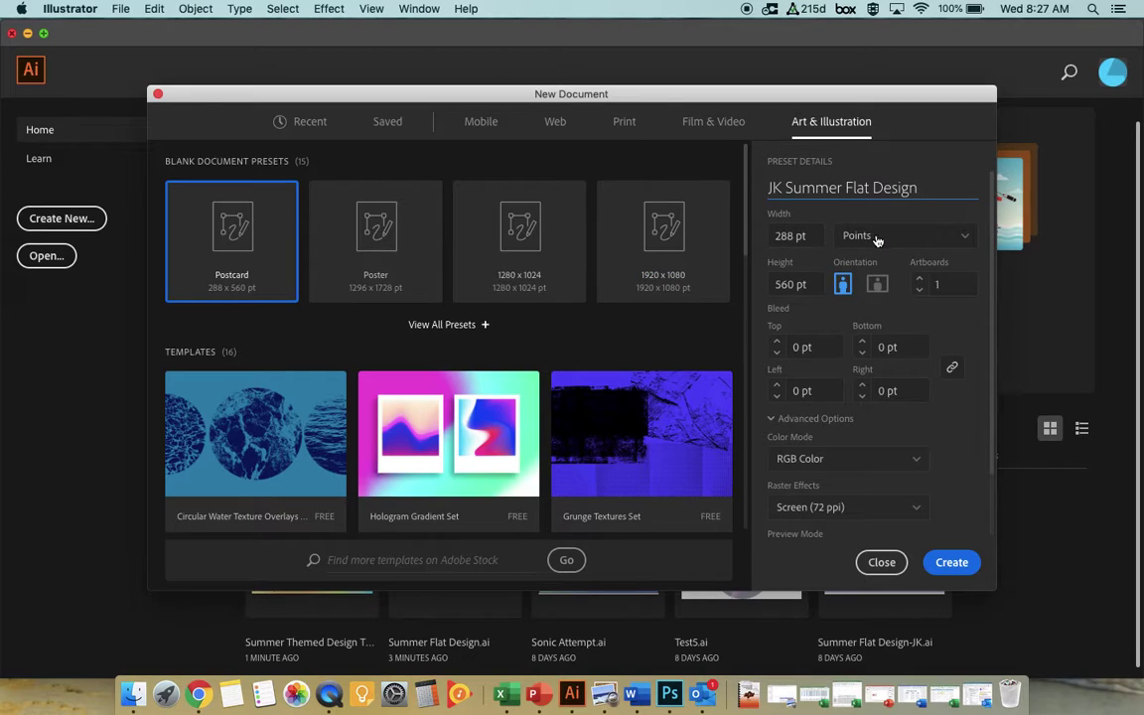
# Set the new document's units to Pixels, with a width of 850 px and a height of 600 px
pyautogui.click(963, 238)
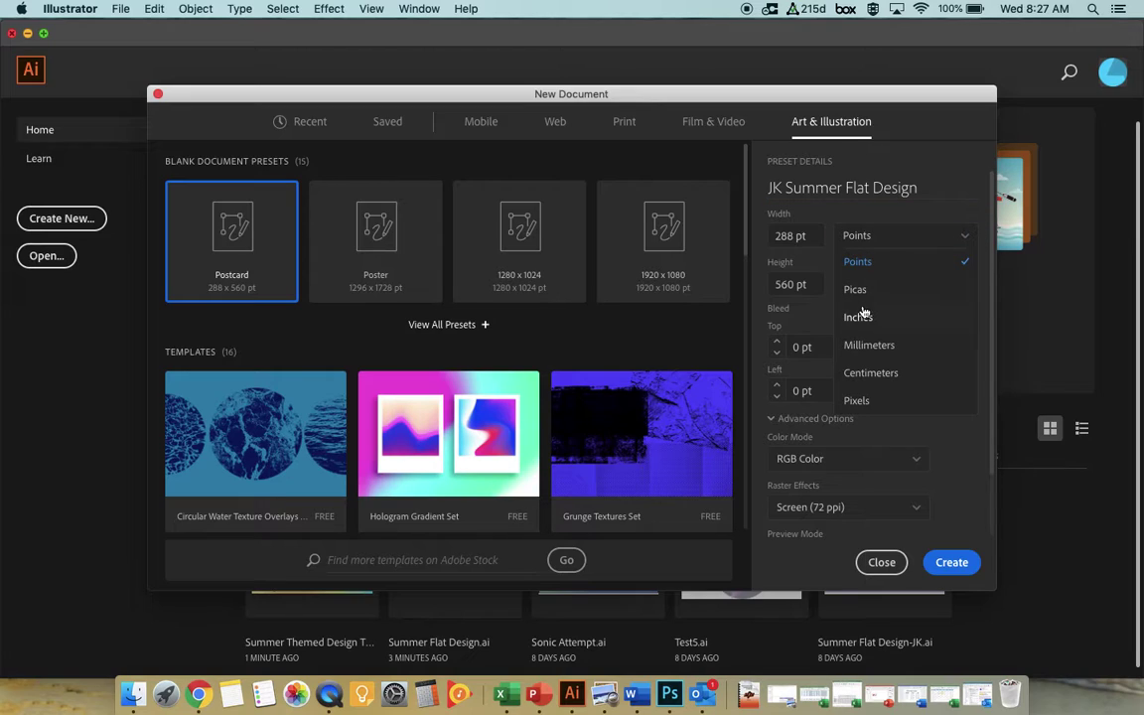
pyautogui.click(856, 401)
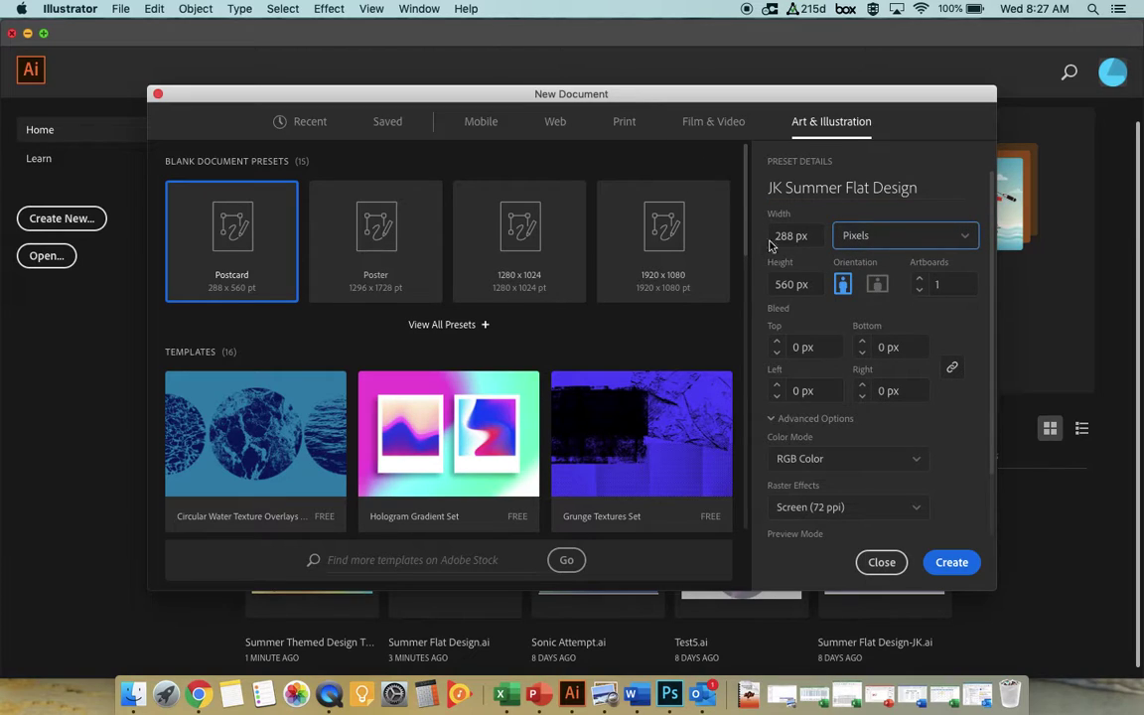
pyautogui.moveTo(795, 236); pyautogui.dragTo(769, 237)
pyautogui.write('850')
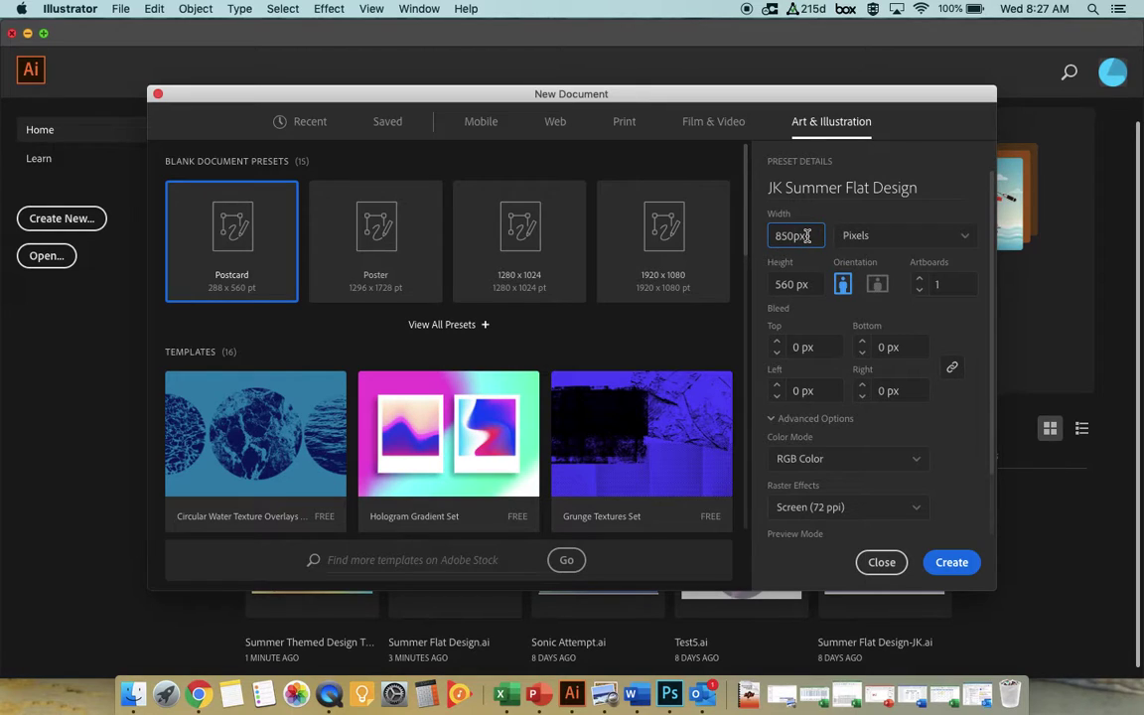
pyautogui.press('Tab')
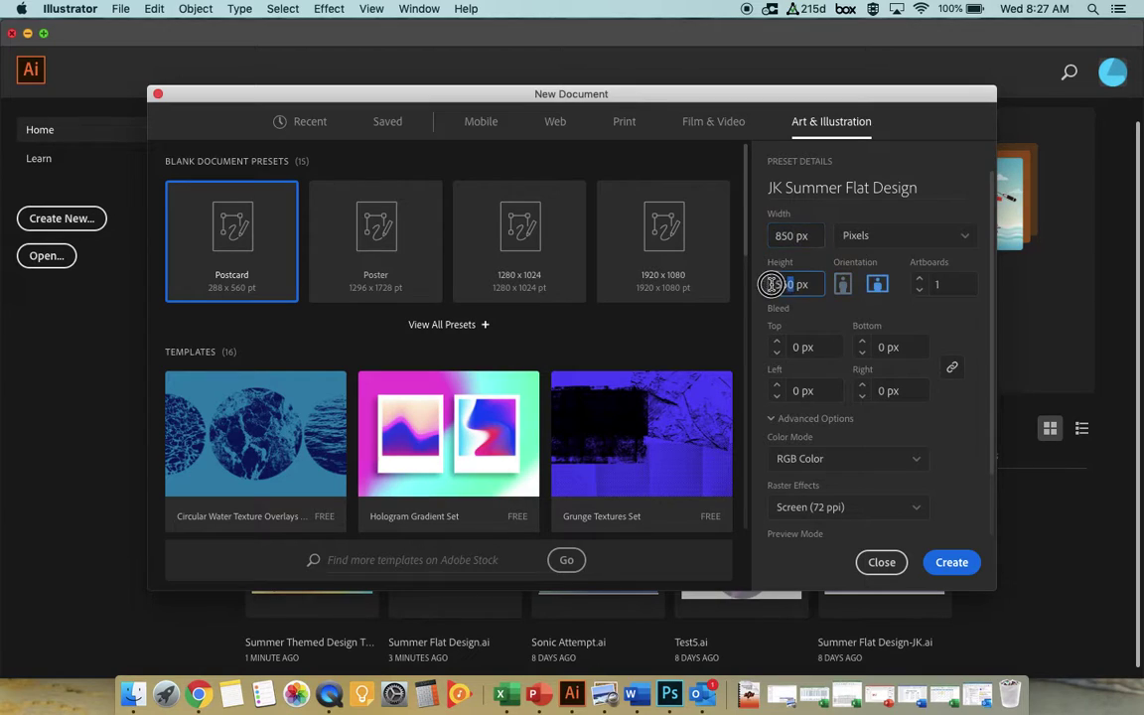
pyautogui.write('600')
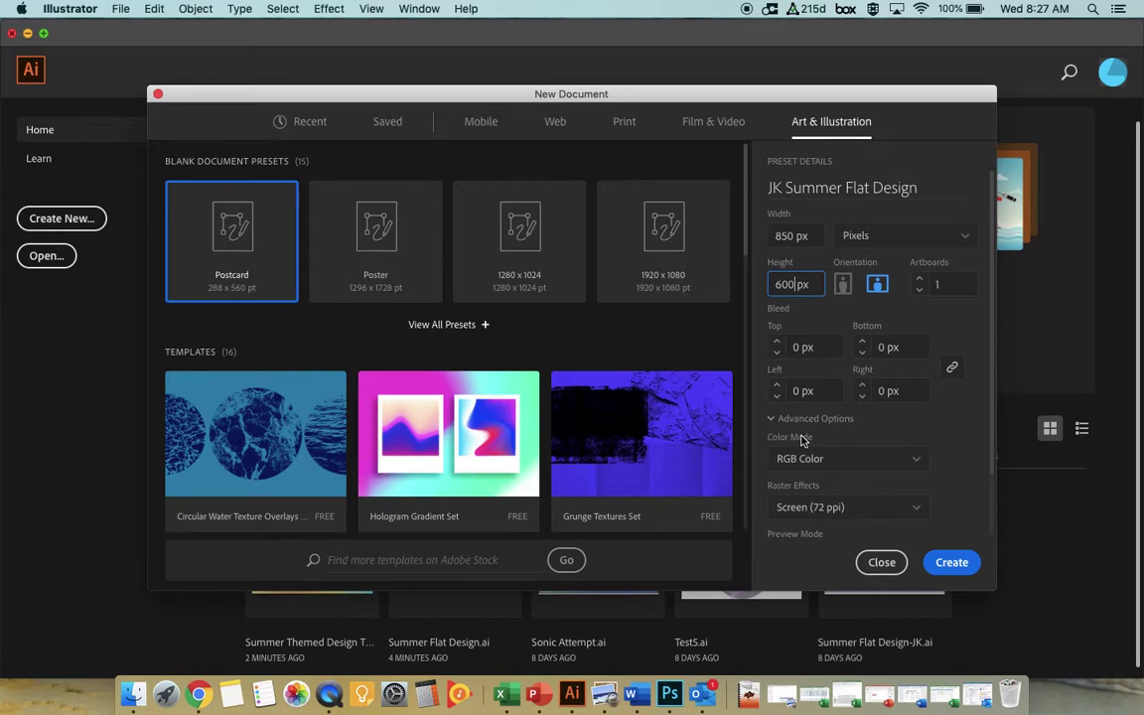
# Keep RGB Color as the color mode and create the document
pyautogui.click(916, 458)
pyautogui.scroll(-2, 893, 447)
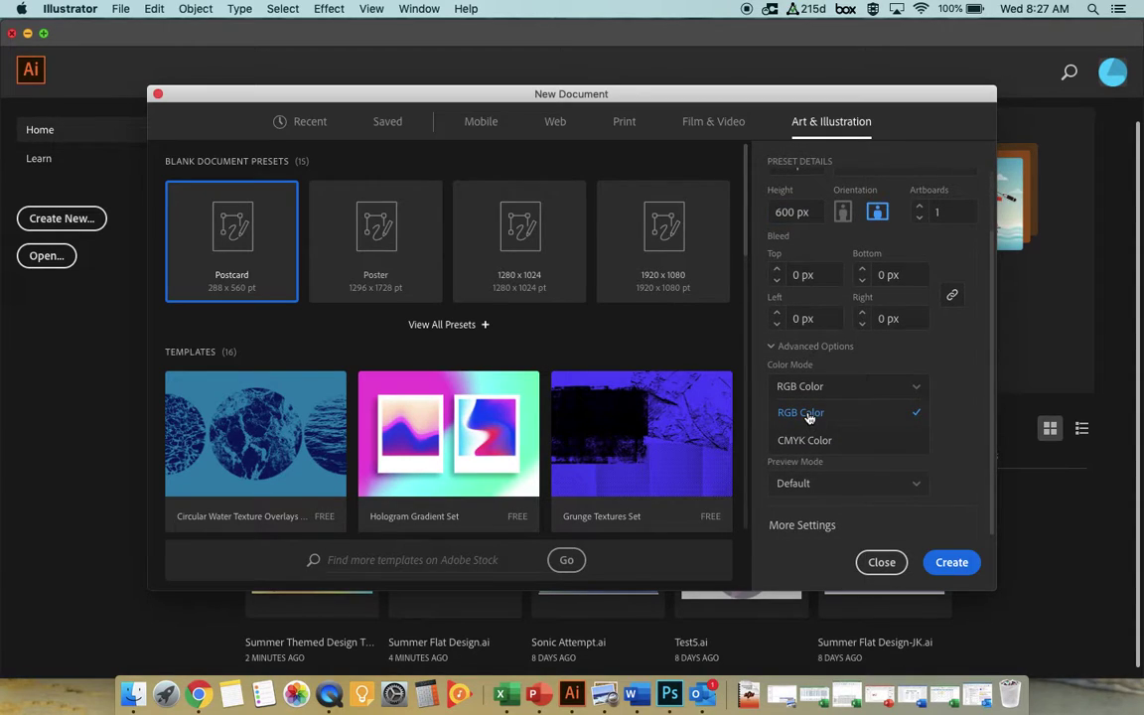
pyautogui.click(824, 387)
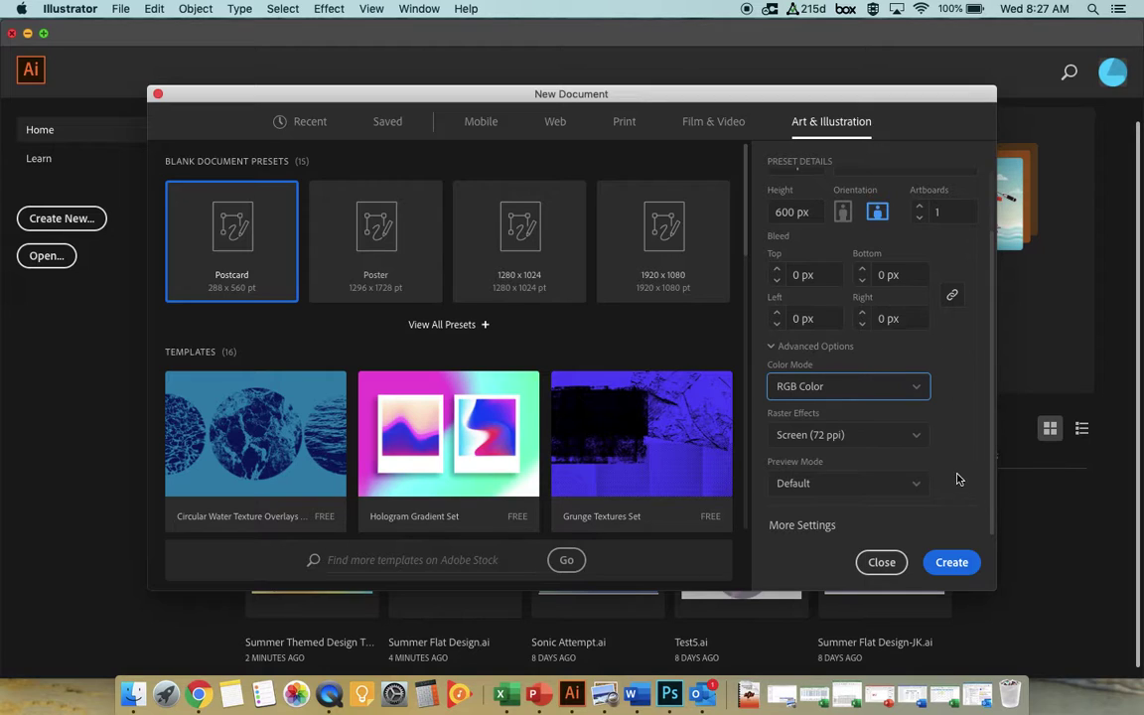
pyautogui.click(948, 563)
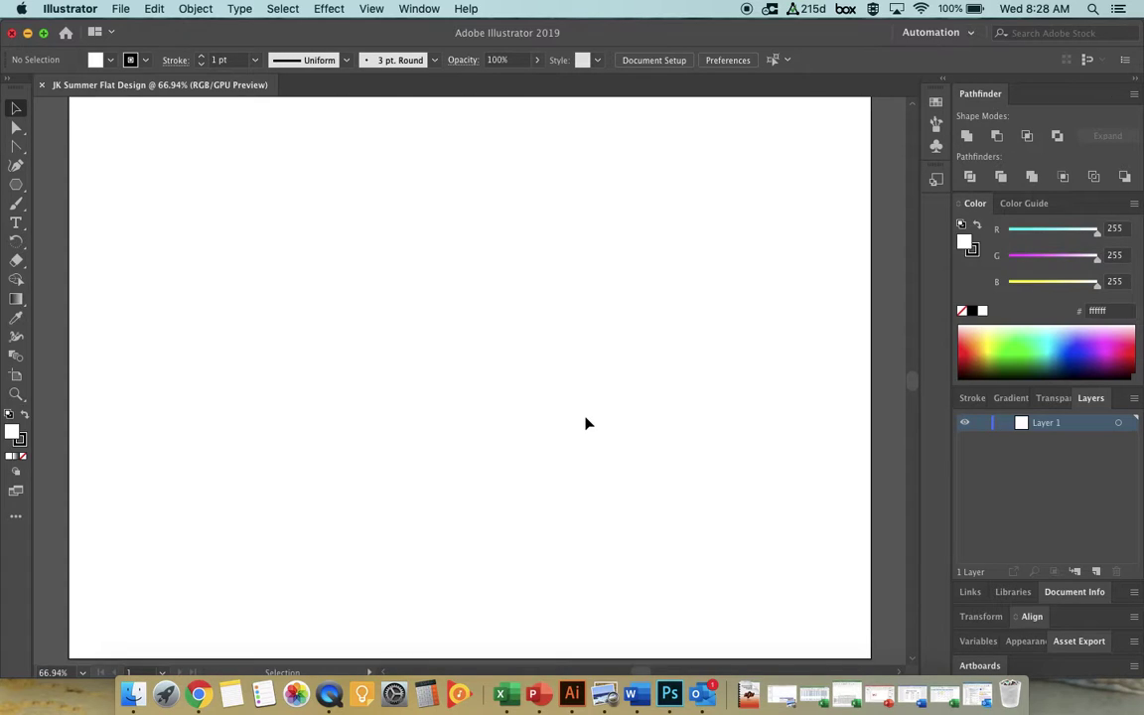
pyautogui.scroll(1, 586, 424)
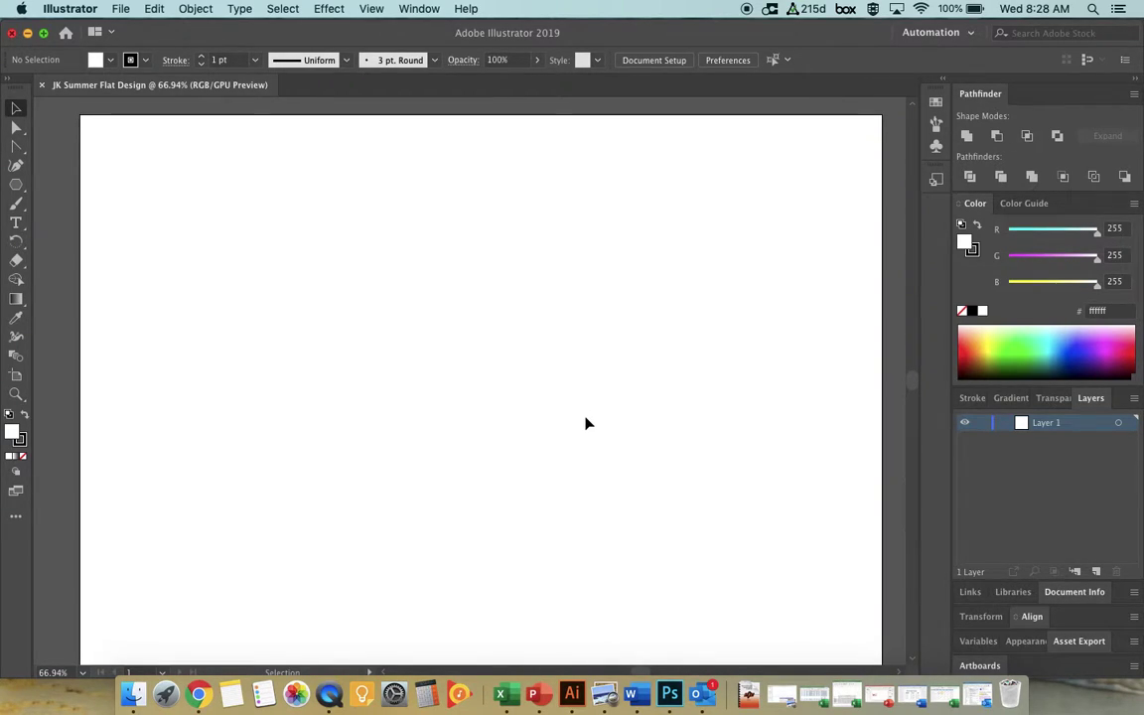
pyautogui.scroll(-1, 586, 424)
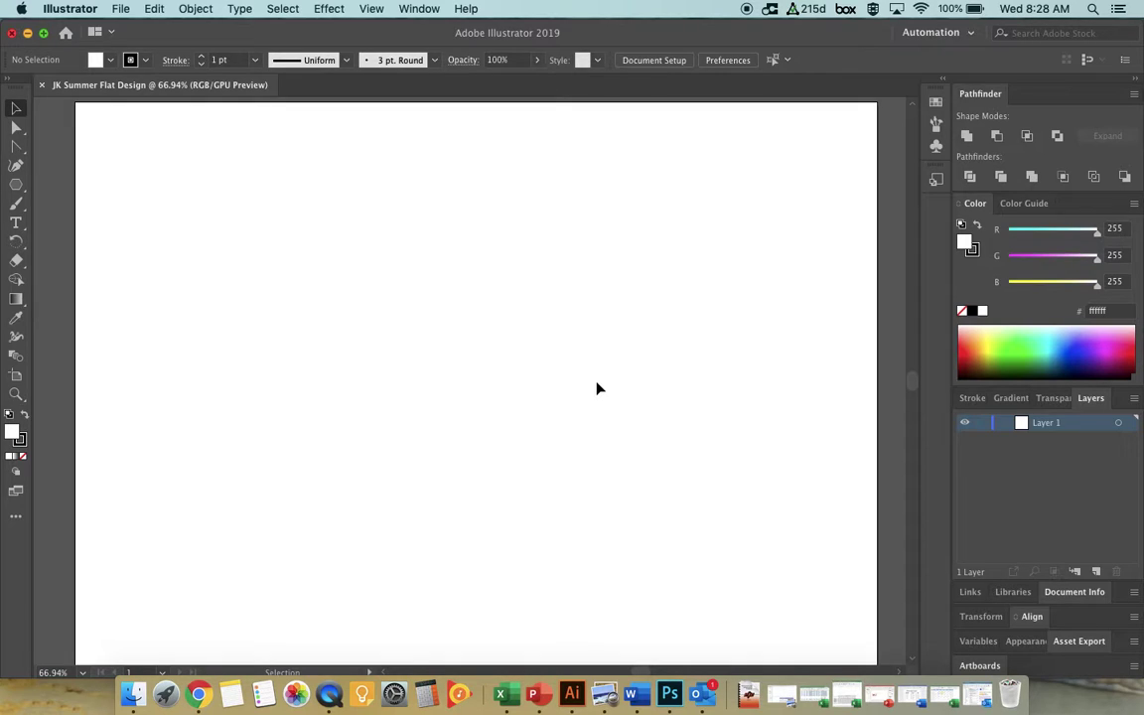
pyautogui.press('a')
pyautogui.press('super+minus')
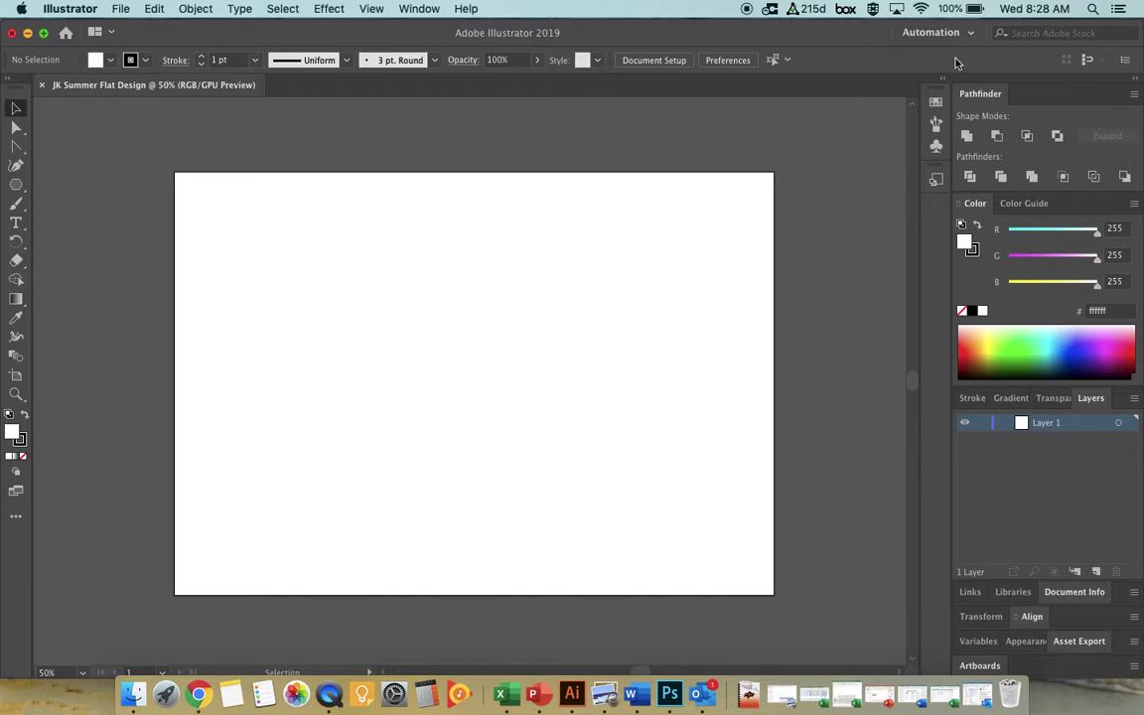
# Switch the workspace to Essentials and return it to Automation
pyautogui.click(931, 32)
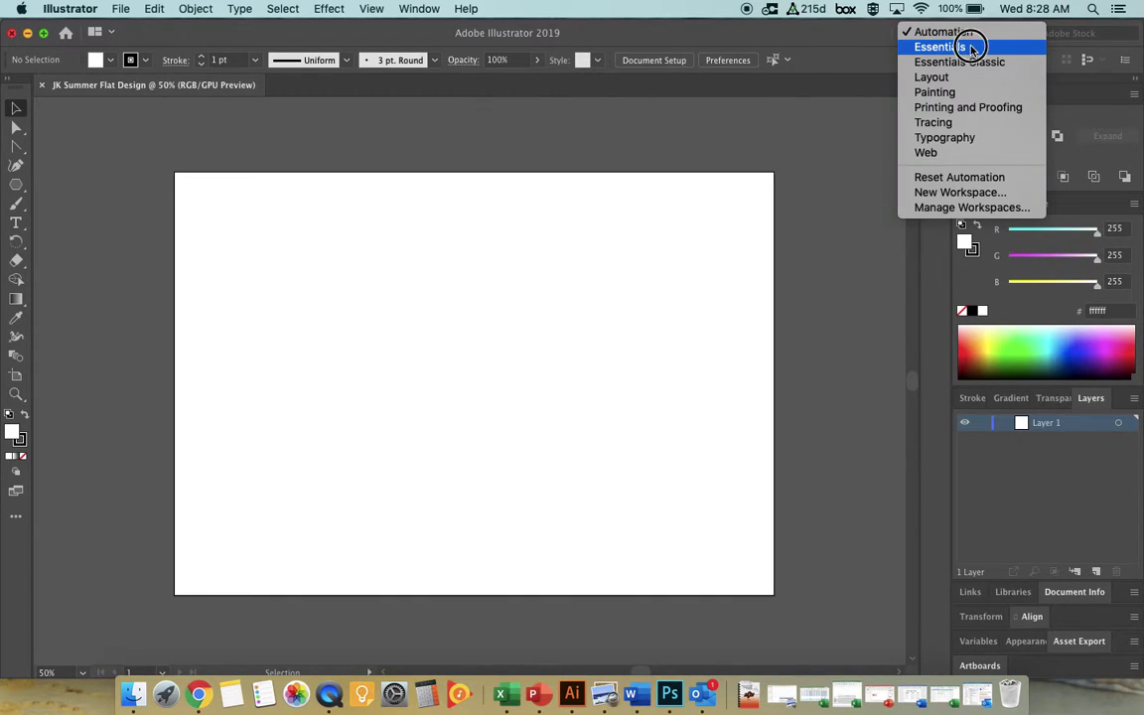
pyautogui.click(969, 47)
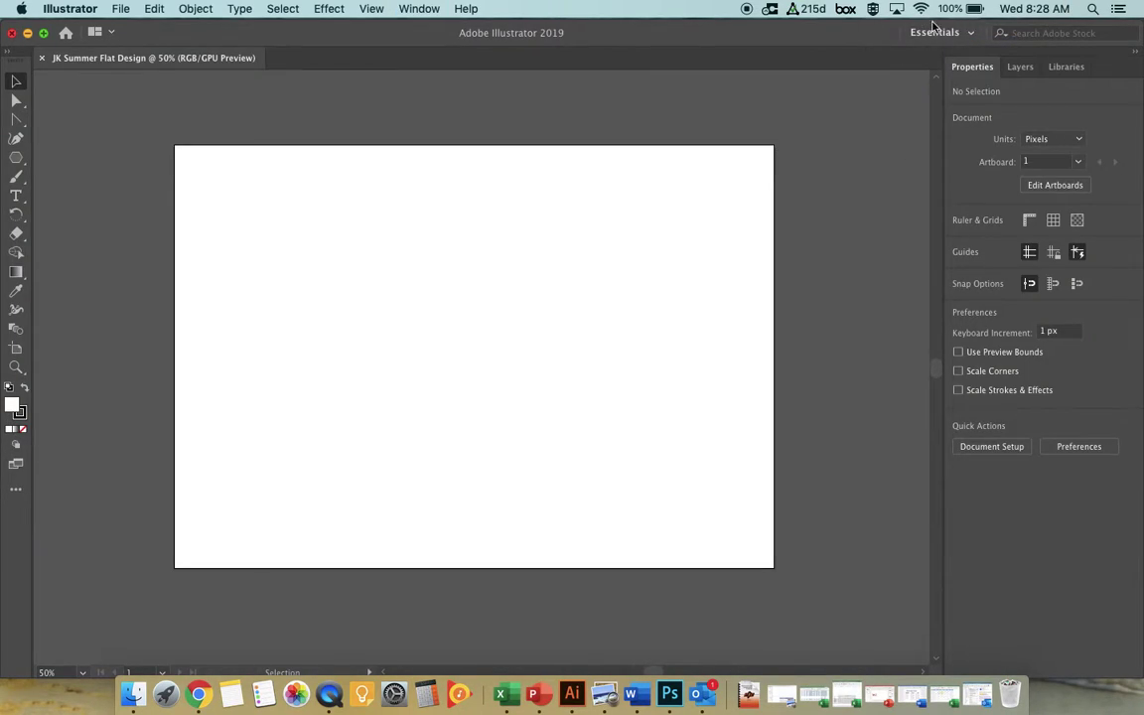
pyautogui.click(971, 32)
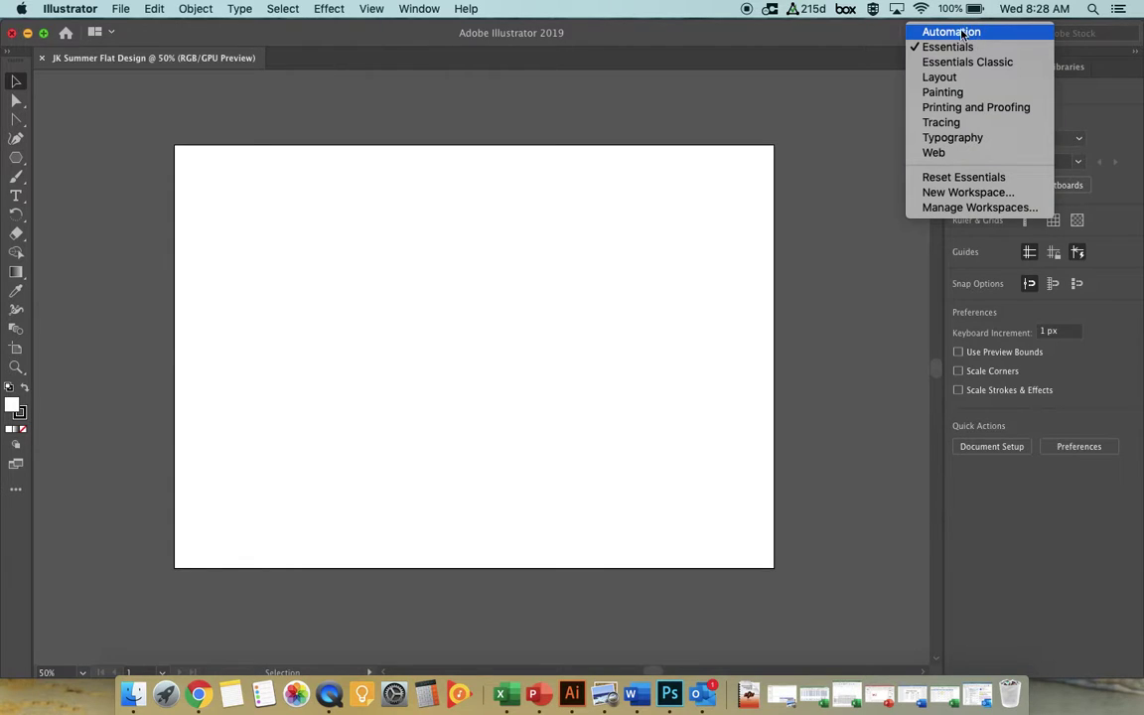
pyautogui.click(951, 32)
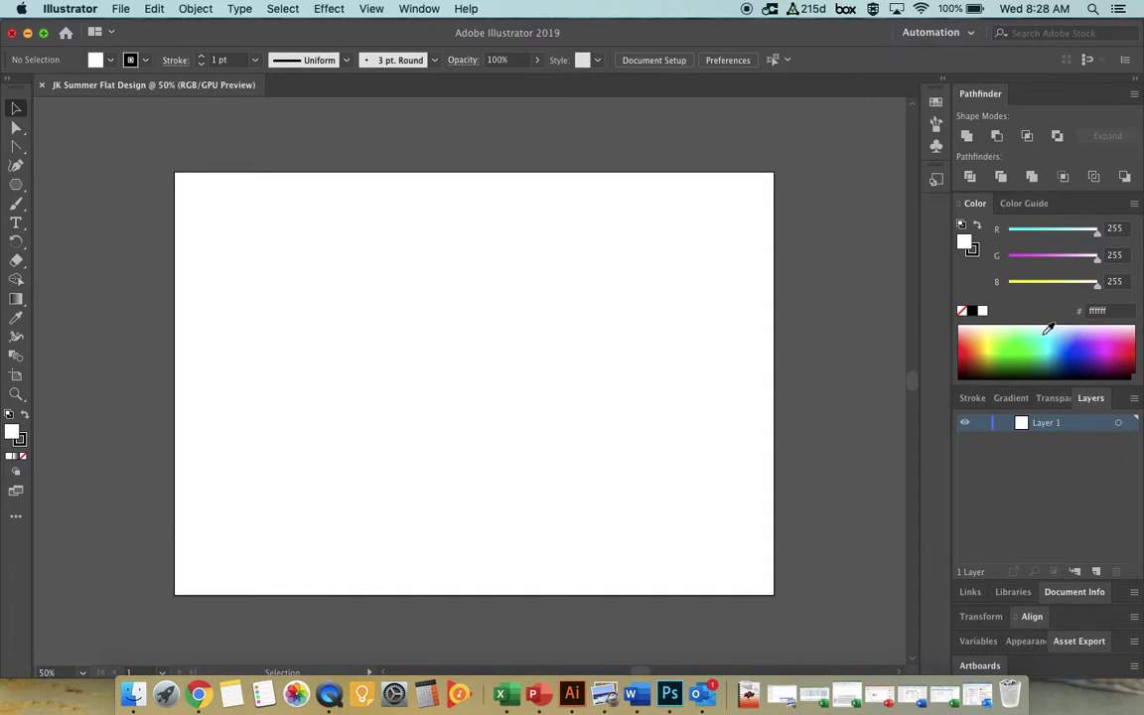
# Show the Gradient panel in the workspace
pyautogui.click(419, 10)
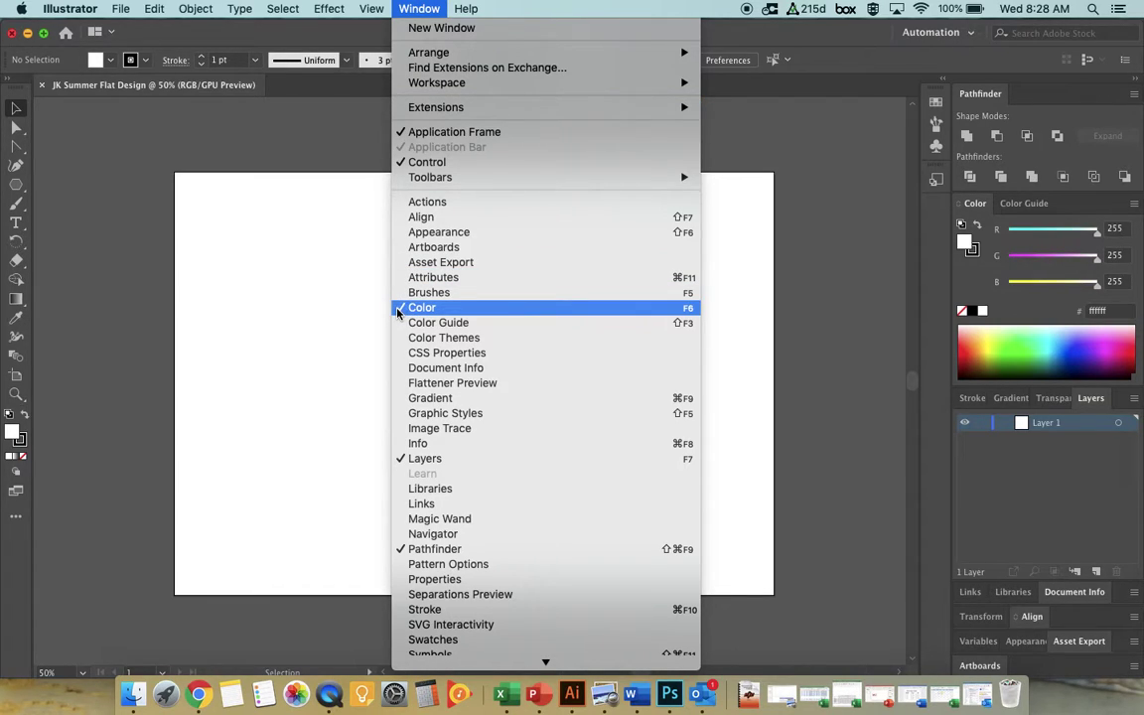
pyautogui.click(405, 398)
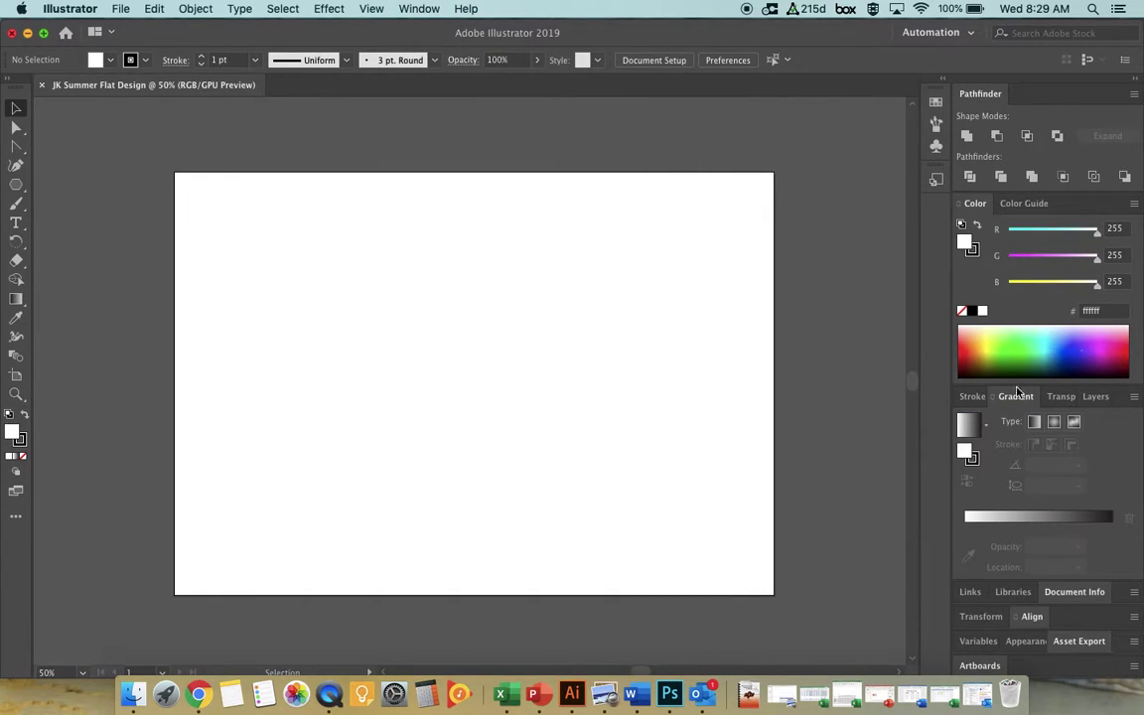
# Look through the list of available panels and check which ones, such as Color, Gradient and Pathfinder, are shown
pyautogui.click(407, 9)
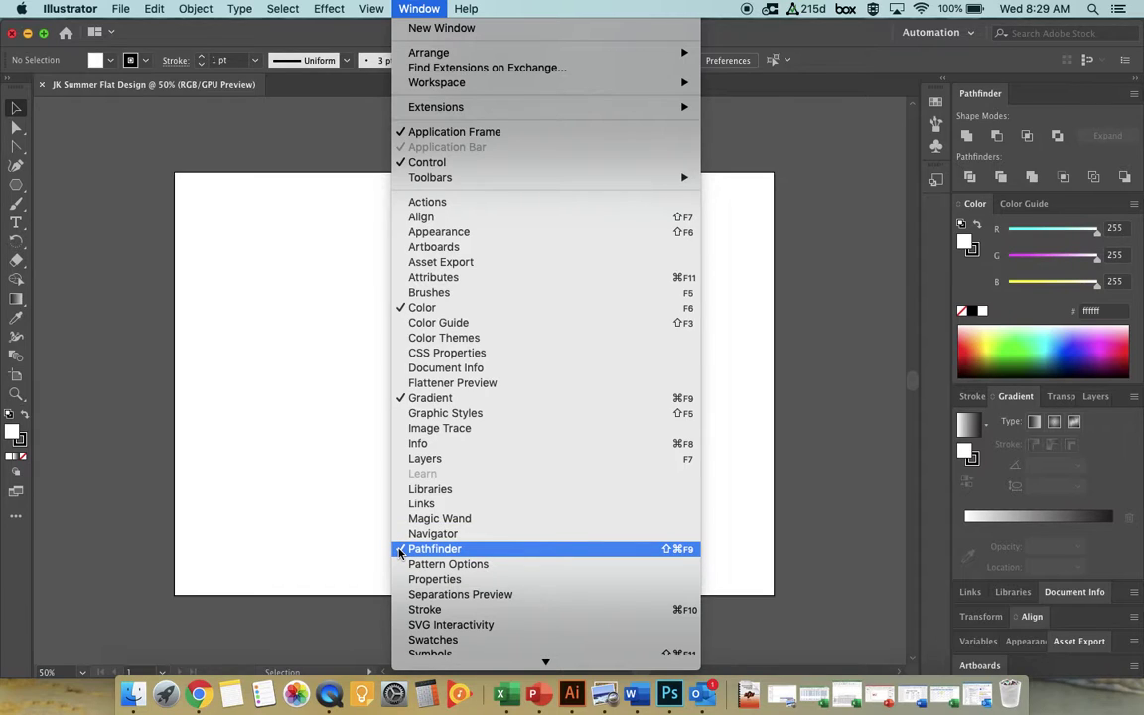
pyautogui.scroll(-3, 402, 552)
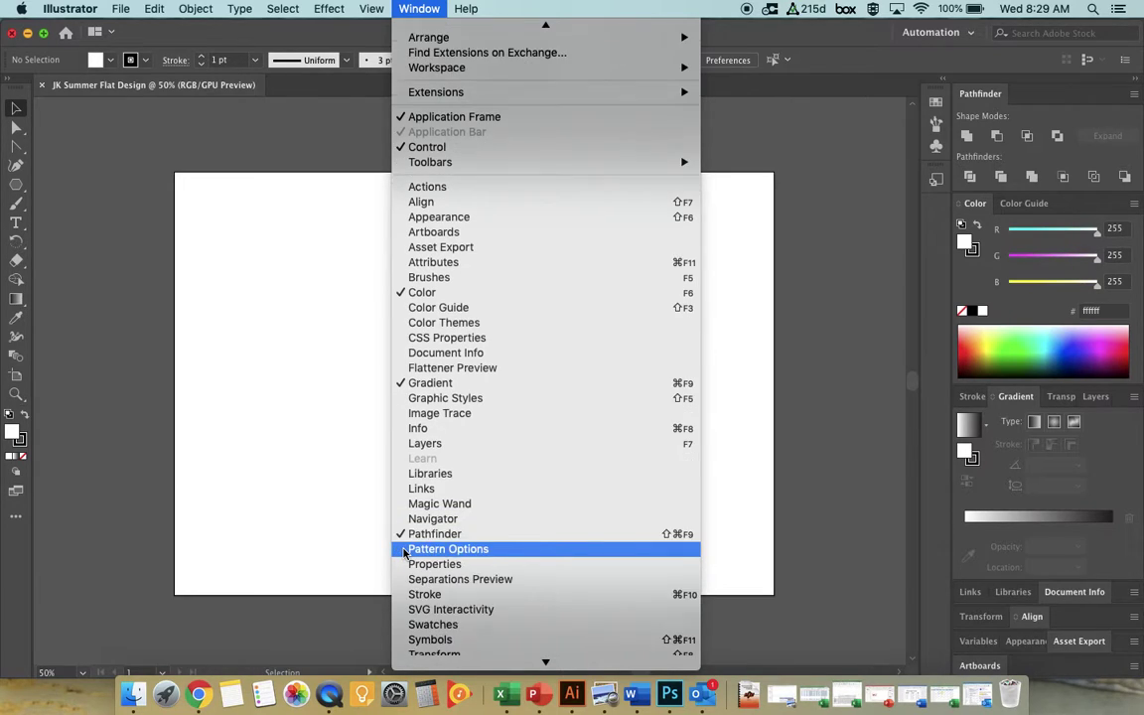
pyautogui.scroll(-1, 404, 552)
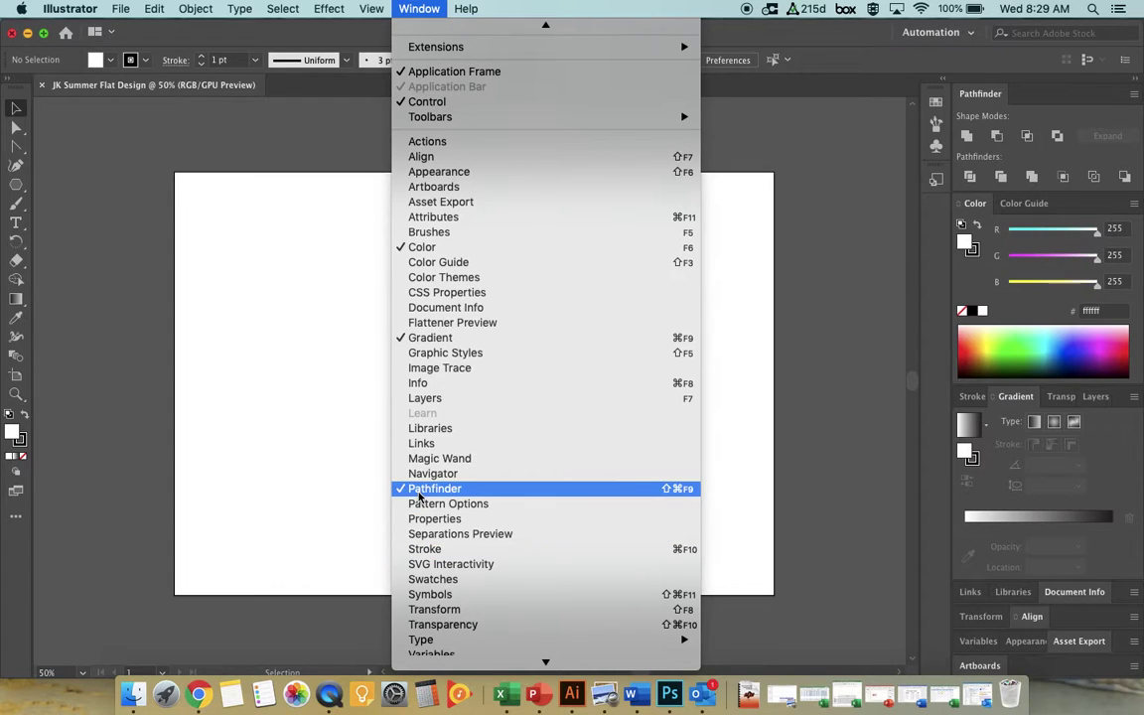
pyautogui.scroll(-4, 420, 492)
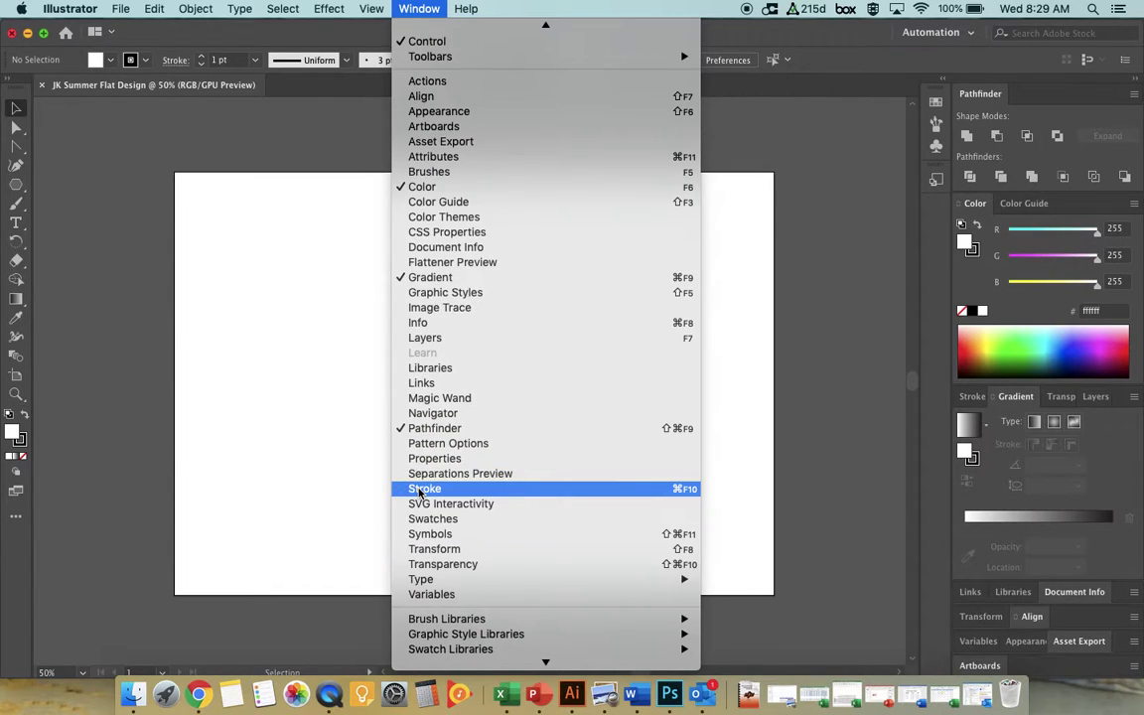
pyautogui.scroll(-2, 412, 429)
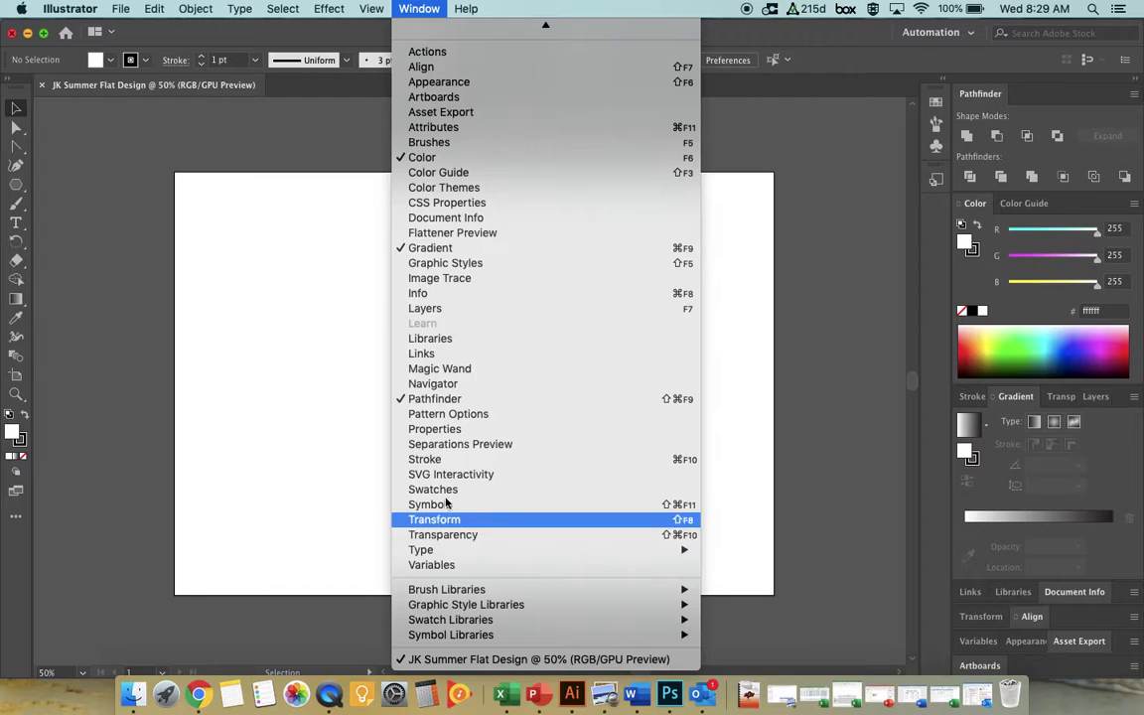
pyautogui.scroll(3, 447, 397)
pyautogui.scroll(1, 452, 356)
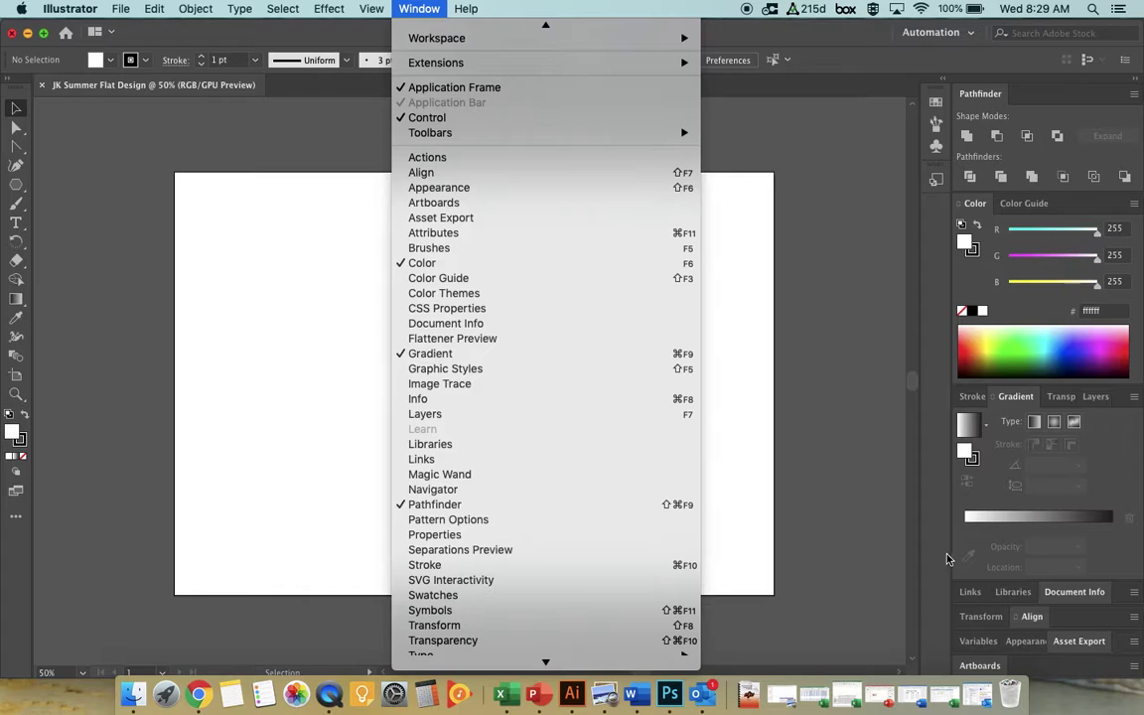
pyautogui.scroll(-5, 556, 566)
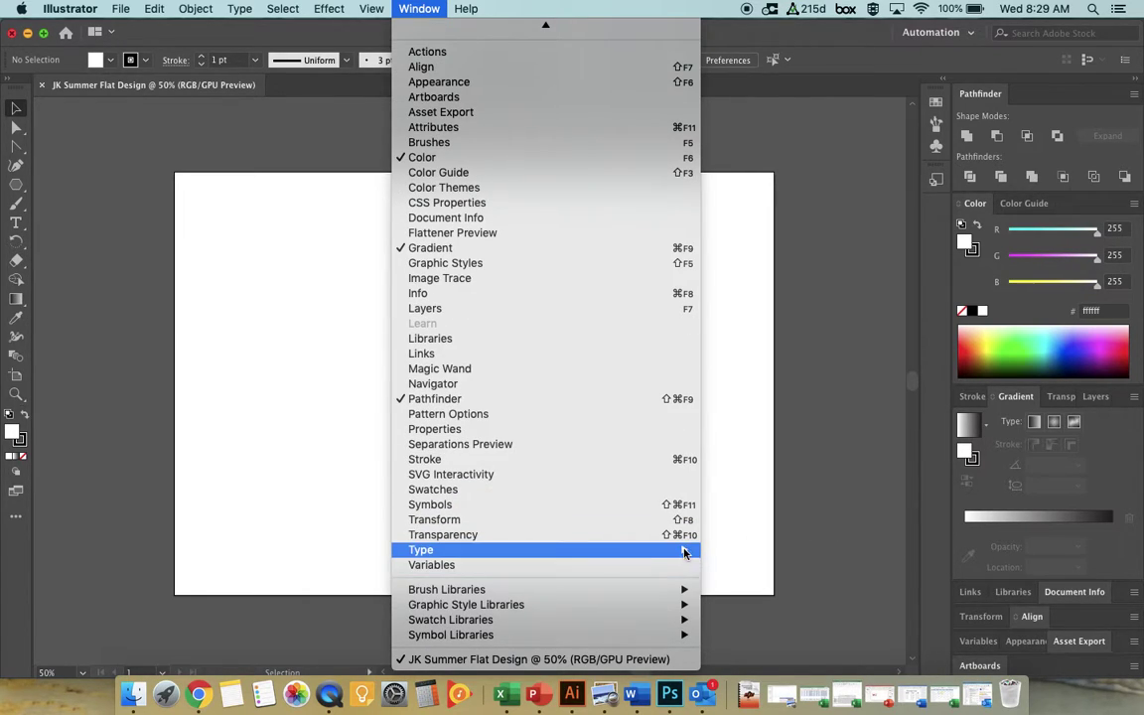
pyautogui.moveTo(685, 550)
pyautogui.click(969, 485)
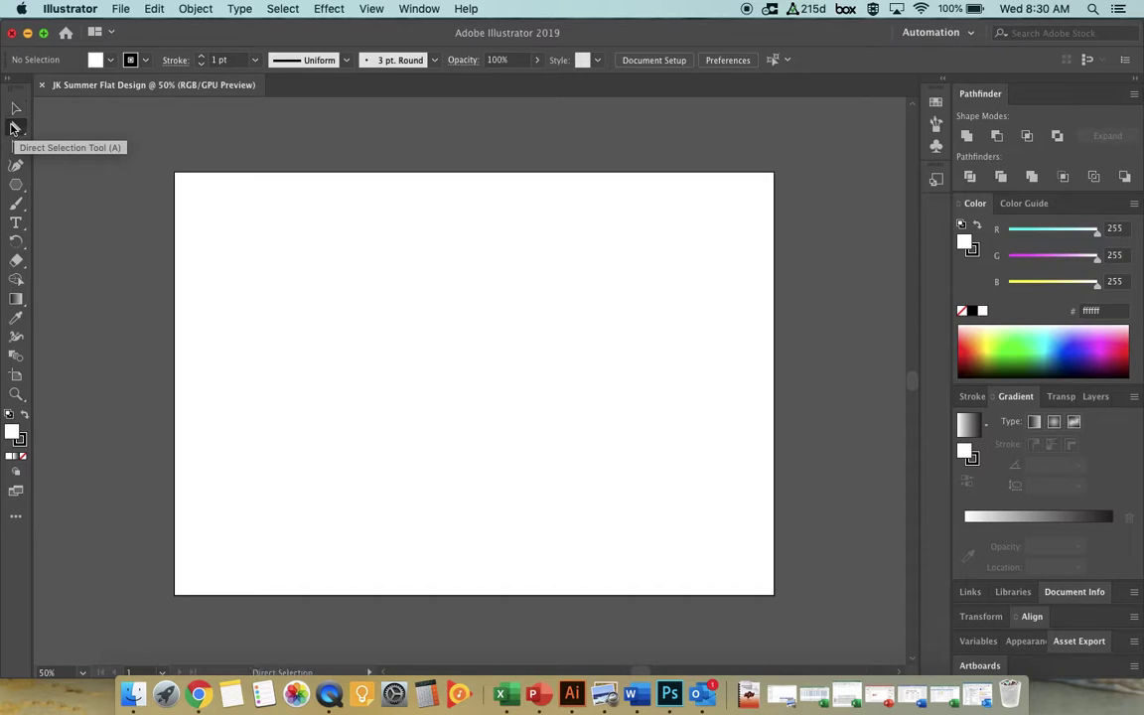
# Look through the selection, anchor point, curvature and shape tools, including the grouped variants of each
pyautogui.click(14, 127)
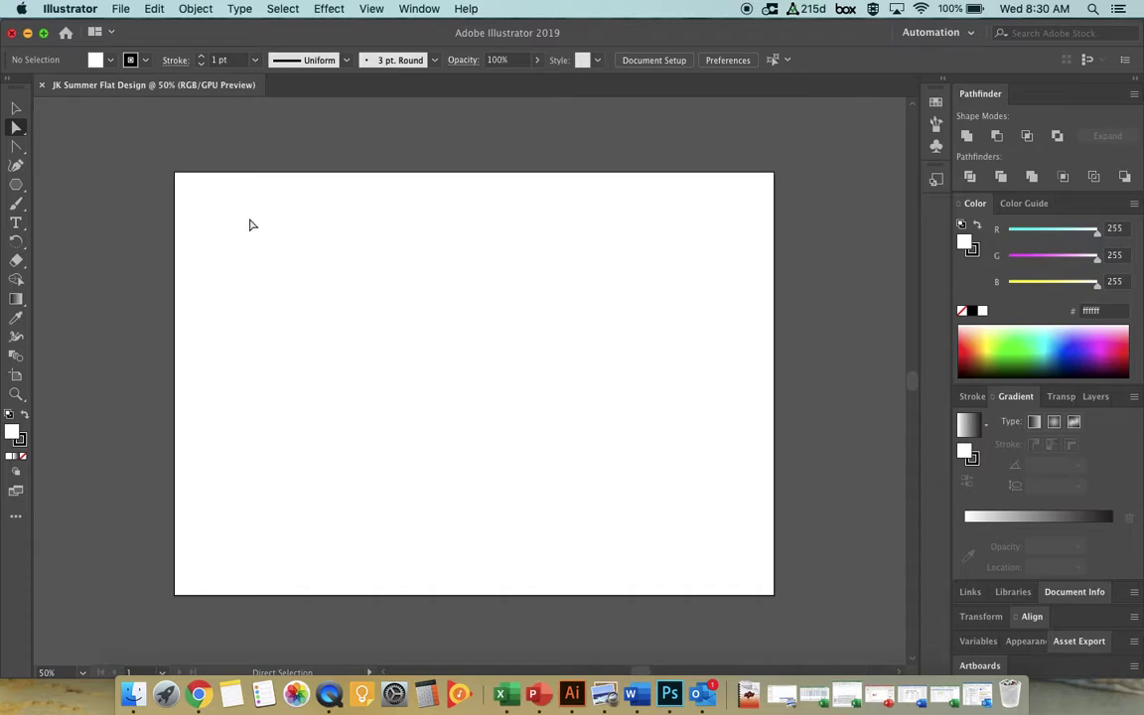
pyautogui.click(17, 109)
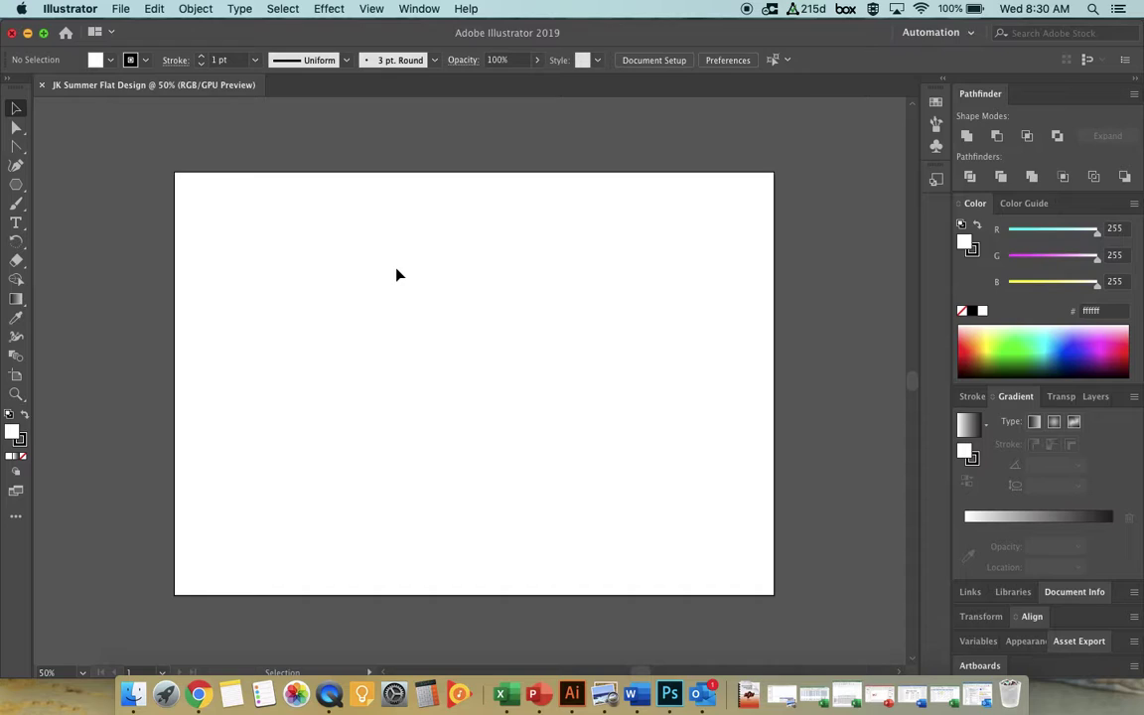
pyautogui.click(16, 146)
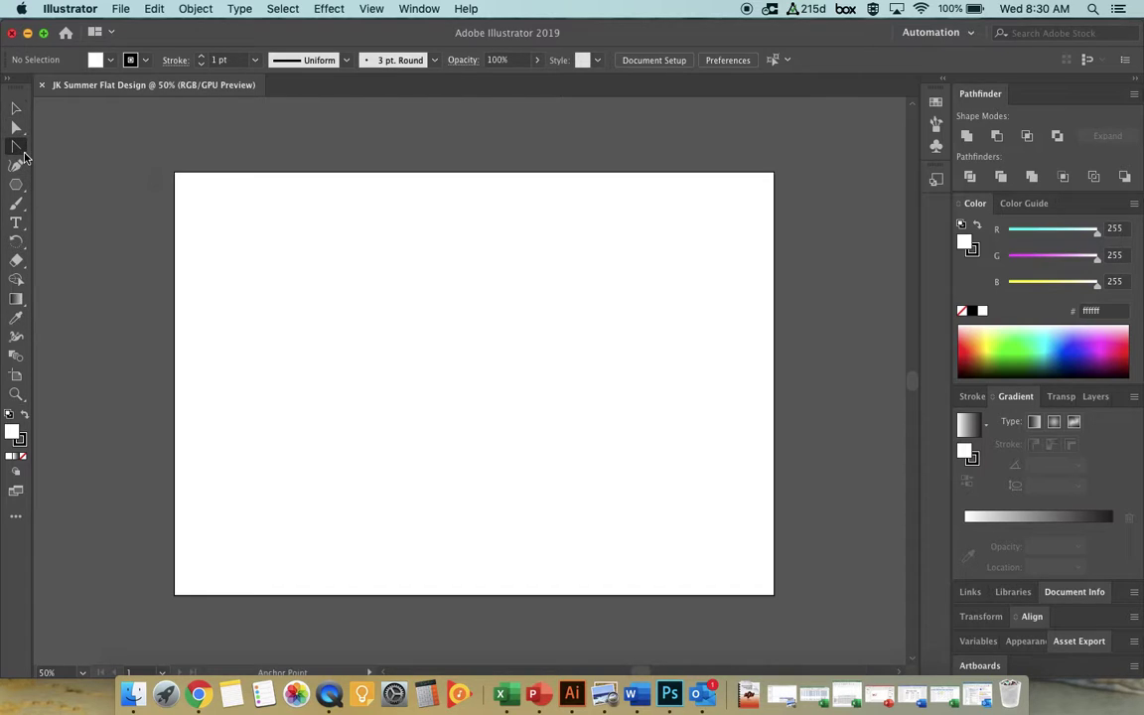
pyautogui.click(19, 147)
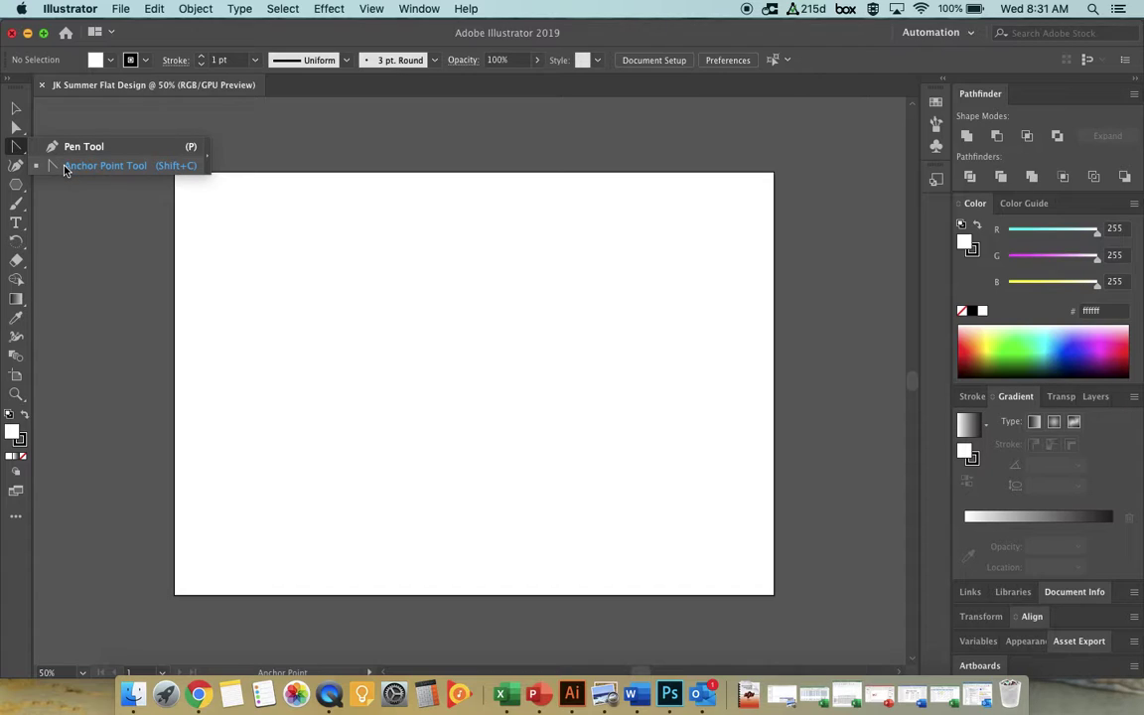
pyautogui.click(22, 133)
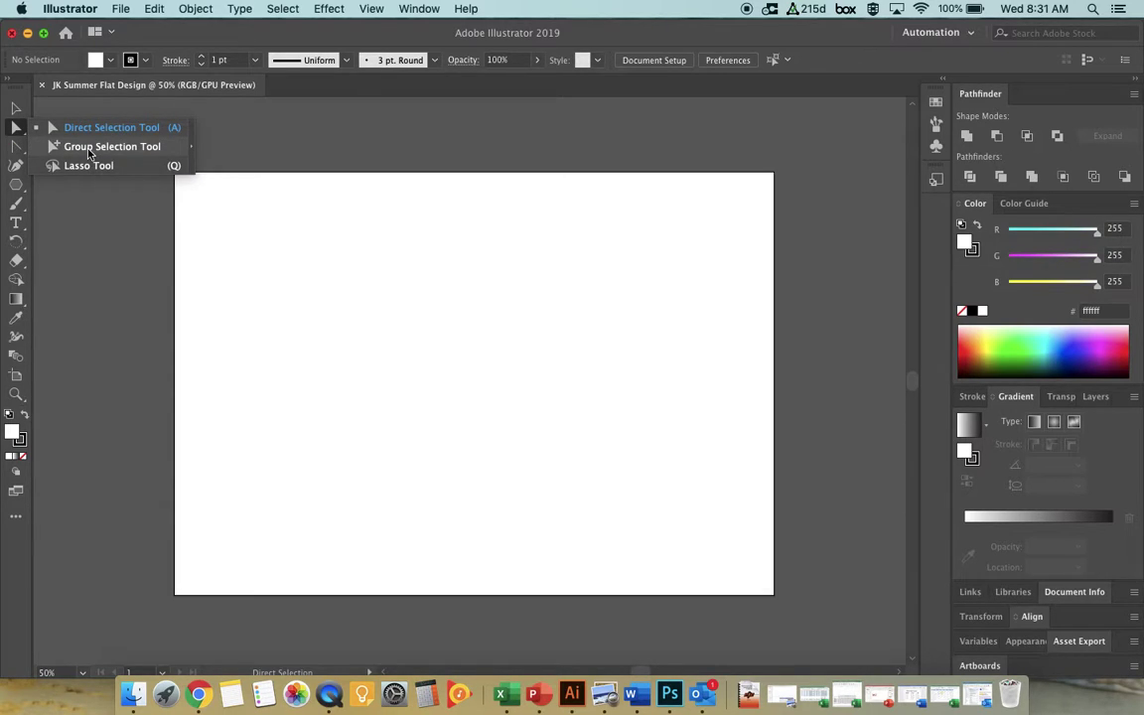
pyautogui.click(17, 168)
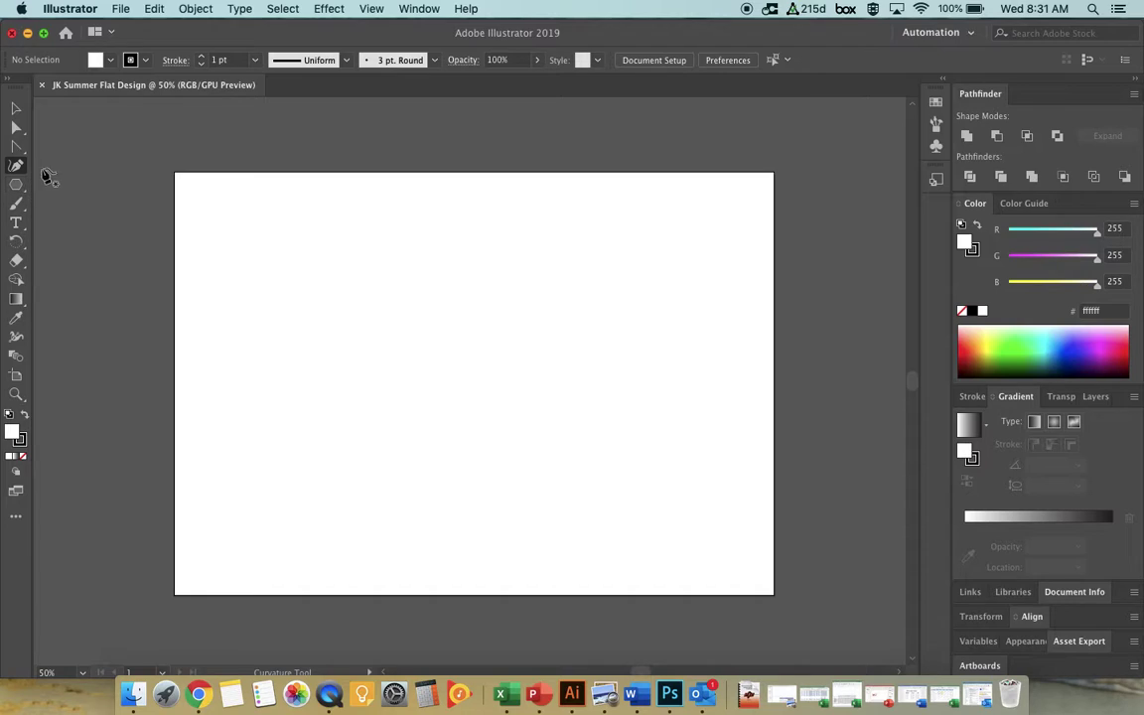
pyautogui.click(15, 108)
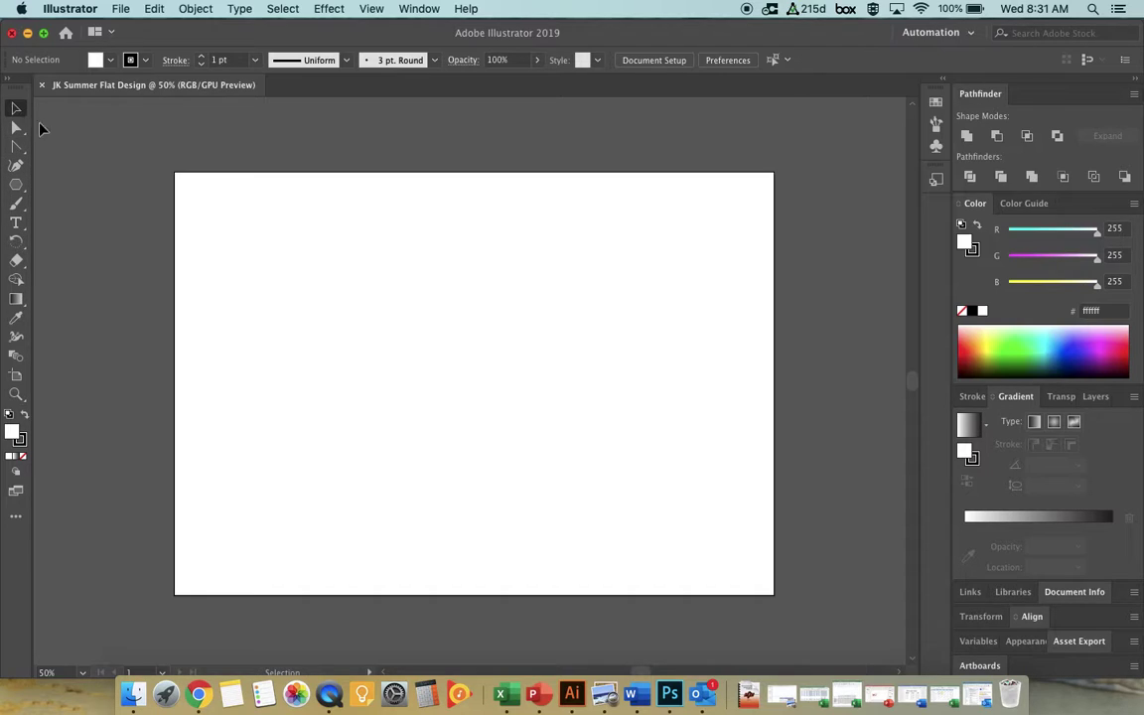
pyautogui.click(17, 184)
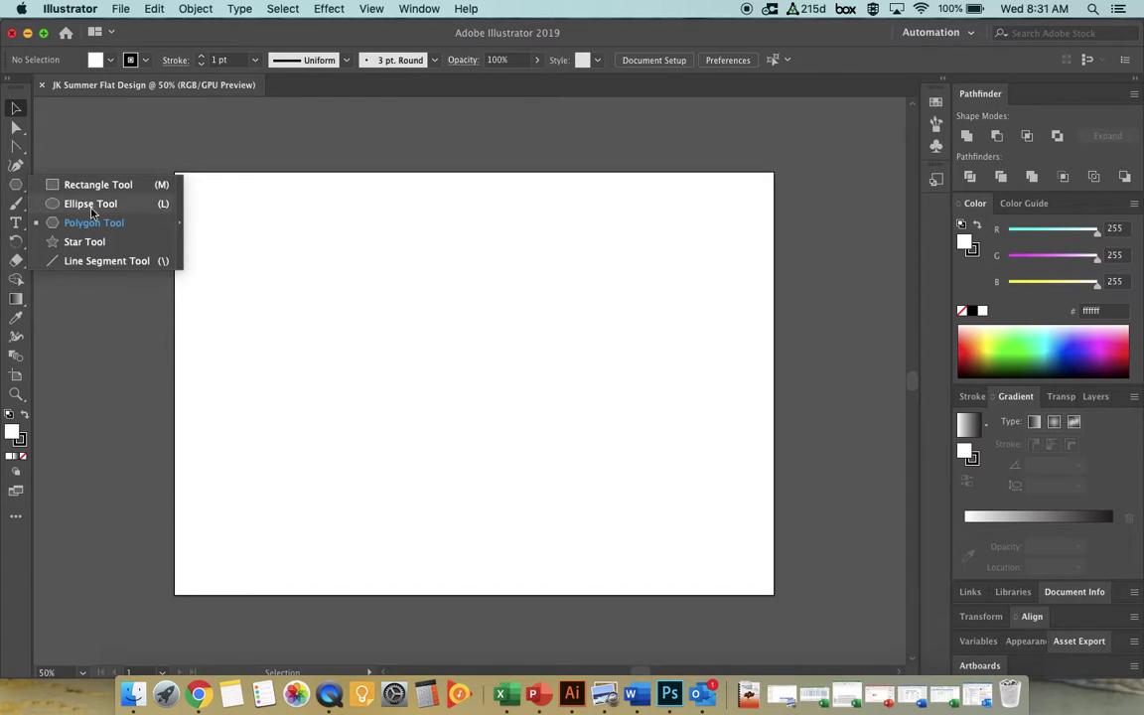
pyautogui.click(17, 209)
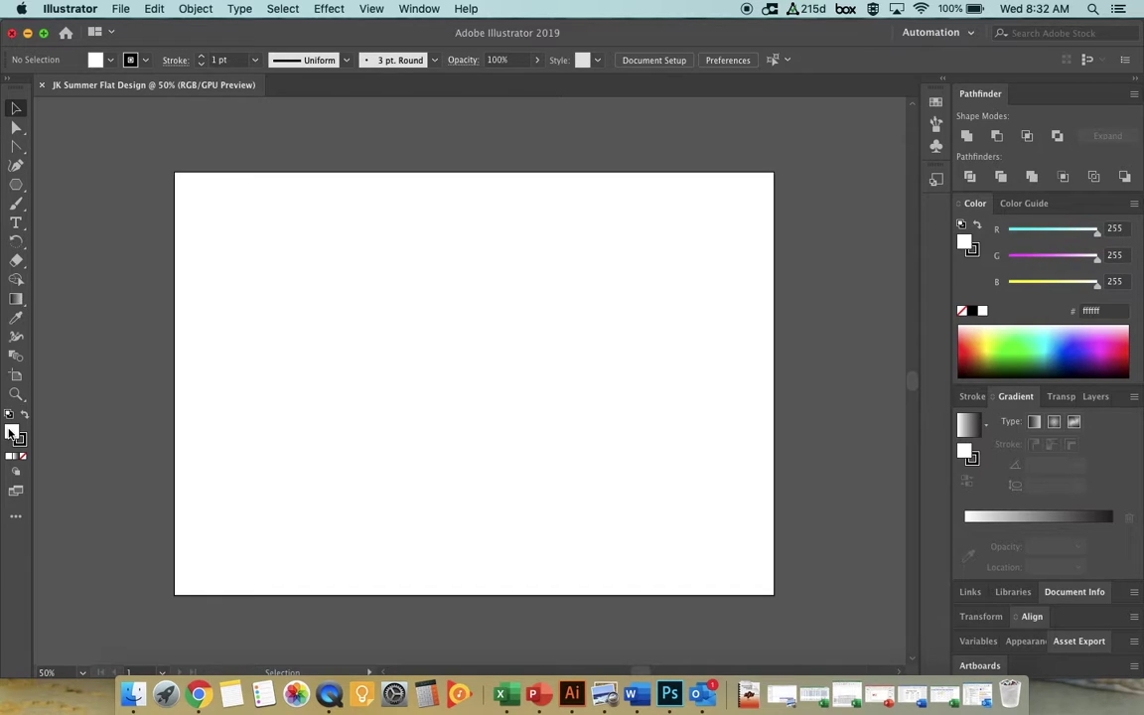
# Set the fill color to green 139913
pyautogui.doubleClick(18, 437)
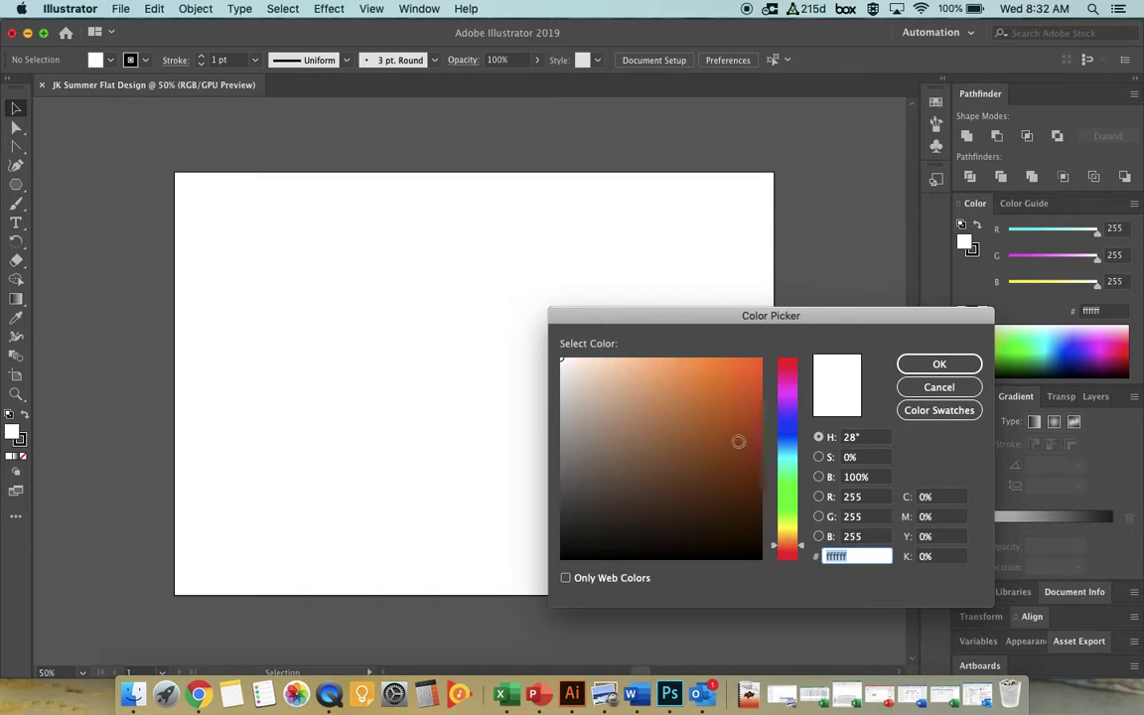
pyautogui.moveTo(794, 369)
pyautogui.mouseDown()
pyautogui.moveTo(790, 539)
pyautogui.moveTo(788, 495)
pyautogui.mouseUp()
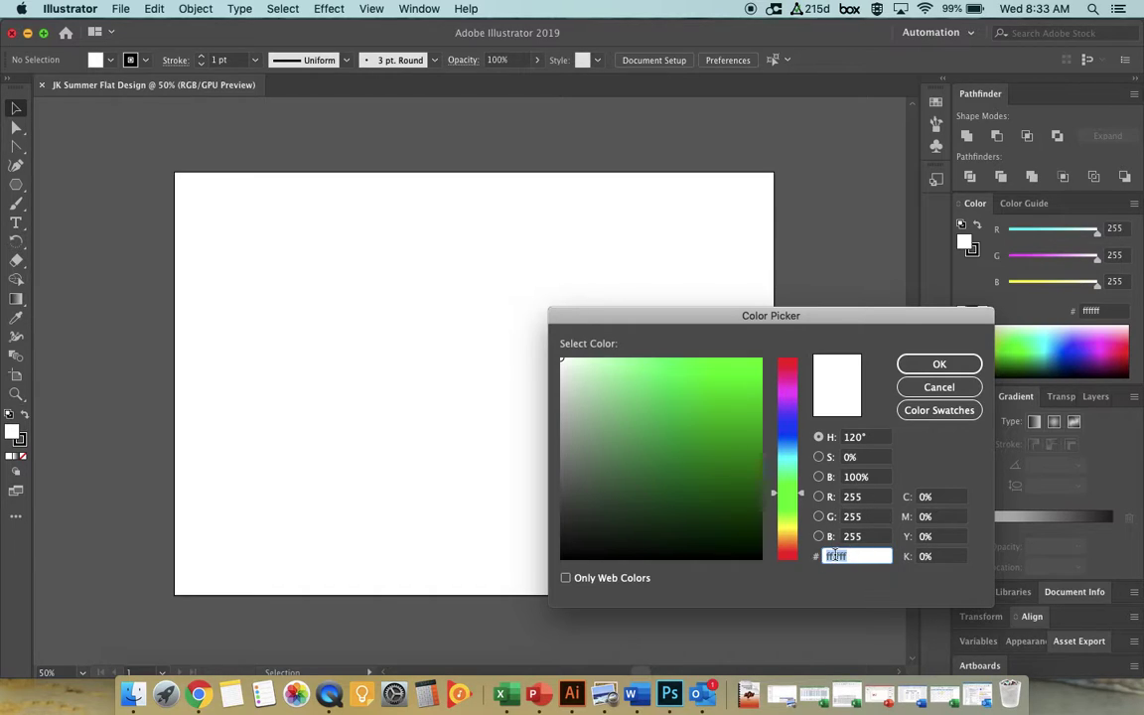
pyautogui.click(717, 384)
pyautogui.click(692, 450)
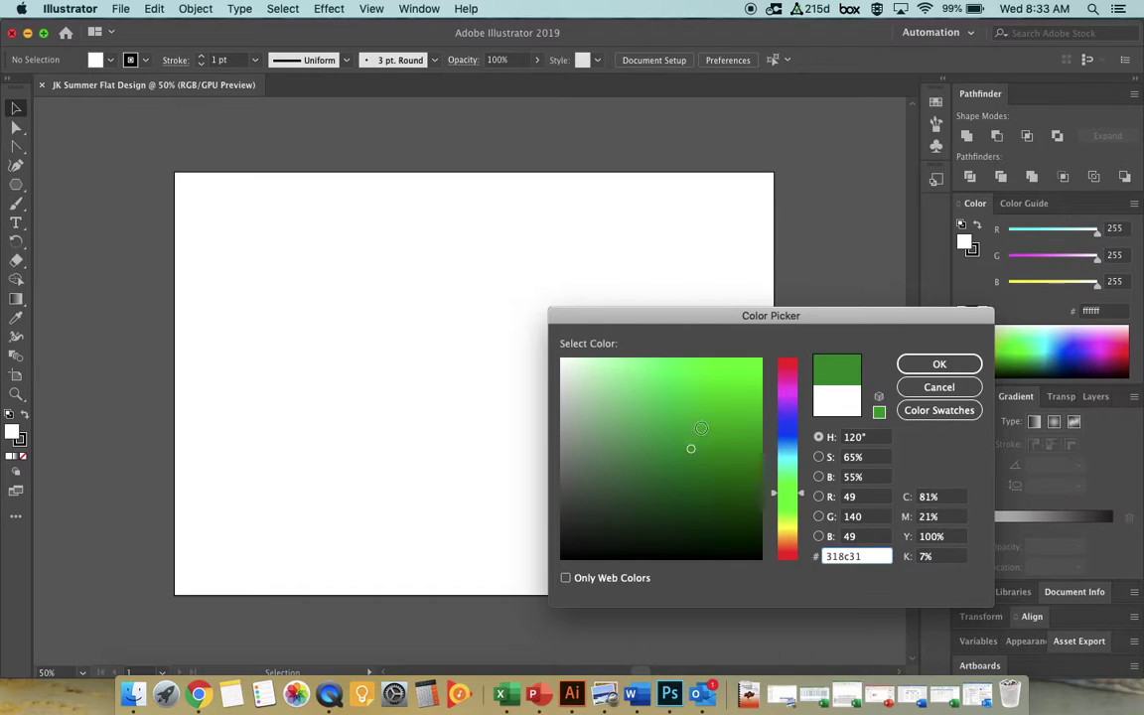
pyautogui.click(705, 390)
pyautogui.click(740, 393)
pyautogui.click(738, 438)
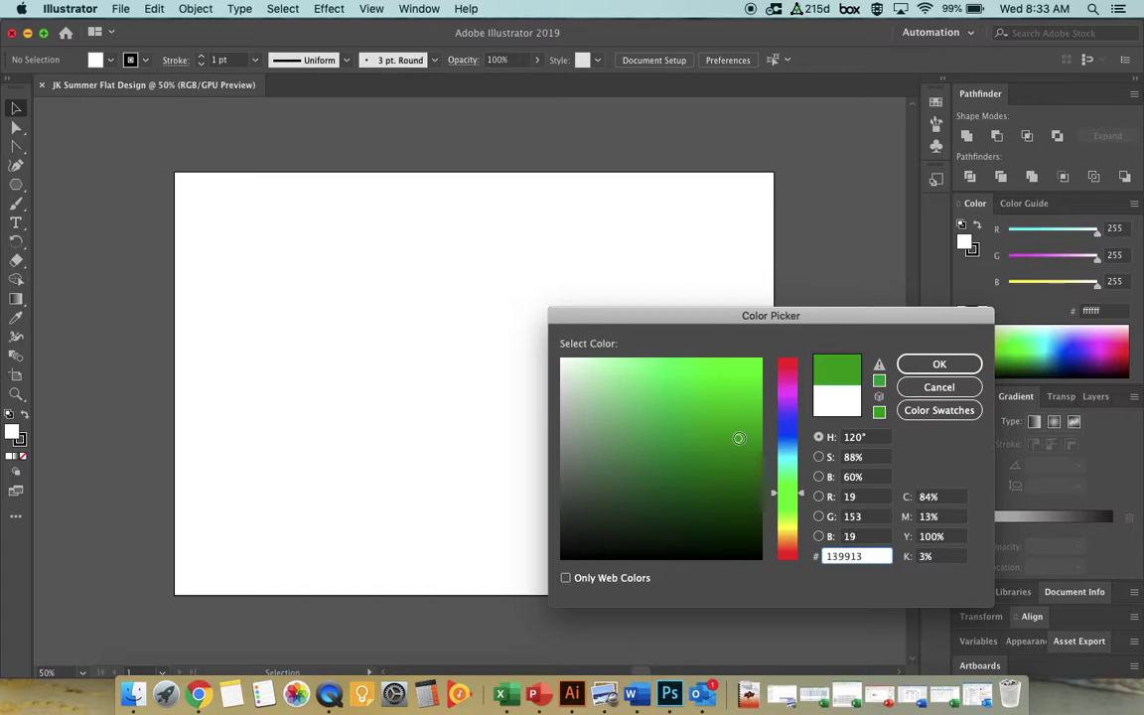
pyautogui.click(939, 363)
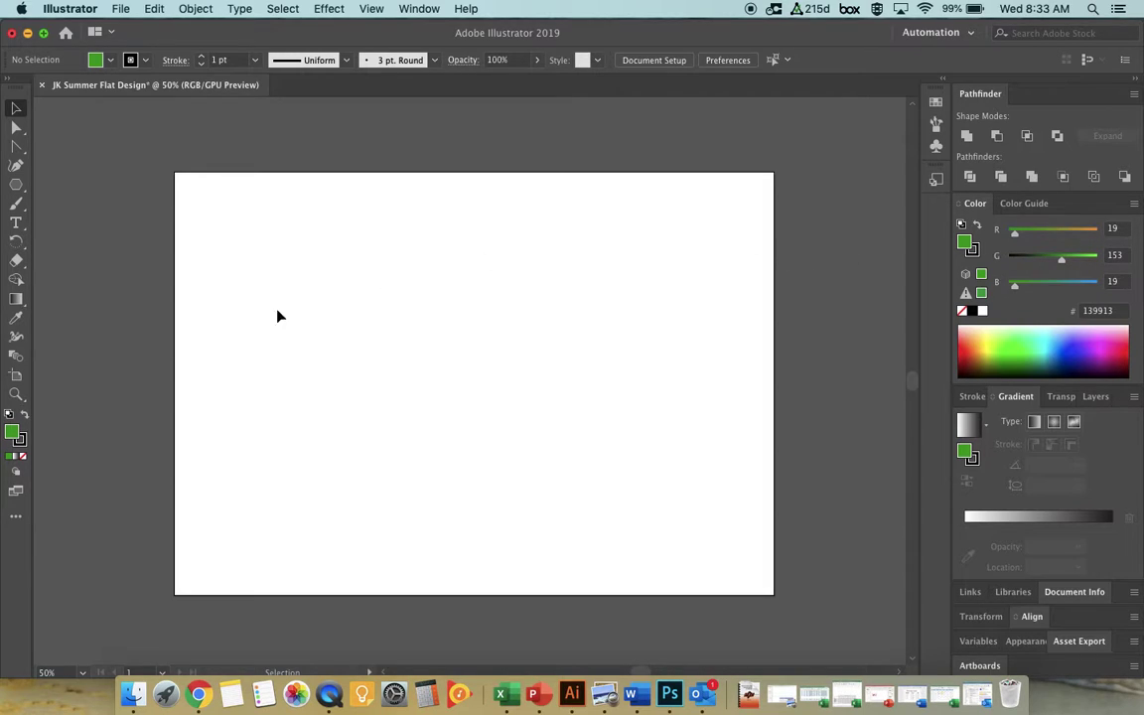
# Draw a green rectangle with a black stroke on the upper middle part of the artboard and deselect it
pyautogui.click(20, 438)
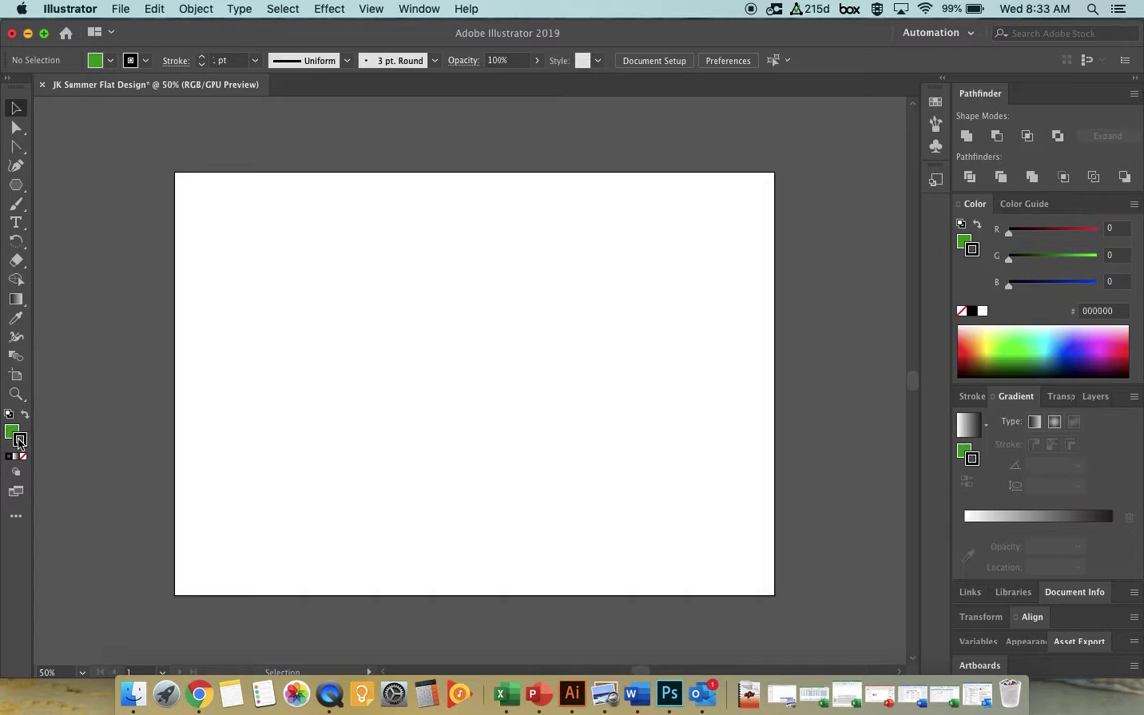
pyautogui.click(17, 185)
pyautogui.moveTo(20, 184); pyautogui.dragTo(77, 183)
pyautogui.moveTo(331, 289); pyautogui.dragTo(493, 377)
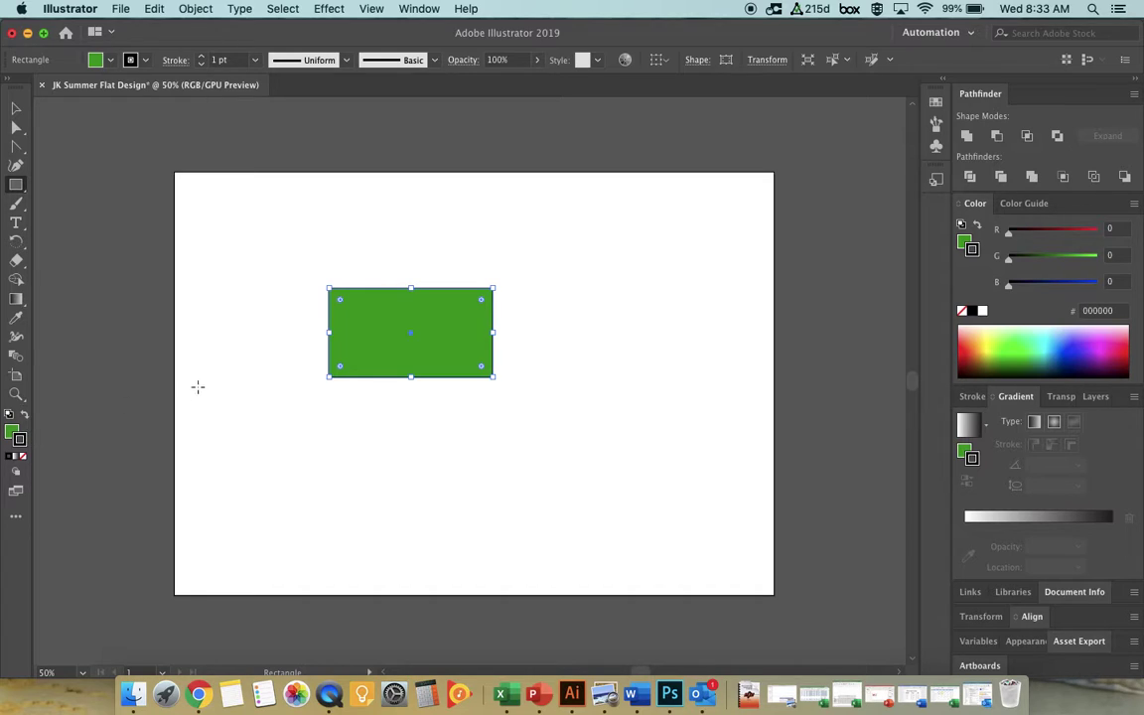
pyautogui.click(18, 107)
pyautogui.click(235, 209)
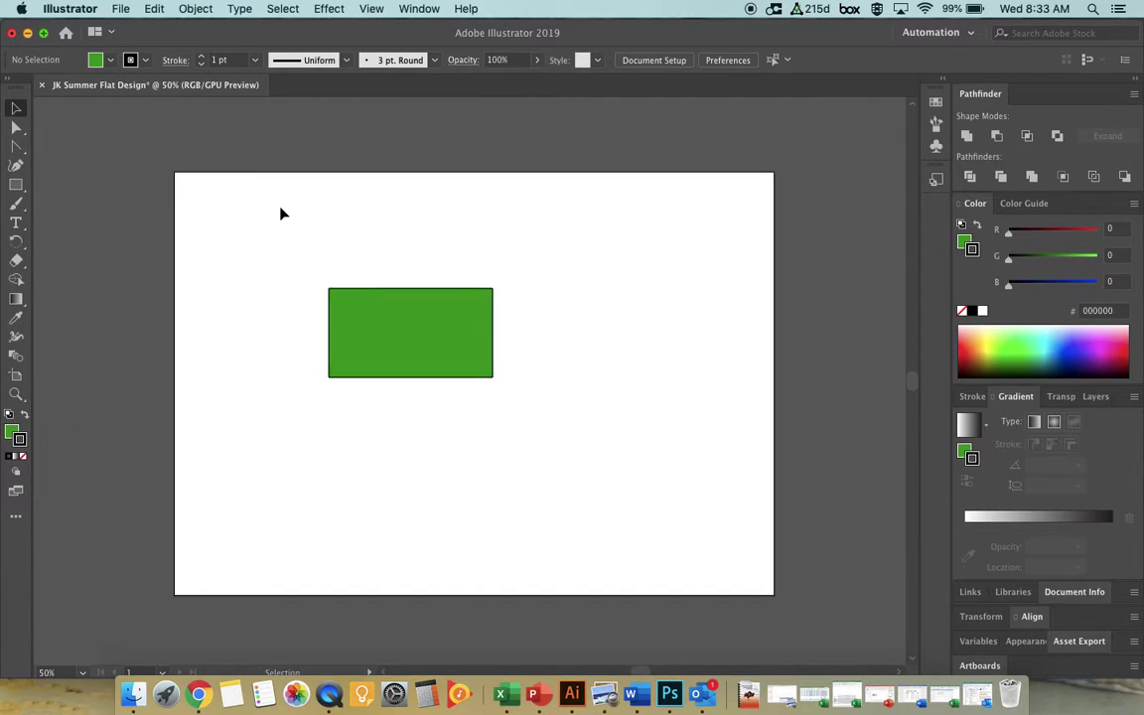
# Try to raise the stroke weight with nothing selected
pyautogui.click(203, 57)
pyautogui.click(203, 57)
pyautogui.click(202, 57)
pyautogui.click(203, 56)
pyautogui.click(202, 56)
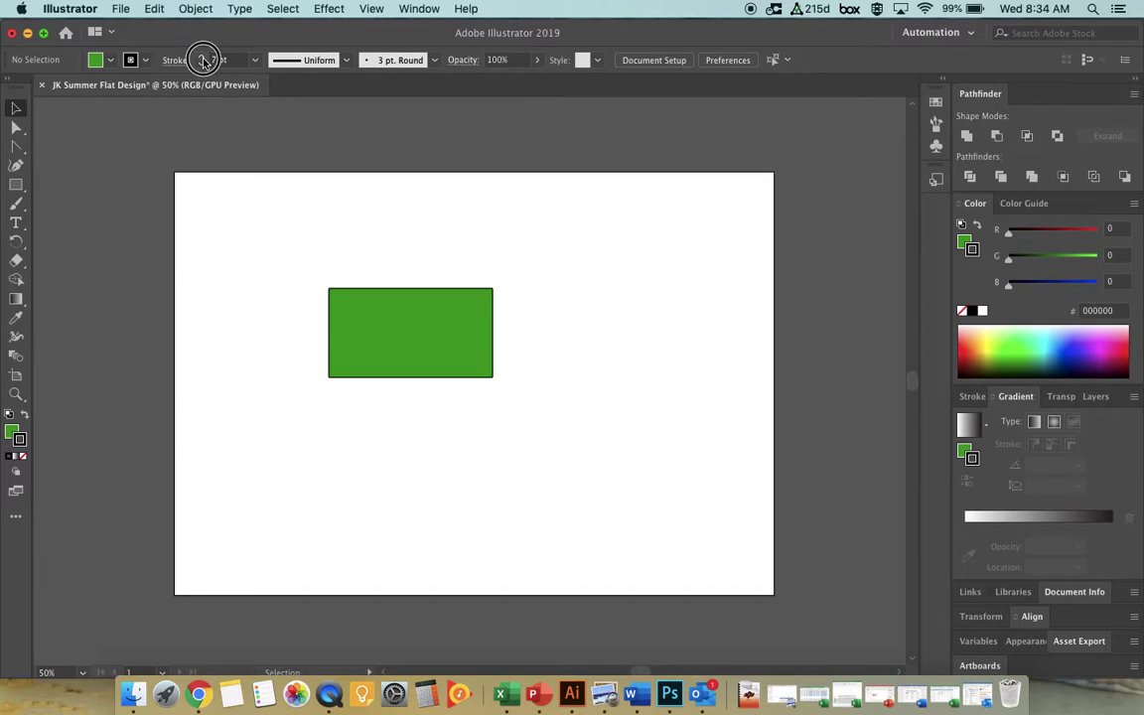
# Select the green rectangle and set its stroke weight to 15 pt, leaving it deselected
pyautogui.click(358, 305)
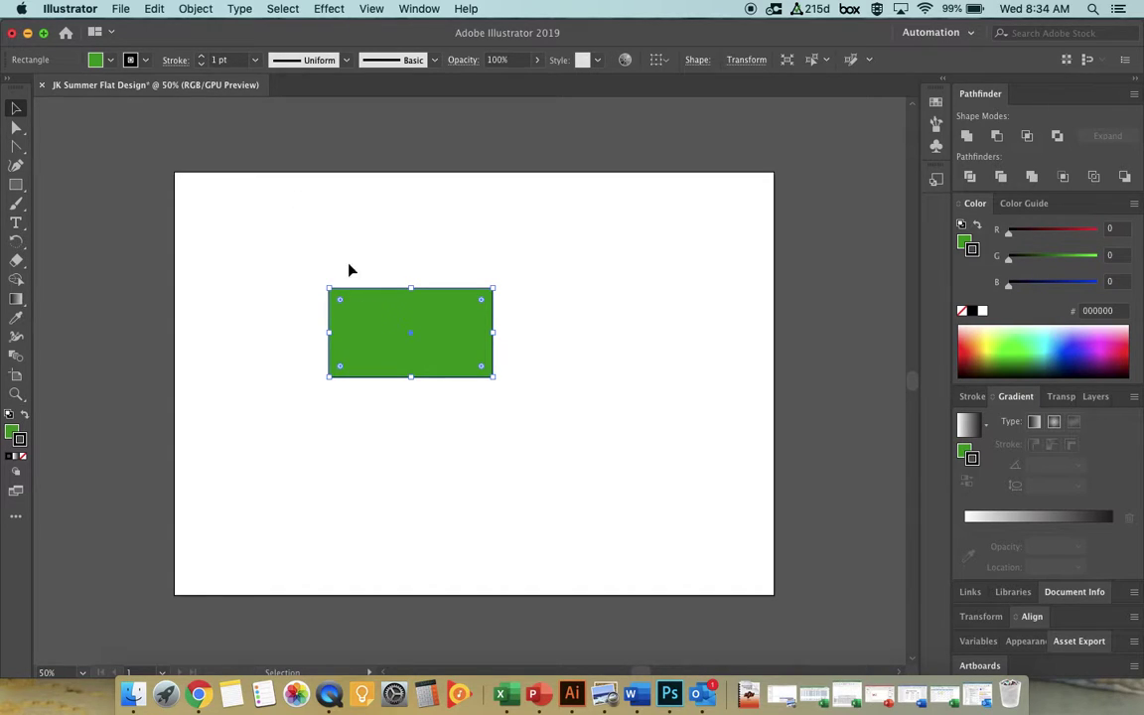
pyautogui.click(202, 56)
pyautogui.click(201, 55)
pyautogui.click(201, 56)
pyautogui.click(202, 56)
pyautogui.click(201, 56)
pyautogui.click(201, 55)
pyautogui.click(201, 56)
pyautogui.click(202, 55)
pyautogui.click(201, 55)
pyautogui.click(201, 56)
pyautogui.click(202, 55)
pyautogui.click(201, 56)
pyautogui.click(202, 56)
pyautogui.click(561, 273)
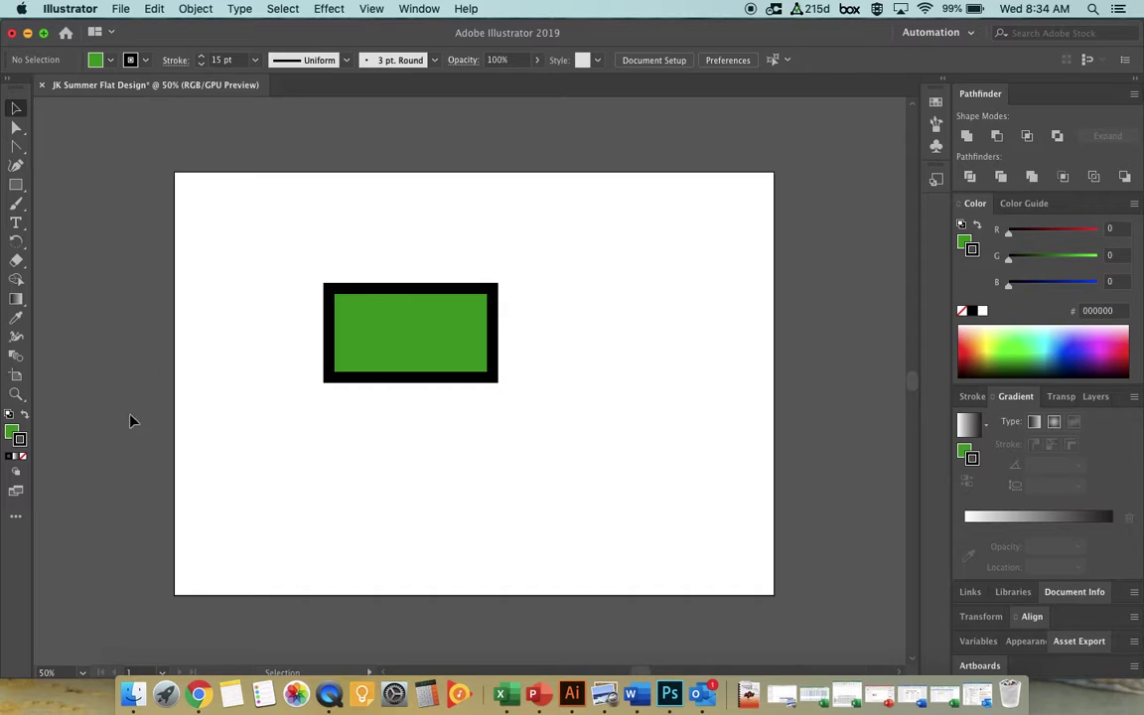
# Try setting the stroke color to dark blue 0c1e44 with the rectangle not selected
pyautogui.doubleClick(22, 441)
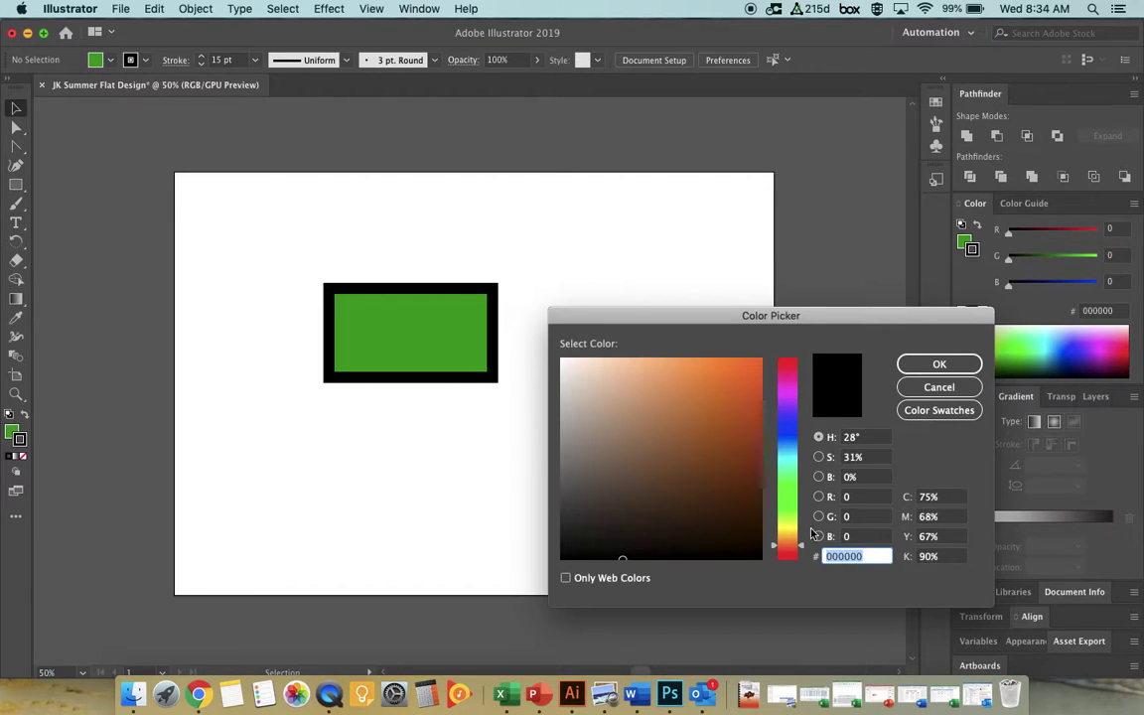
pyautogui.click(614, 370)
pyautogui.click(639, 366)
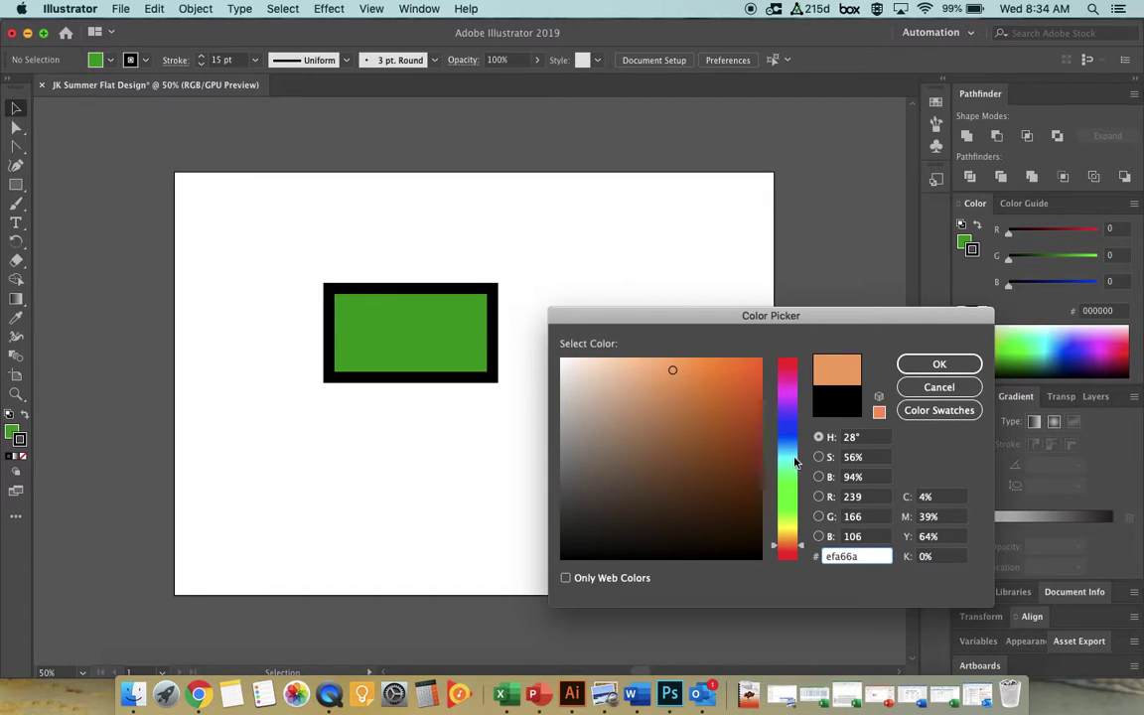
pyautogui.write('6a96ef')
pyautogui.click(685, 398)
pyautogui.click(684, 462)
pyautogui.click(723, 473)
pyautogui.click(727, 505)
pyautogui.click(937, 364)
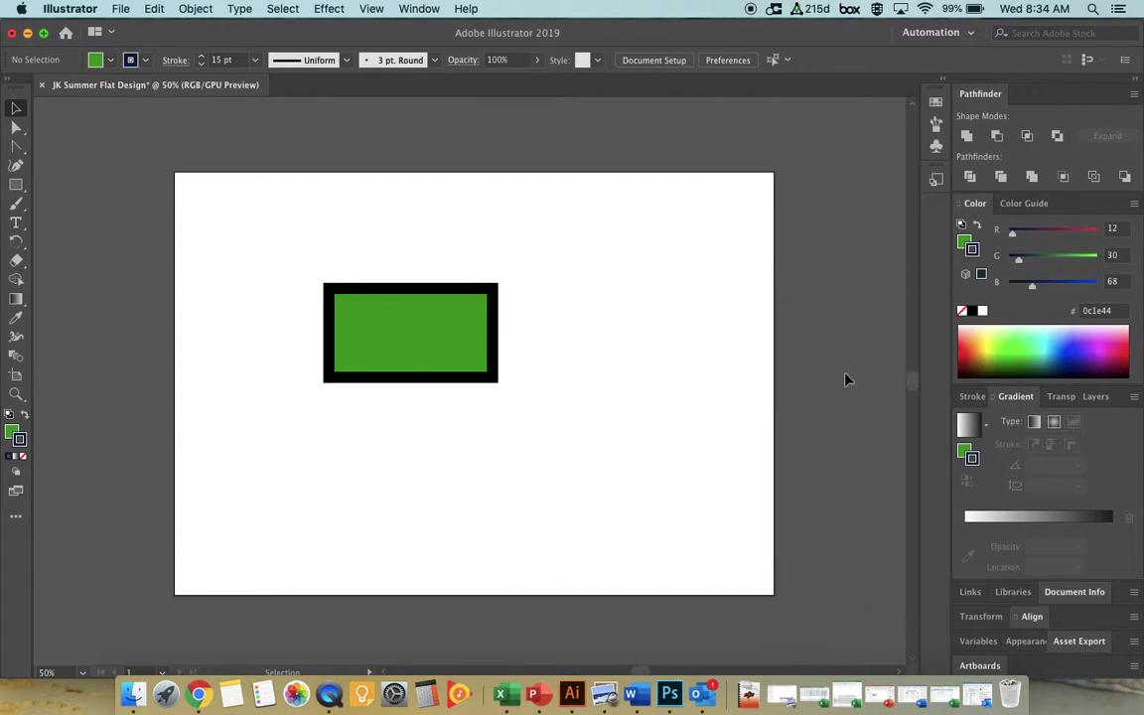
# Recolor the rectangle's stroke to blue 212dc1 and delete the rectangle
pyautogui.click(492, 328)
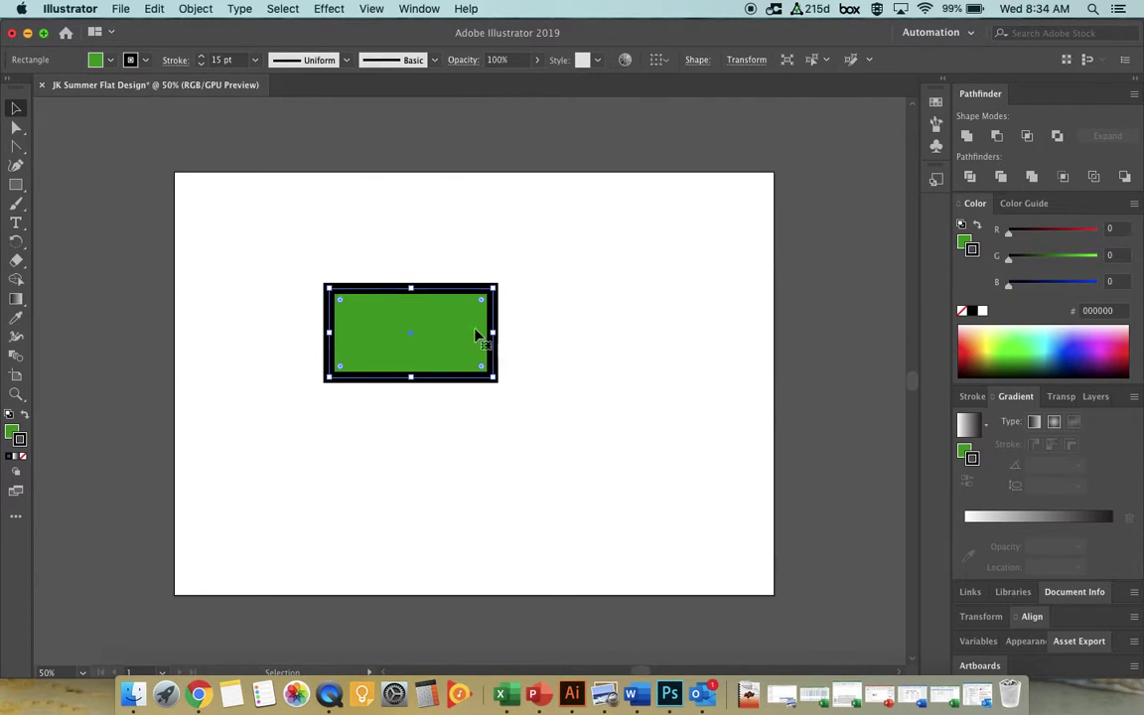
pyautogui.doubleClick(20, 436)
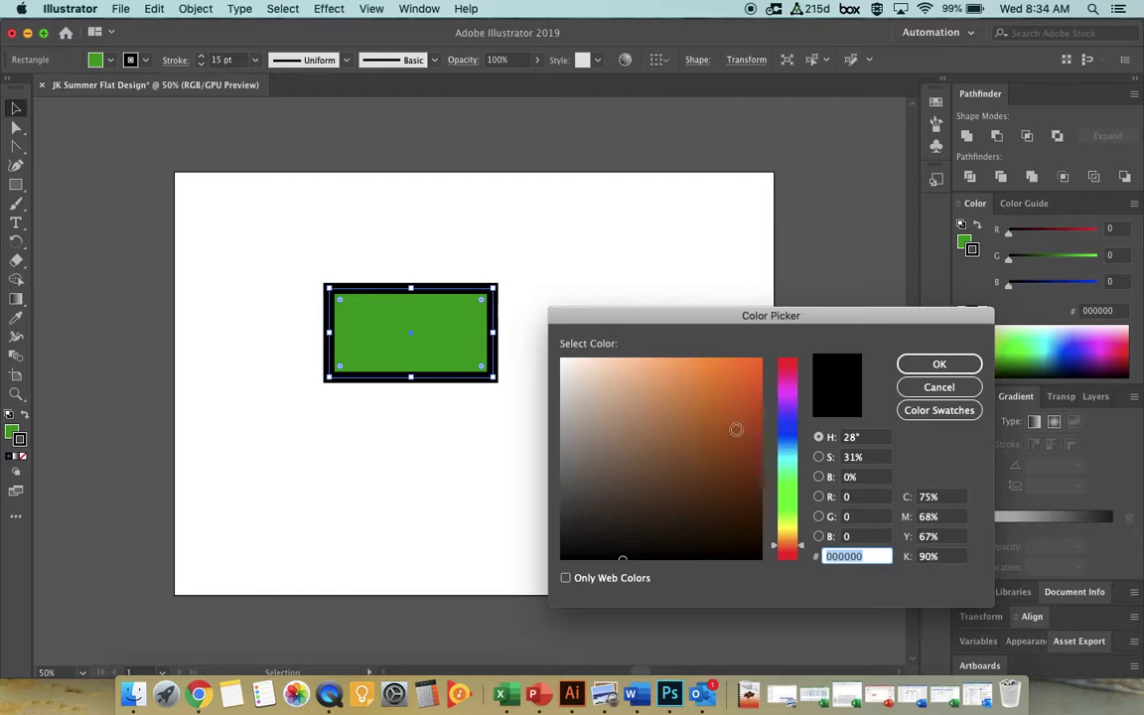
pyautogui.click(786, 427)
pyautogui.click(727, 406)
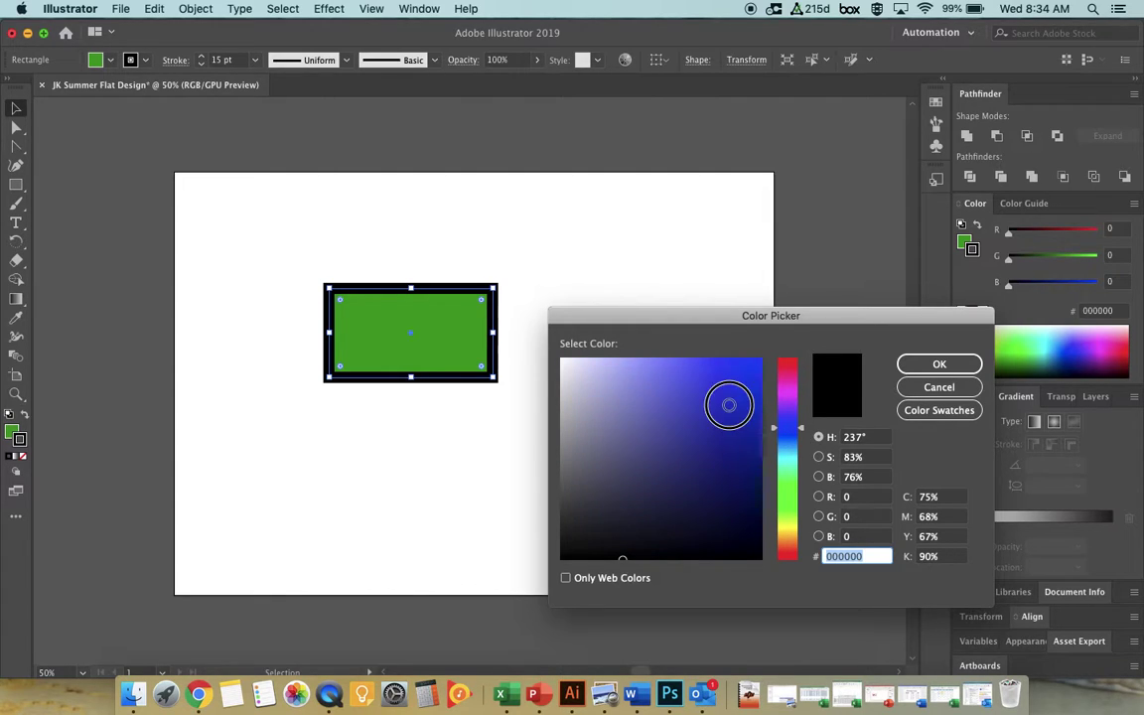
pyautogui.click(940, 365)
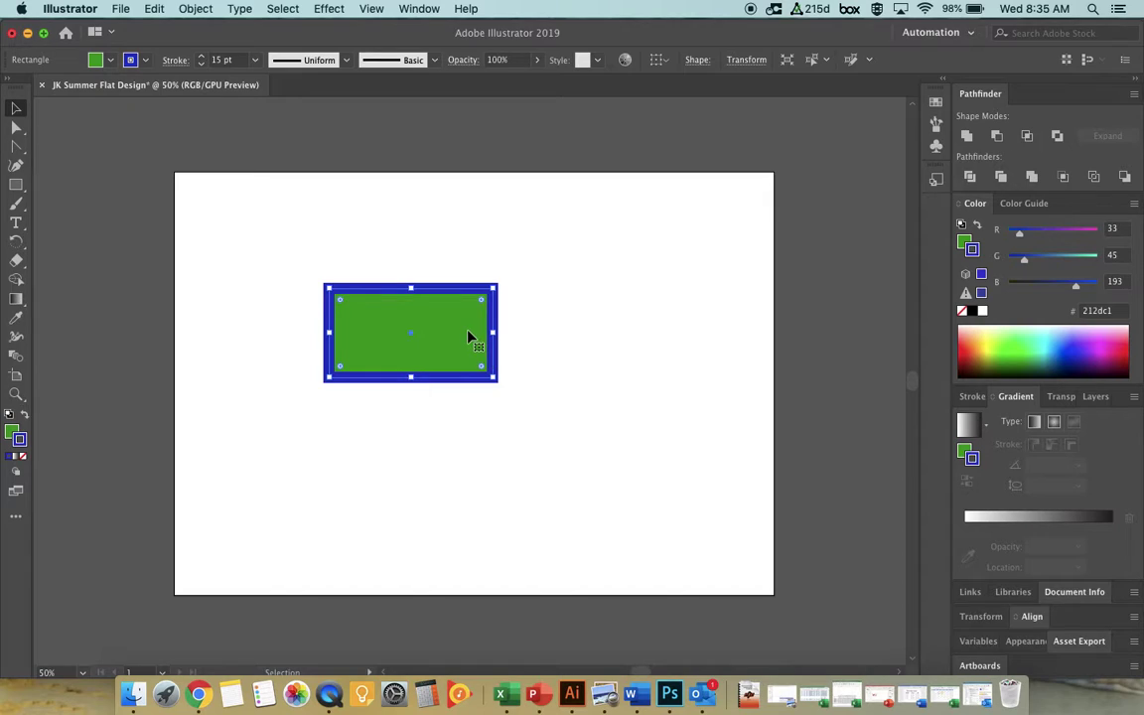
pyautogui.press('Delete')
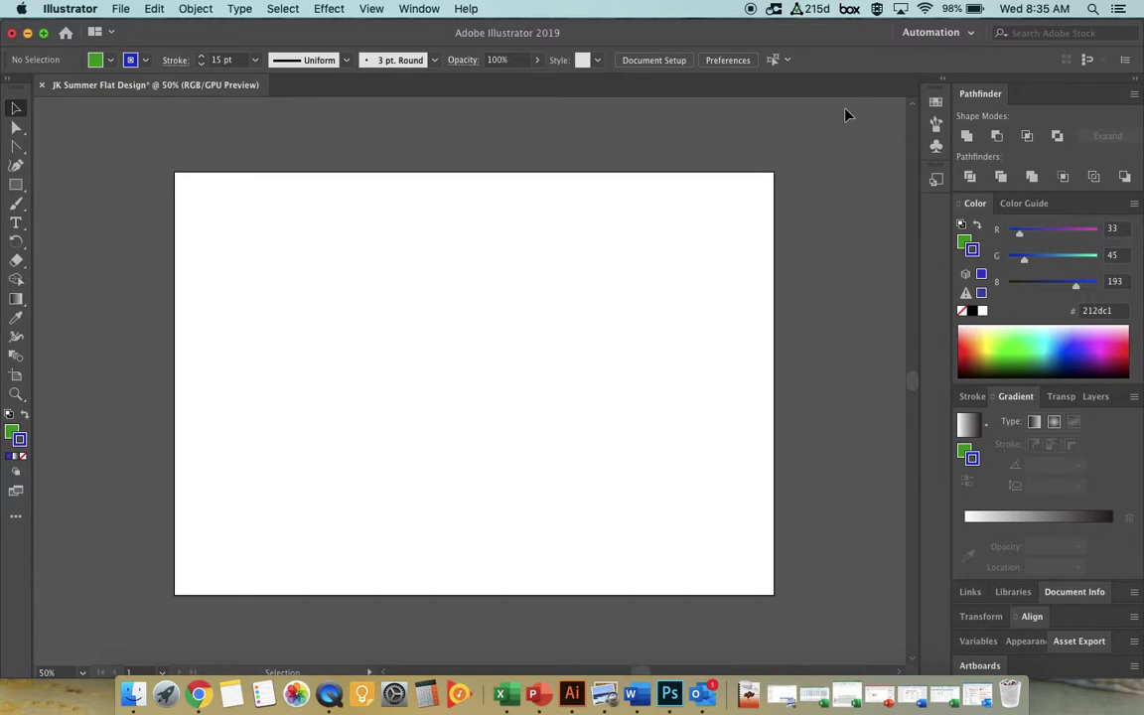
# Show the Layers panel, reorder it to come first in its group, and check its entry in the panel list
pyautogui.click(1095, 397)
pyautogui.moveTo(1094, 398); pyautogui.dragTo(975, 407)
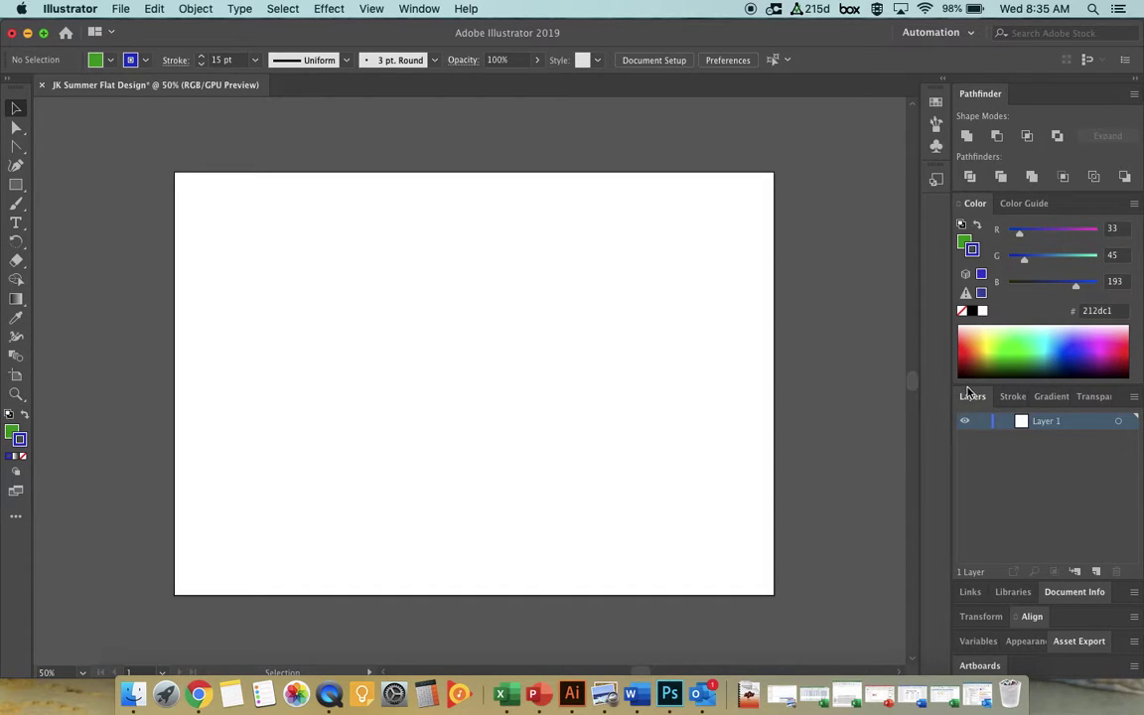
pyautogui.click(411, 8)
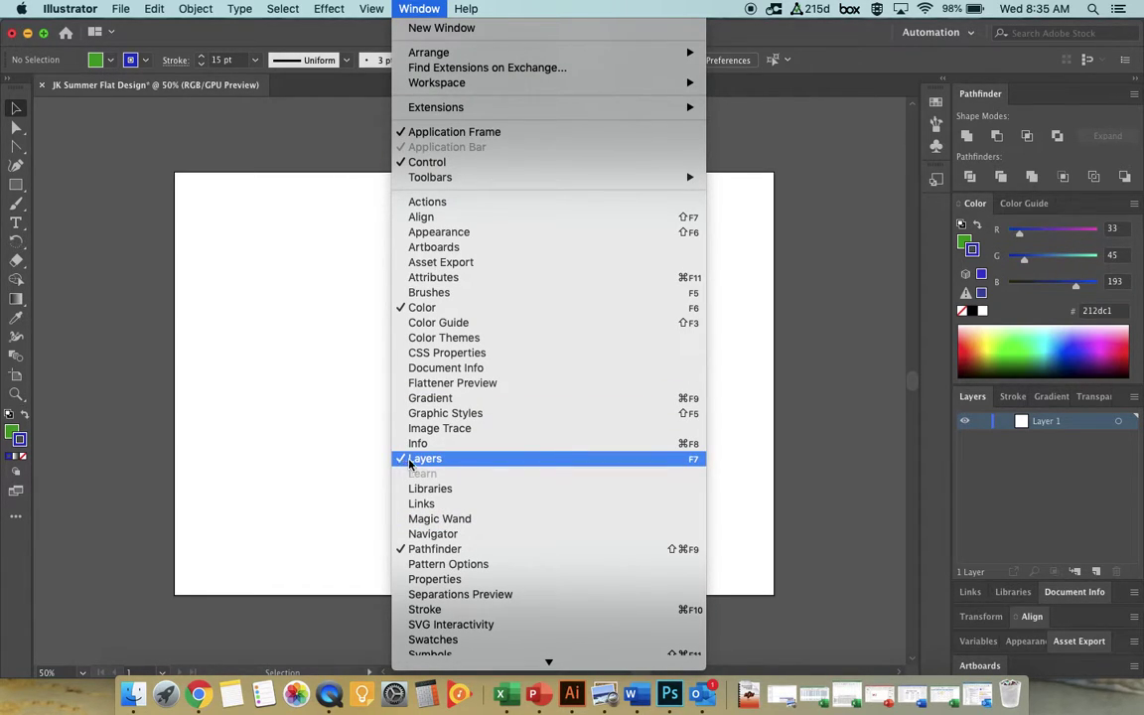
pyautogui.click(981, 454)
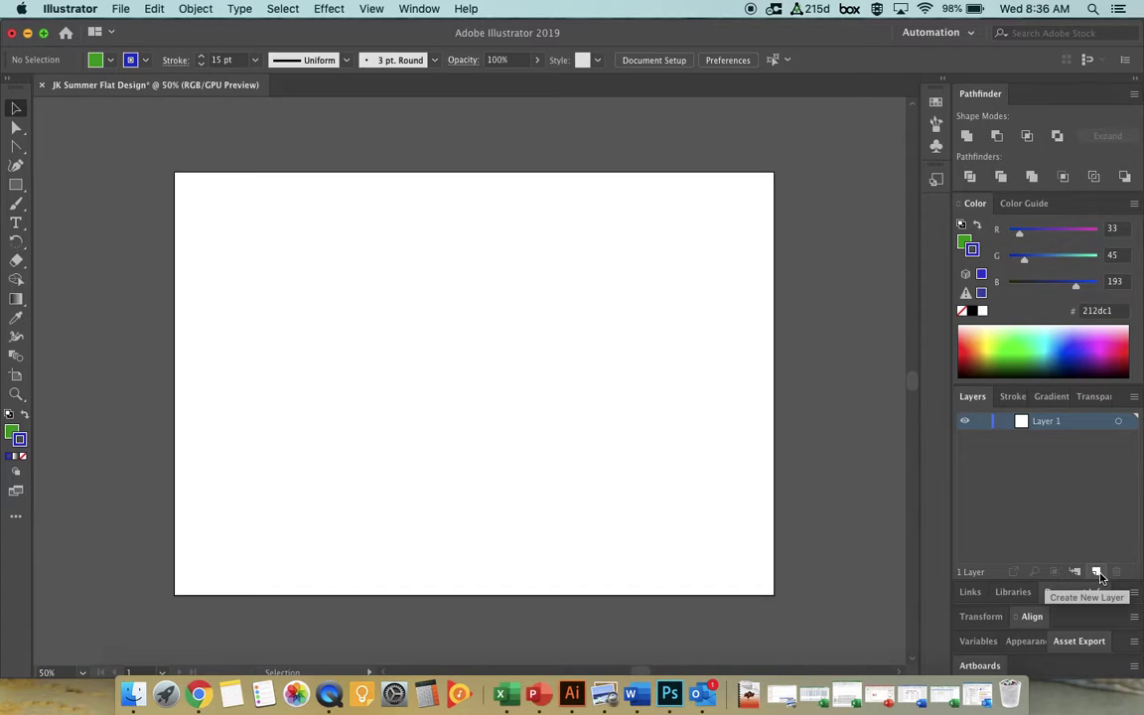
# Add six new layers above Layer 1 and hide the topmost one, Layer 7
pyautogui.click(1098, 572)
pyautogui.click(1097, 572)
pyautogui.click(1097, 572)
pyautogui.click(1097, 572)
pyautogui.click(1098, 572)
pyautogui.click(1097, 572)
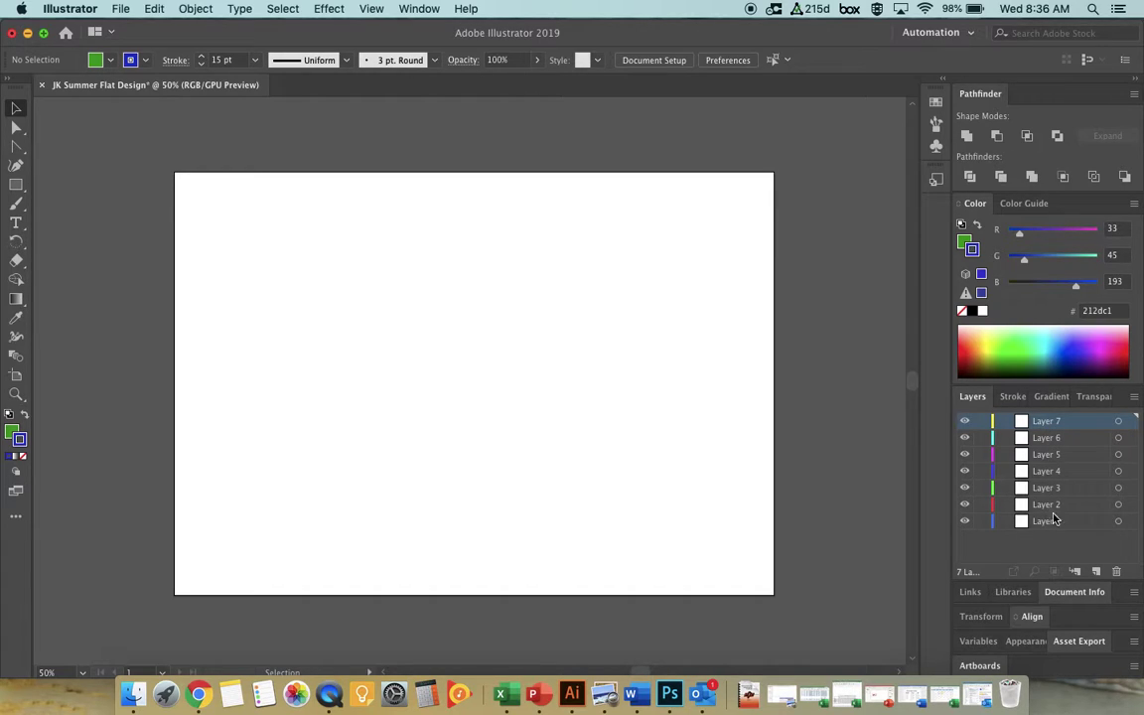
pyautogui.click(964, 425)
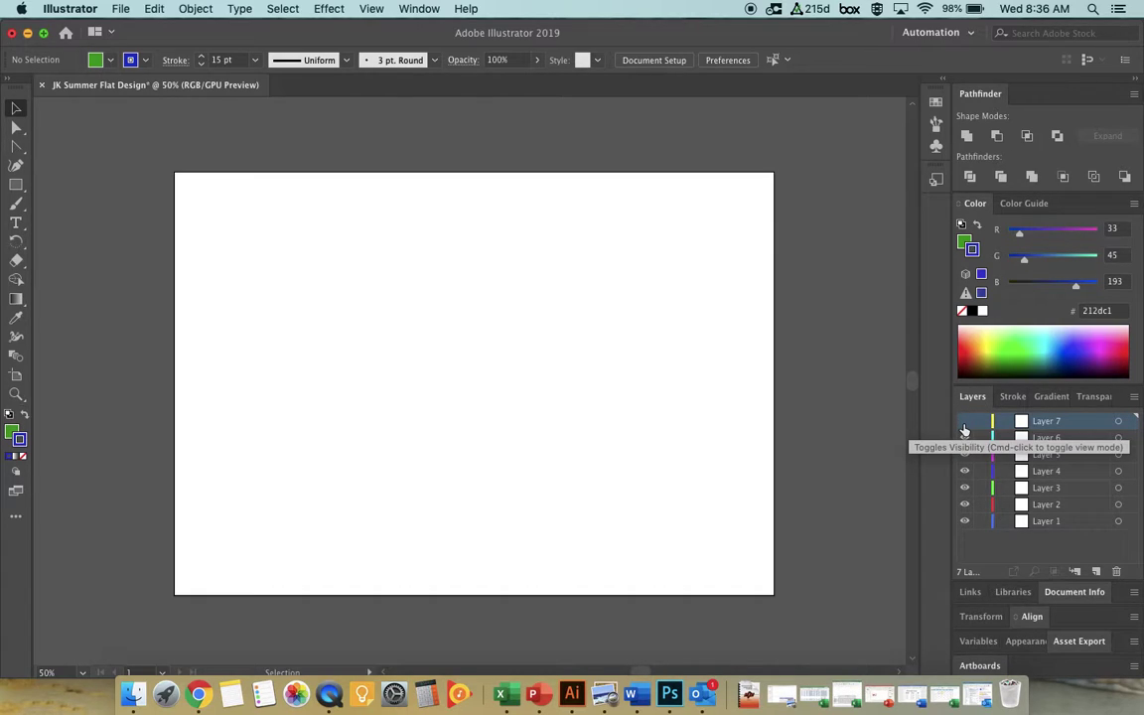
# Make Layer 7 visible again, and lock and unlock it
pyautogui.click(964, 423)
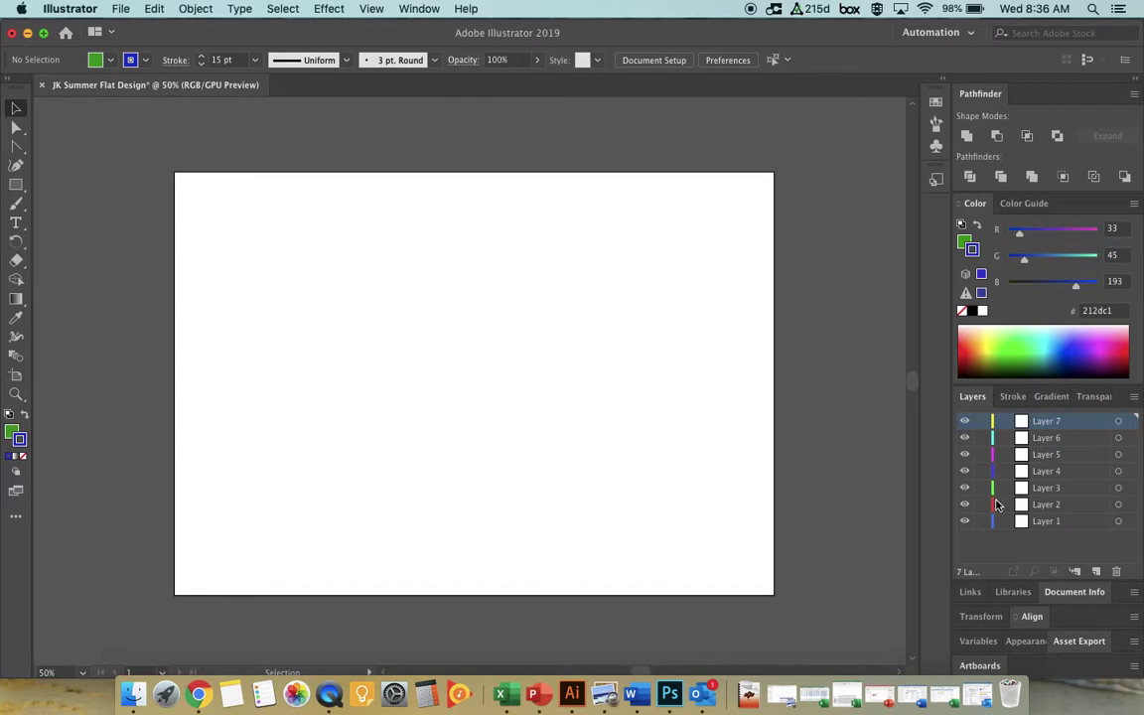
pyautogui.click(981, 421)
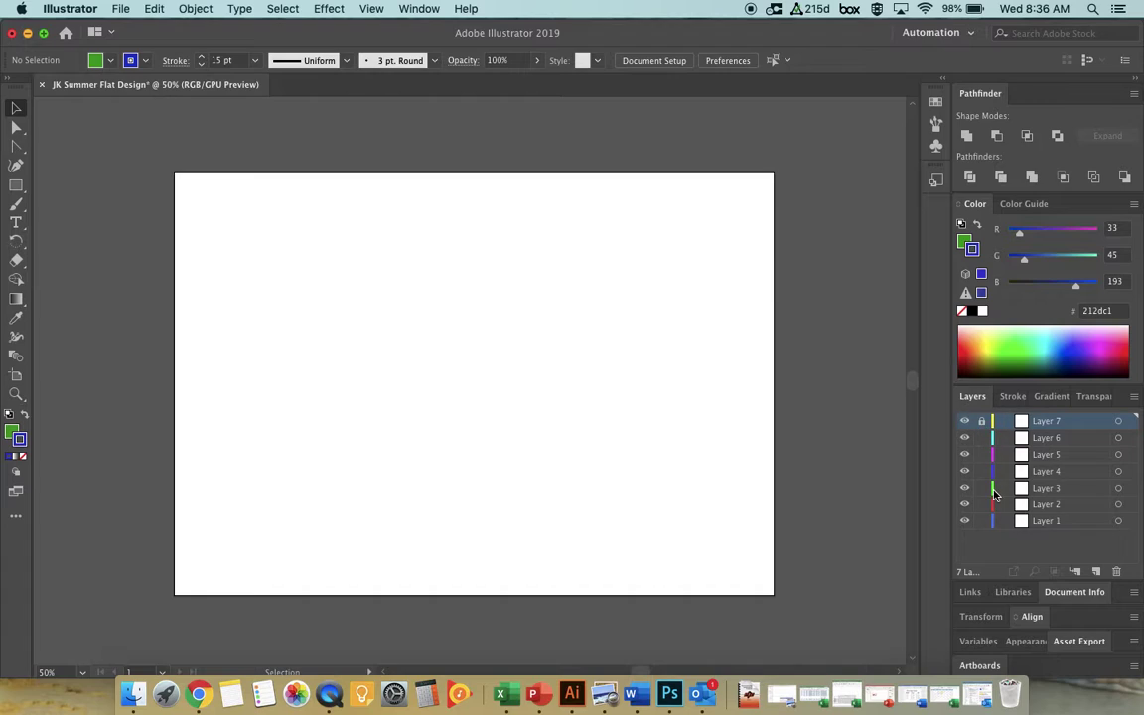
pyautogui.click(982, 423)
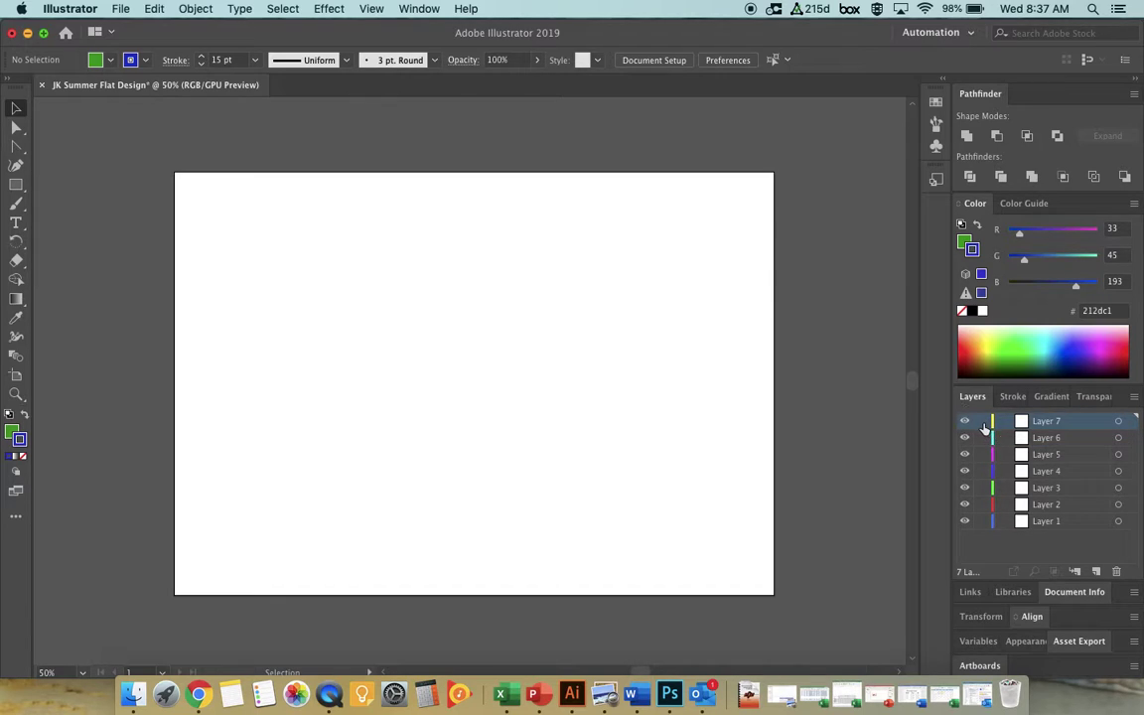
# Target several layers in turn, ending with Layer 6, and make Layer 4 the active layer
pyautogui.click(1119, 422)
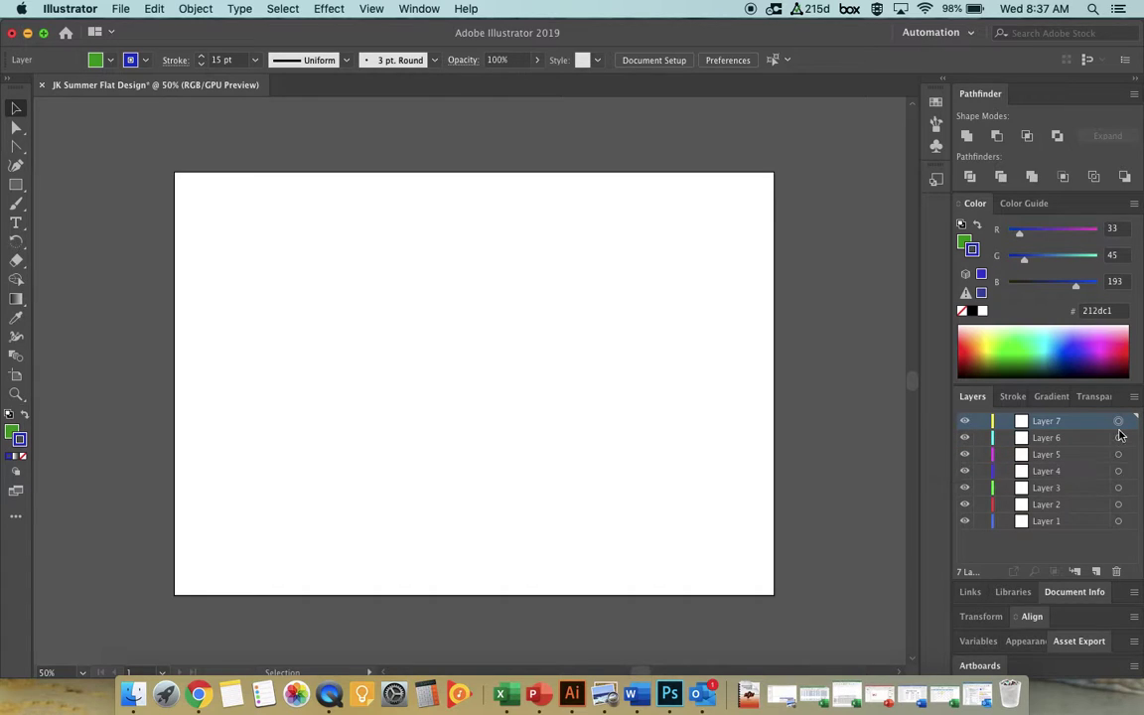
pyautogui.click(1119, 471)
pyautogui.click(1119, 504)
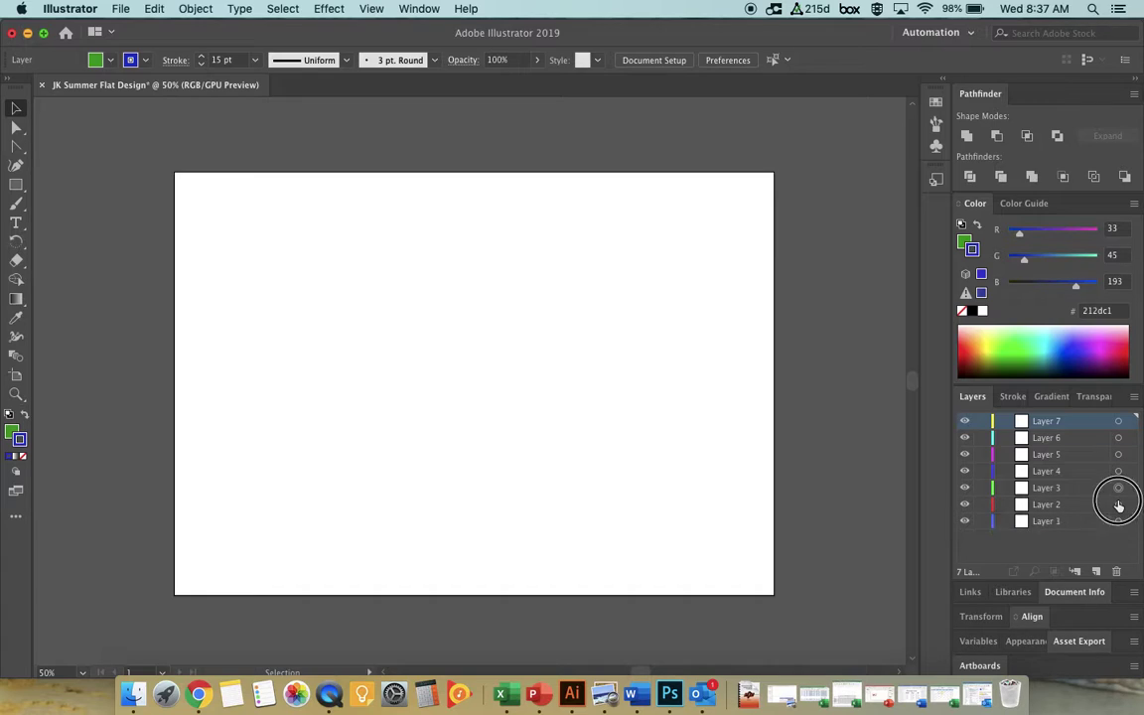
pyautogui.click(1114, 438)
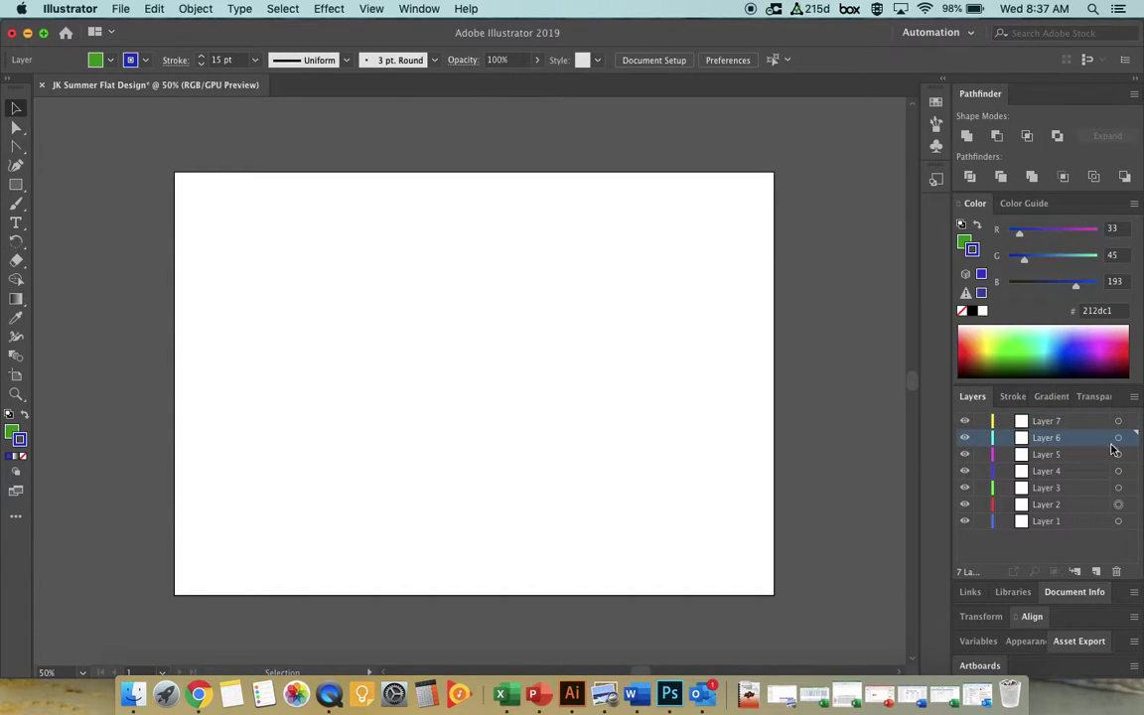
pyautogui.click(1118, 438)
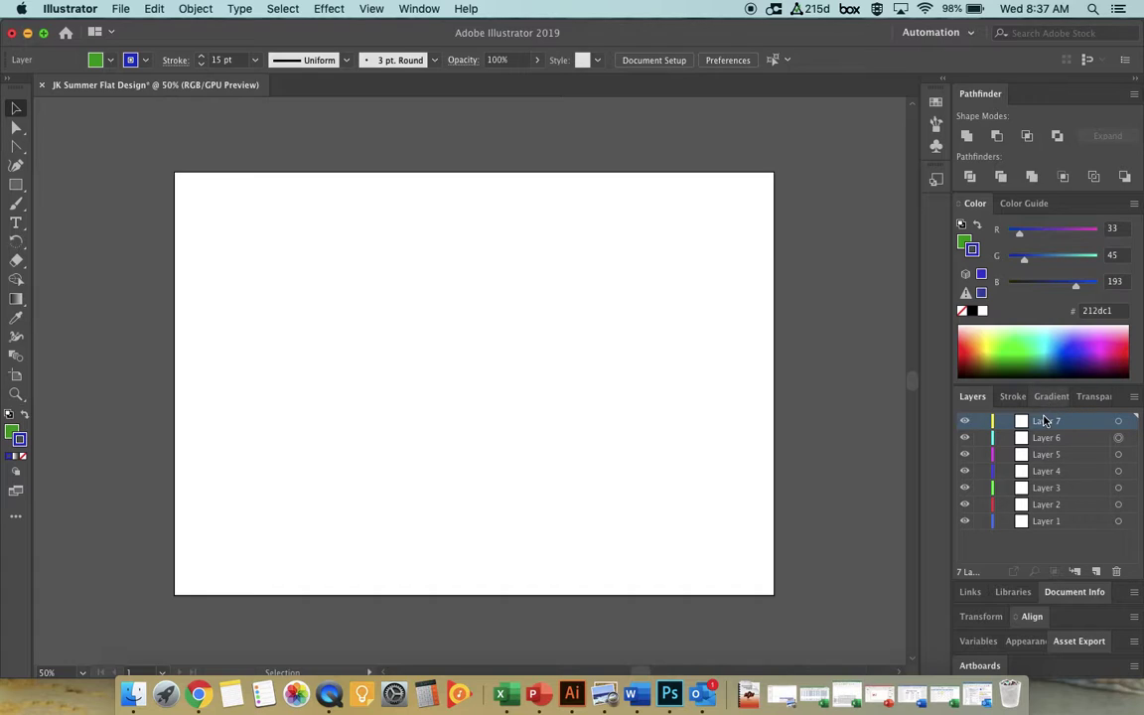
pyautogui.click(1048, 473)
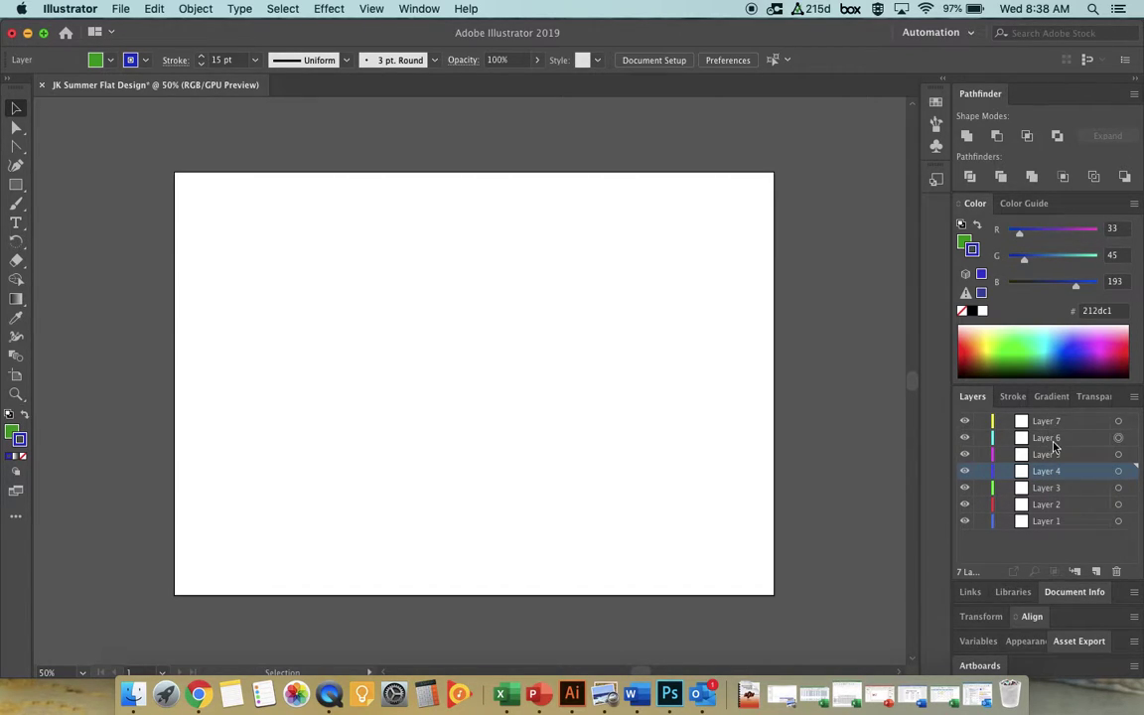
# Rename Layer 1 as Background in its layer options, keeping the Light Blue layer color
pyautogui.click(1042, 522)
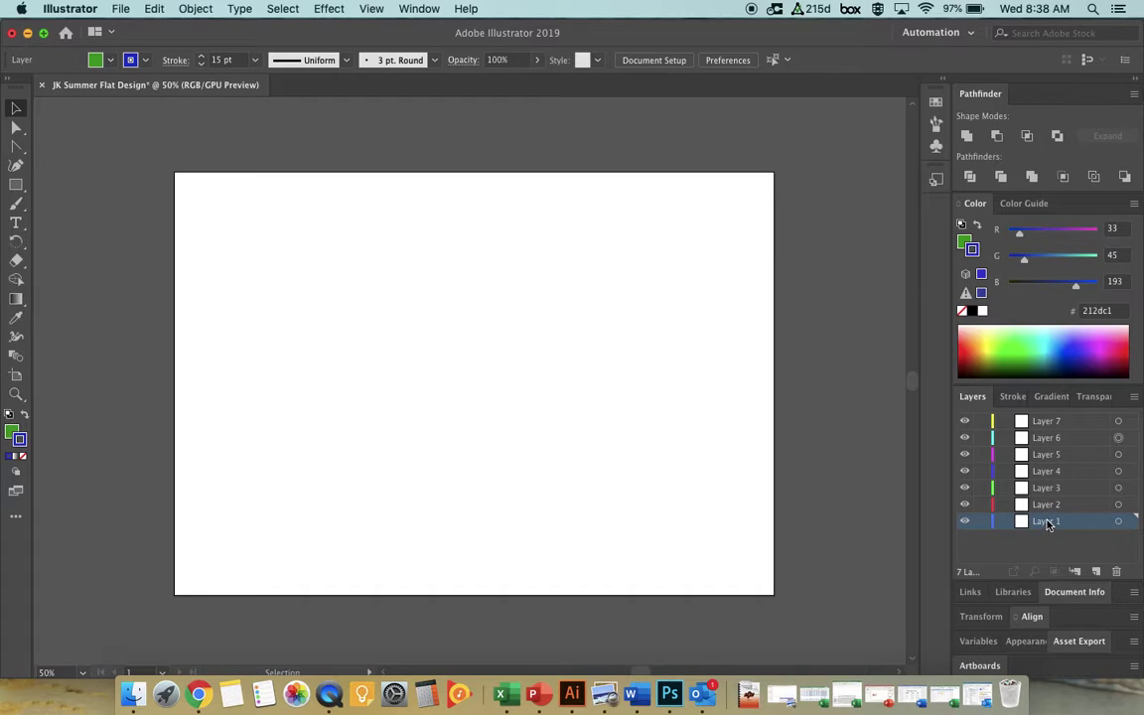
pyautogui.doubleClick(1042, 522)
pyautogui.click(1094, 528)
pyautogui.doubleClick(1073, 526)
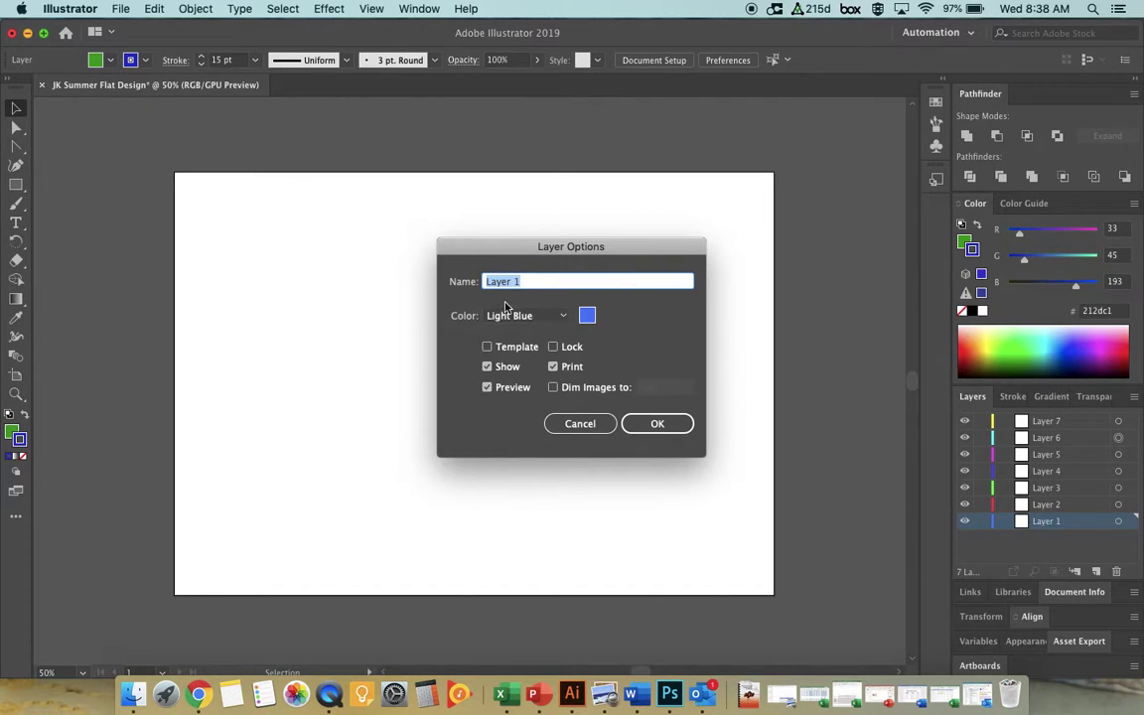
pyautogui.click(562, 316)
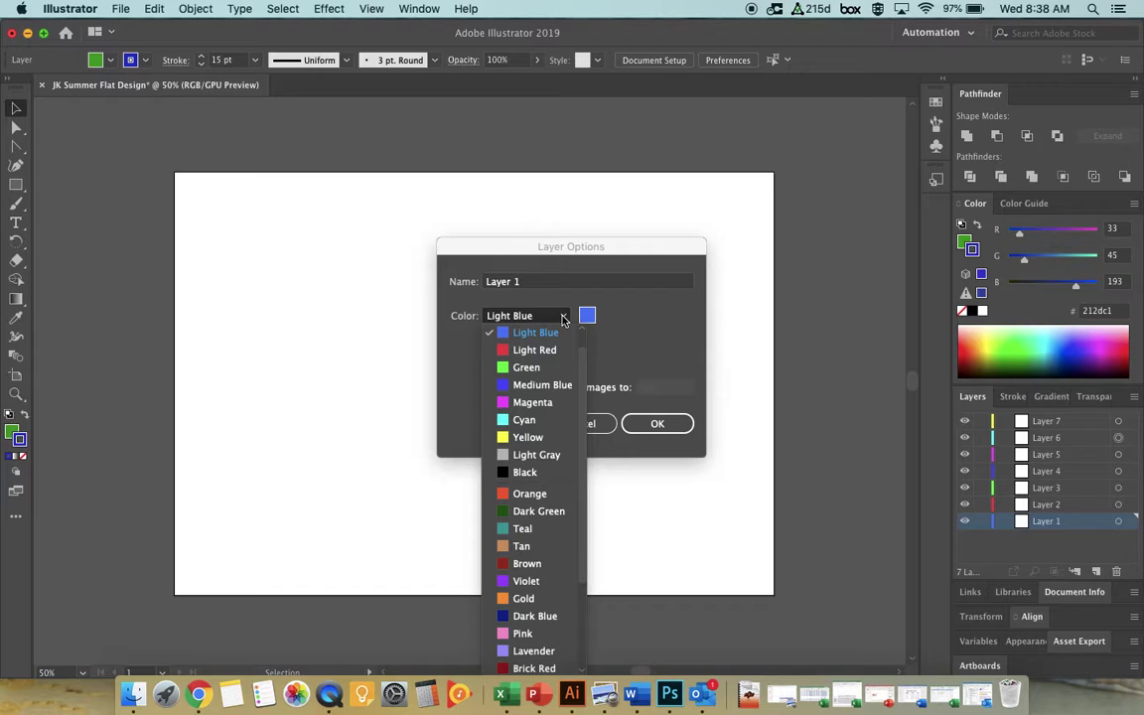
pyautogui.click(508, 284)
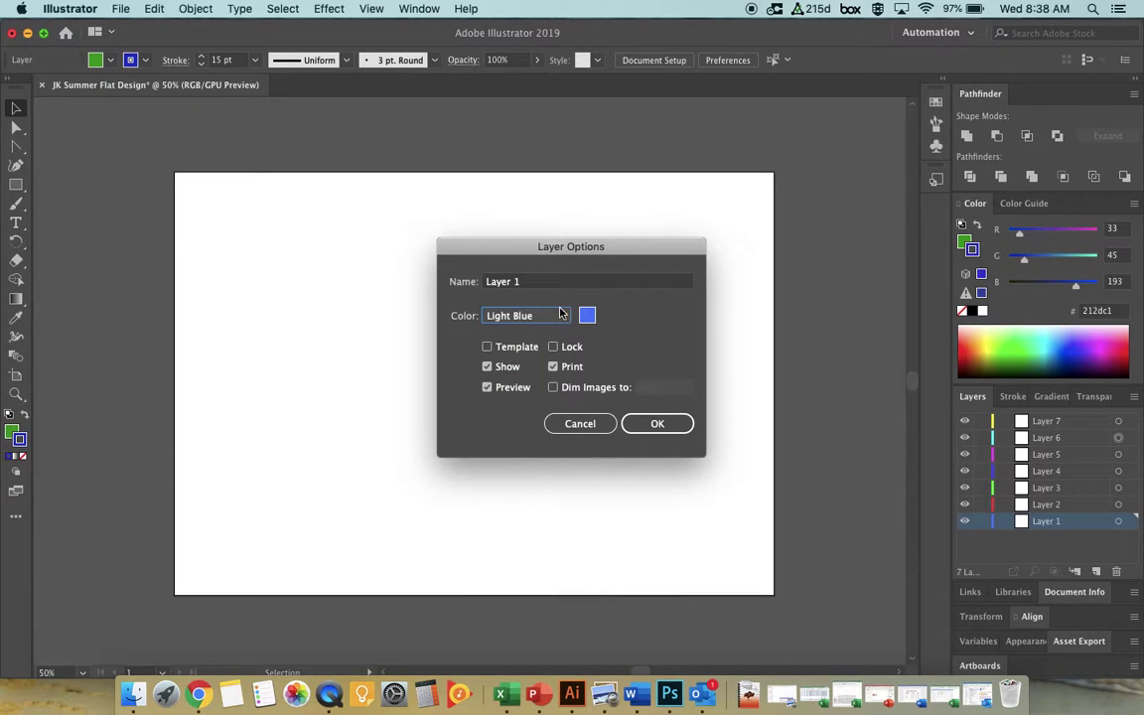
pyautogui.moveTo(526, 282); pyautogui.dragTo(462, 280)
pyautogui.write('Background')
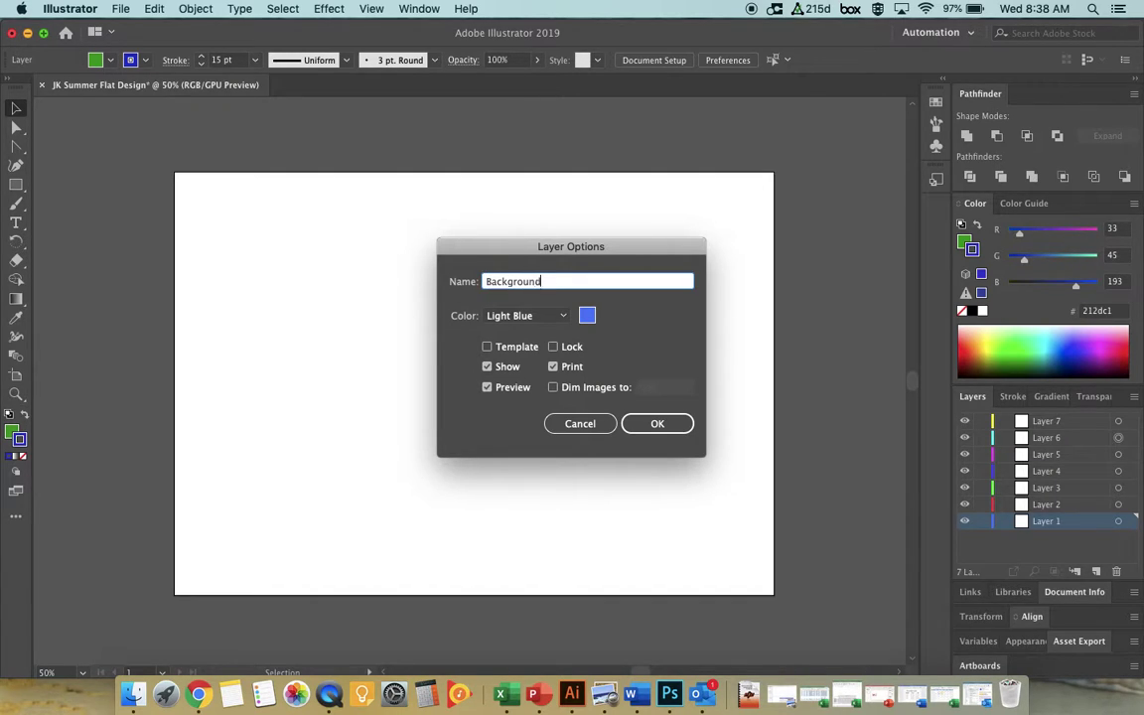
pyautogui.click(643, 427)
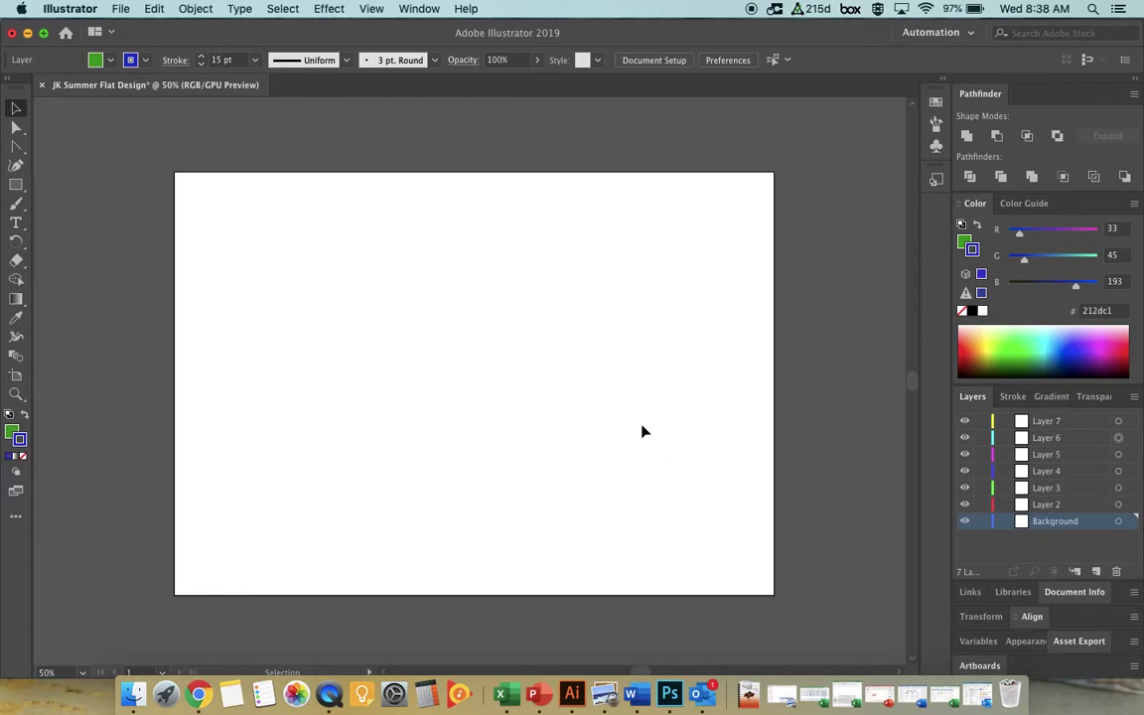
# Rename Layer 2 as Seashells and Layer 3 as Crabs
pyautogui.doubleClick(1046, 505)
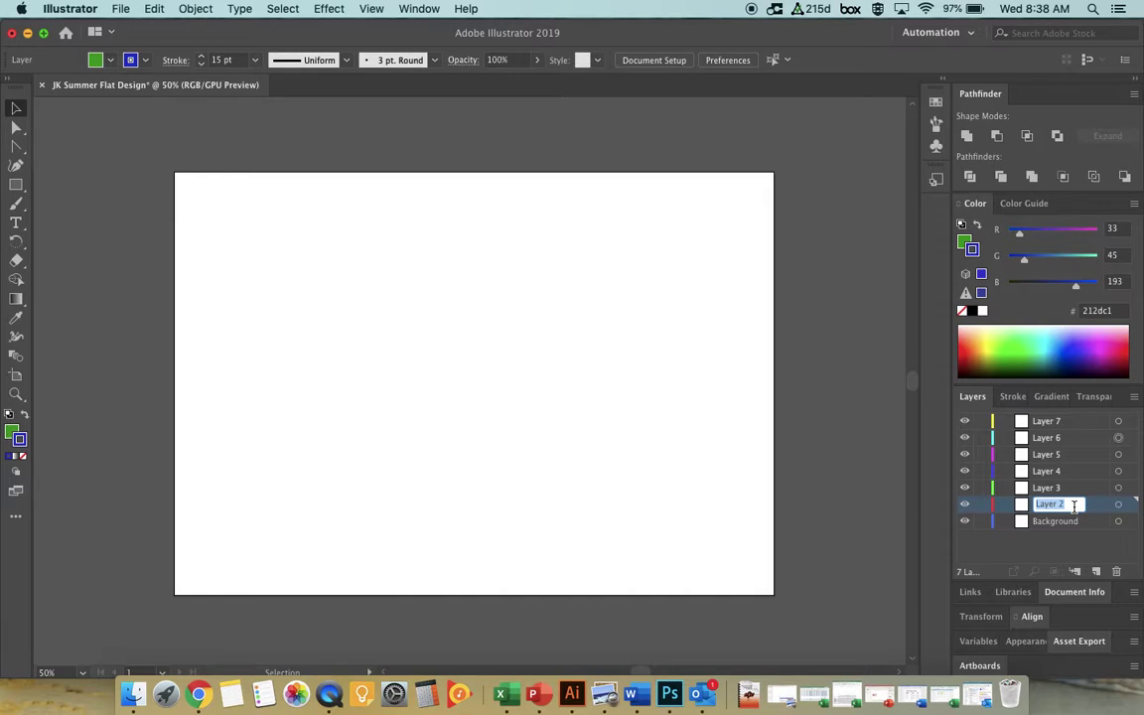
pyautogui.write('Seash')
pyautogui.press('BackSpace')
pyautogui.write('hells')
pyautogui.press('Return')
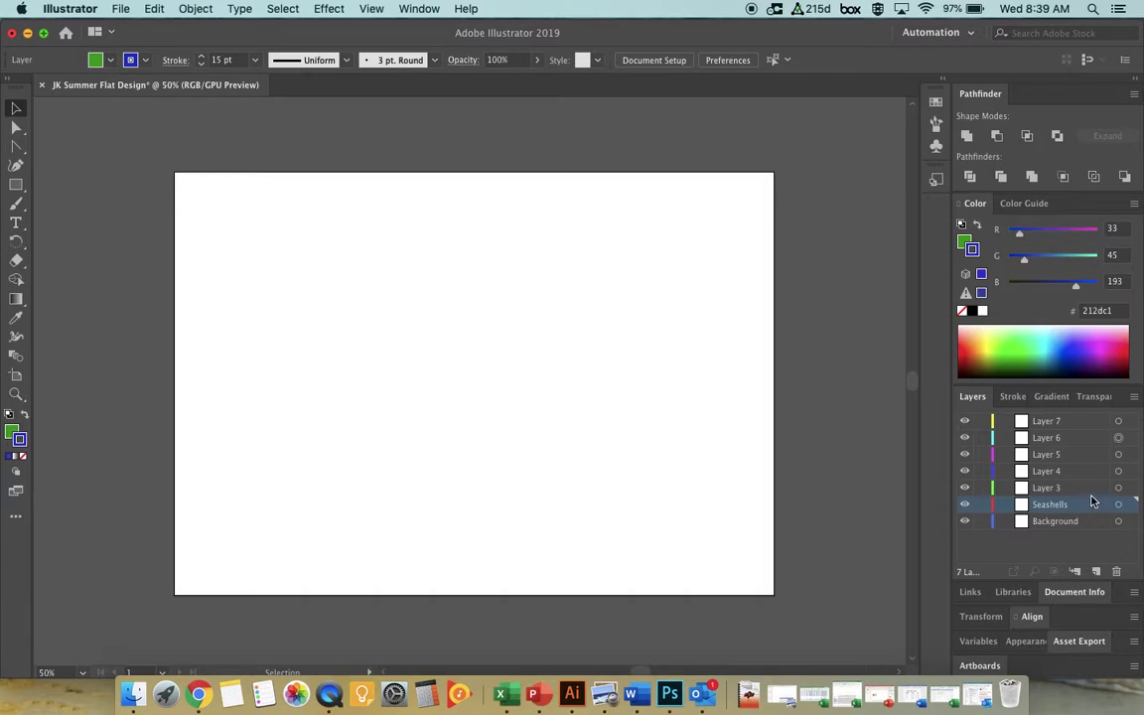
pyautogui.doubleClick(1063, 489)
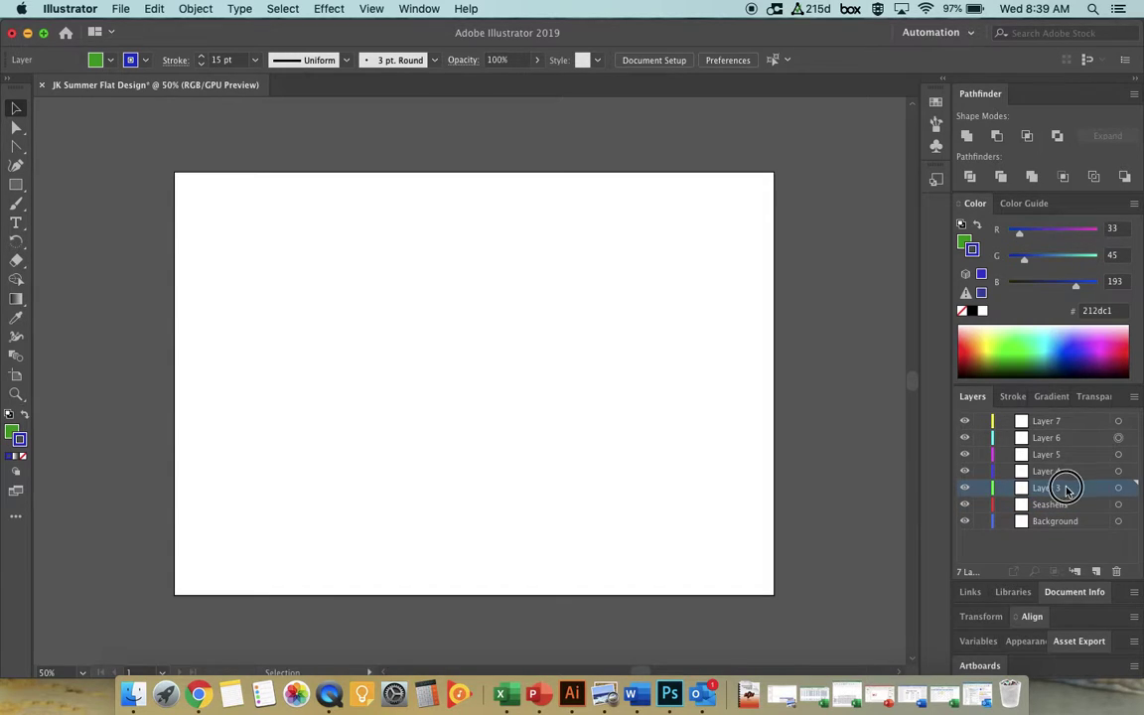
pyautogui.write('Crabs')
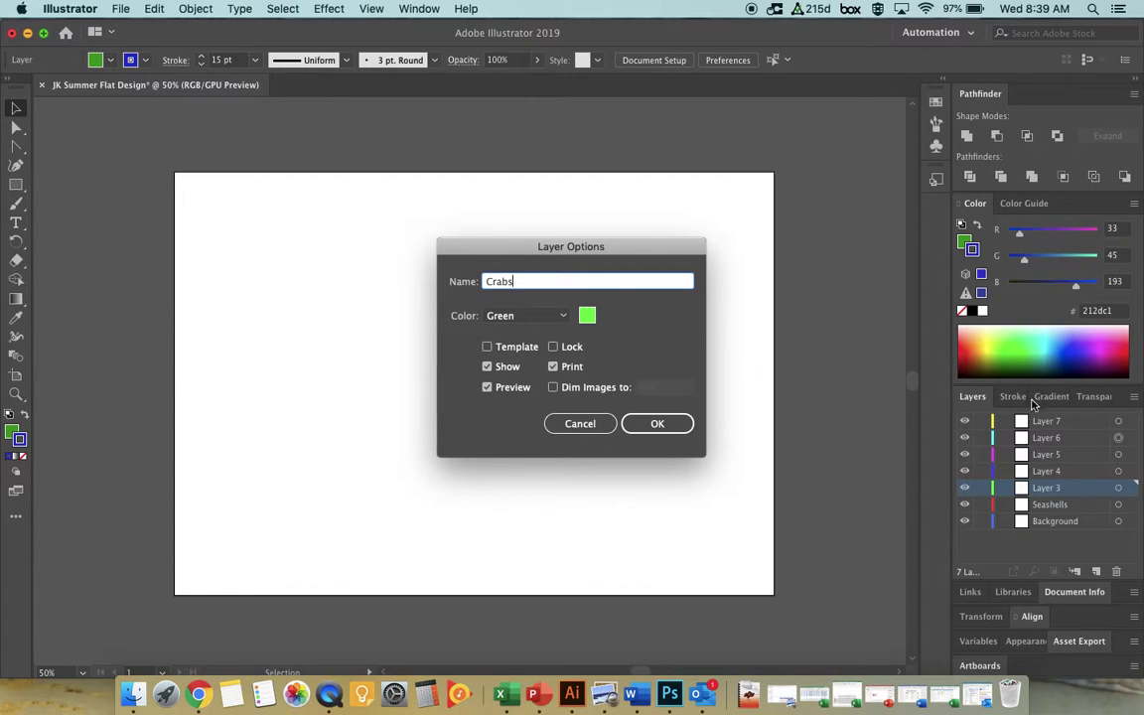
pyautogui.click(679, 425)
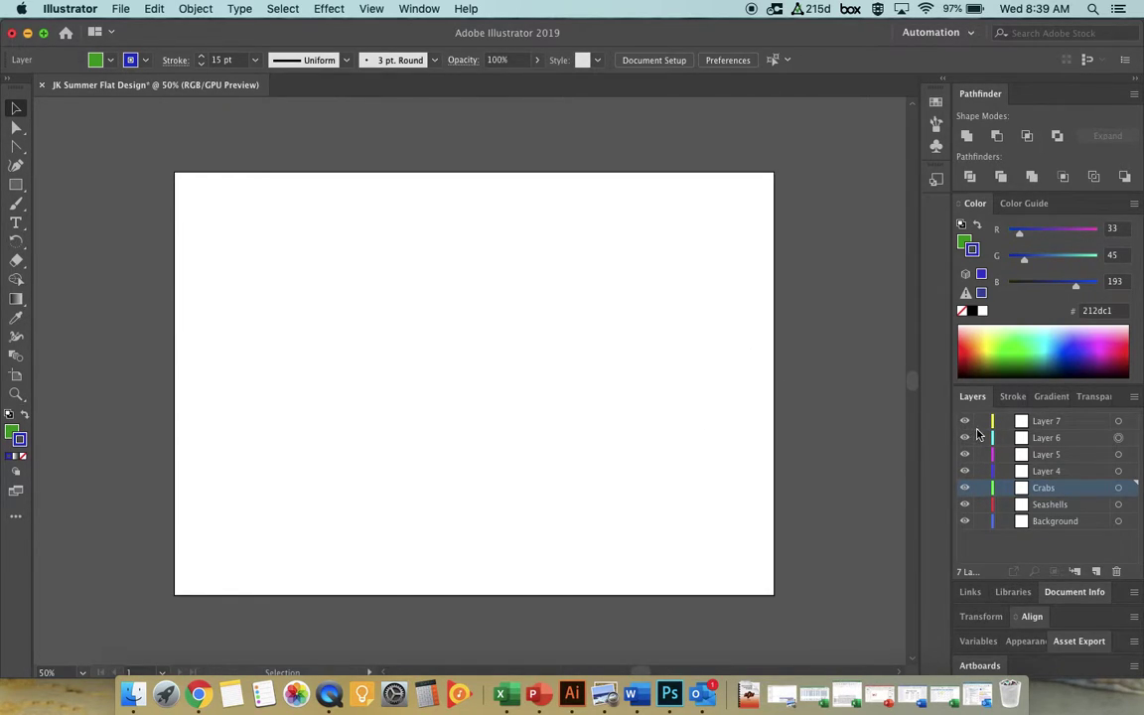
# Rename Layer 4 as Beach Towel and Layer 5 as Sunglasses
pyautogui.click(1046, 472)
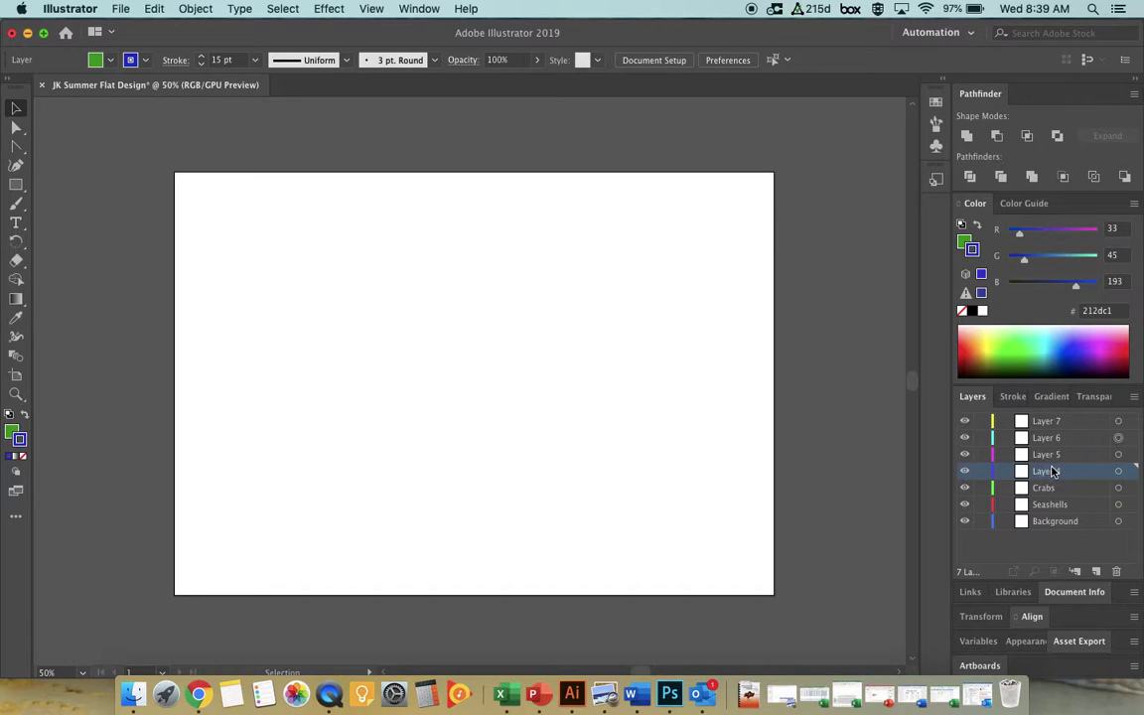
pyautogui.doubleClick(1050, 471)
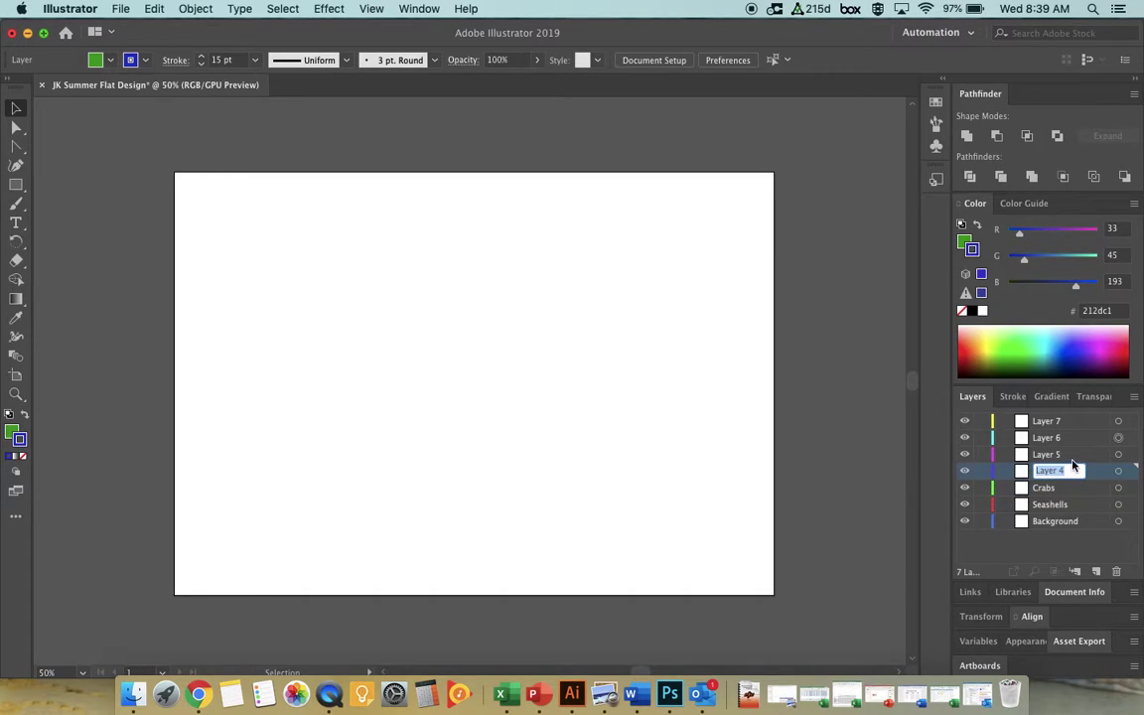
pyautogui.write('Beach Towel')
pyautogui.doubleClick(1049, 454)
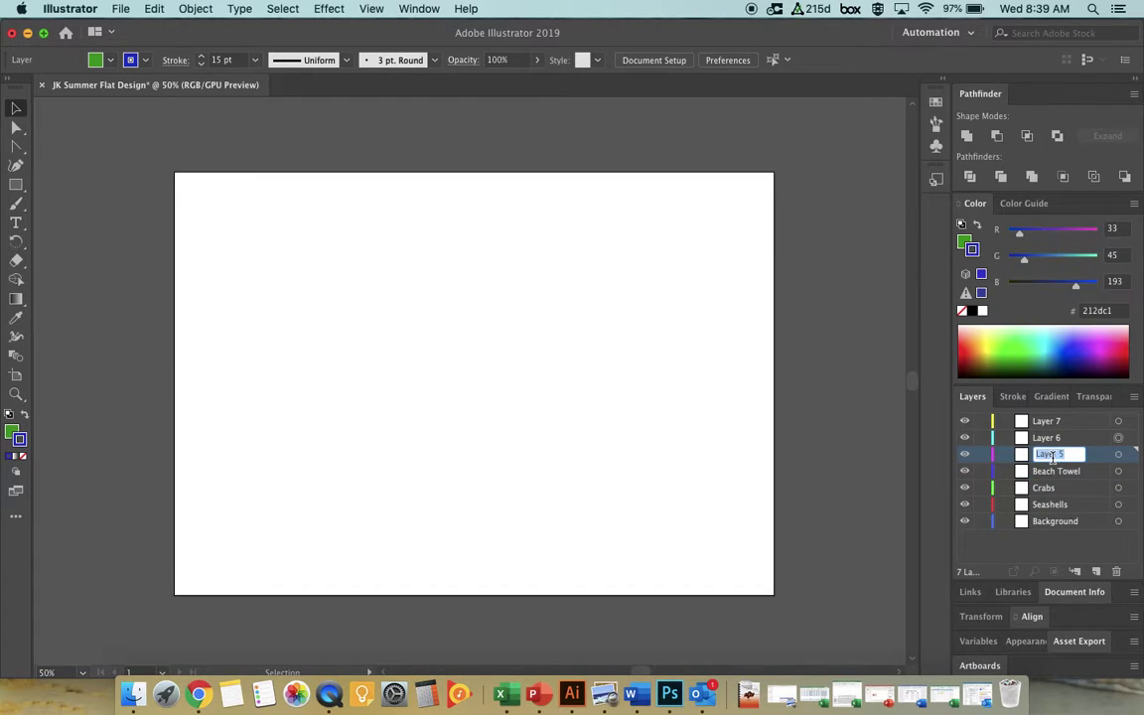
pyautogui.write('Sunglasses')
# Rename Layer 6 as Umbrella and Layer 7 as Surfboard
pyautogui.doubleClick(1050, 438)
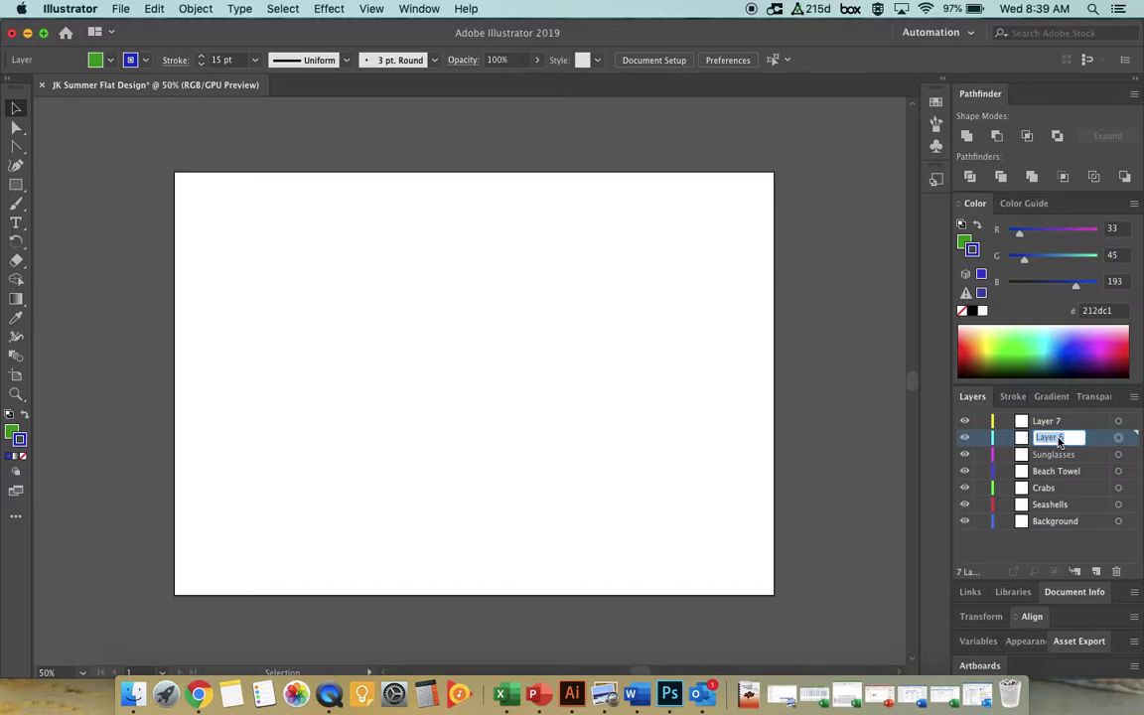
pyautogui.write('Umbrella')
pyautogui.doubleClick(1060, 423)
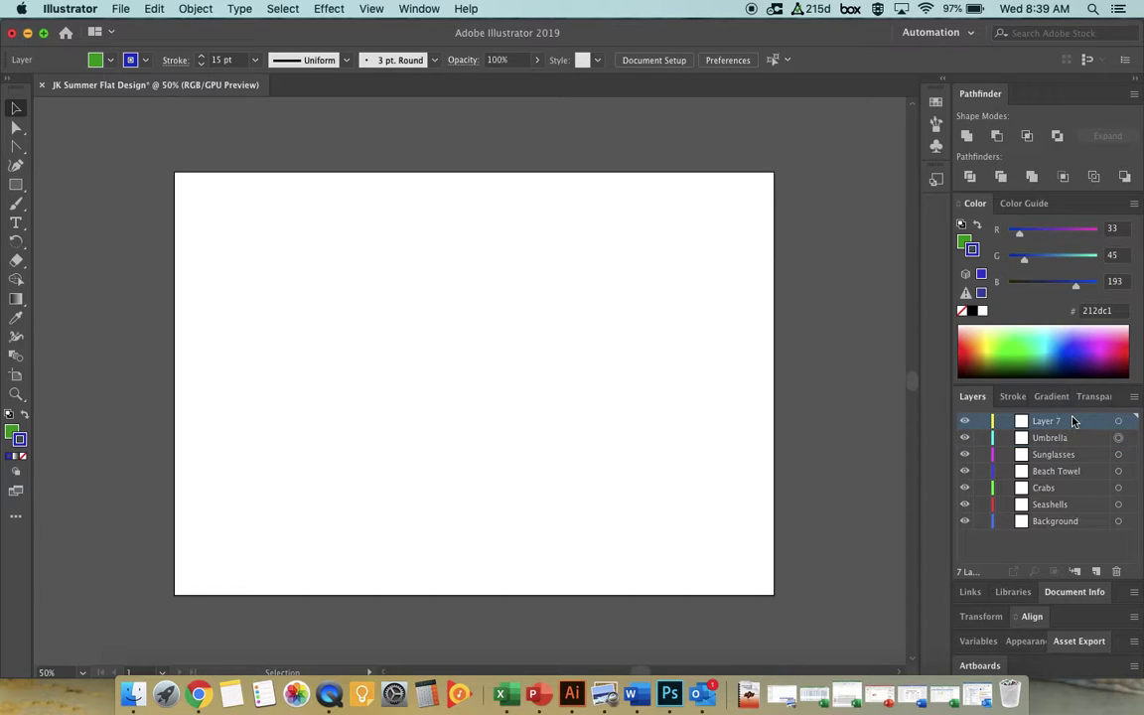
pyautogui.write('Surfboard')
pyautogui.click(637, 425)
# Draw a tall, narrow rectangle about 51 px wide and 412 px high on the Surfboard layer, in the artboard's left half
pyautogui.click(16, 186)
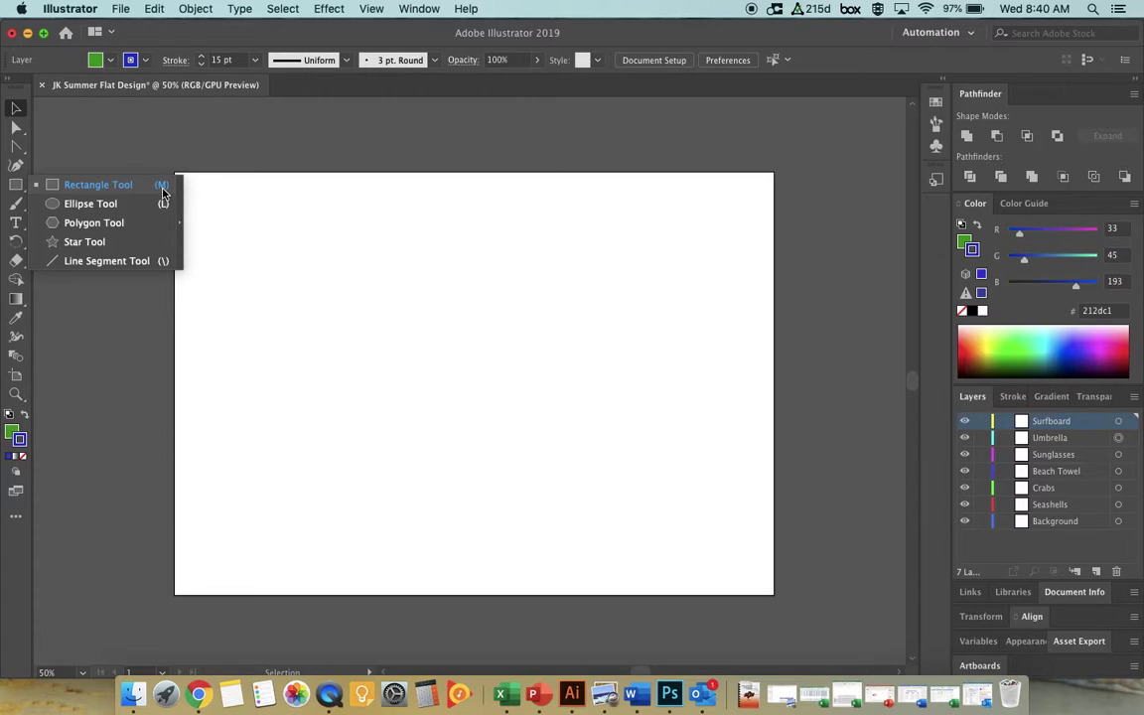
pyautogui.click(111, 191)
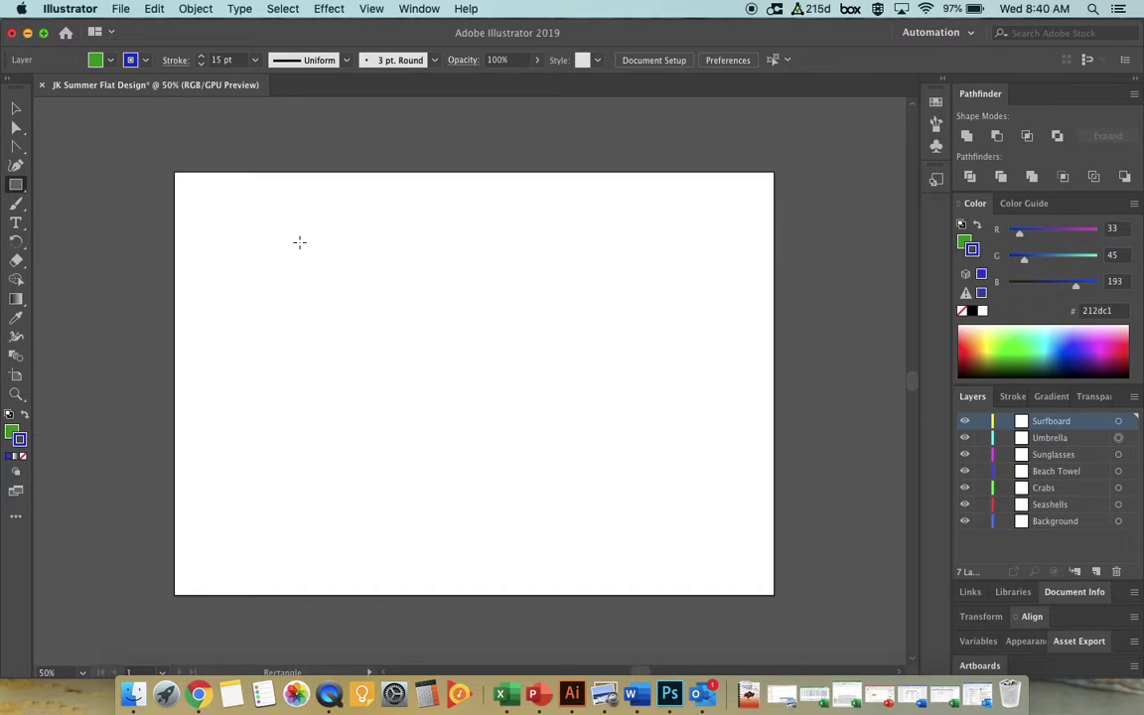
pyautogui.moveTo(300, 219); pyautogui.dragTo(336, 508)
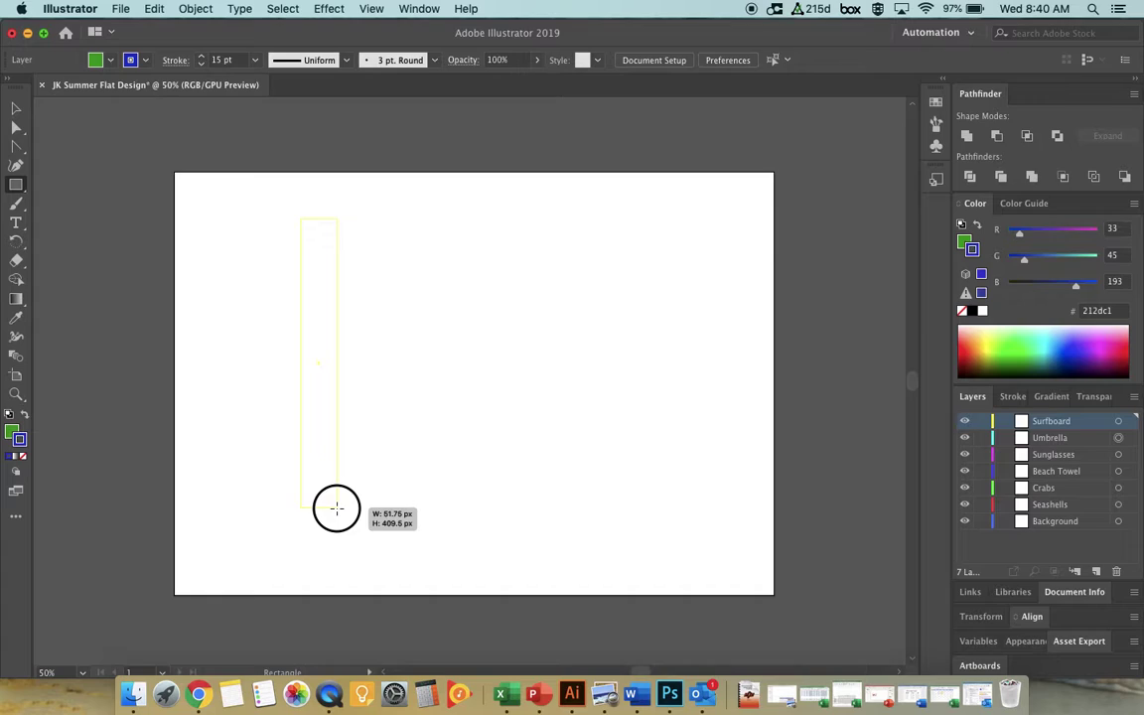
pyautogui.moveTo(336, 508); pyautogui.dragTo(336, 509)
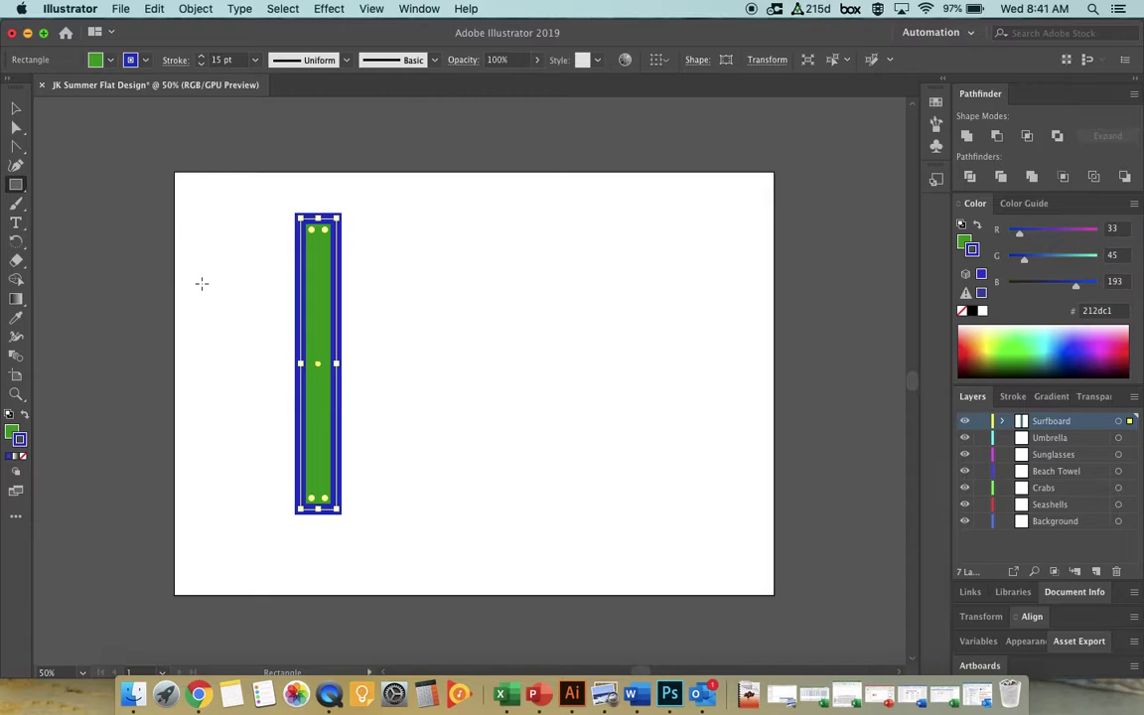
# Remove the rectangle's stroke and set its fill to orange f9a03f
pyautogui.click(25, 461)
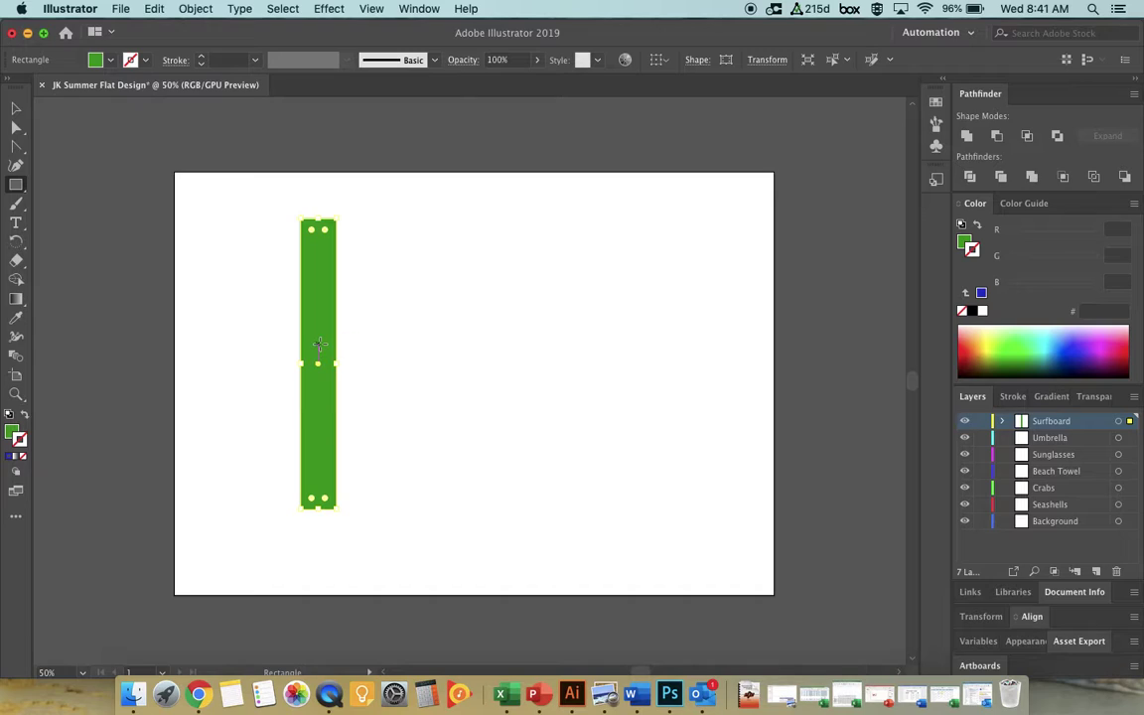
pyautogui.click(11, 434)
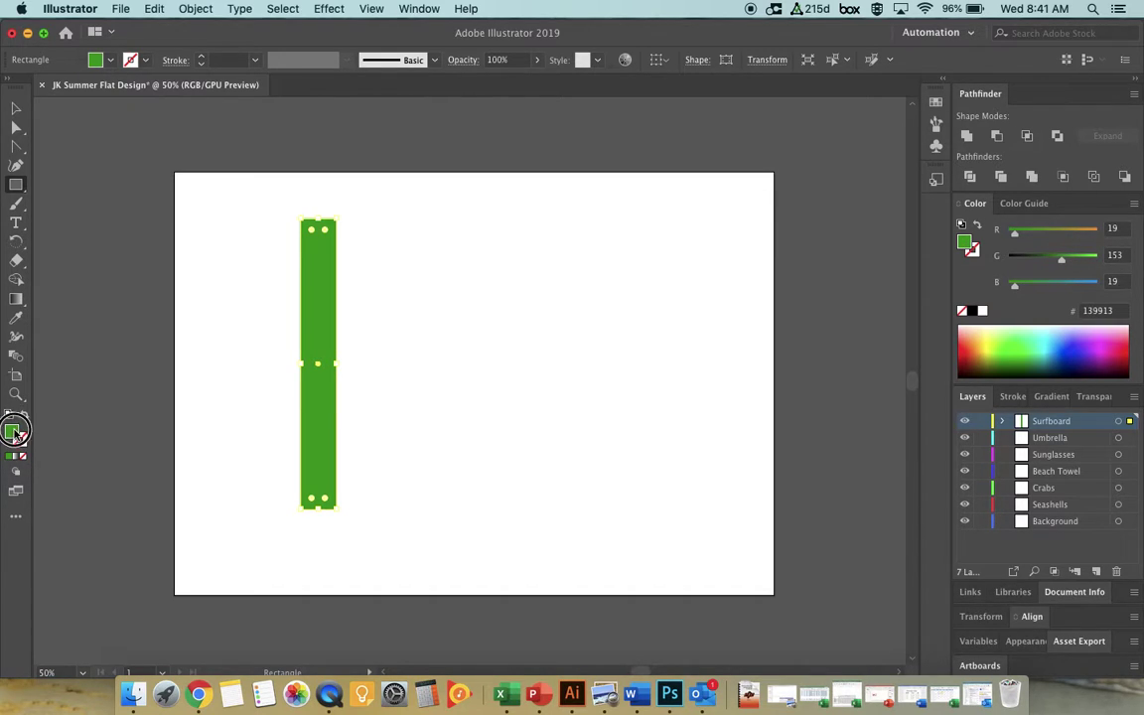
pyautogui.doubleClick(12, 433)
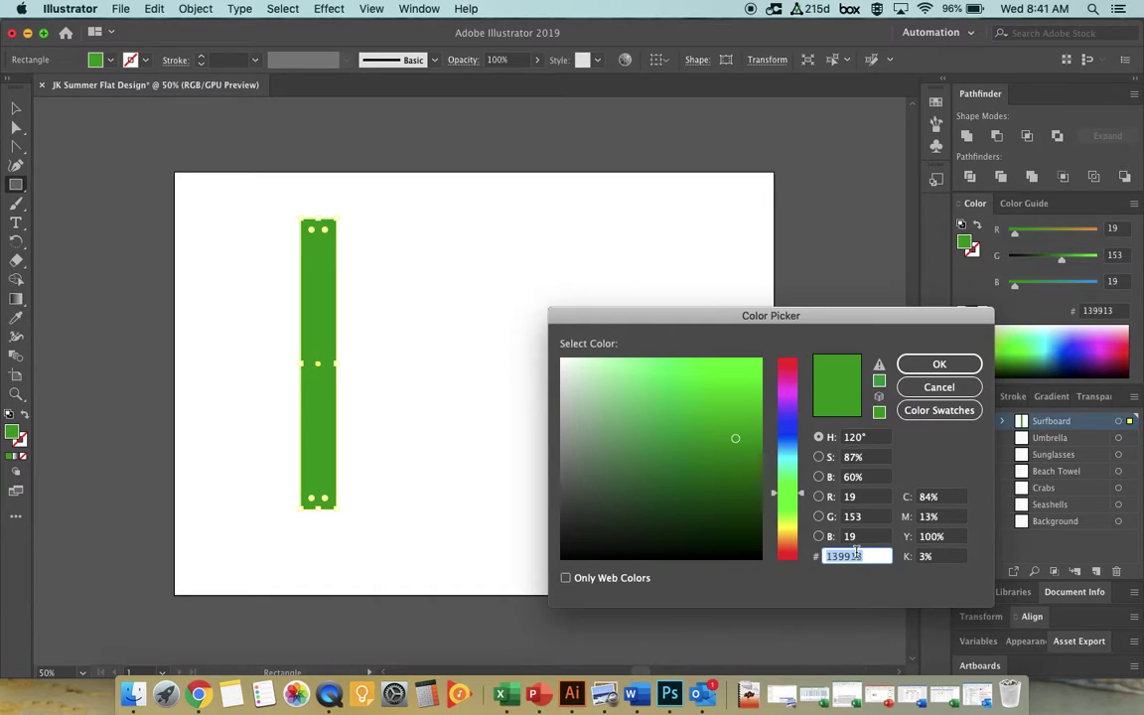
pyautogui.write('f')
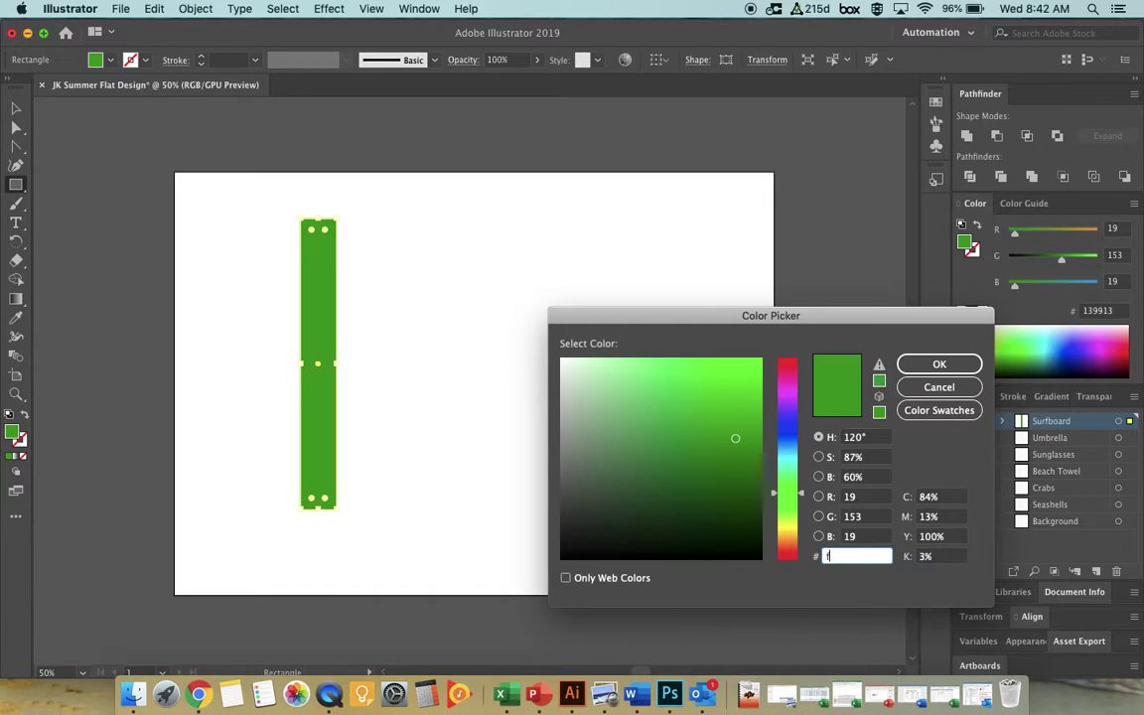
pyautogui.write('9a03f')
pyautogui.press('Tab')
pyautogui.press('Return')
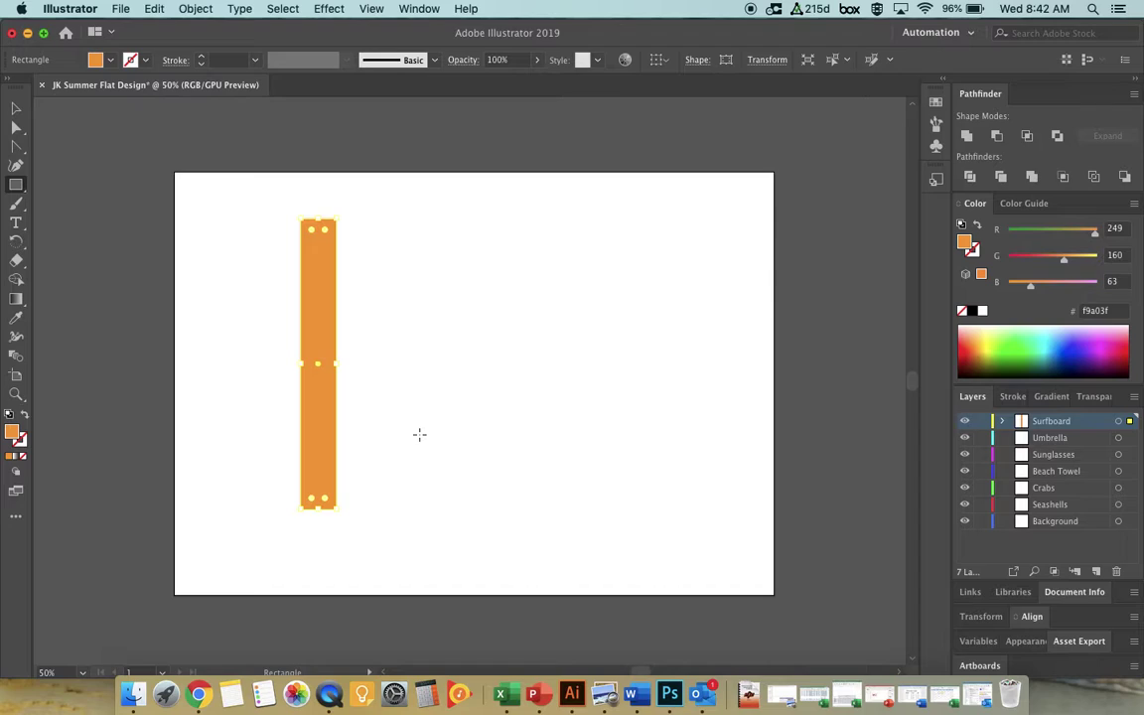
# Set the orange rectangle's width to 20 px with its width and height proportions constrained
pyautogui.click(16, 110)
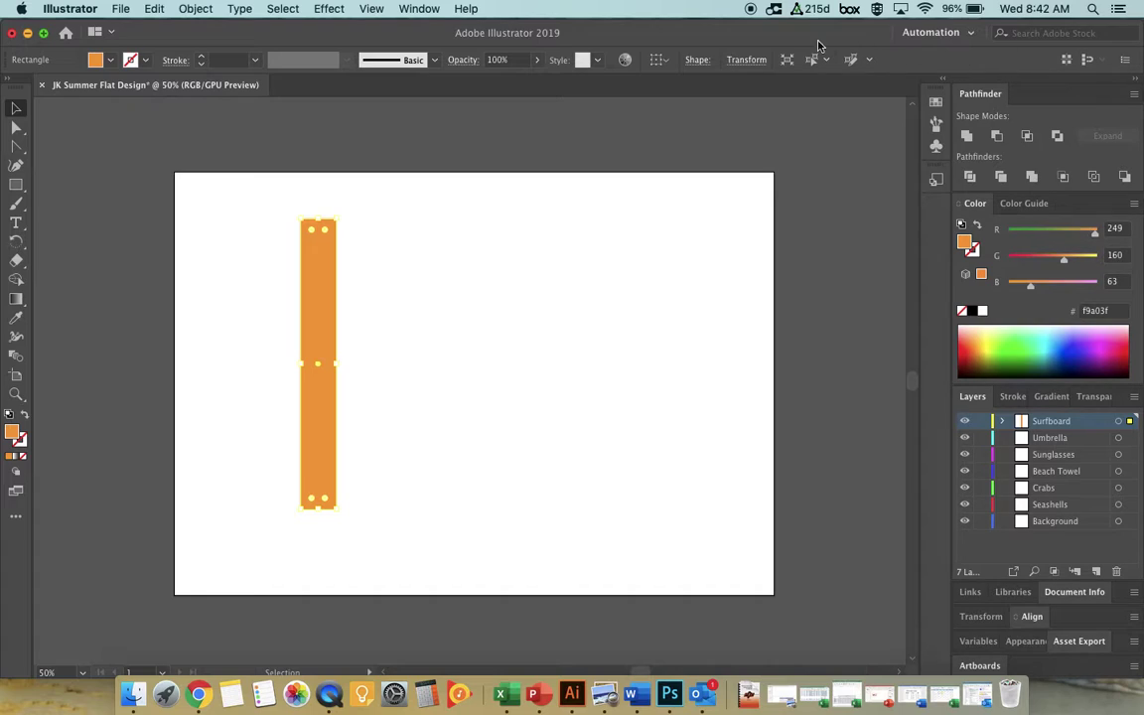
pyautogui.click(698, 61)
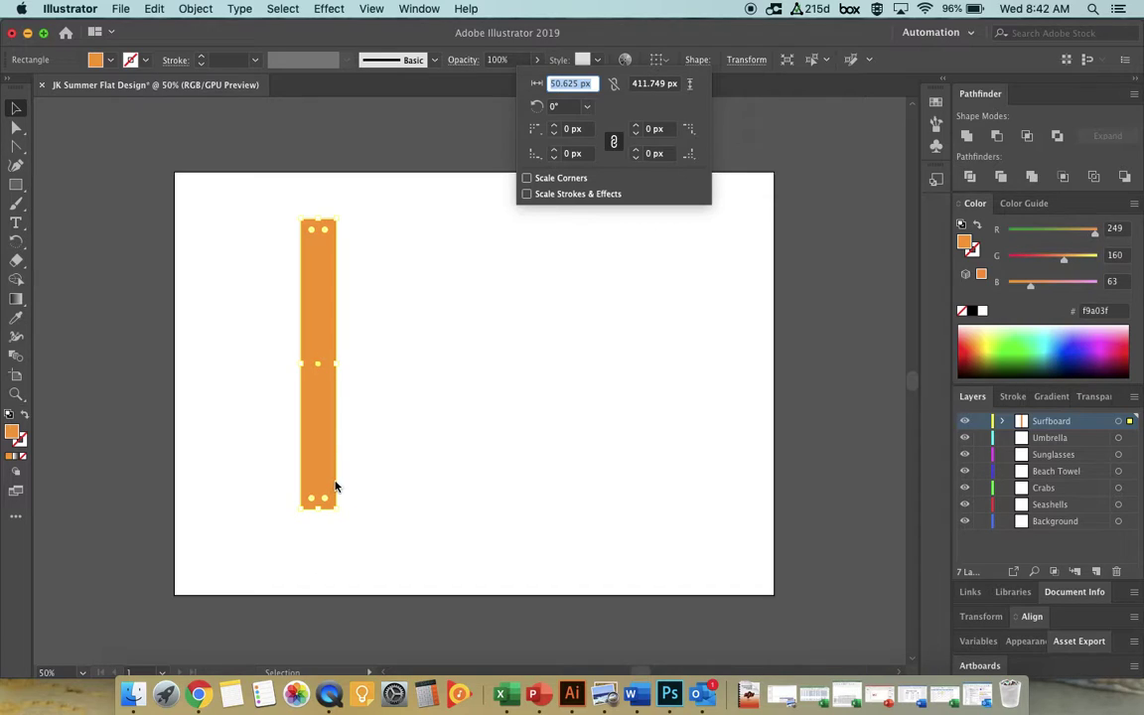
pyautogui.click(614, 87)
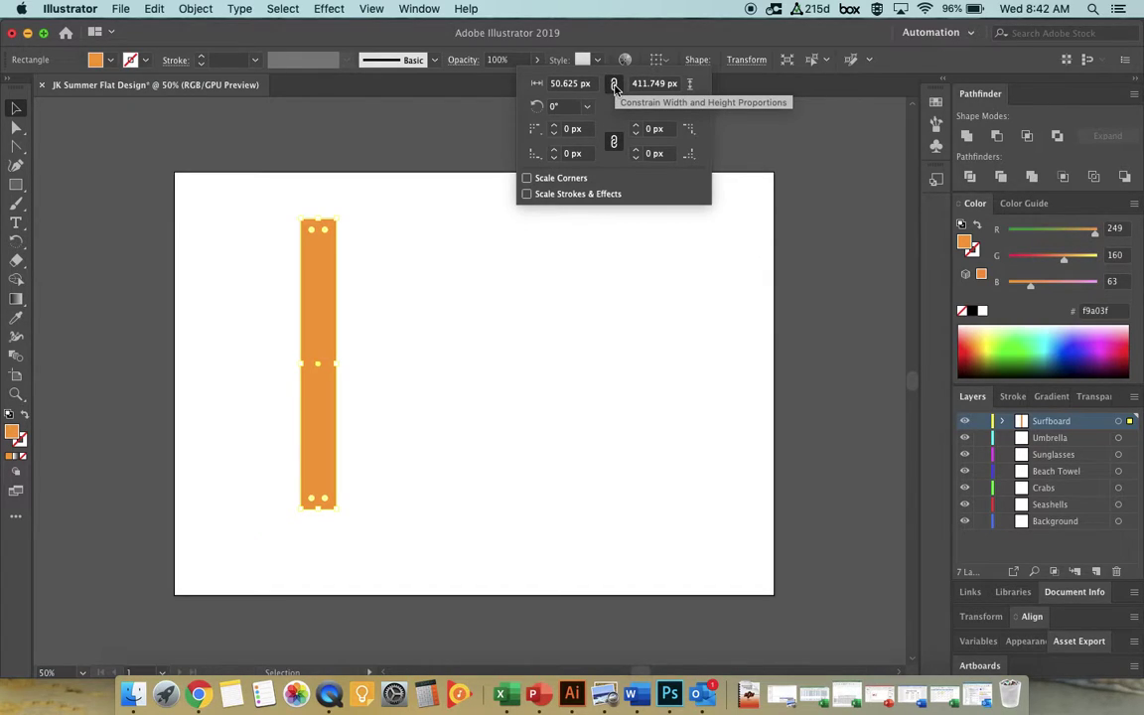
pyautogui.click(614, 87)
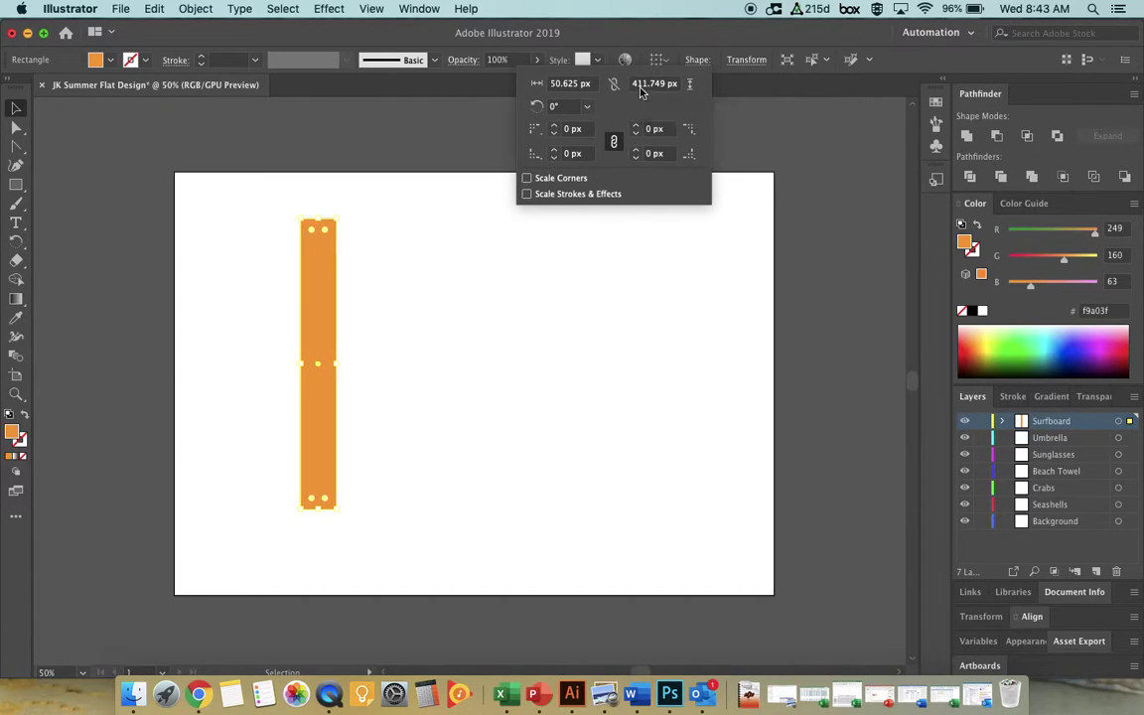
pyautogui.click(613, 84)
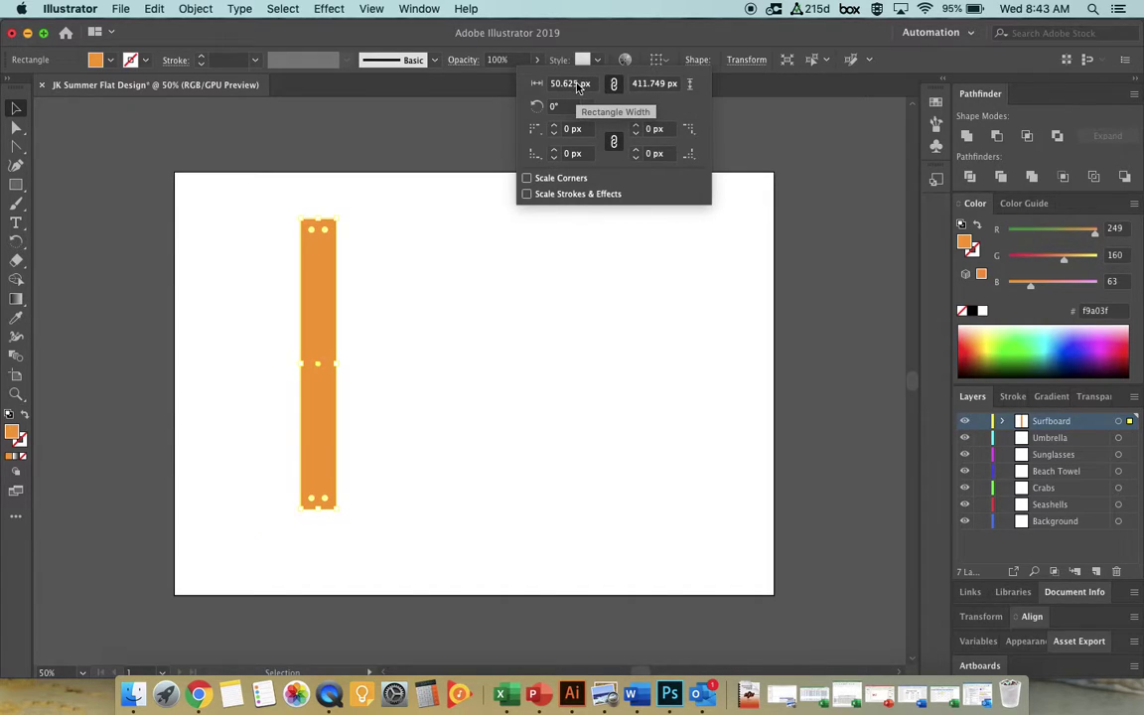
pyautogui.click(578, 83)
pyautogui.moveTo(578, 83); pyautogui.dragTo(539, 93)
pyautogui.write('20')
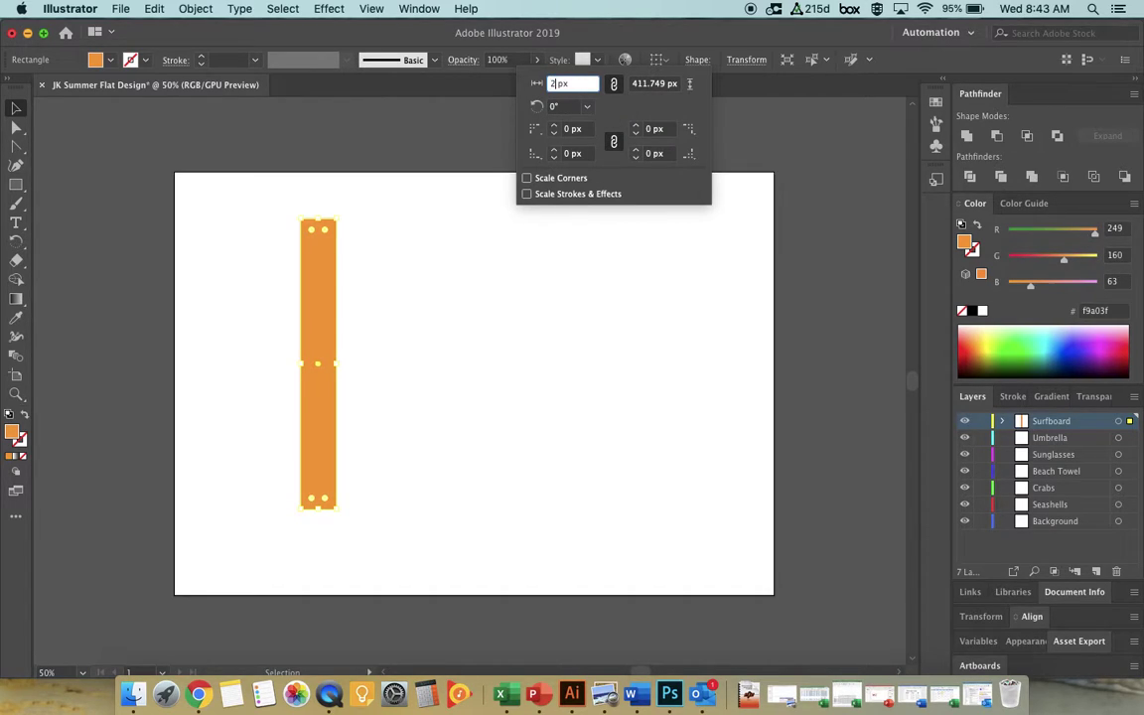
pyautogui.press('Tab')
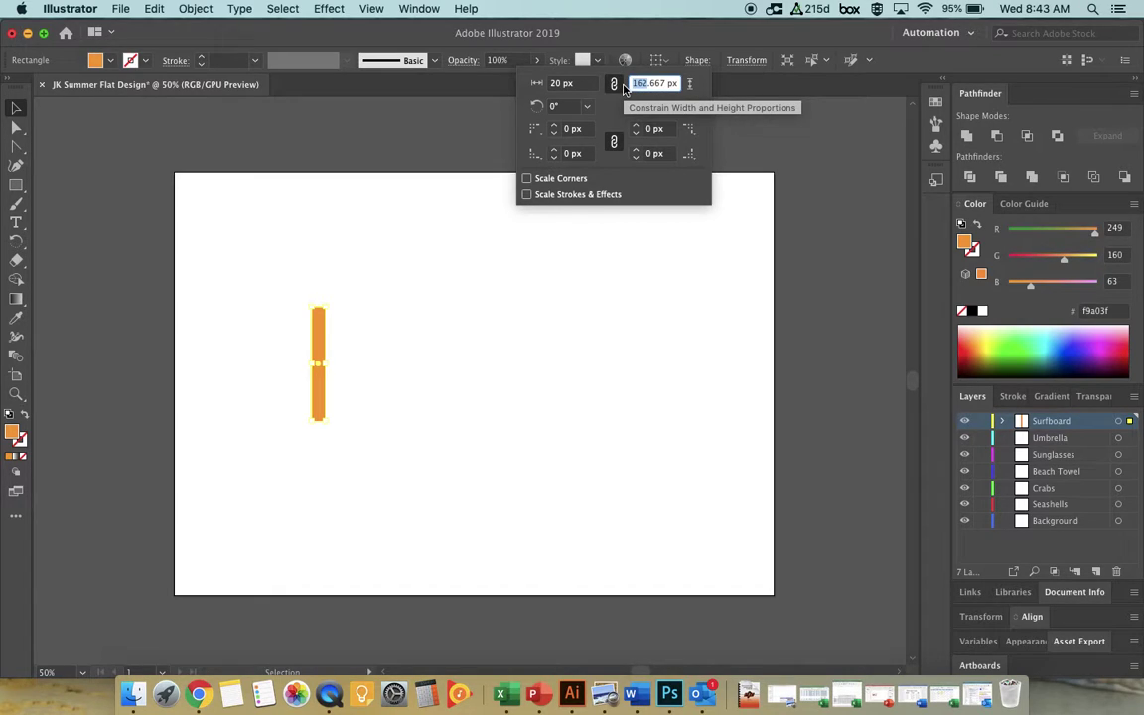
# Set the orange rectangle's height to 420 px while its proportions are constrained
pyautogui.write('420')
pyautogui.doubleClick(643, 85)
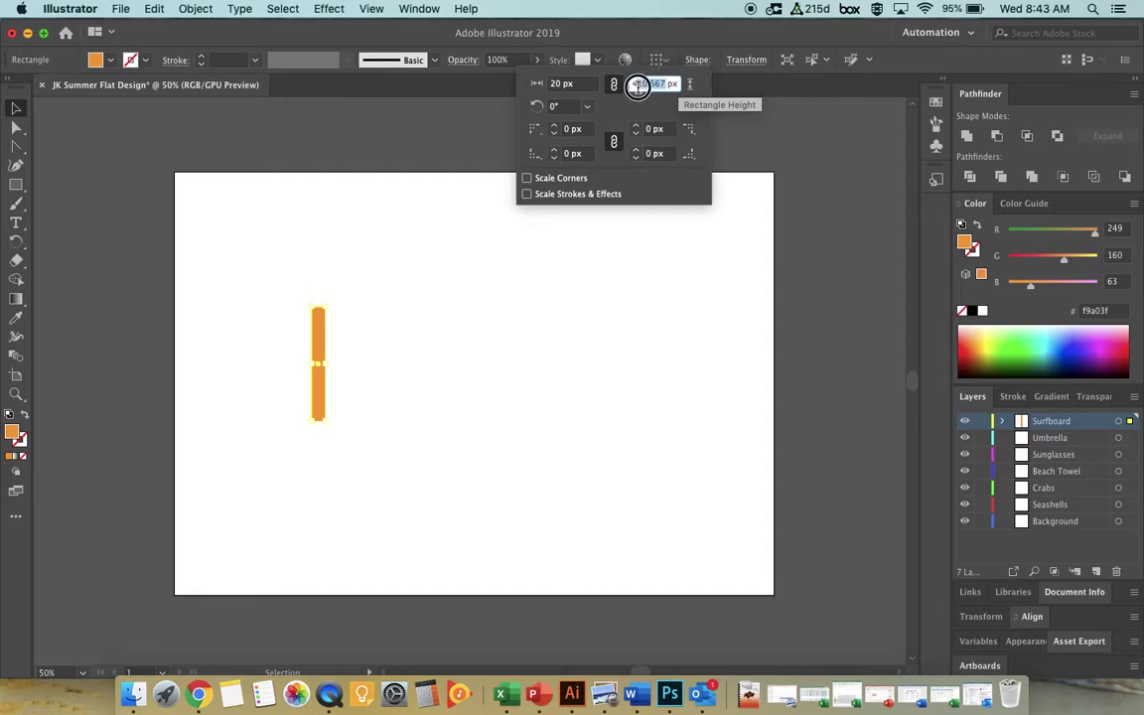
pyautogui.press('BackSpace')
pyautogui.press('Return')
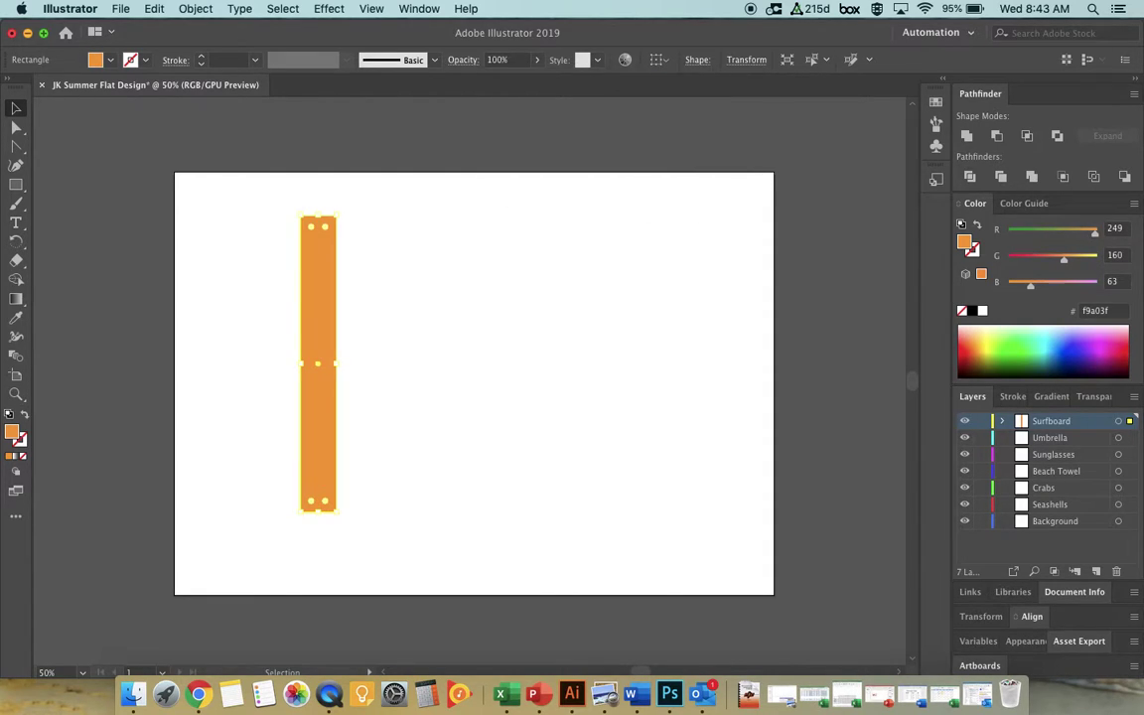
# Unlink the rectangle's width and height proportions and set its width to 20 px
pyautogui.click(695, 61)
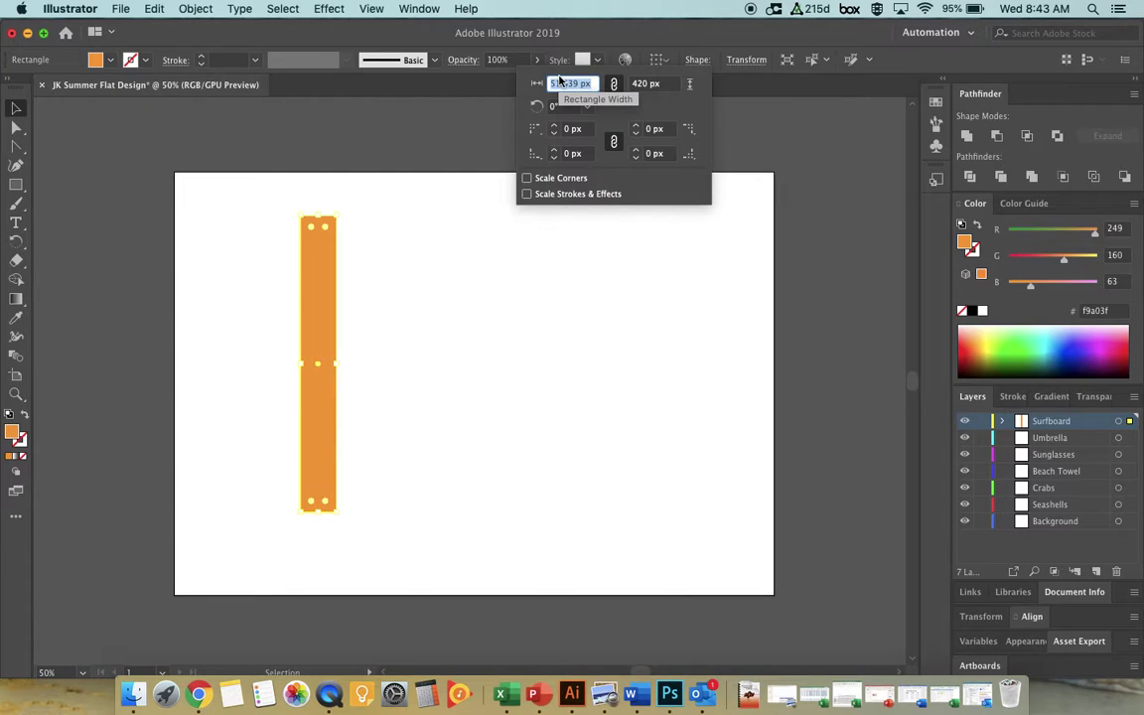
pyautogui.click(614, 85)
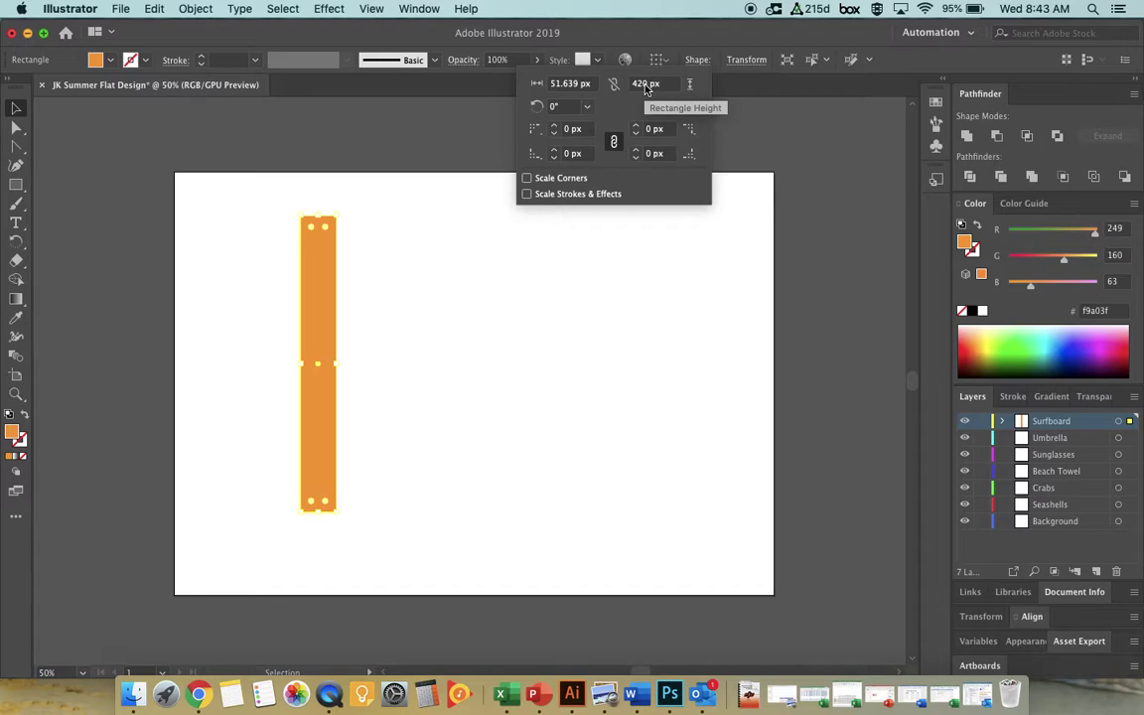
pyautogui.click(541, 84)
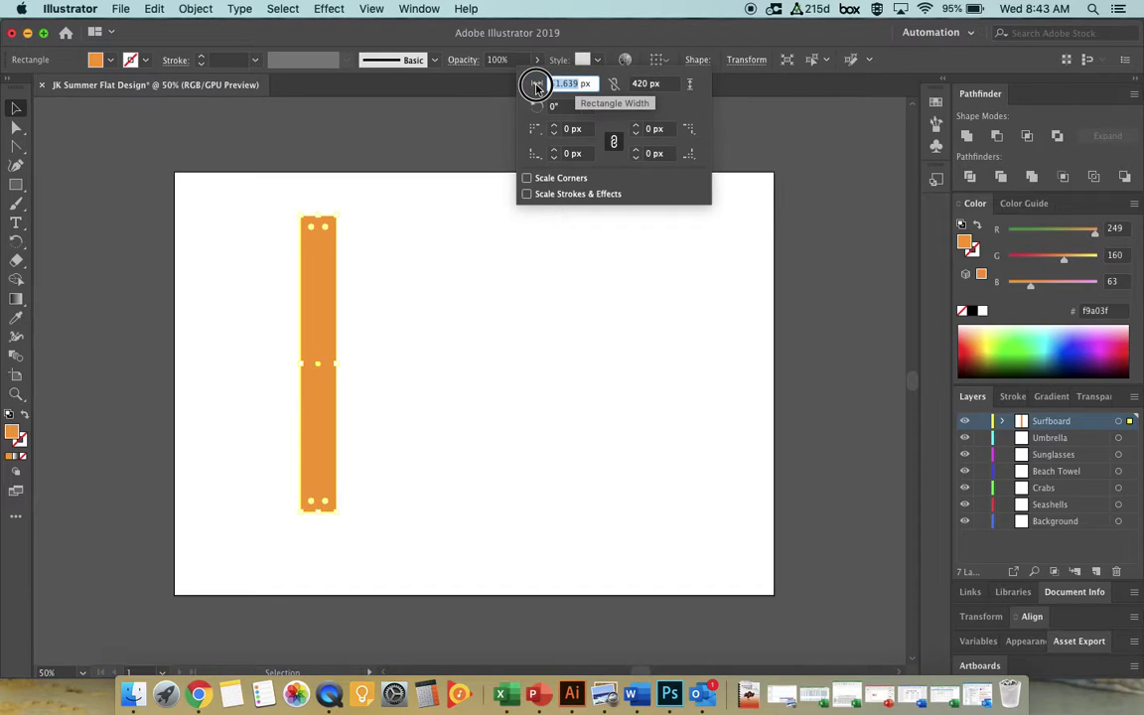
pyautogui.write('20')
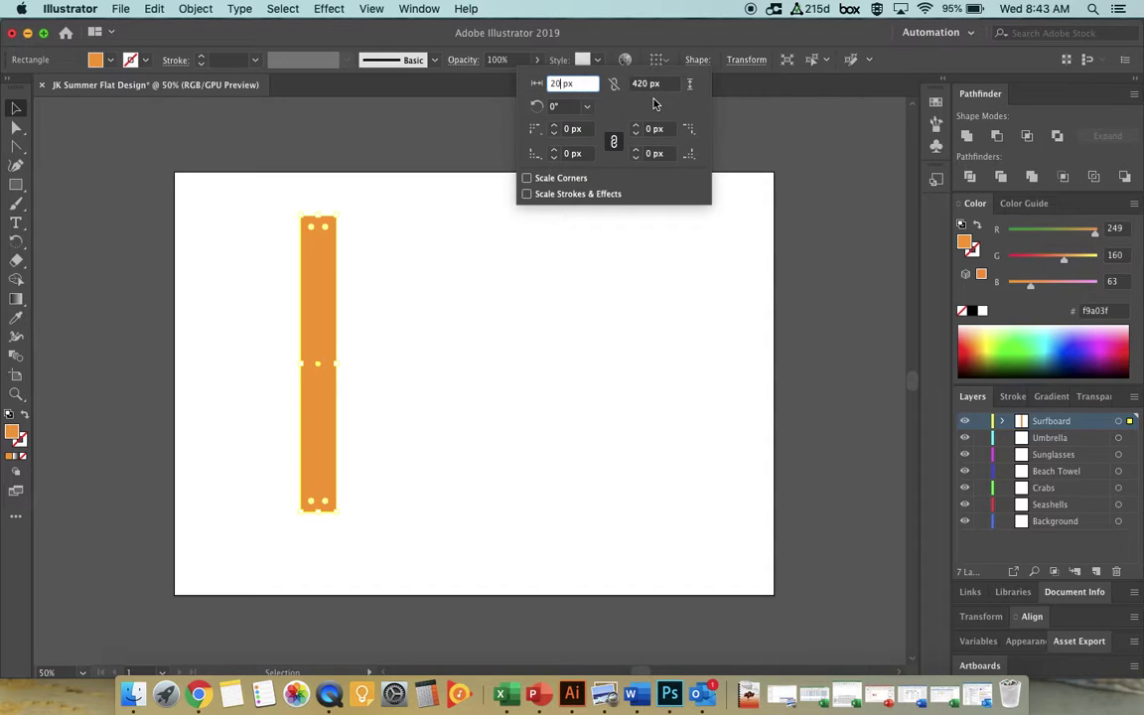
pyautogui.press('Return')
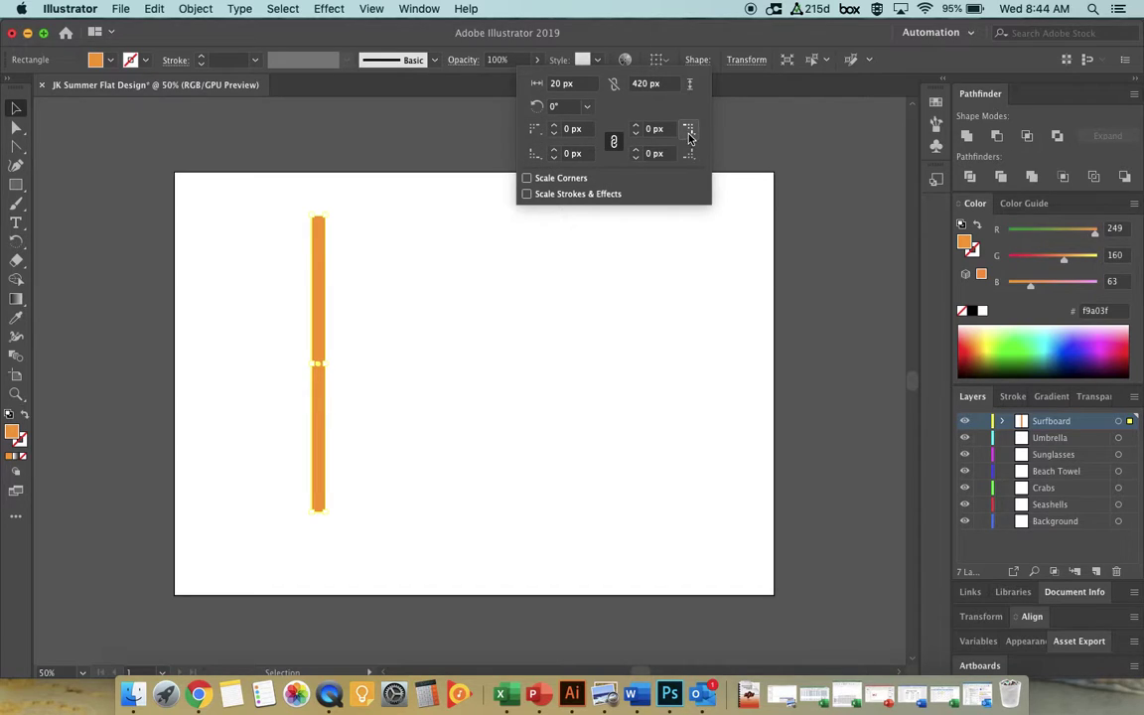
# Round all four corners of the narrow rectangle to a linked 10 px radius and deselect it
pyautogui.click(614, 143)
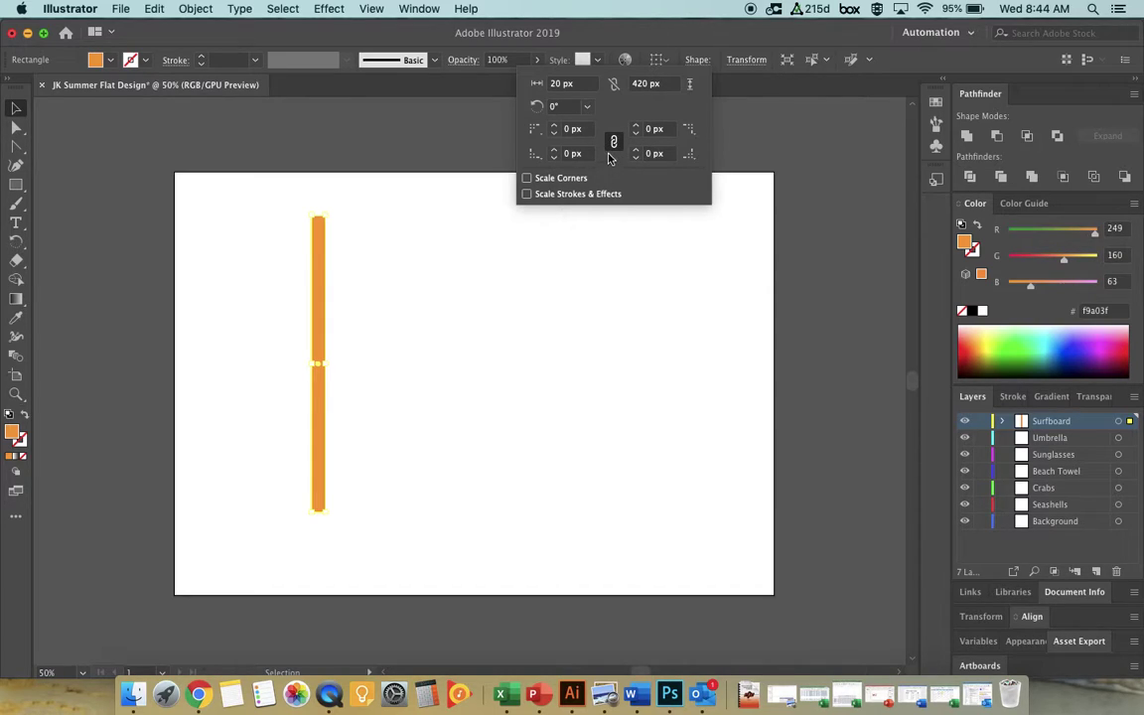
pyautogui.click(615, 141)
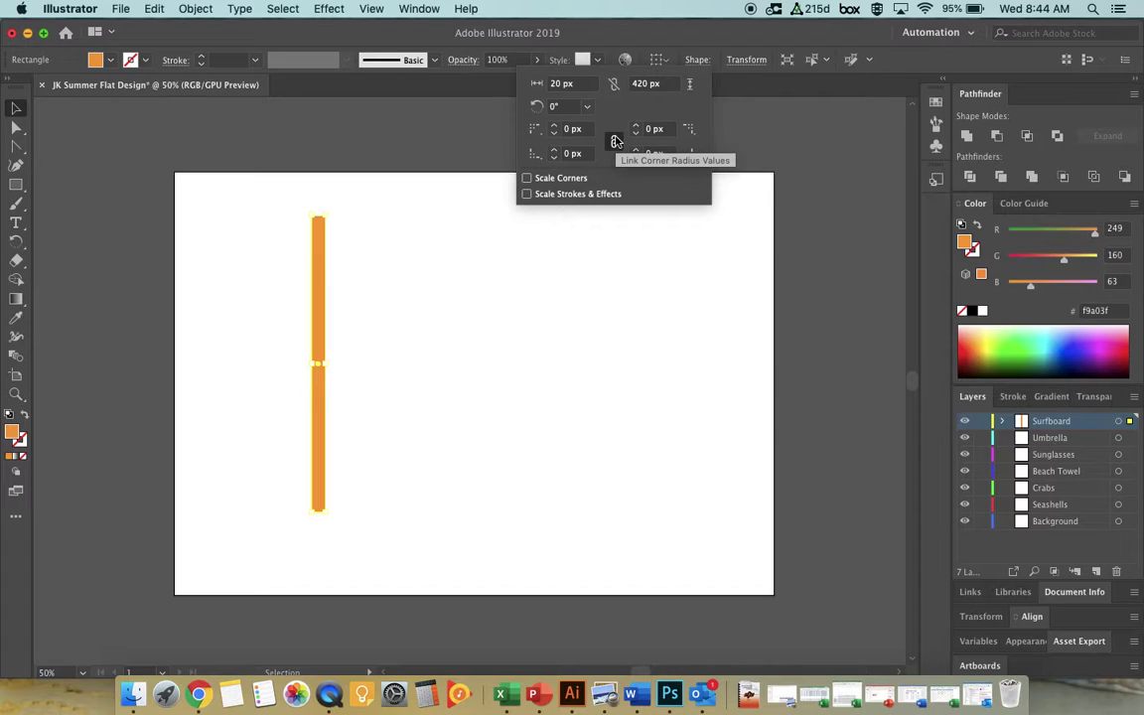
pyautogui.click(553, 129)
pyautogui.keyDown('shift'); pyautogui.click(553, 129); pyautogui.keyUp('shift')
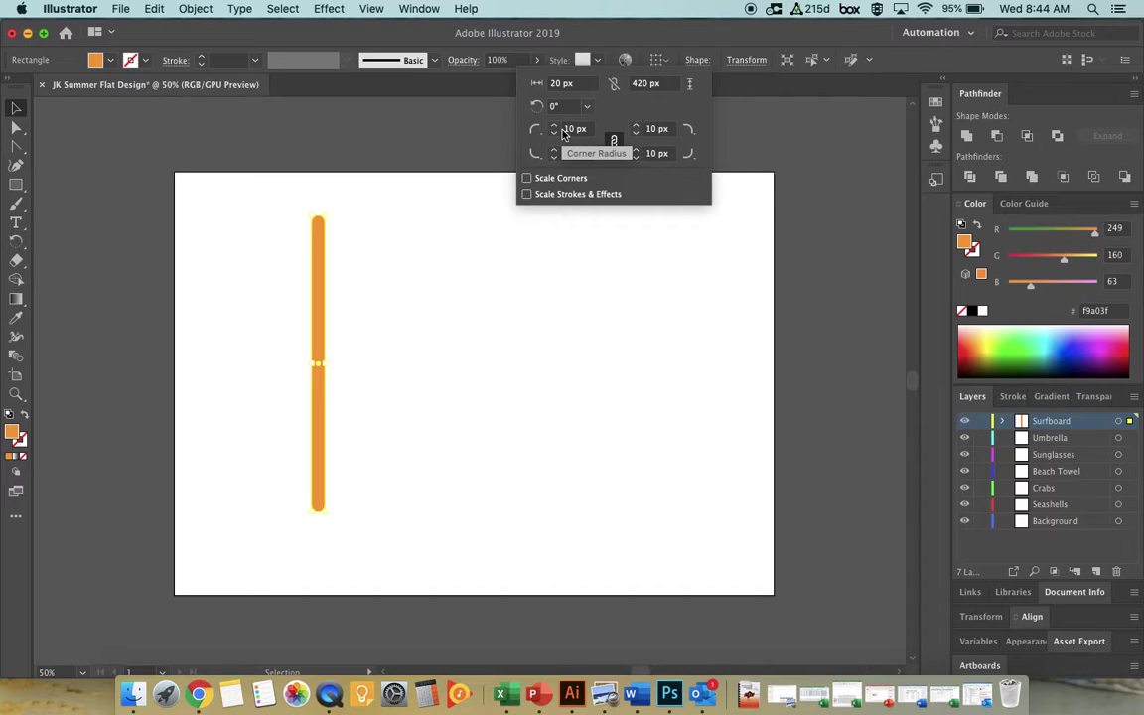
pyautogui.click(613, 141)
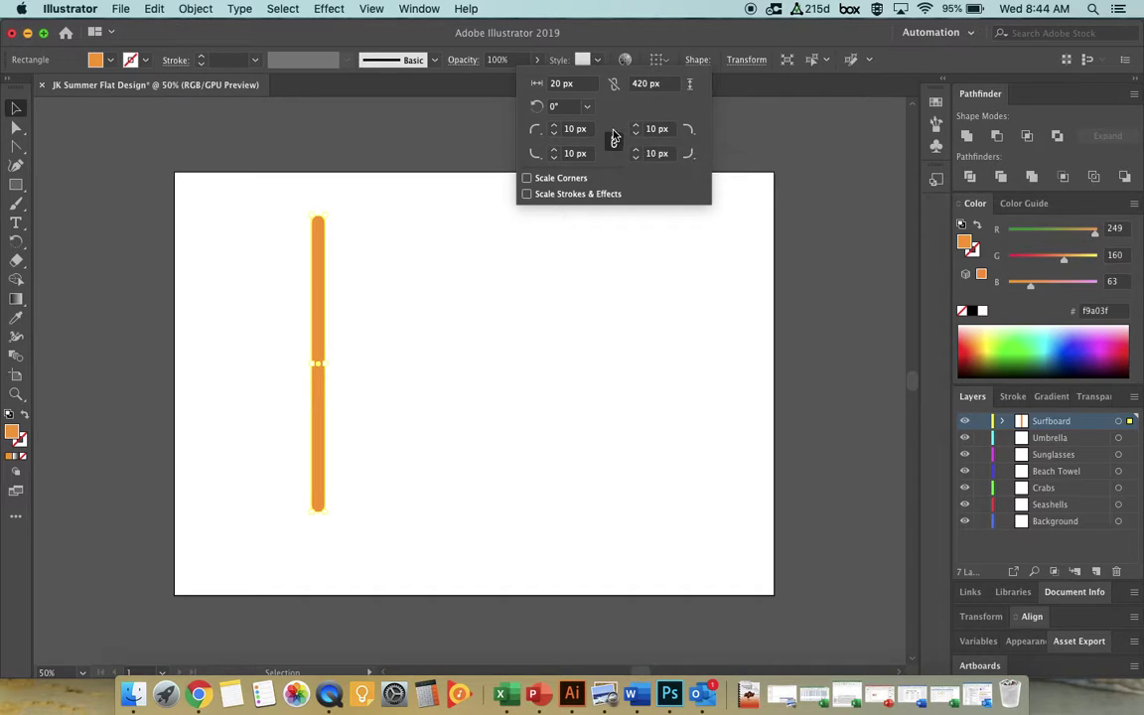
pyautogui.click(410, 368)
pyautogui.click(253, 236)
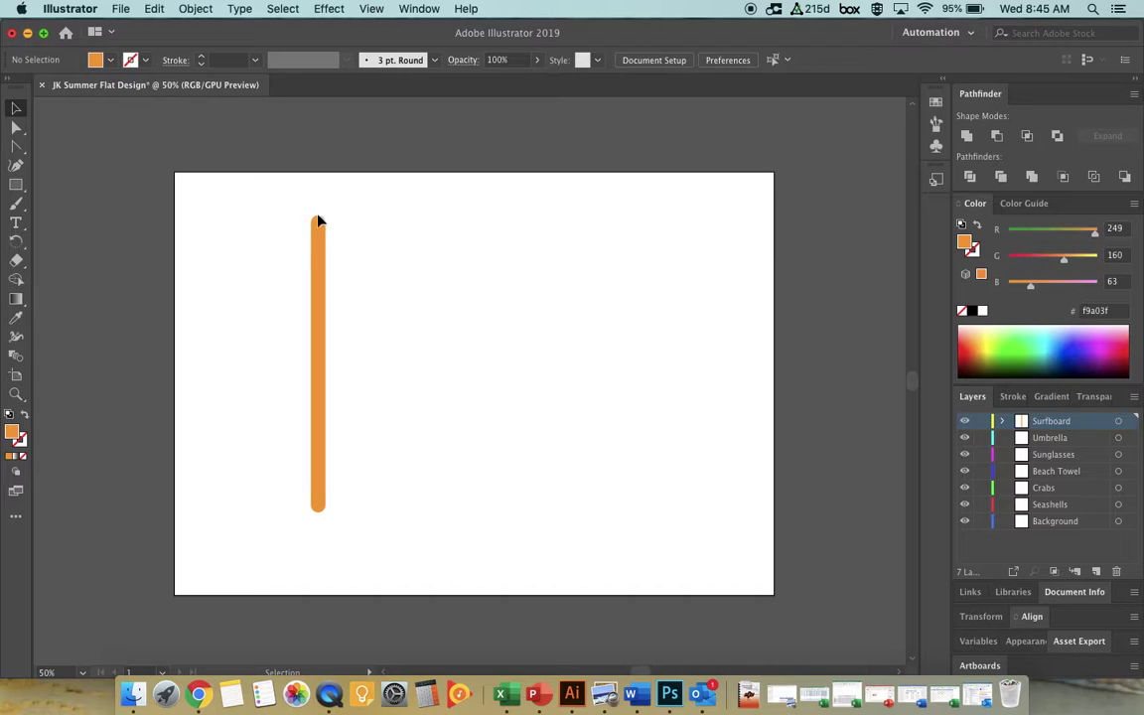
# Add a vertical Bulge warp effect to the rounded orange bar, previewing it with the bend at 0% and 31%
pyautogui.click(319, 247)
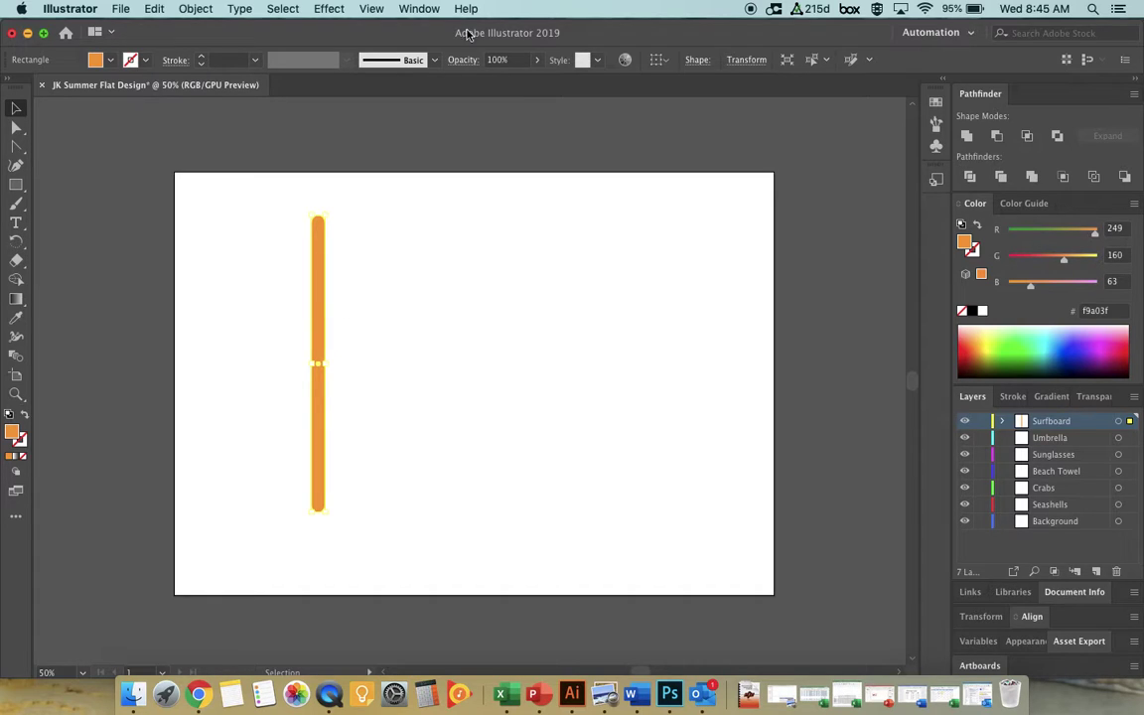
pyautogui.click(329, 9)
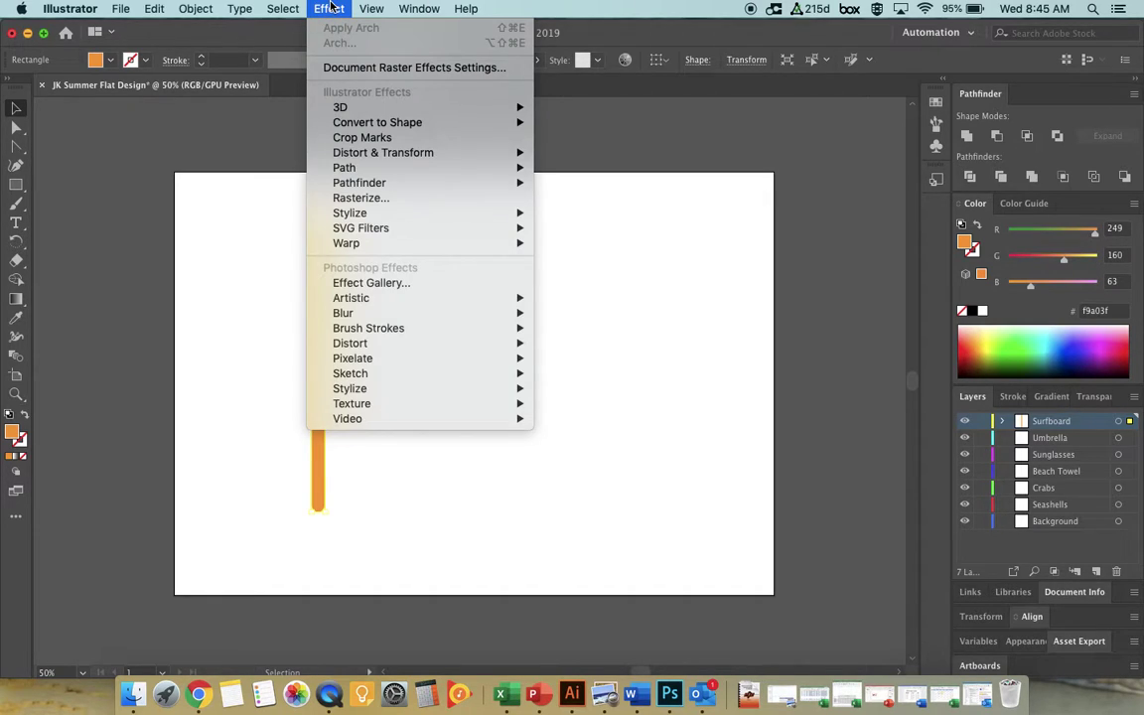
pyautogui.moveTo(339, 157)
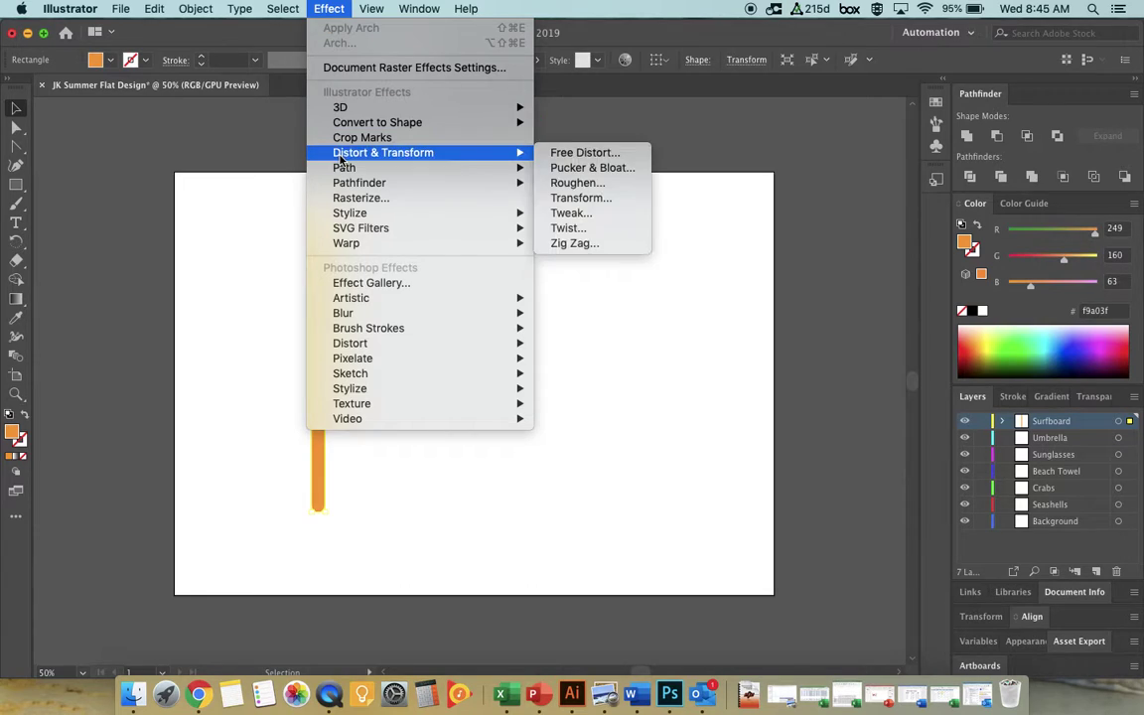
pyautogui.moveTo(355, 249)
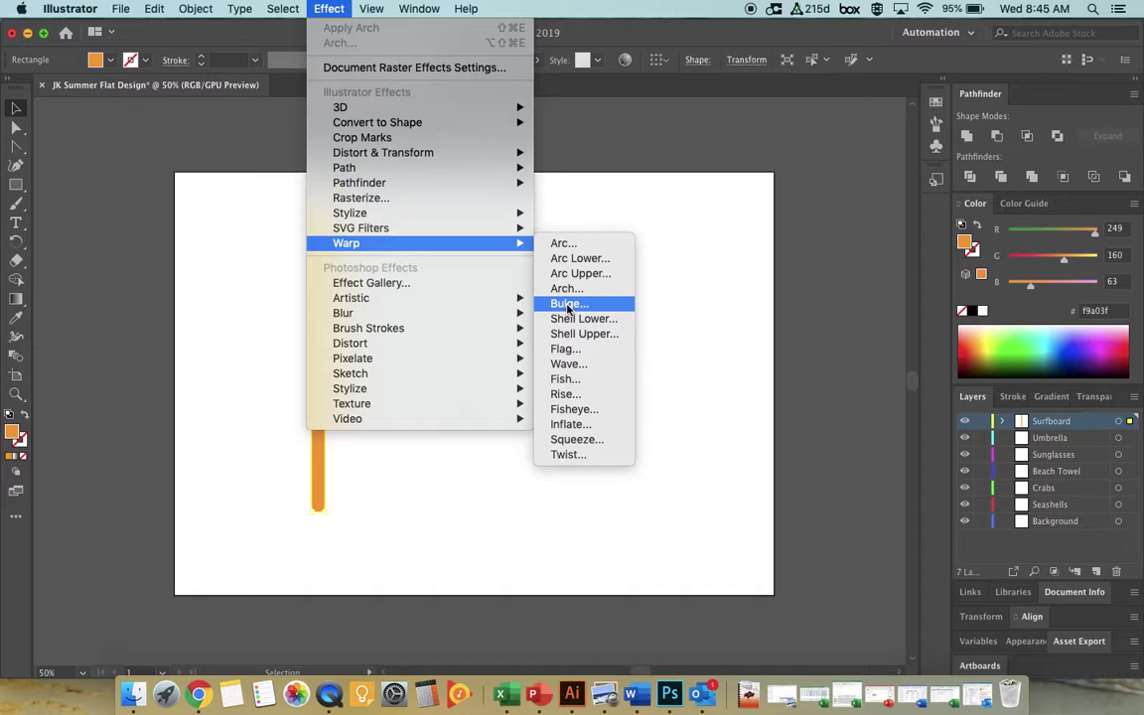
pyautogui.click(568, 305)
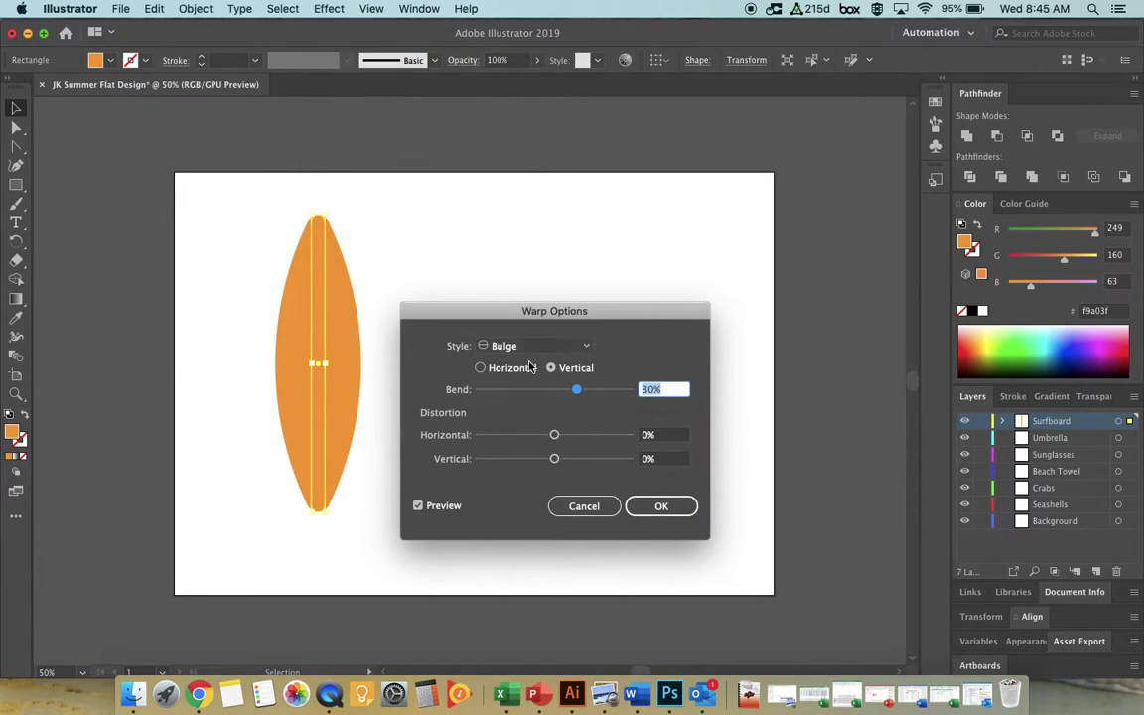
pyautogui.moveTo(576, 389); pyautogui.dragTo(554, 390)
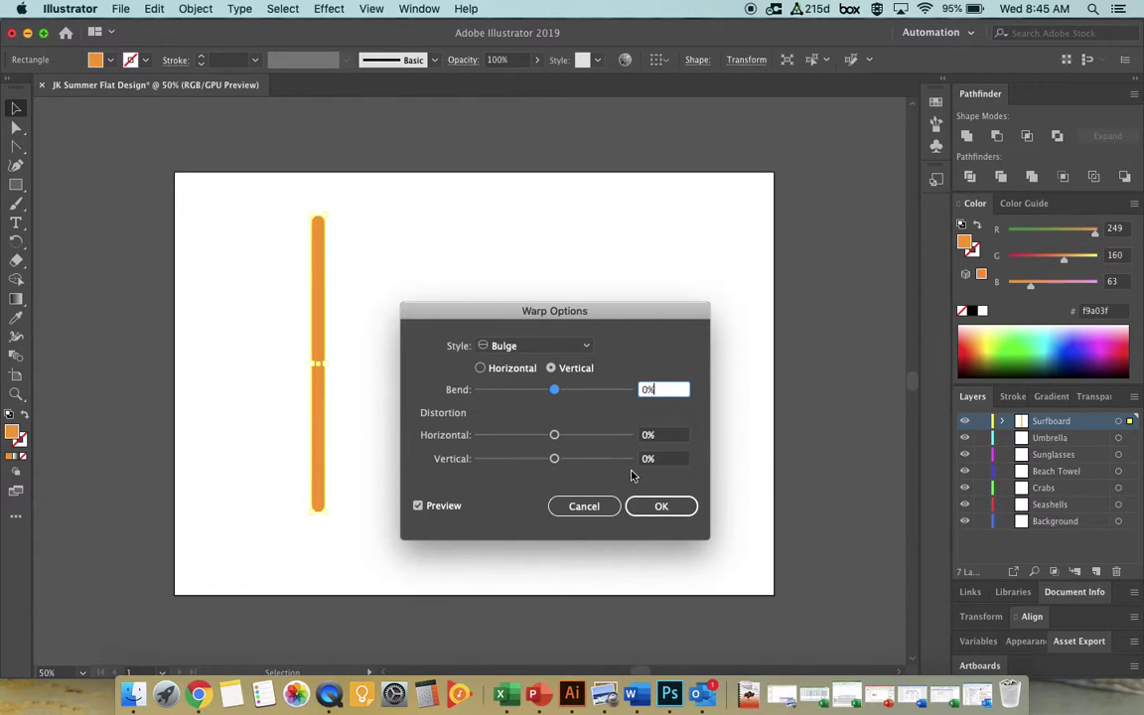
pyautogui.click(644, 386)
pyautogui.write('3')
pyautogui.click(418, 507)
pyautogui.click(675, 388)
pyautogui.click(578, 390)
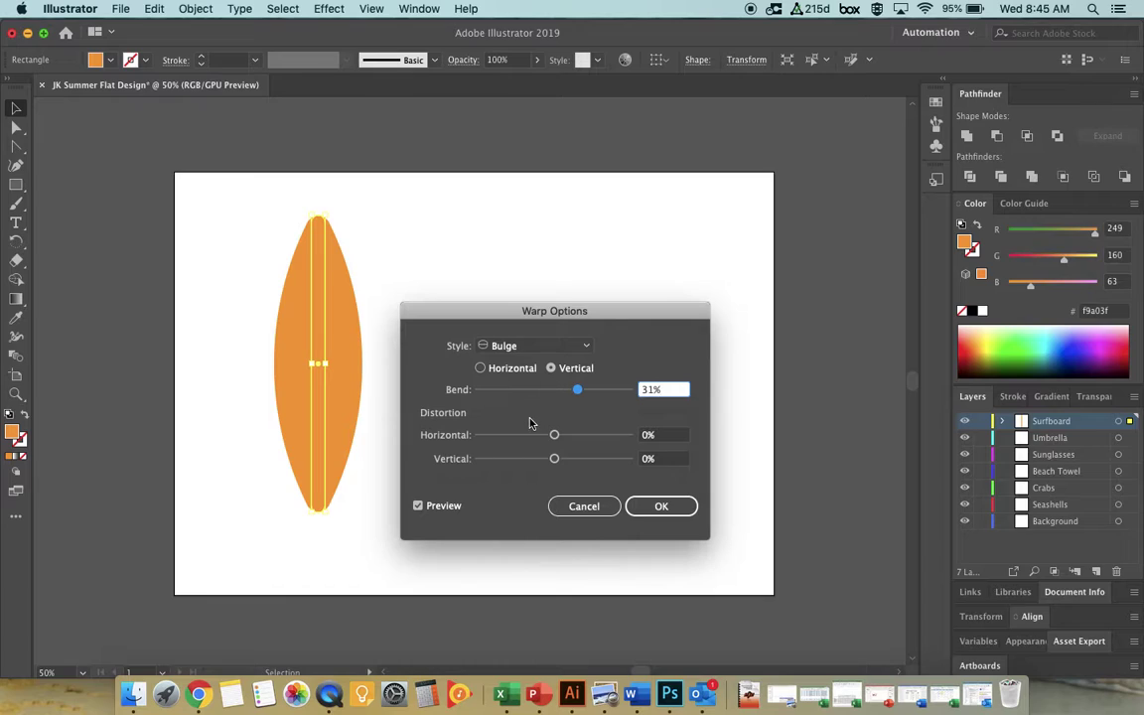
# Set the Bulge warp's bend to 30% and apply the effect to the surfboard shape
pyautogui.click(652, 389)
pyautogui.press('BackSpace')
pyautogui.write('0')
pyautogui.click(661, 508)
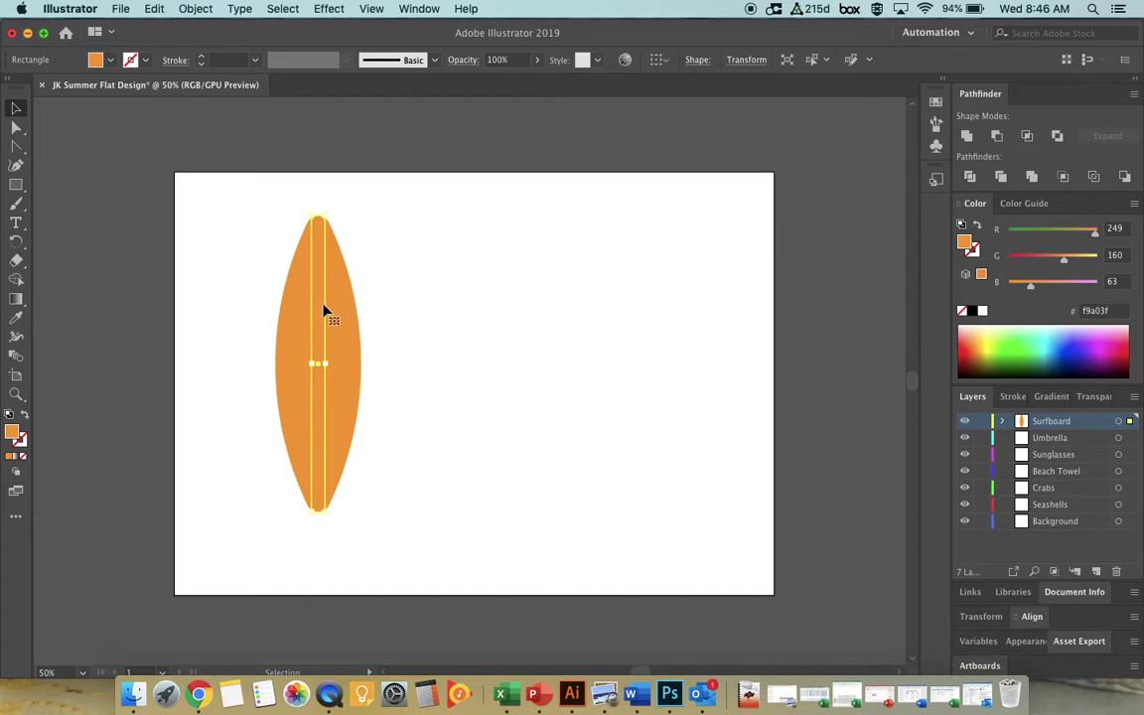
# Expand the appearance of the warped surfboard into a regular path and deselect it
pyautogui.click(193, 9)
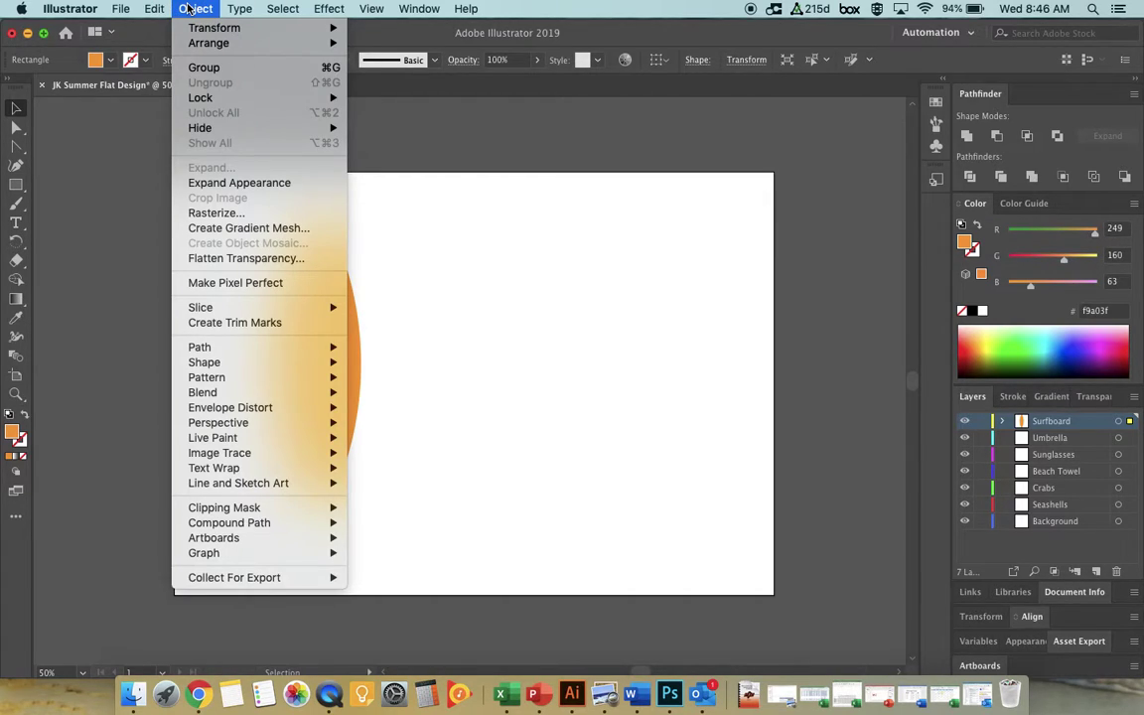
pyautogui.click(214, 187)
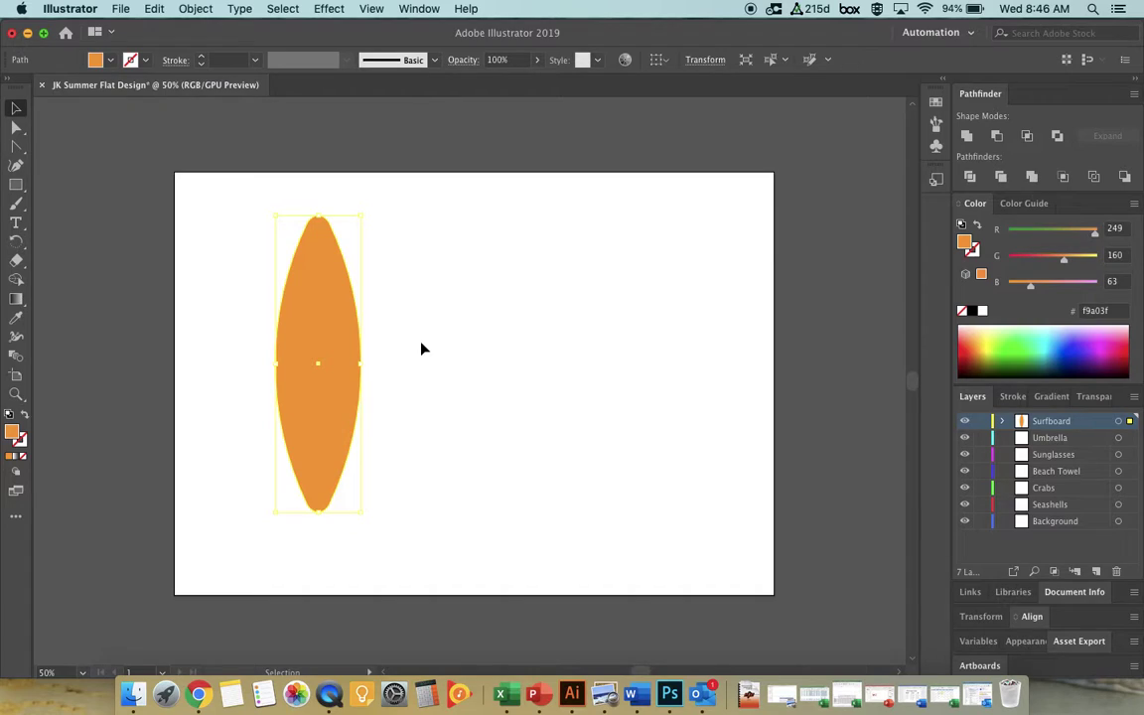
pyautogui.scroll(-1, 423, 349)
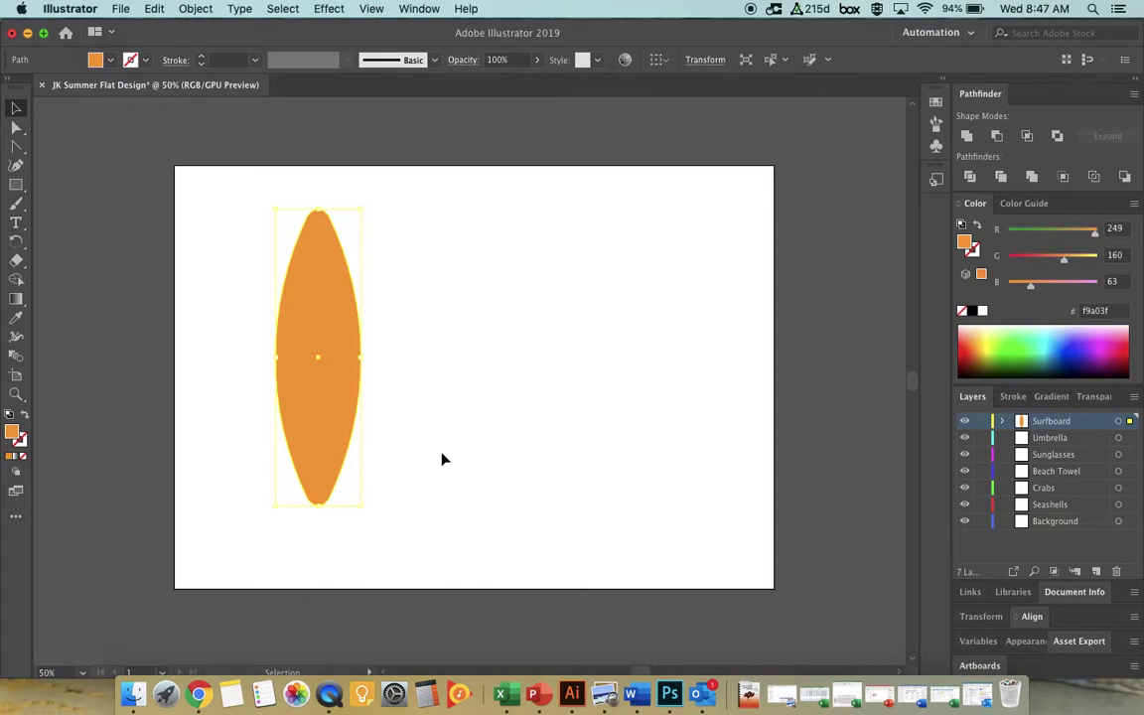
pyautogui.click(410, 459)
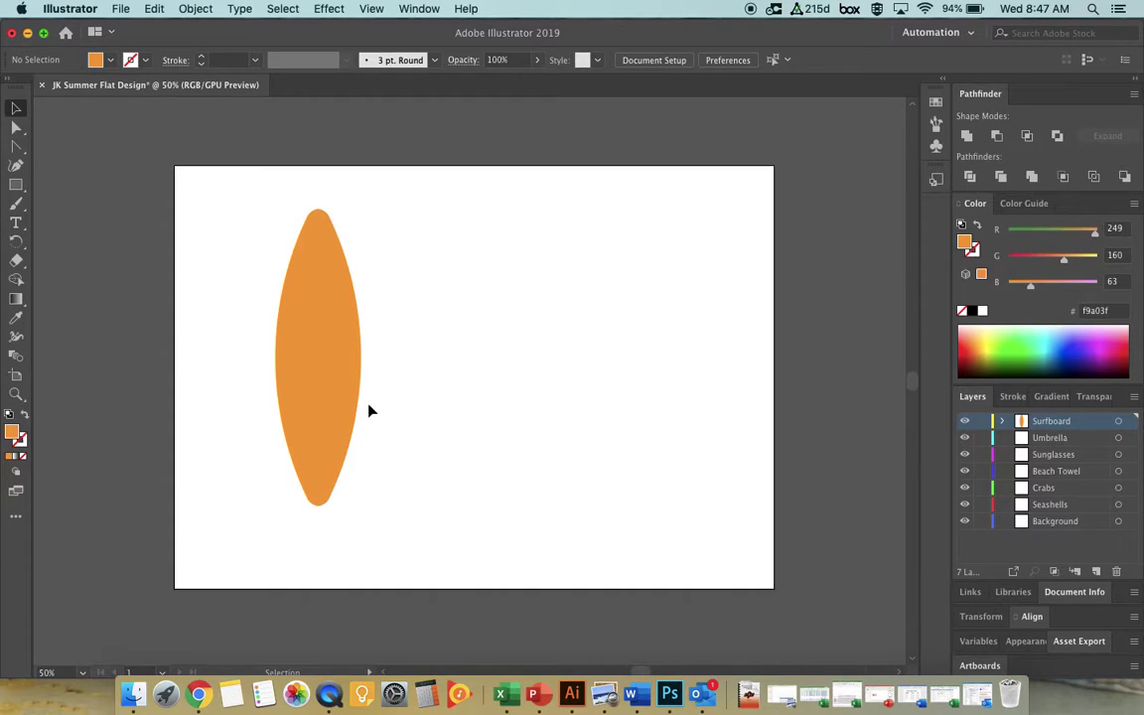
# Create a triangle beside the surfboard as a three-sided polygon with a 50 px radius
pyautogui.click(19, 187)
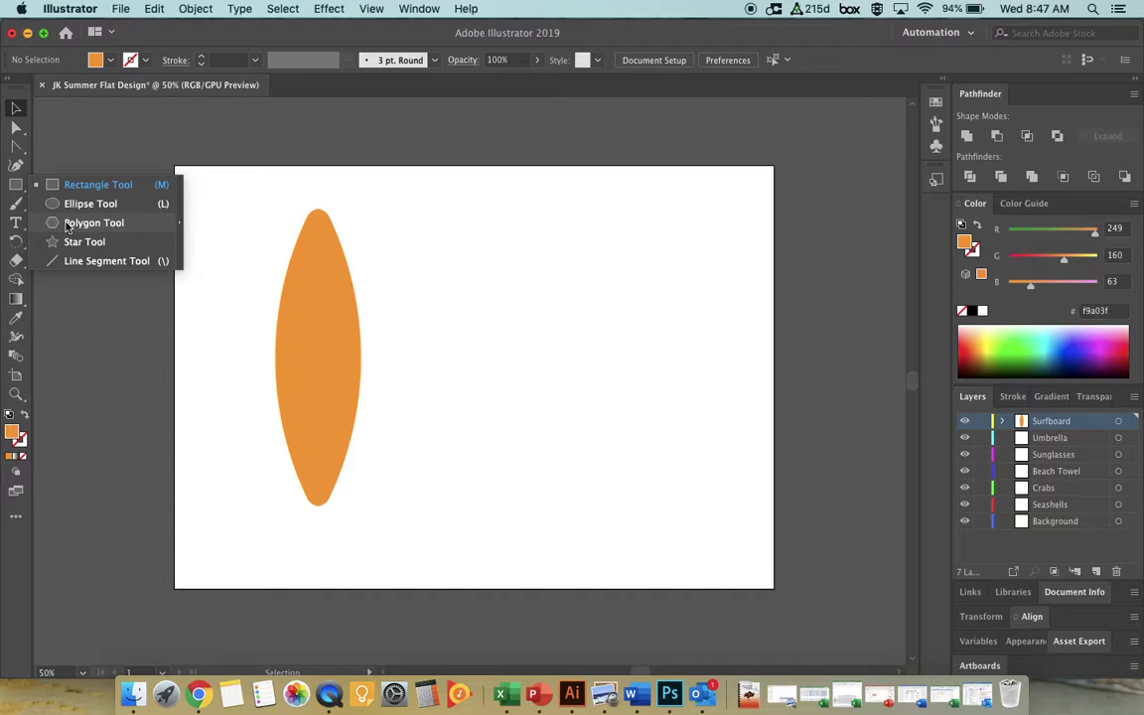
pyautogui.click(67, 224)
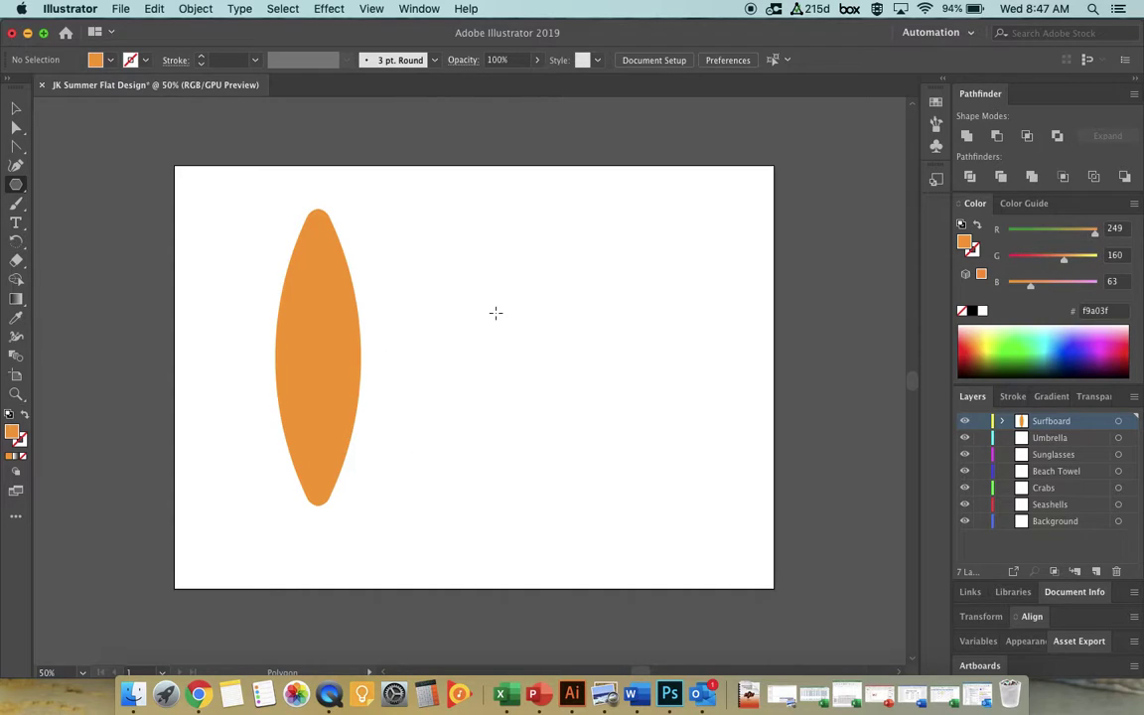
pyautogui.click(495, 313)
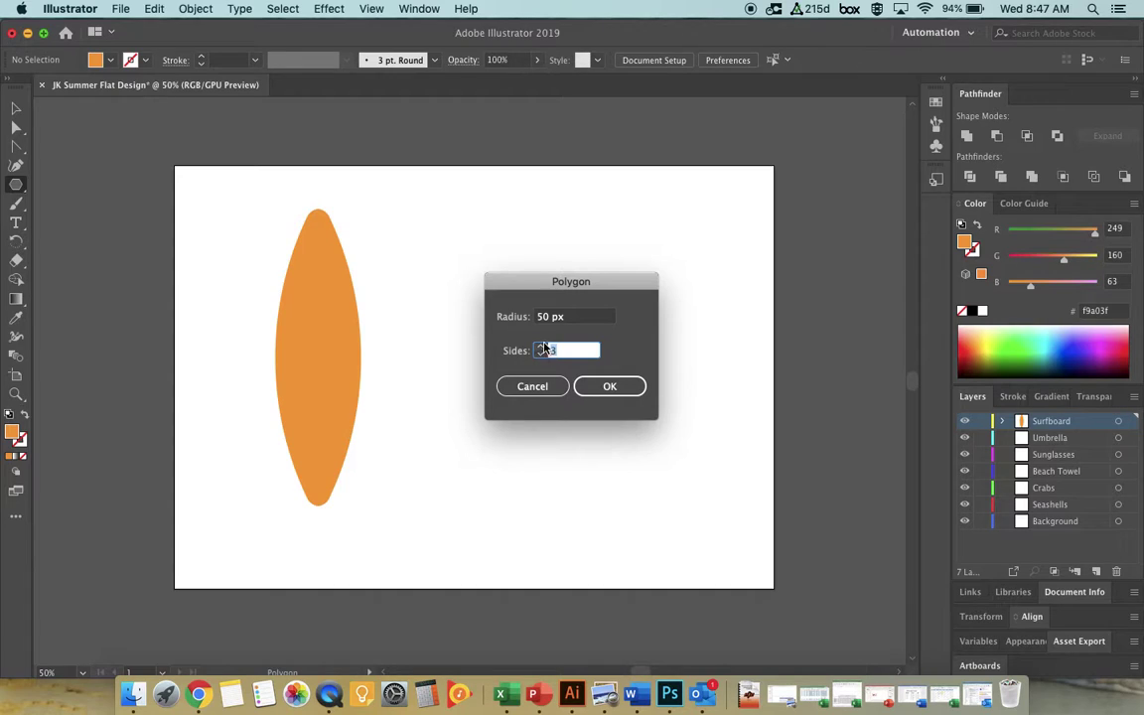
pyautogui.click(606, 387)
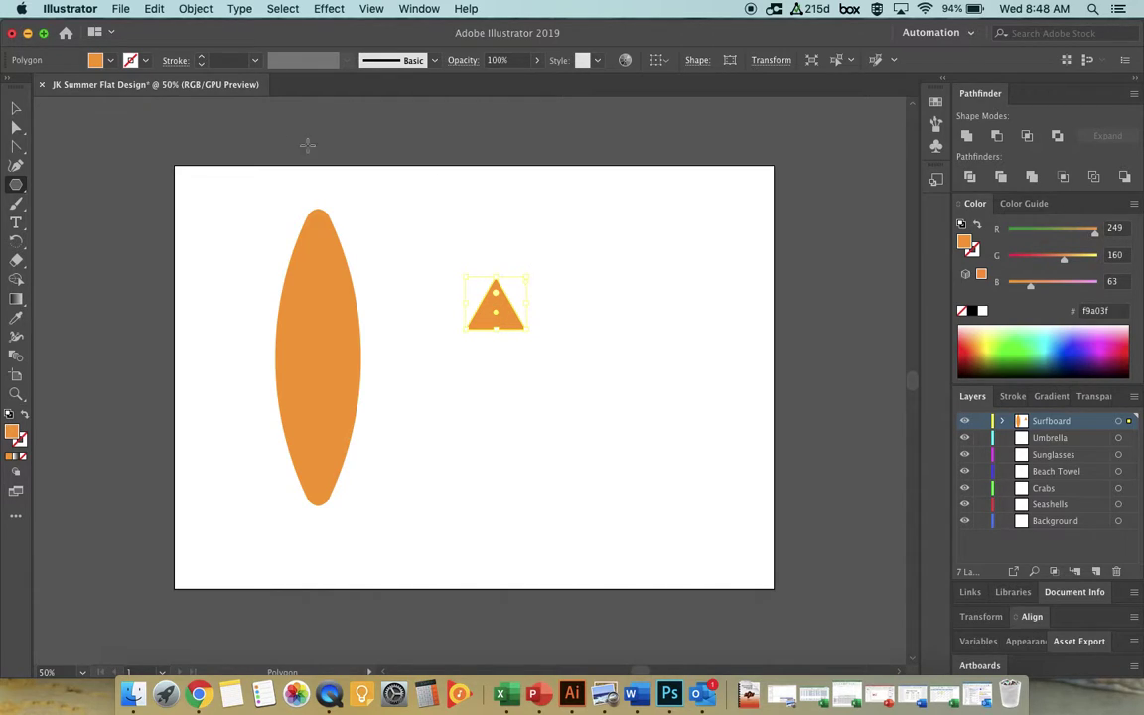
# Move the triangle onto the surfboard's lower end, centred on the board with its tip overlapping the tail
pyautogui.click(16, 109)
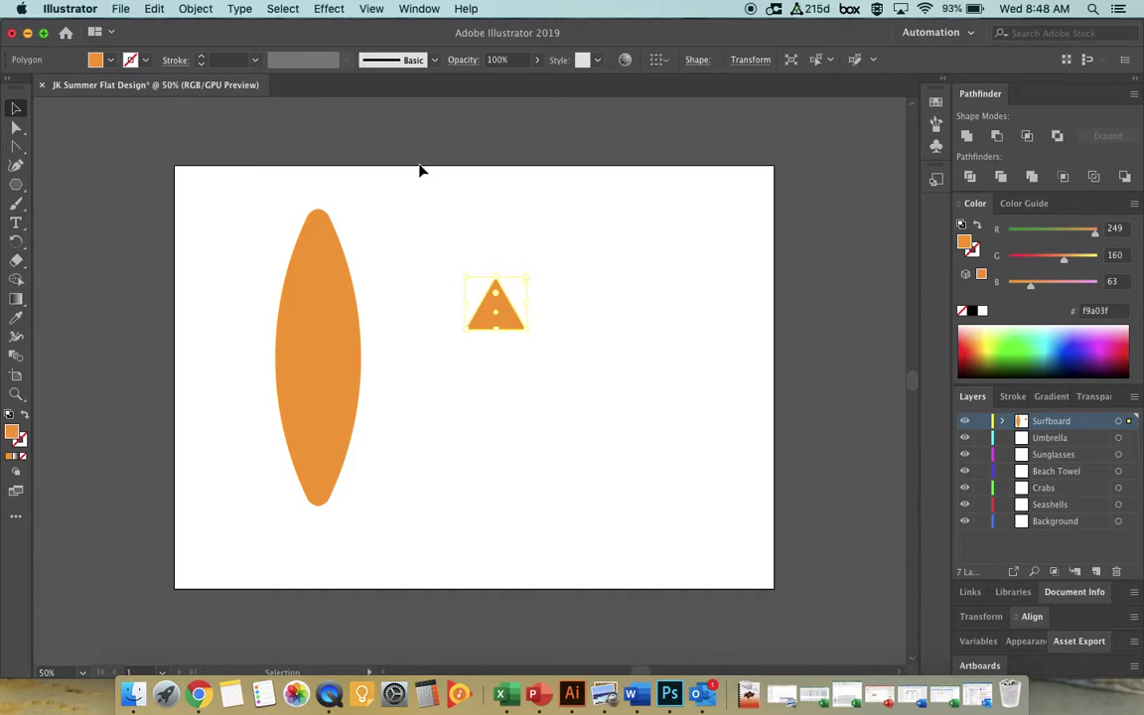
pyautogui.moveTo(502, 308); pyautogui.dragTo(324, 503)
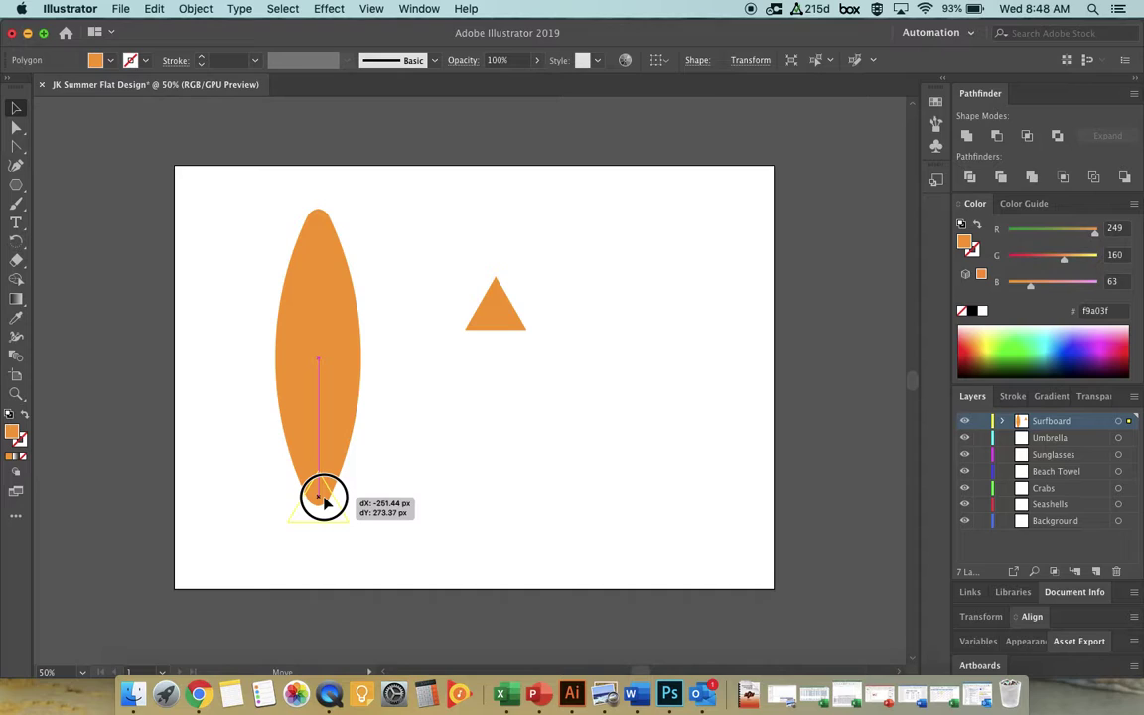
pyautogui.moveTo(325, 502)
pyautogui.mouseDown()
pyautogui.moveTo(321, 479)
pyautogui.moveTo(324, 508)
pyautogui.mouseUp()
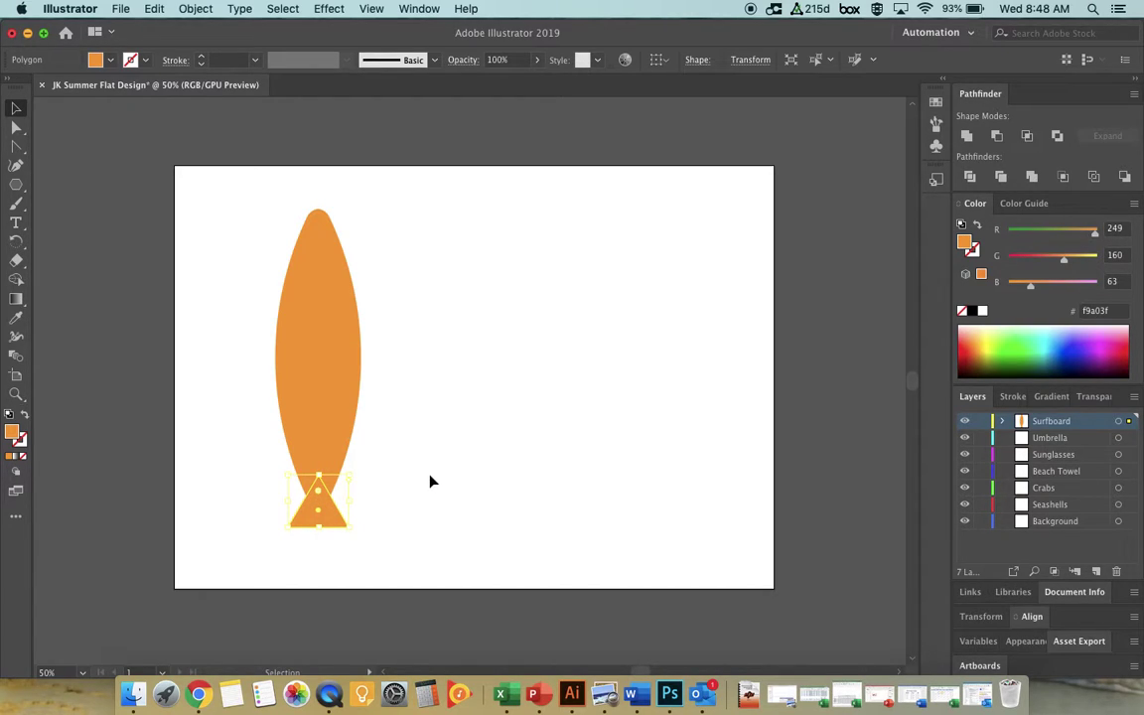
pyautogui.moveTo(319, 503)
pyautogui.mouseDown()
pyautogui.moveTo(318, 457)
pyautogui.moveTo(319, 501)
pyautogui.mouseUp()
pyautogui.moveTo(318, 508); pyautogui.dragTo(317, 510)
# Subtract the triangle from the surfboard with Minus Front to cut a V-shaped notch in the tail, and deselect the result
pyautogui.keyDown('shift'); pyautogui.click(321, 464); pyautogui.keyUp('shift')
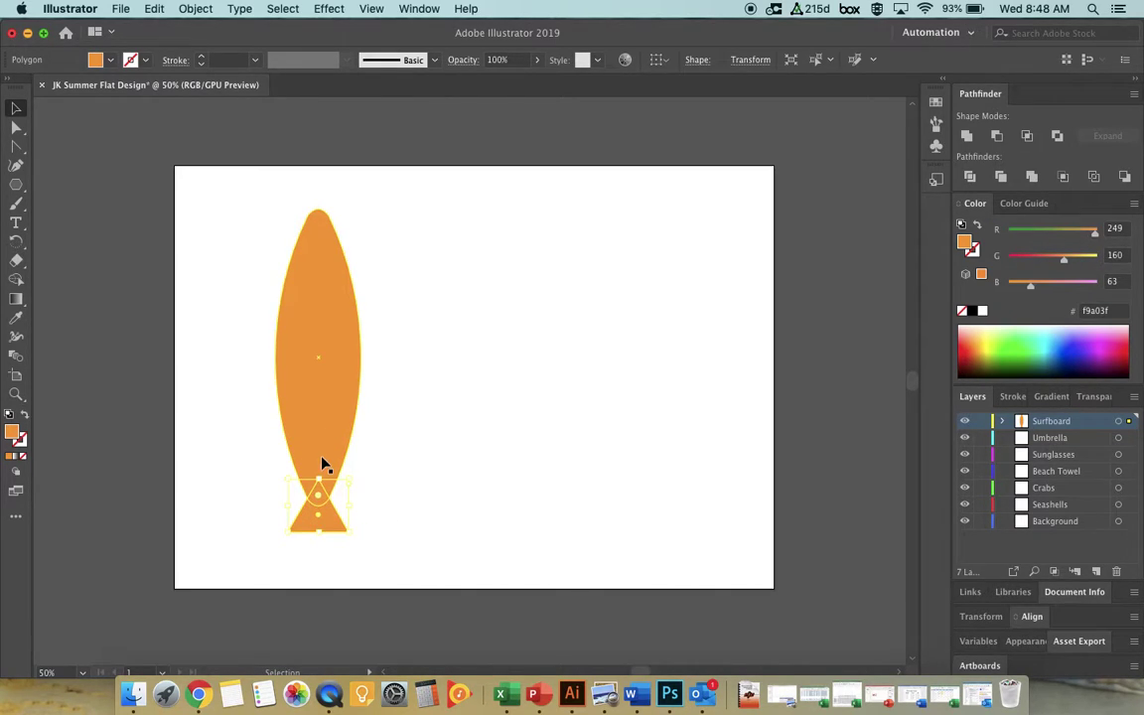
pyautogui.click(318, 486)
pyautogui.click(448, 445)
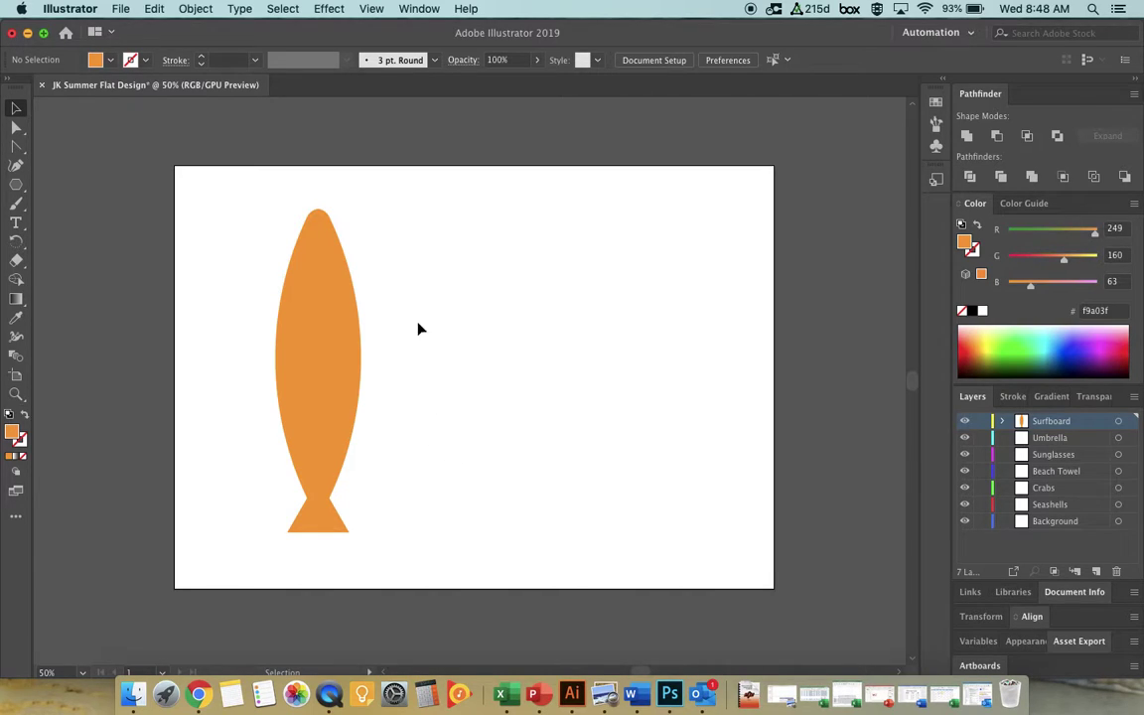
pyautogui.click(318, 274)
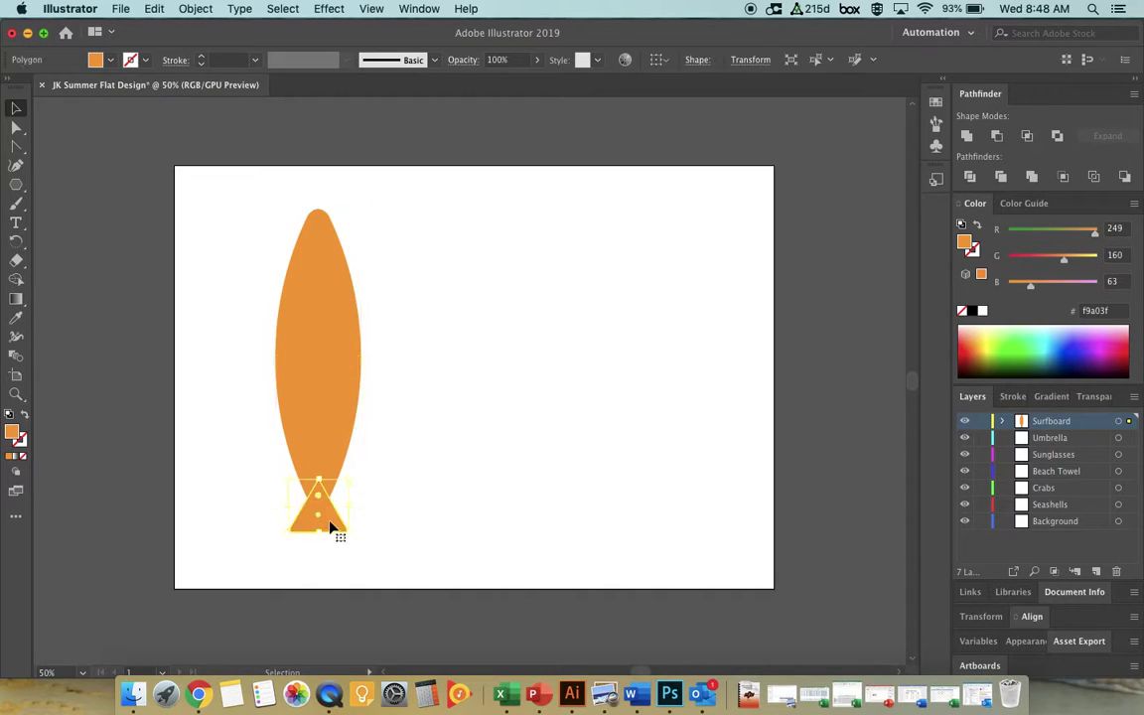
pyautogui.click(314, 389)
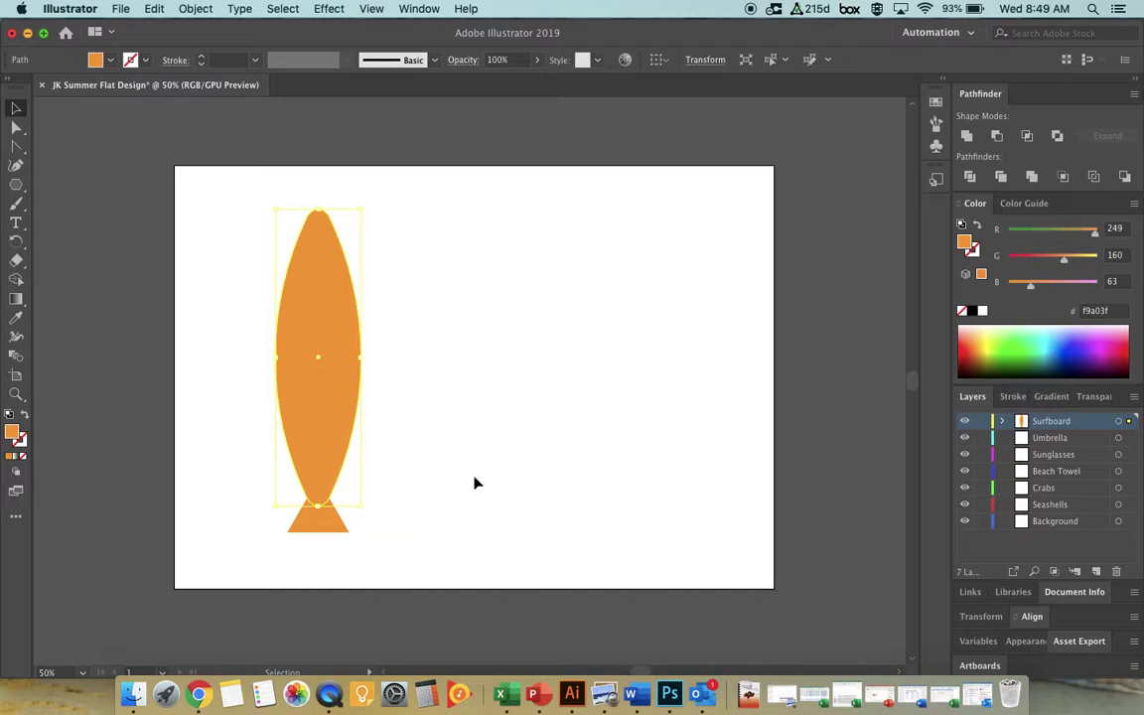
pyautogui.keyDown('shift'); pyautogui.click(324, 521); pyautogui.keyUp('shift')
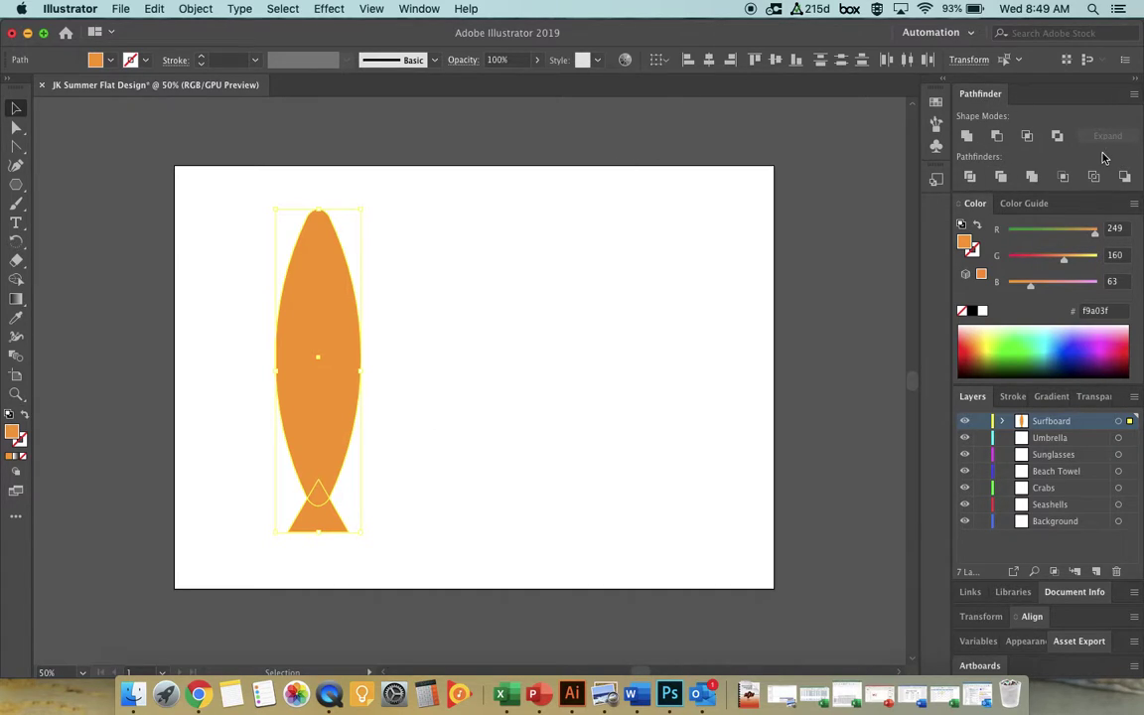
pyautogui.click(417, 9)
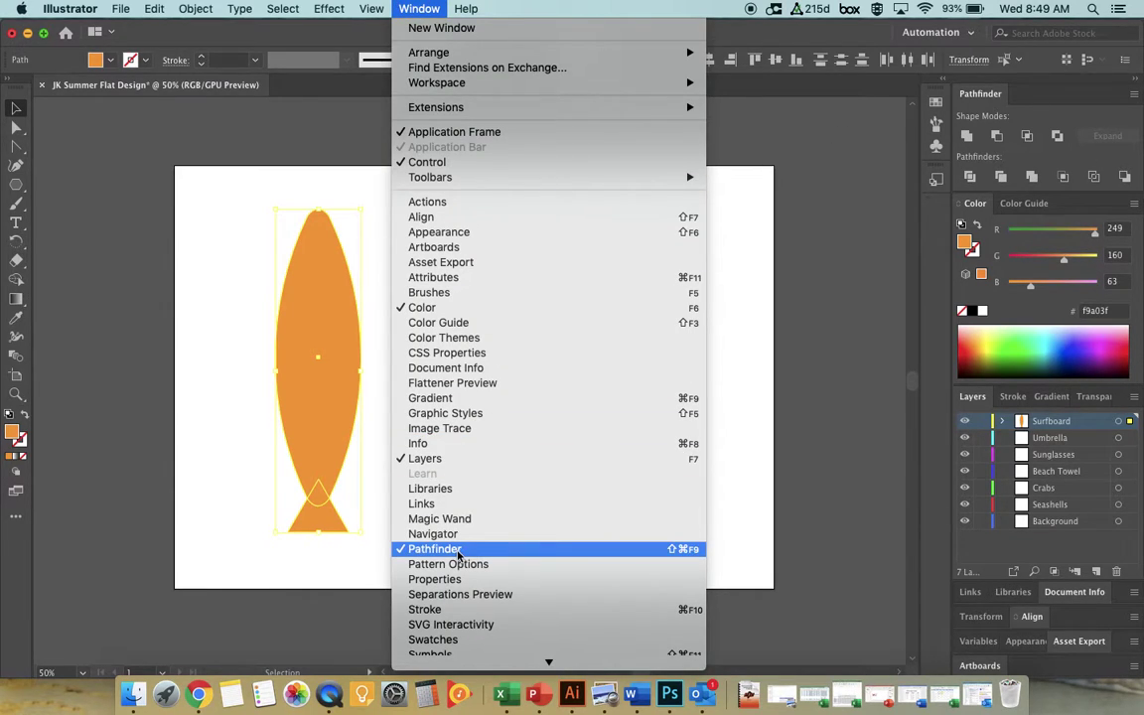
pyautogui.click(794, 145)
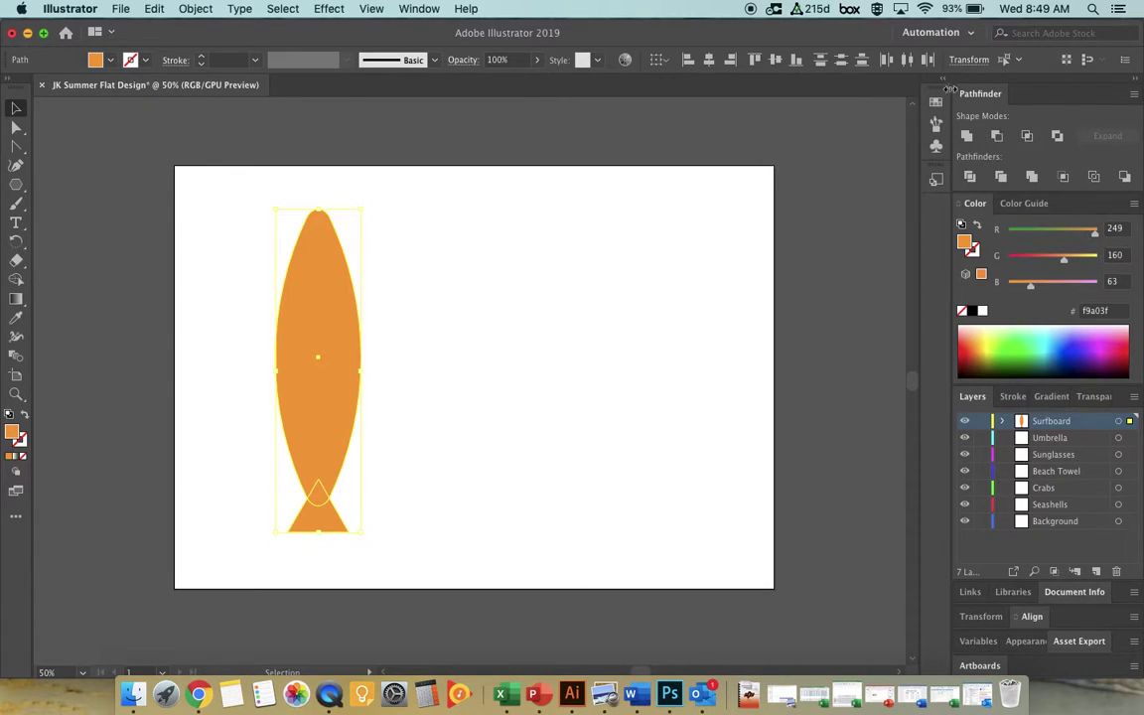
pyautogui.click(998, 136)
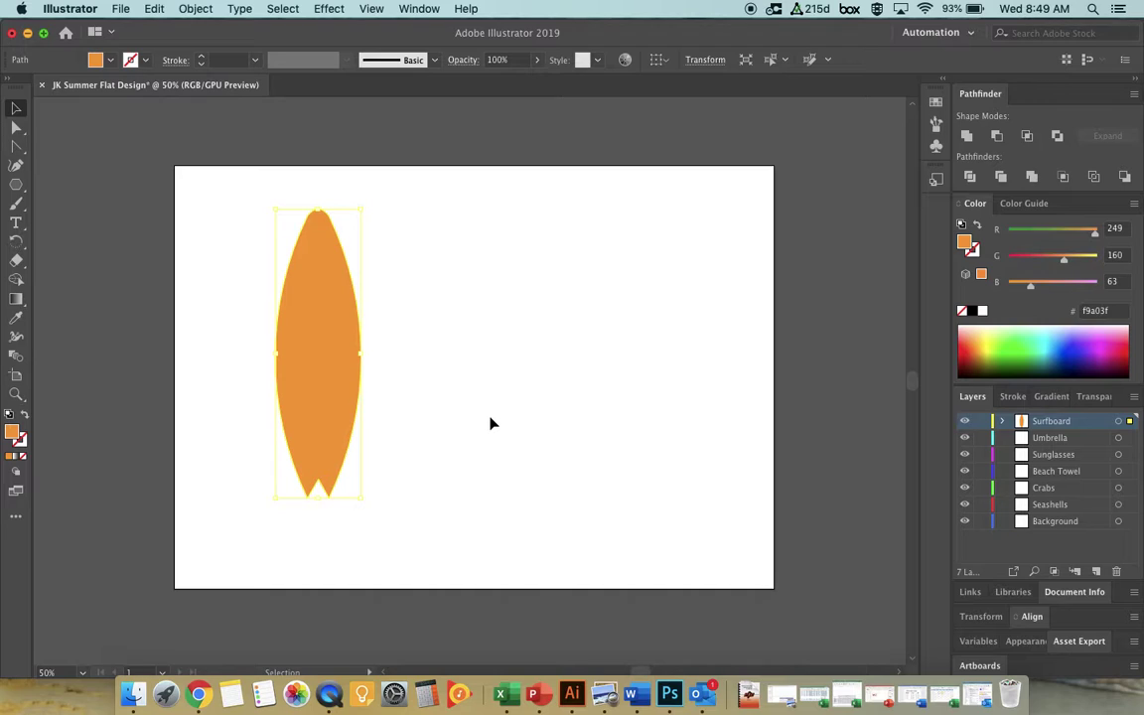
pyautogui.click(447, 401)
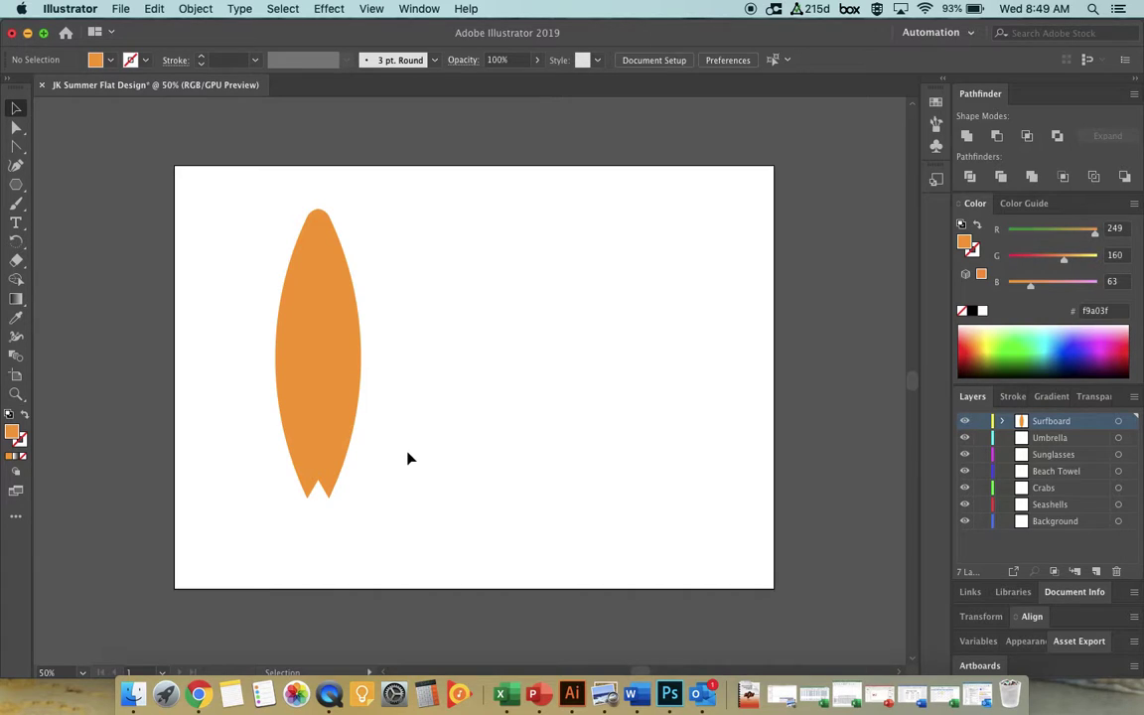
# Widen the surfboard's lower right side by directly selecting the right tail point and pulling its curve handle slightly outward and down
pyautogui.click(341, 397)
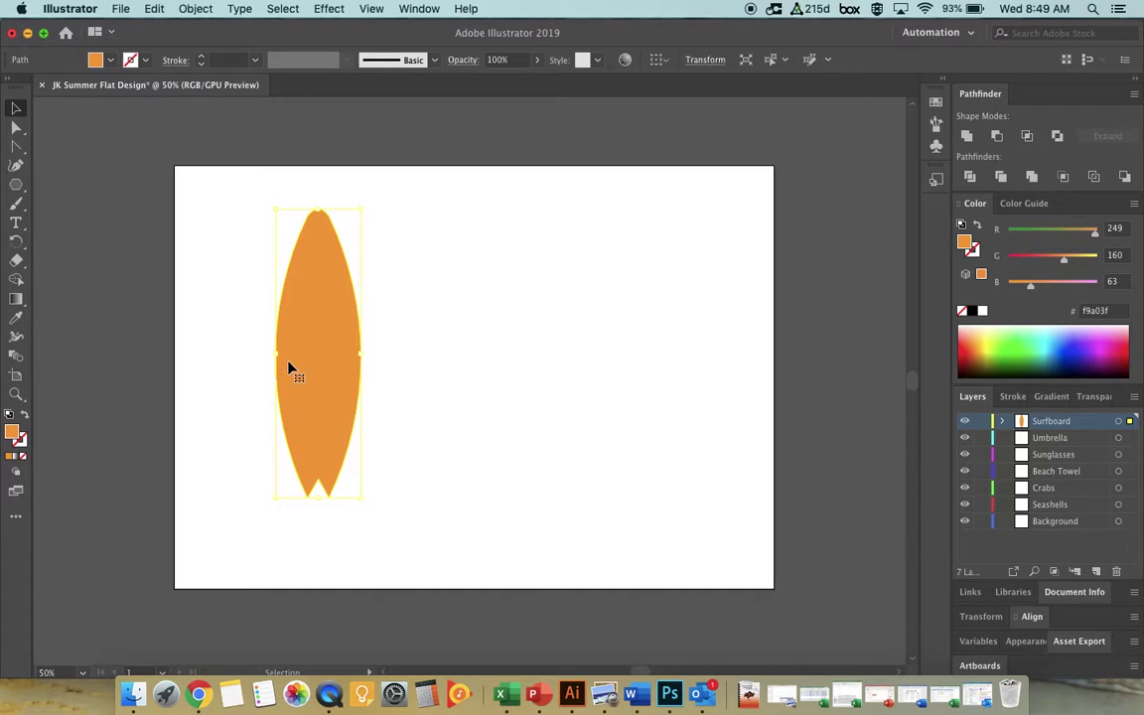
pyautogui.click(15, 128)
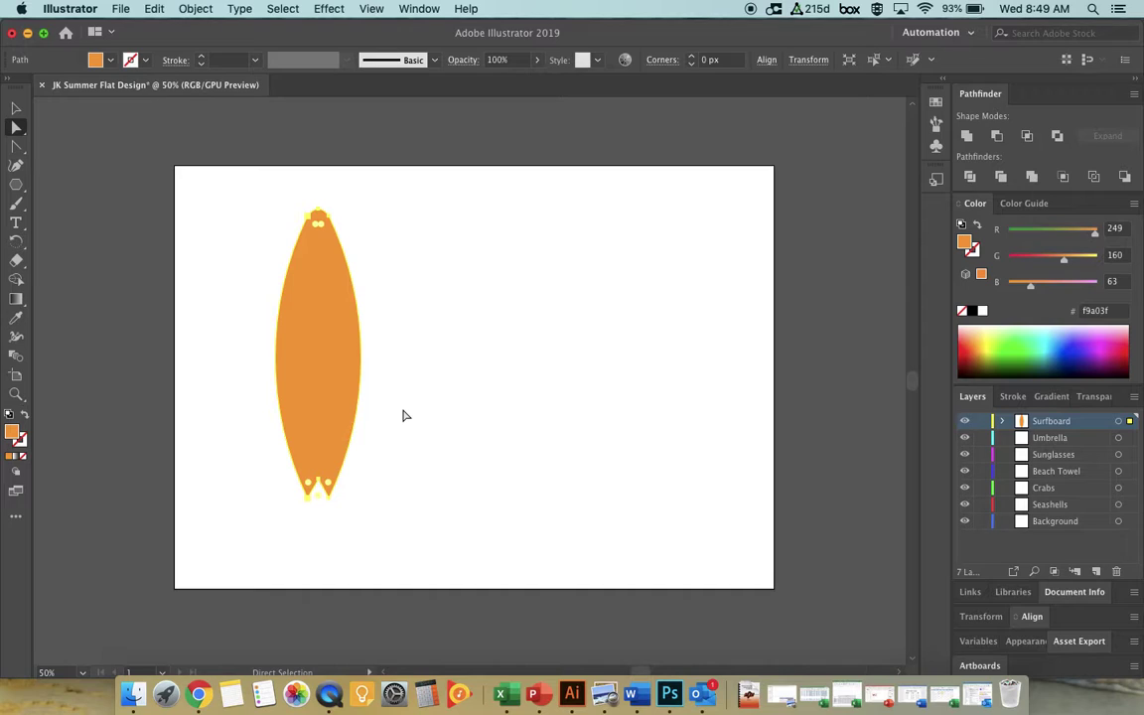
pyautogui.press('super+equal')
pyautogui.press('super+equal')
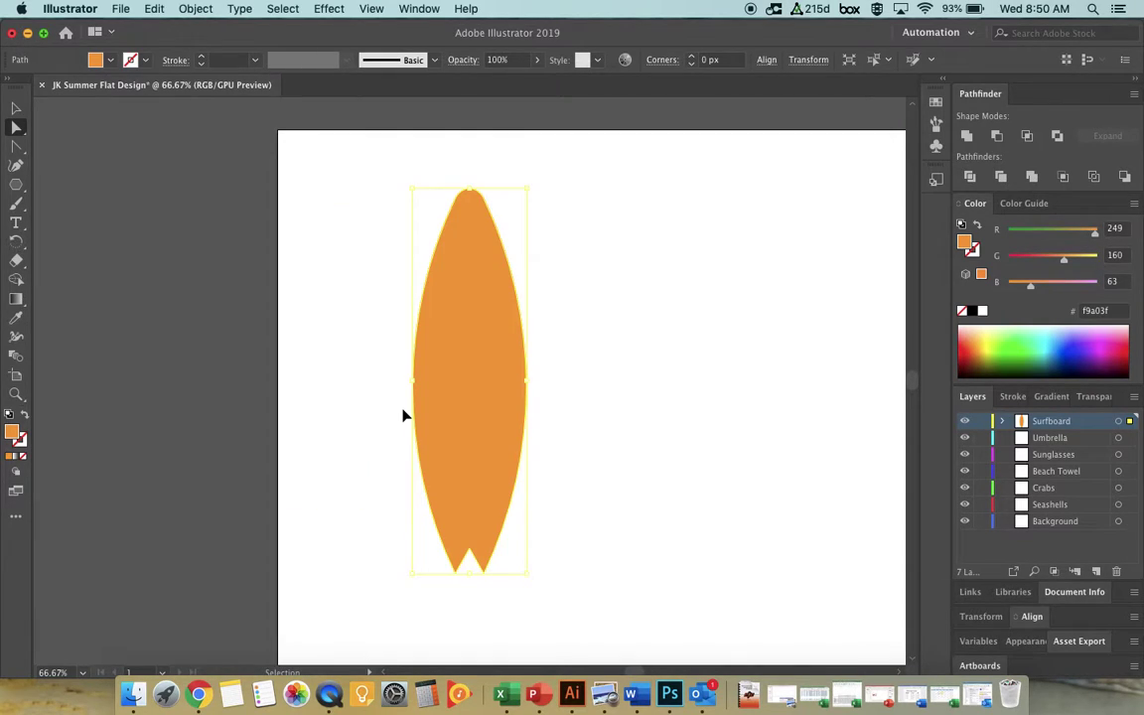
pyautogui.scroll(-3, 403, 415)
pyautogui.hscroll(2, 403, 415)
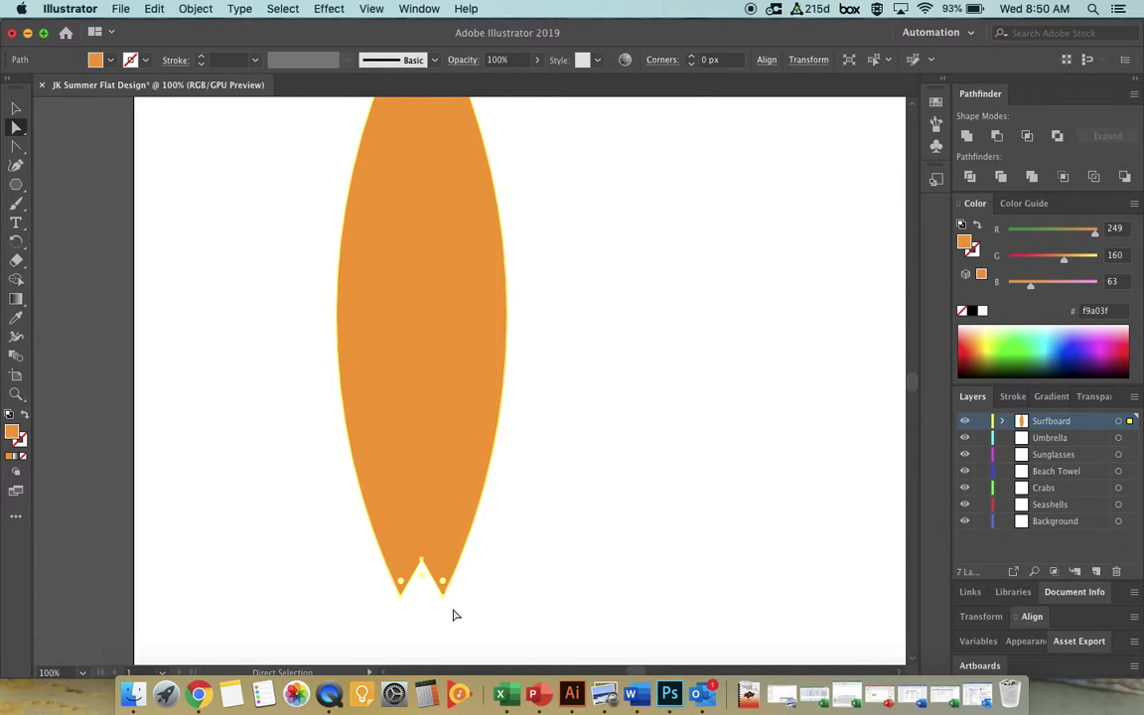
pyautogui.moveTo(443, 596)
pyautogui.mouseDown()
pyautogui.moveTo(400, 586)
pyautogui.moveTo(442, 594)
pyautogui.mouseUp()
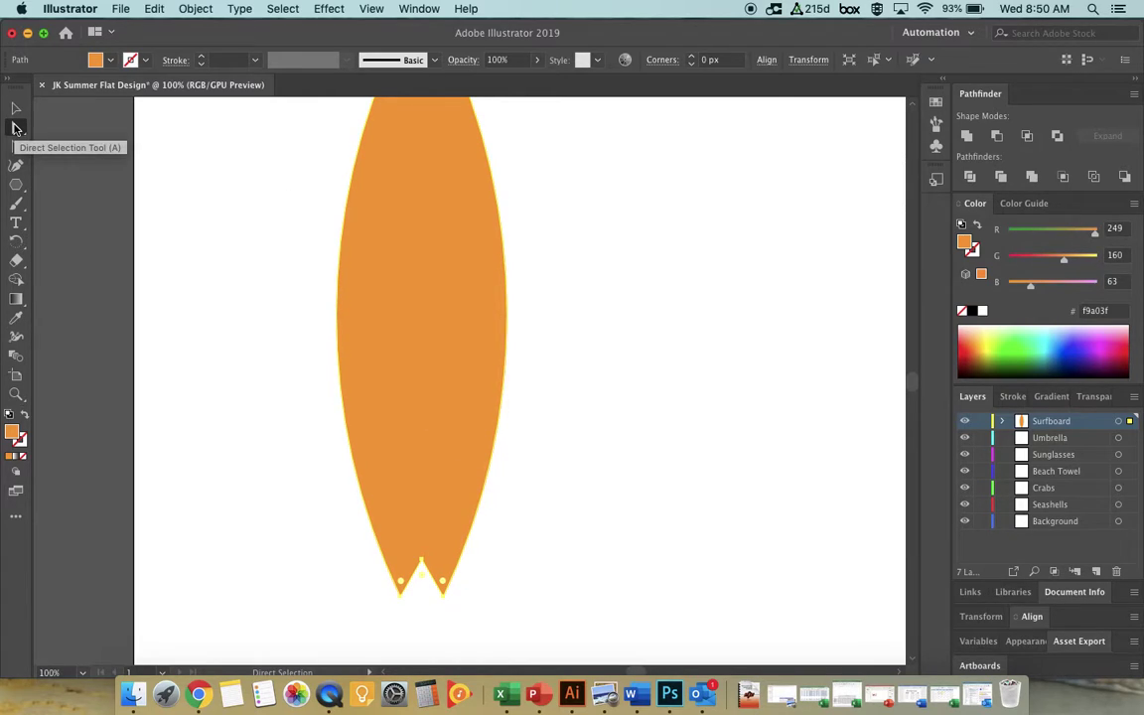
pyautogui.click(444, 595)
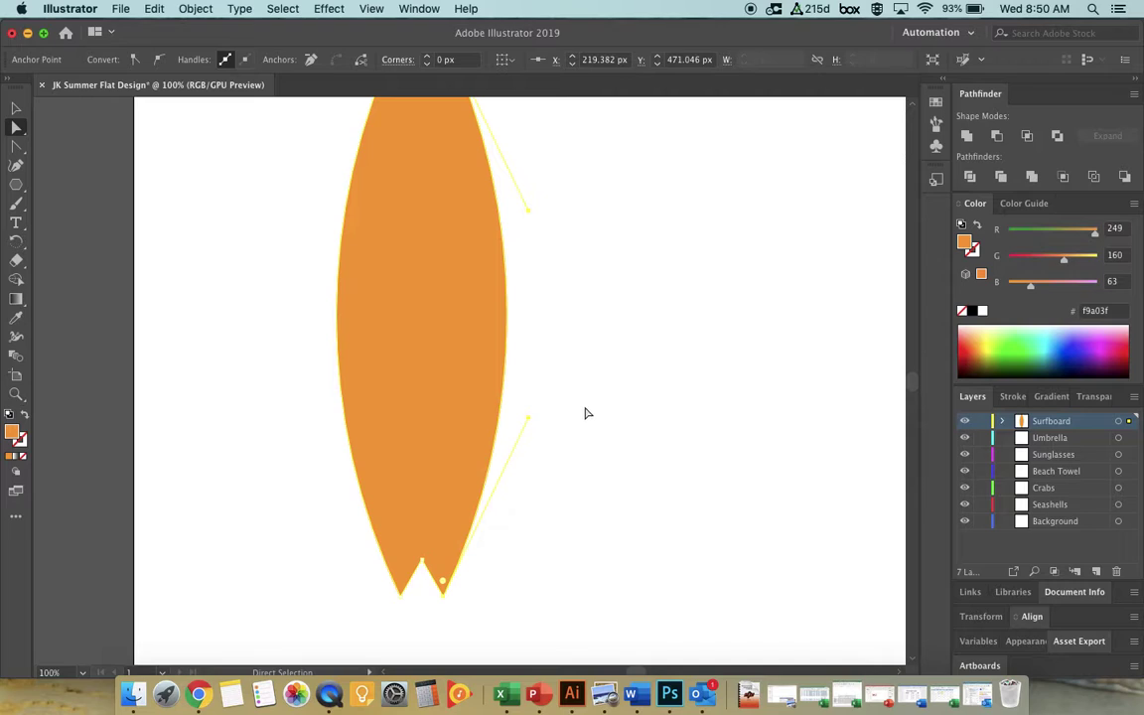
pyautogui.press('super+minus')
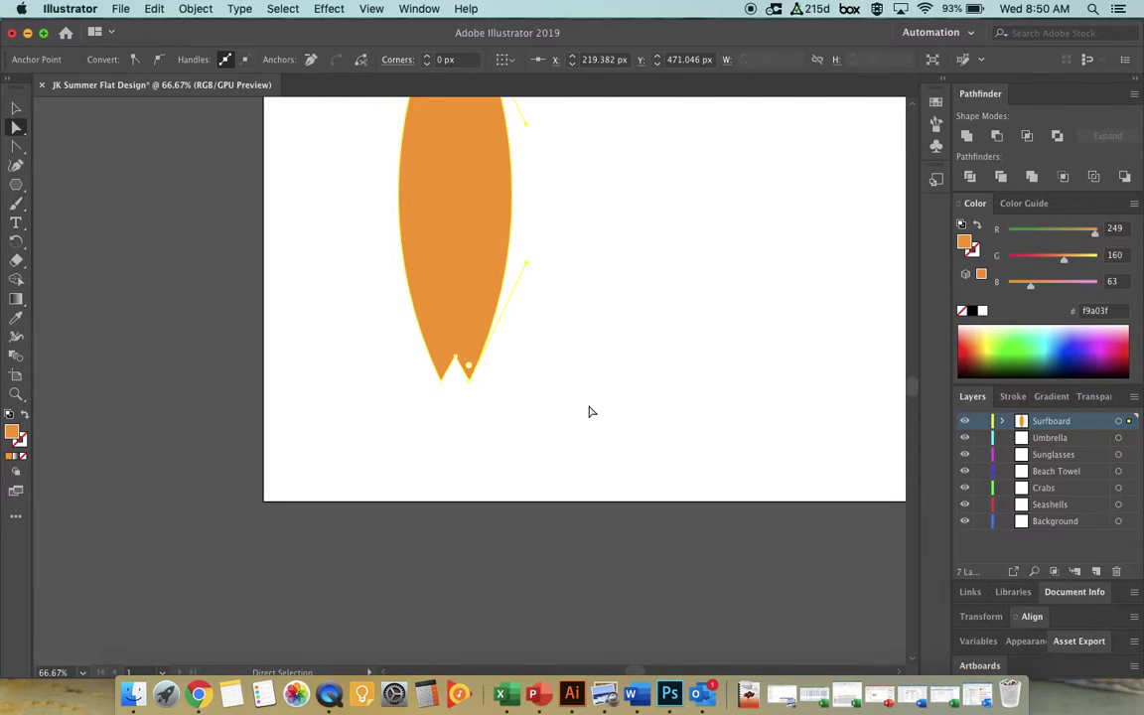
pyautogui.scroll(3, 589, 411)
pyautogui.hscroll(2, 589, 411)
pyautogui.scroll(5, 589, 411)
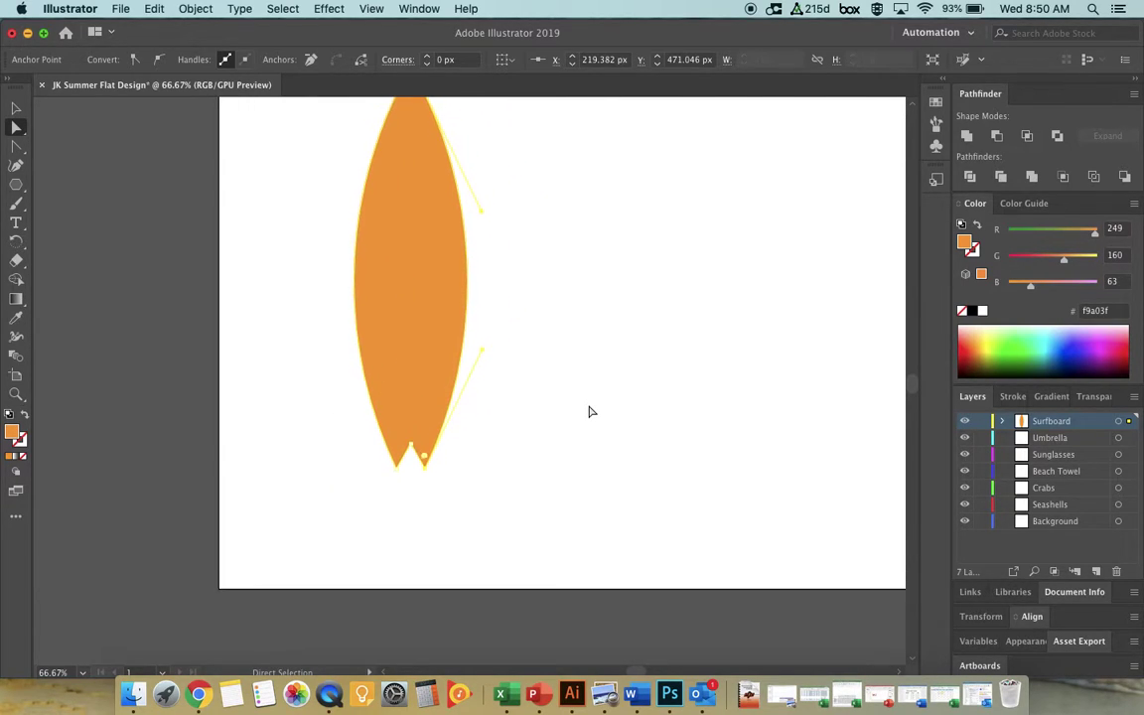
pyautogui.hscroll(1, 589, 411)
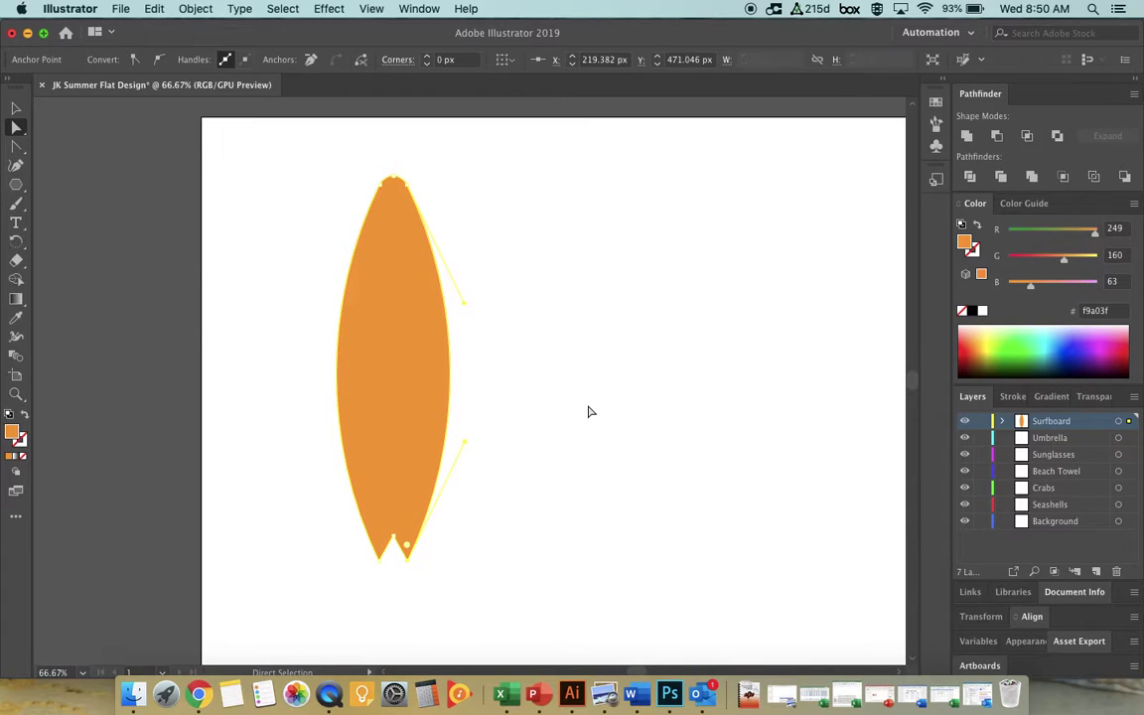
pyautogui.moveTo(464, 442); pyautogui.dragTo(479, 454)
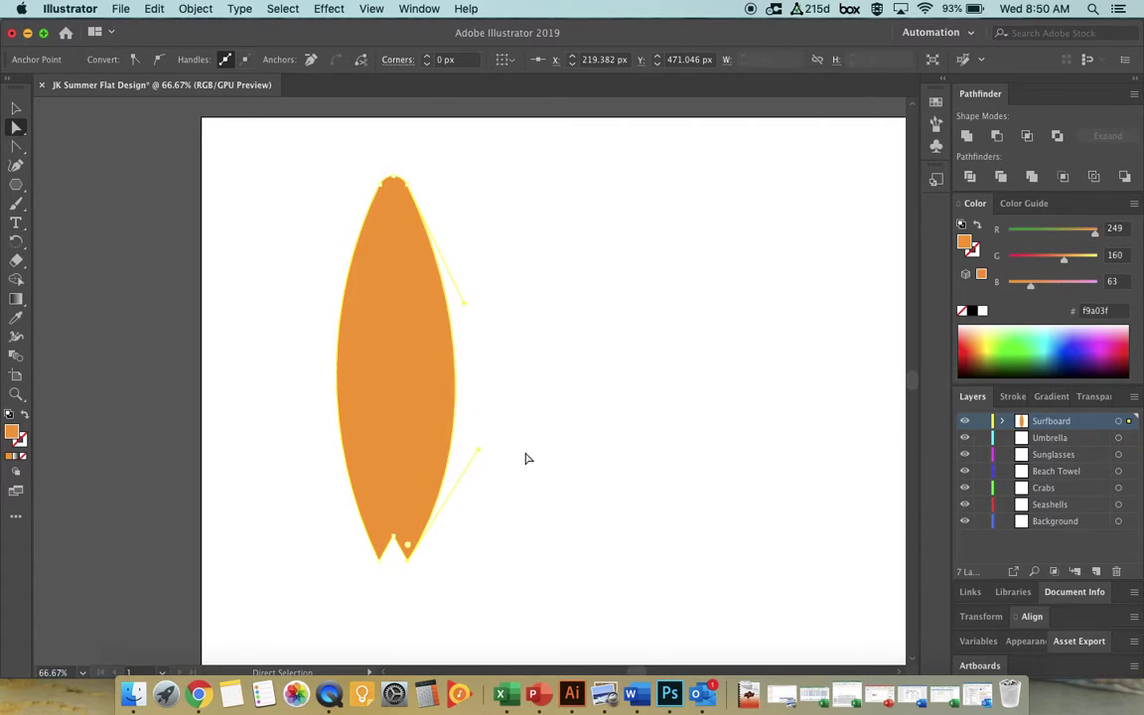
# Widen the surfboard's lower left side to match by pulling the left tail point's curve handle outward and down
pyautogui.click(379, 560)
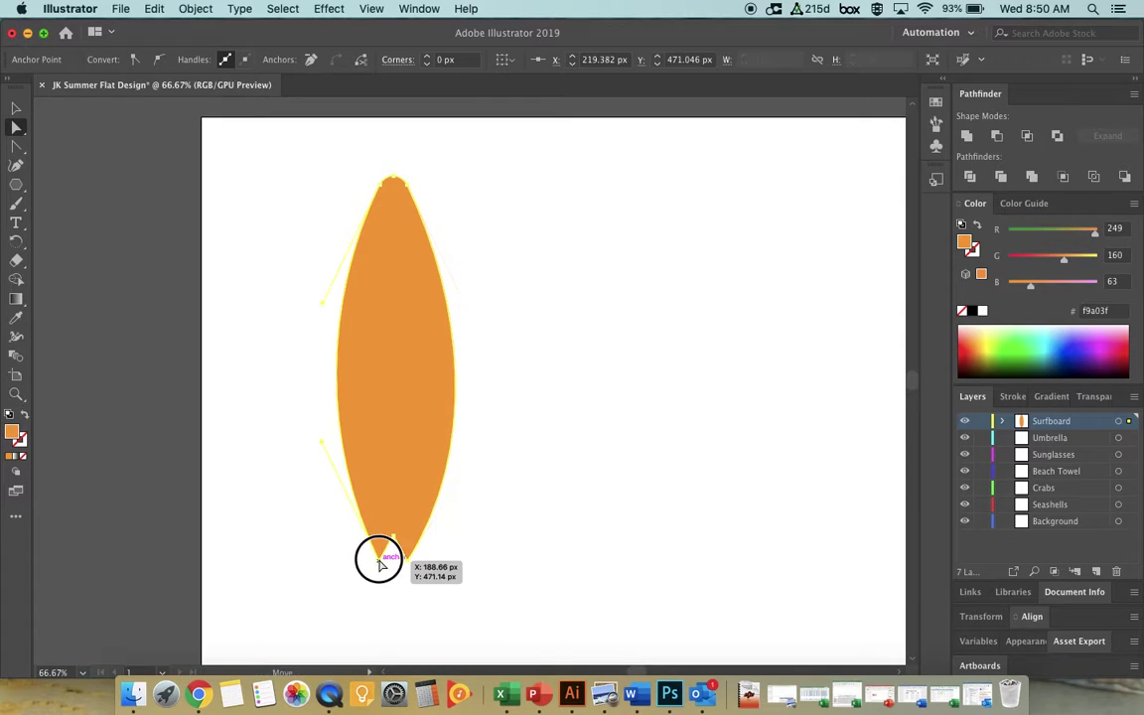
pyautogui.moveTo(379, 560); pyautogui.dragTo(379, 561)
pyautogui.moveTo(321, 443); pyautogui.dragTo(310, 448)
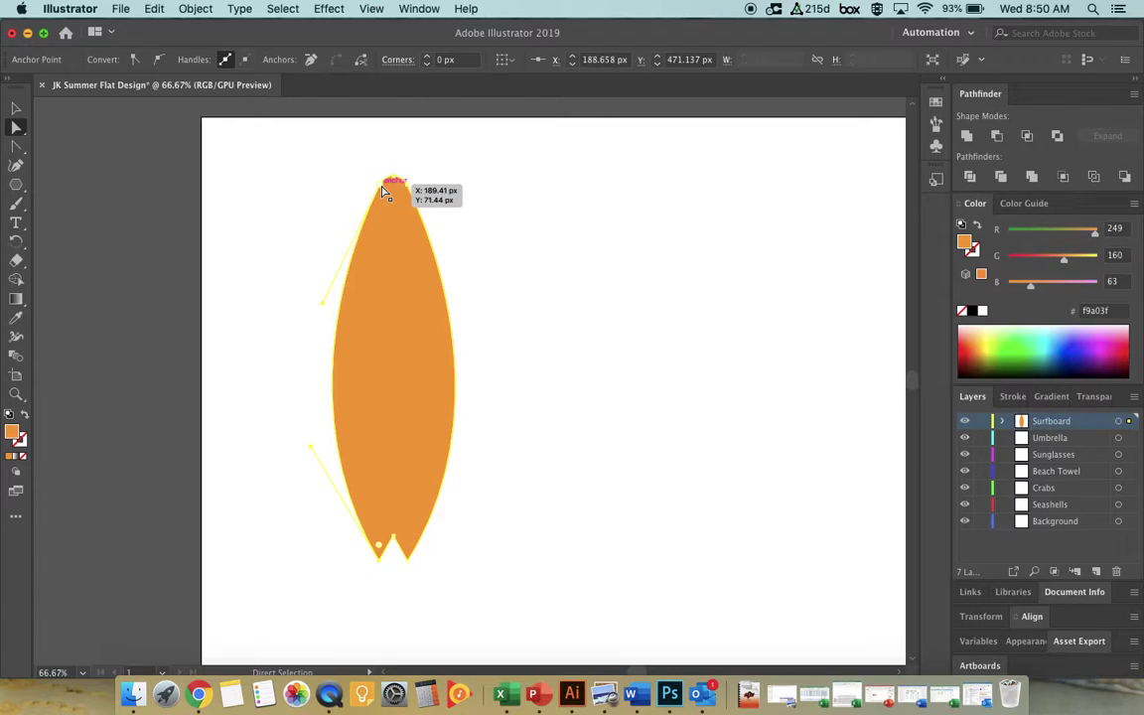
# Pull the curve handles of the two anchor points beside the nose slightly outward and reselect the whole surfboard
pyautogui.click(407, 189)
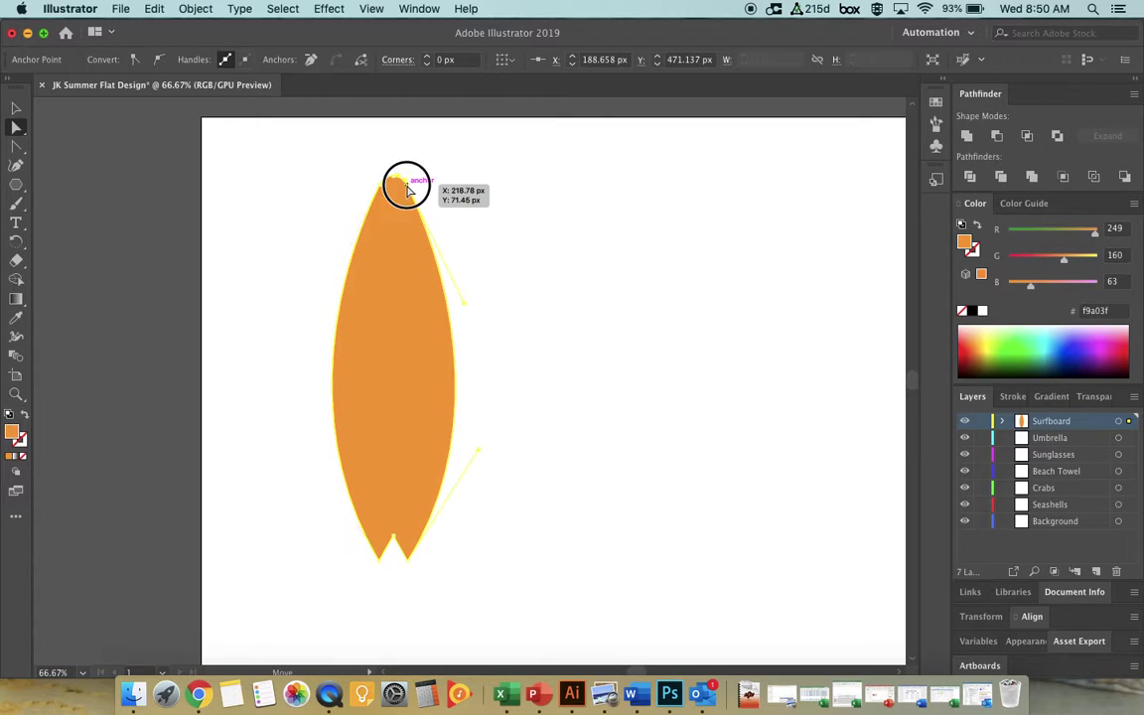
pyautogui.moveTo(465, 309); pyautogui.dragTo(471, 301)
pyautogui.click(380, 180)
pyautogui.moveTo(322, 304); pyautogui.dragTo(315, 300)
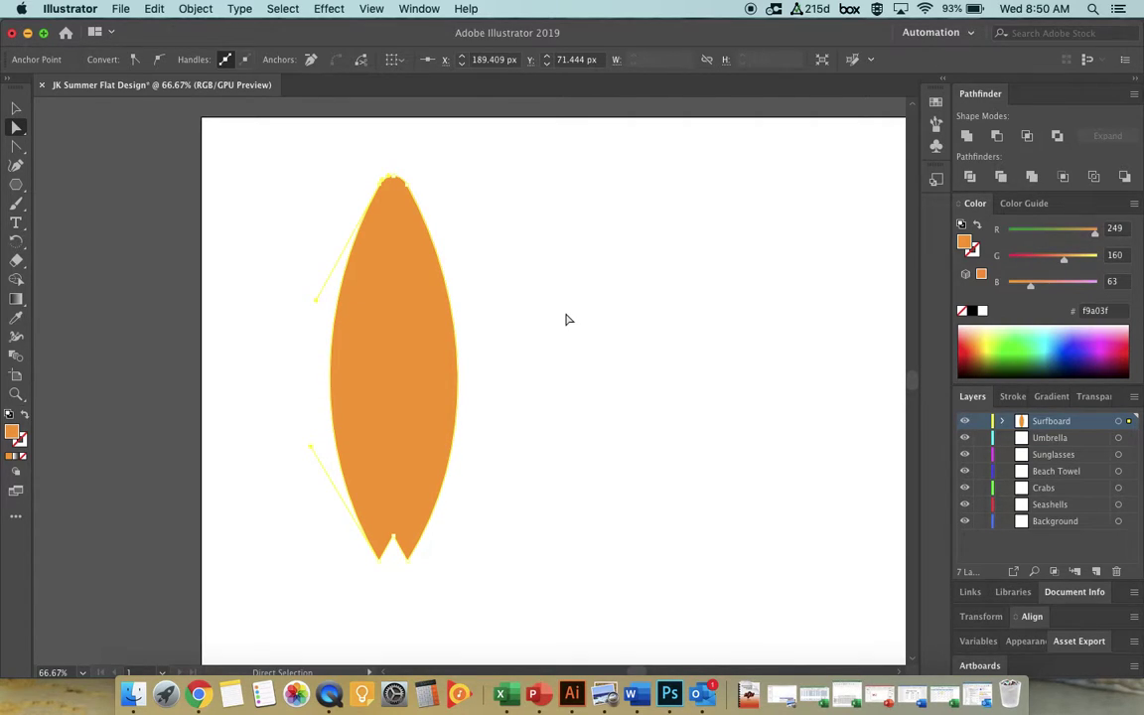
pyautogui.click(17, 109)
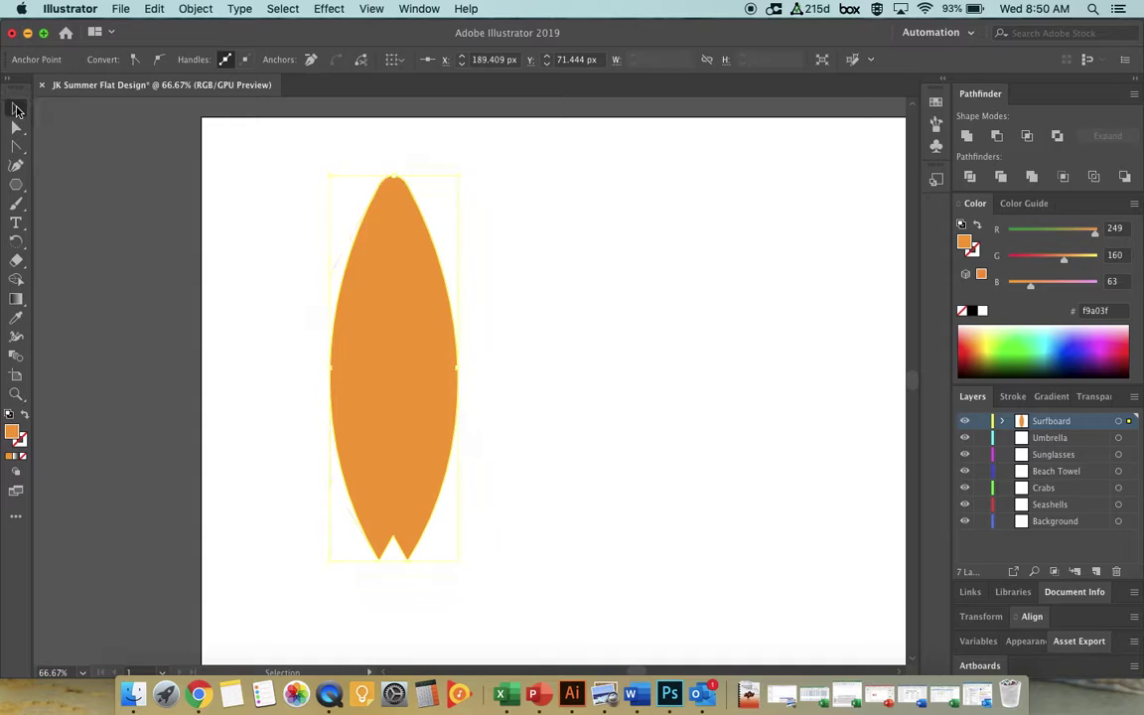
pyautogui.click(392, 277)
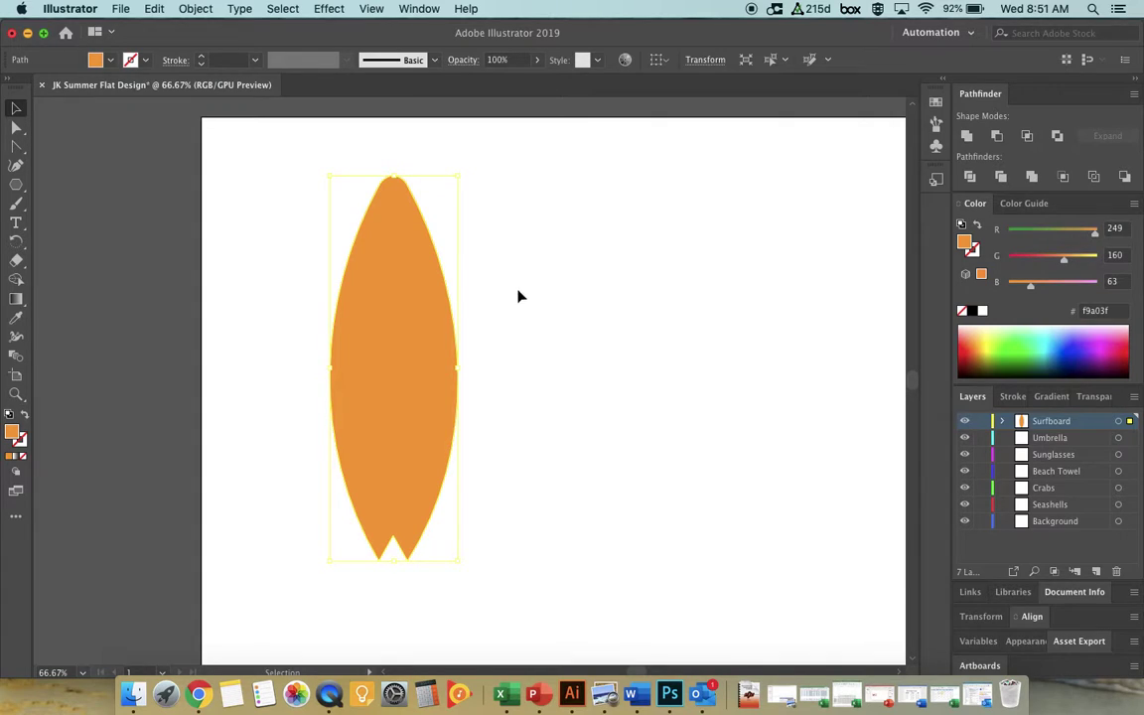
# Draw a horizontal rectangle across the surfboard just below its middle, extending past both edges
pyautogui.click(18, 187)
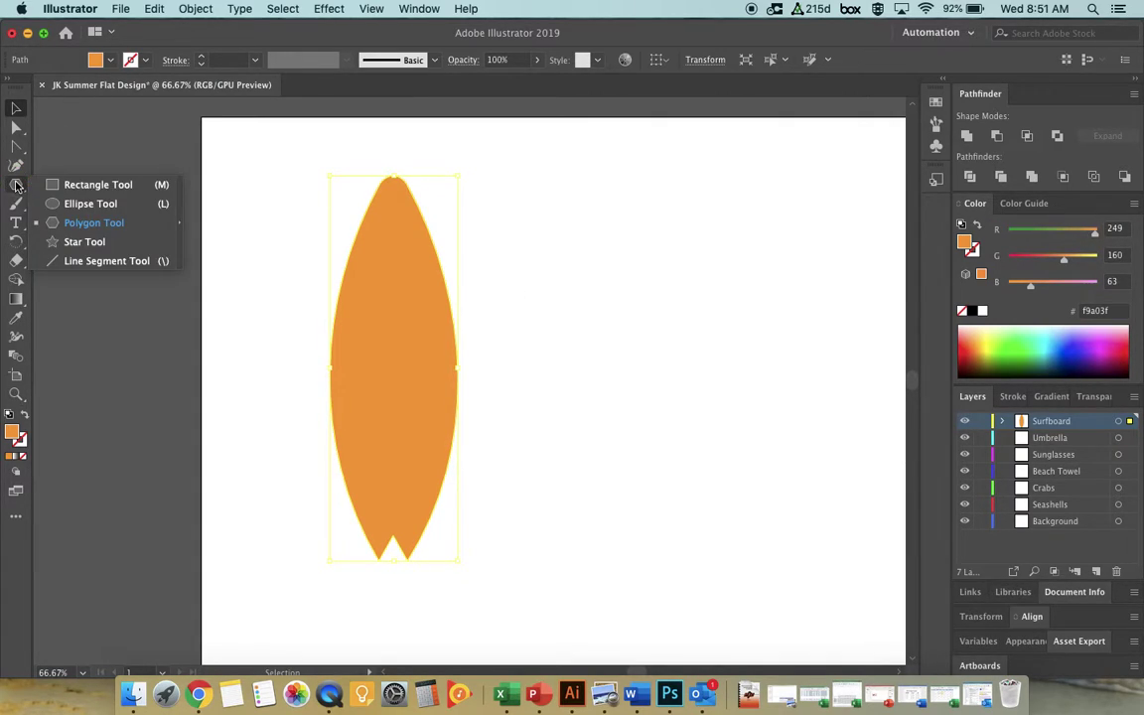
pyautogui.click(66, 186)
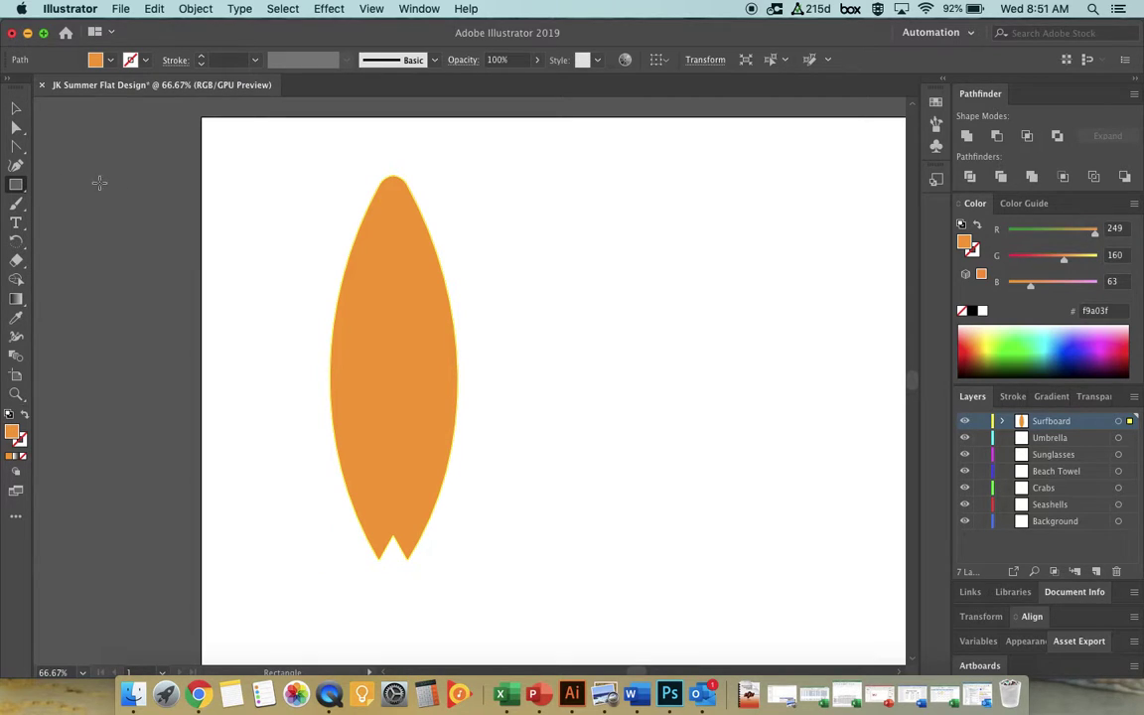
pyautogui.moveTo(287, 369); pyautogui.dragTo(514, 458)
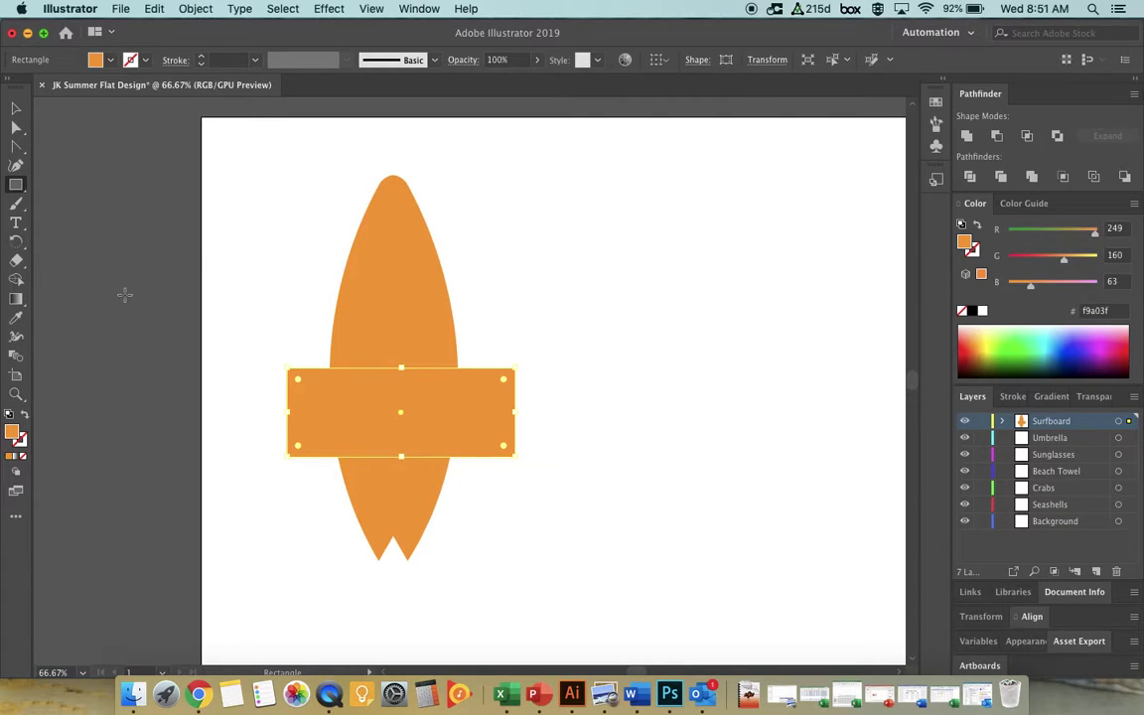
# Set the rectangle's fill to the pink hex colour f294b6
pyautogui.click(17, 107)
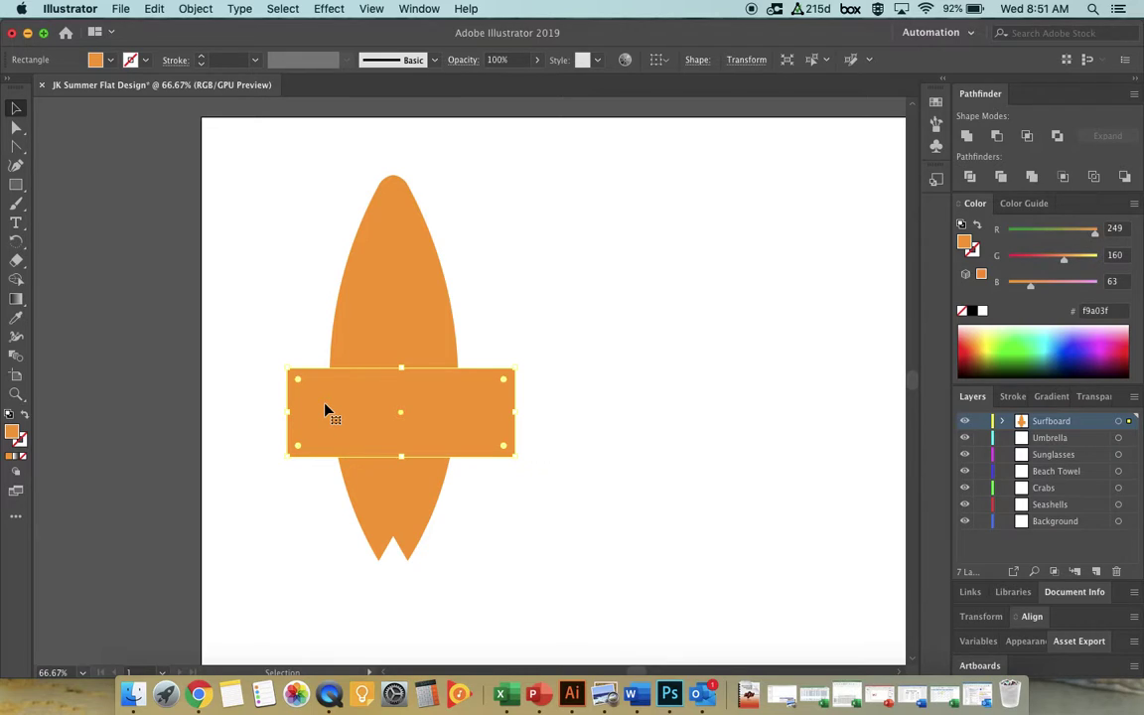
pyautogui.doubleClick(14, 434)
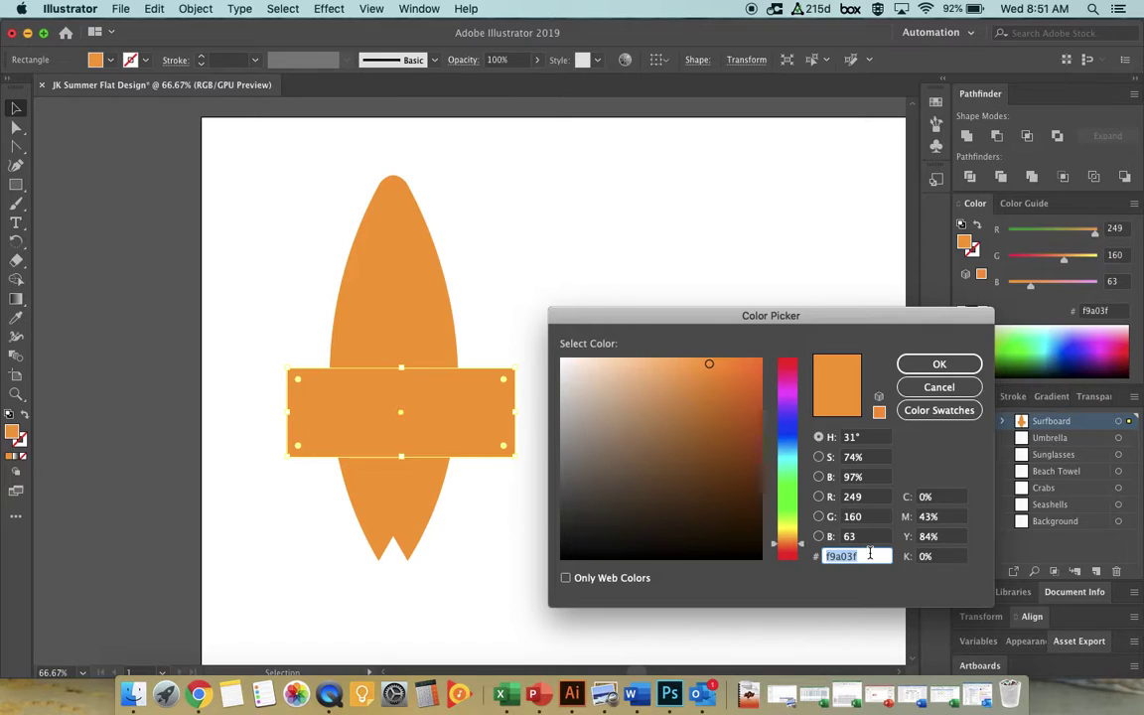
pyautogui.write('f294b6')
pyautogui.press('Return')
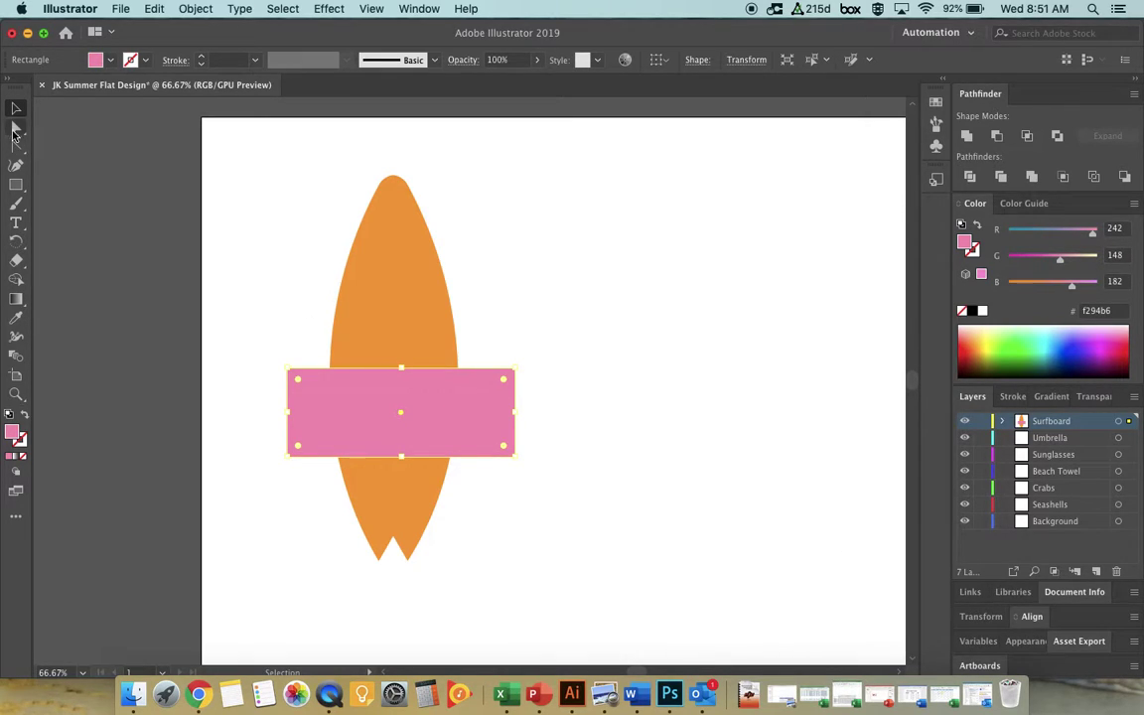
# Move the pink rectangle lower on the surfboard, keeping it across both edges, and deselect it
pyautogui.click(367, 400)
pyautogui.moveTo(361, 404); pyautogui.dragTo(426, 455)
pyautogui.click(416, 429)
pyautogui.click(606, 417)
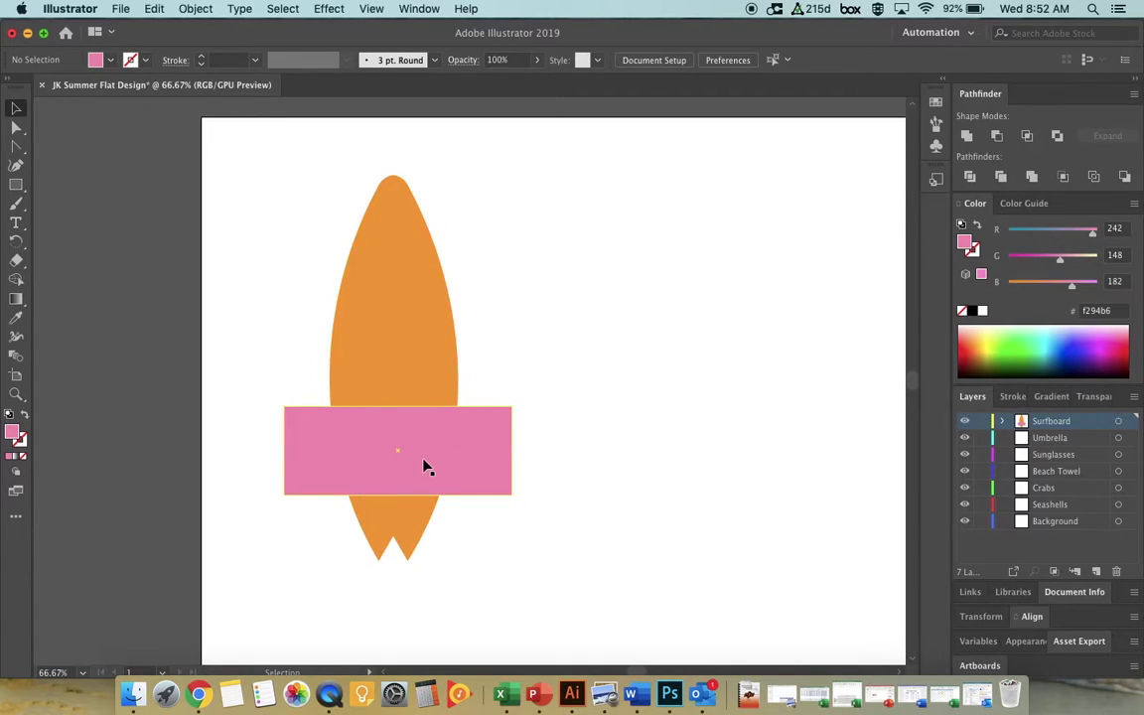
pyautogui.hotkey('ctrl', 'z')
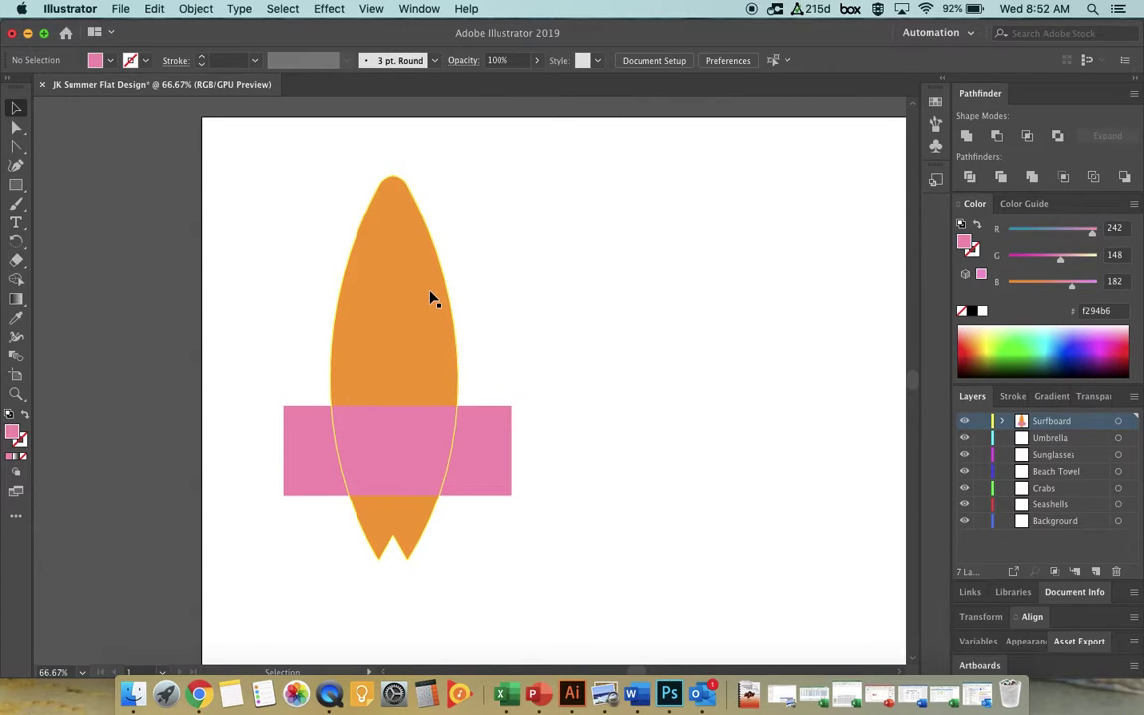
pyautogui.hotkey('ctrl', 'shift', 'z')
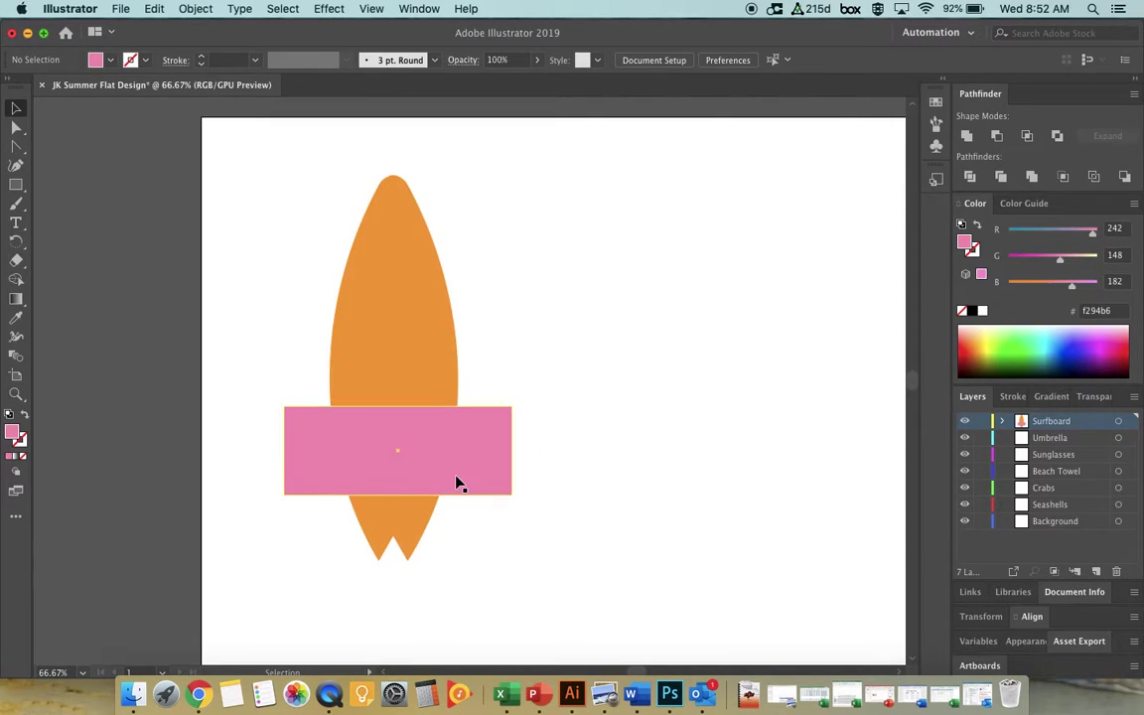
pyautogui.click(409, 309)
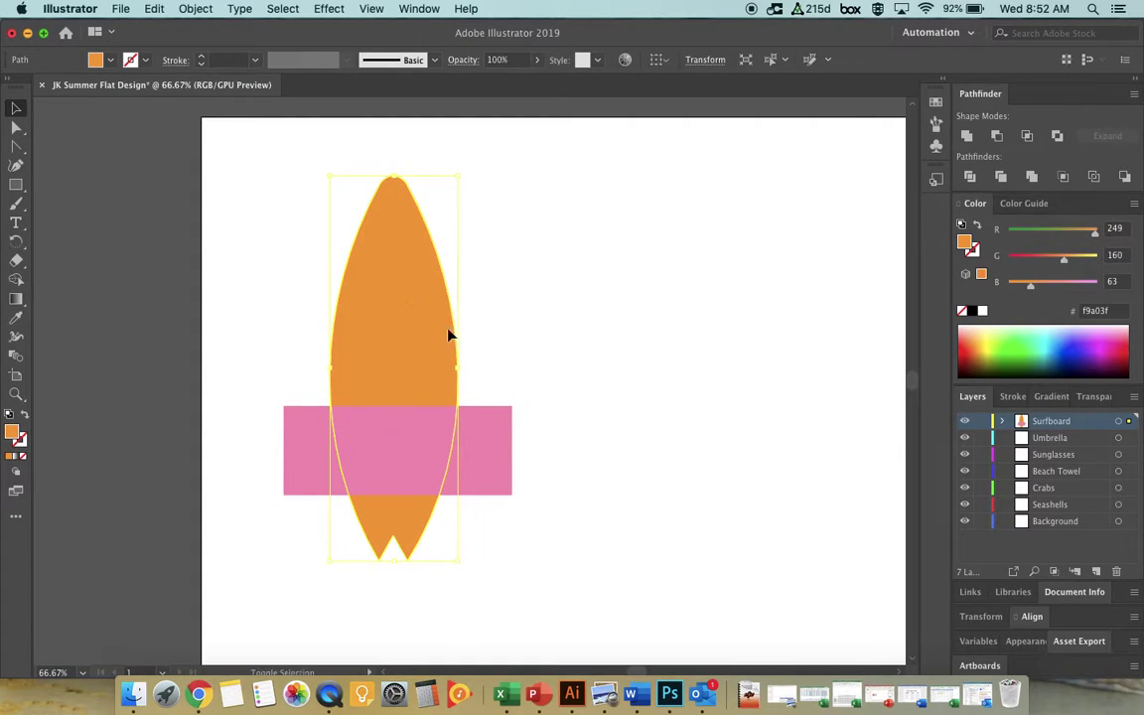
pyautogui.keyDown('shift'); pyautogui.click(501, 459); pyautogui.keyUp('shift')
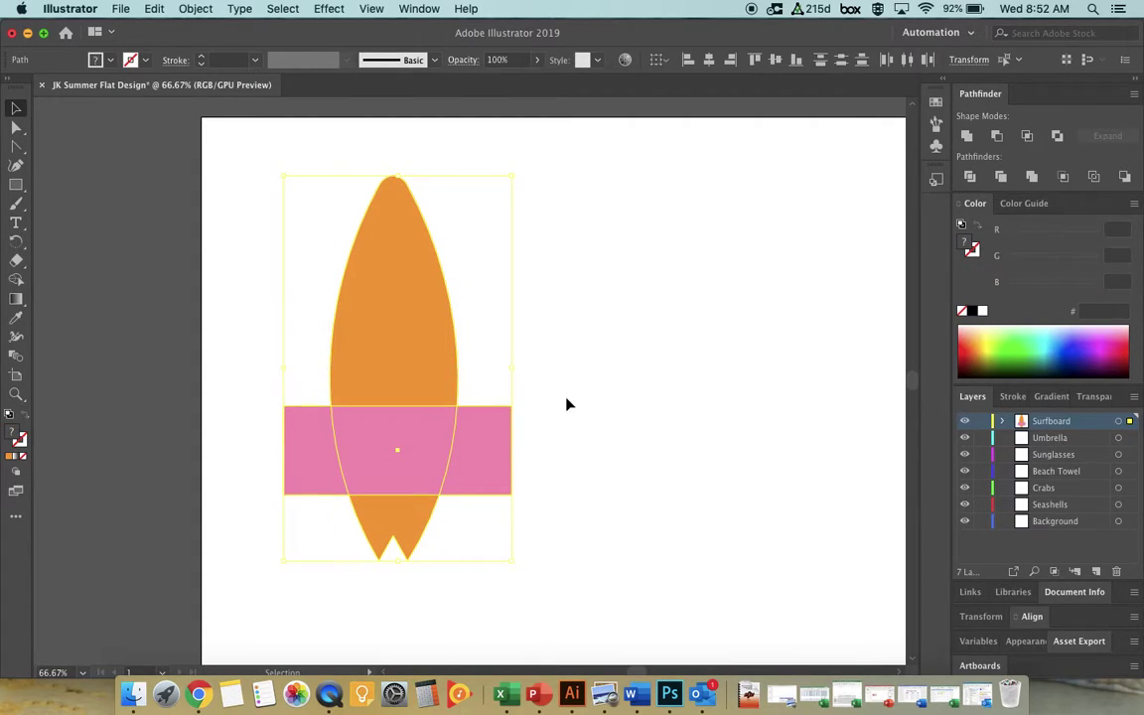
pyautogui.click(567, 403)
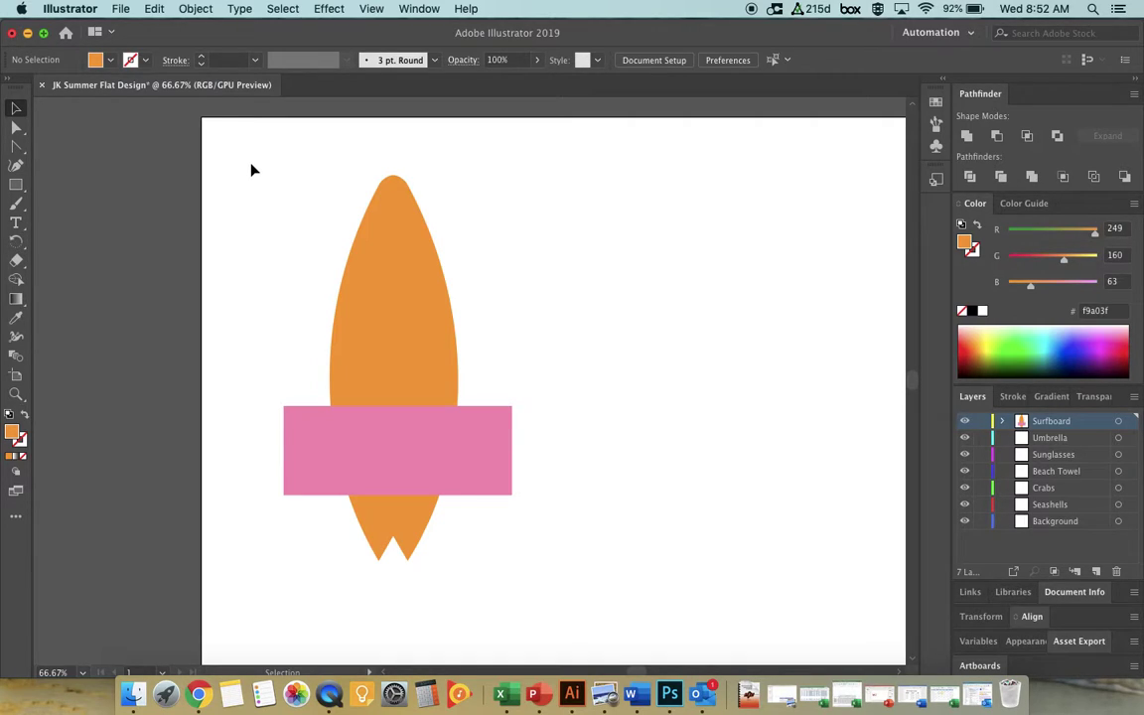
# Trim both ends of the pink rectangle that extend past the surfboard's edges, using the Shape Builder on both shapes
pyautogui.moveTo(250, 163); pyautogui.dragTo(549, 562)
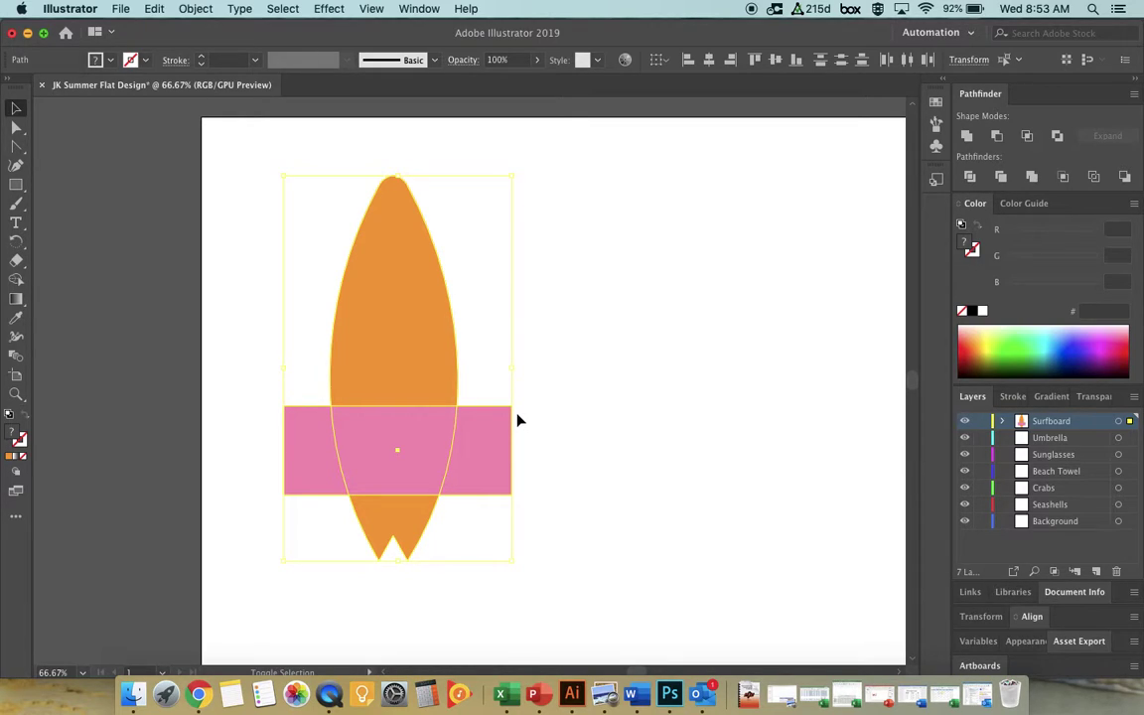
pyautogui.hotkey('shift', 'm')
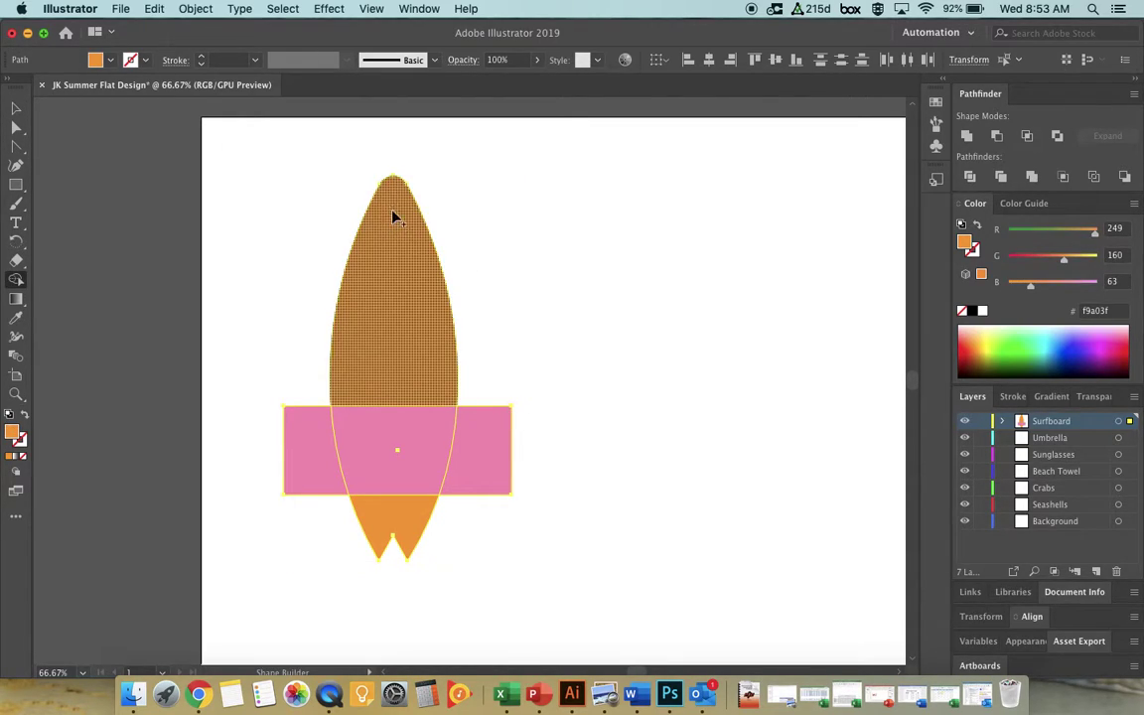
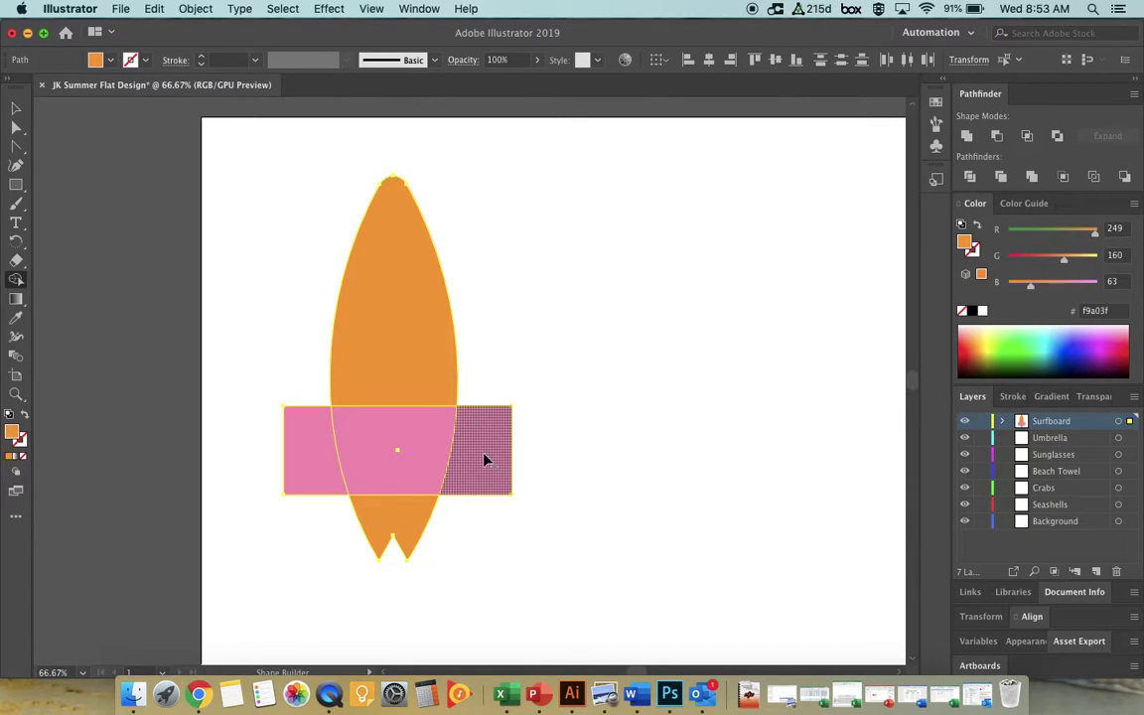
pyautogui.keyDown('alt'); pyautogui.click(486, 459); pyautogui.keyUp('alt')
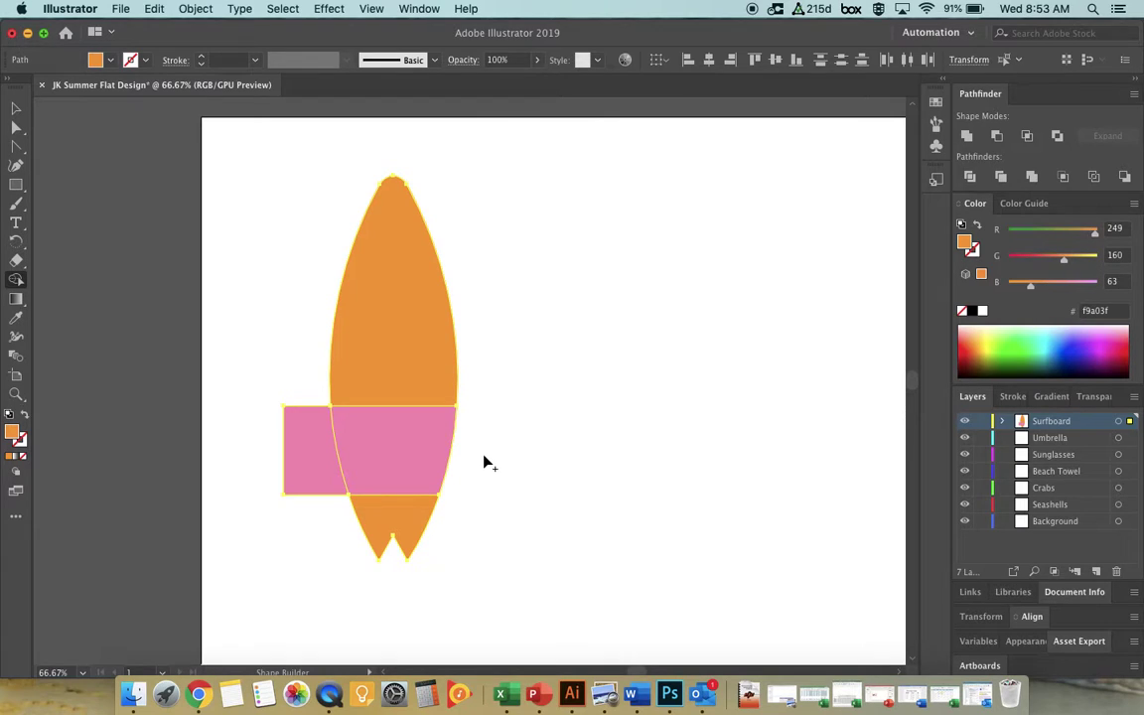
pyautogui.keyDown('alt'); pyautogui.click(307, 450); pyautogui.keyUp('alt')
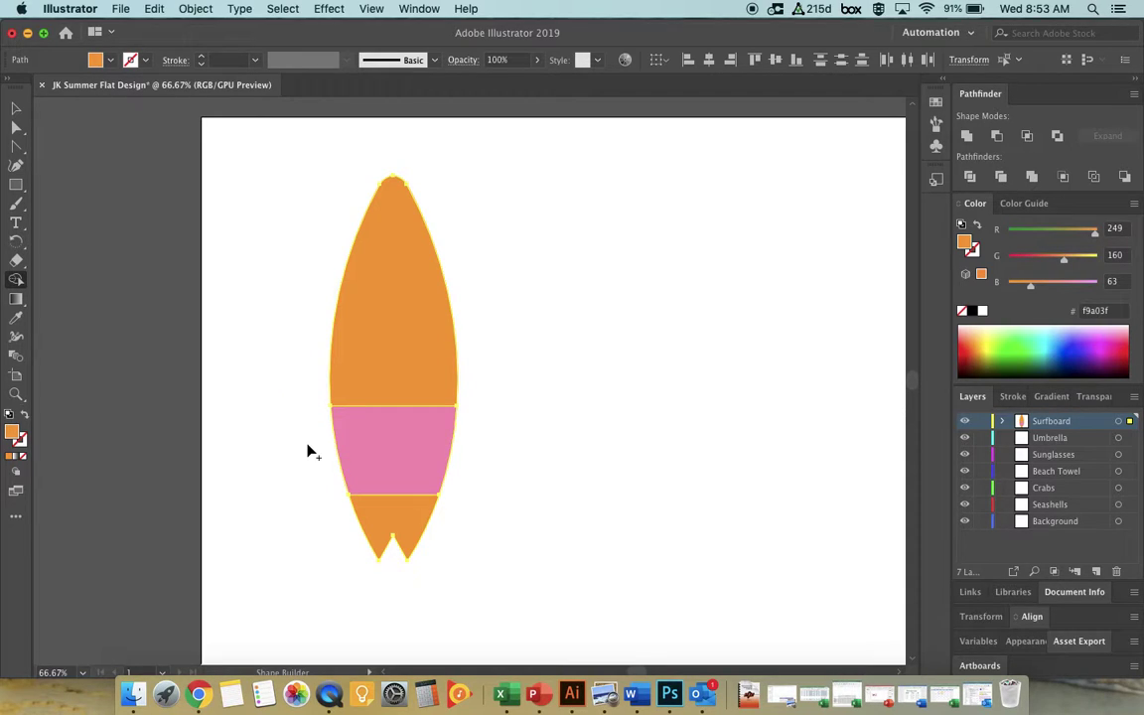
# Try removing the surfboard's upper orange section with the Shape Builder, undo the removal and deselect everything
pyautogui.keyDown('alt'); pyautogui.click(365, 349); pyautogui.keyUp('alt')
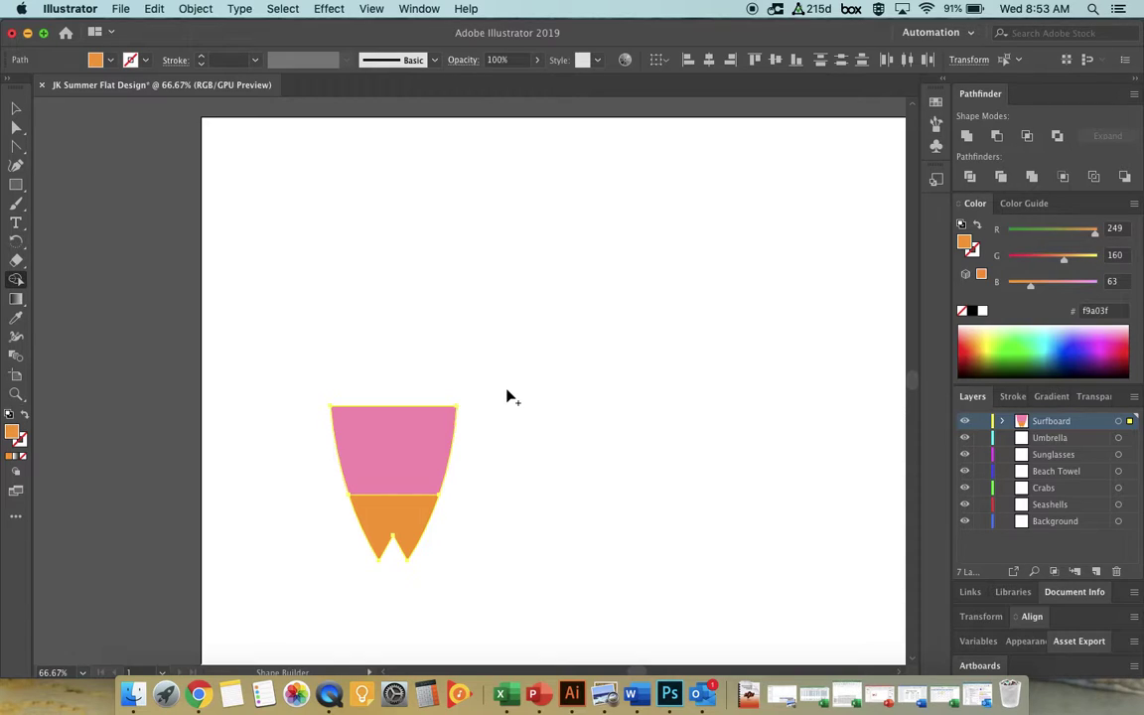
pyautogui.press('super+z')
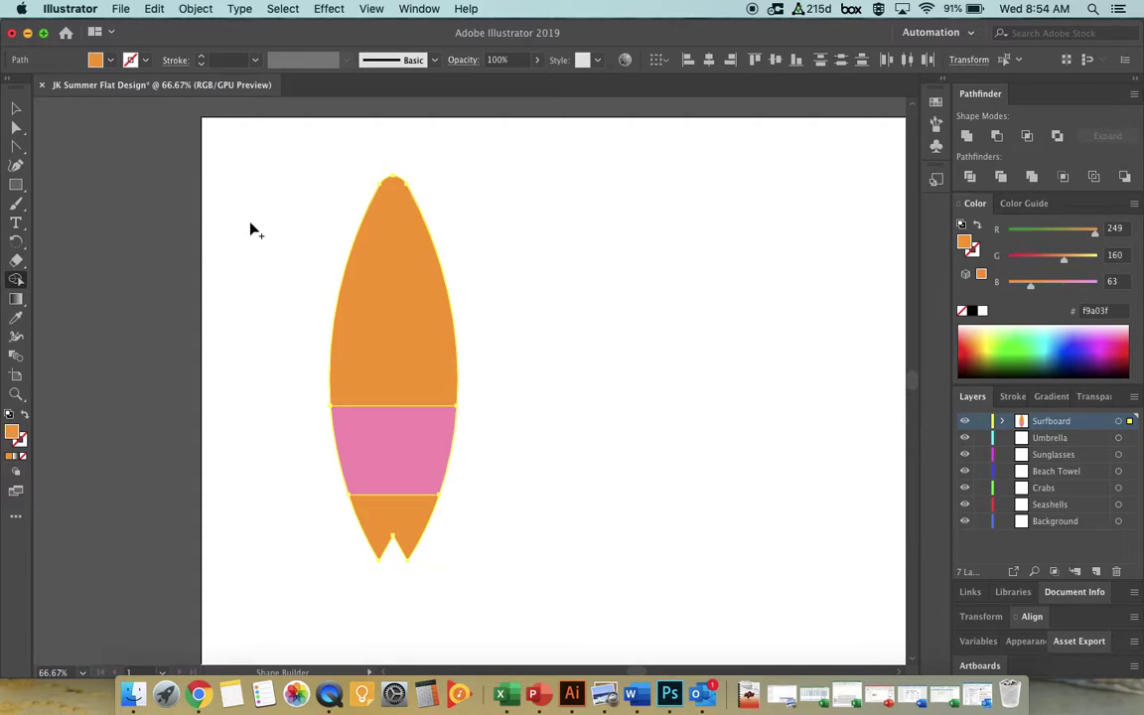
pyautogui.click(16, 109)
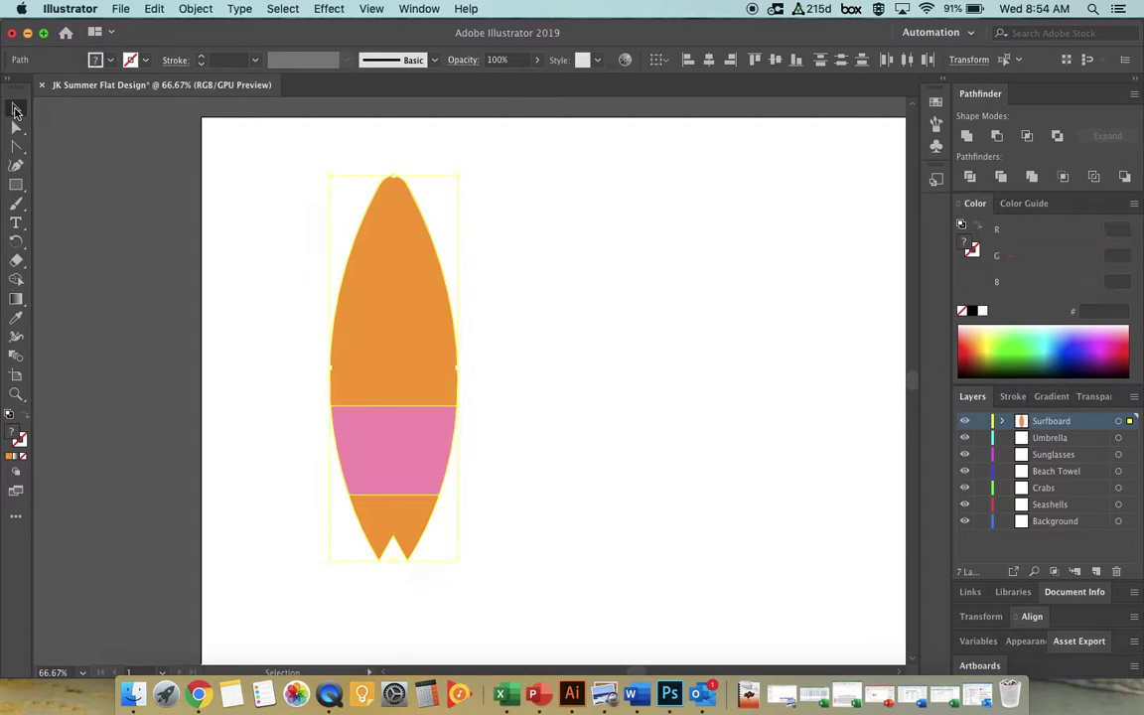
pyautogui.click(640, 321)
pyautogui.moveTo(347, 311); pyautogui.dragTo(488, 301)
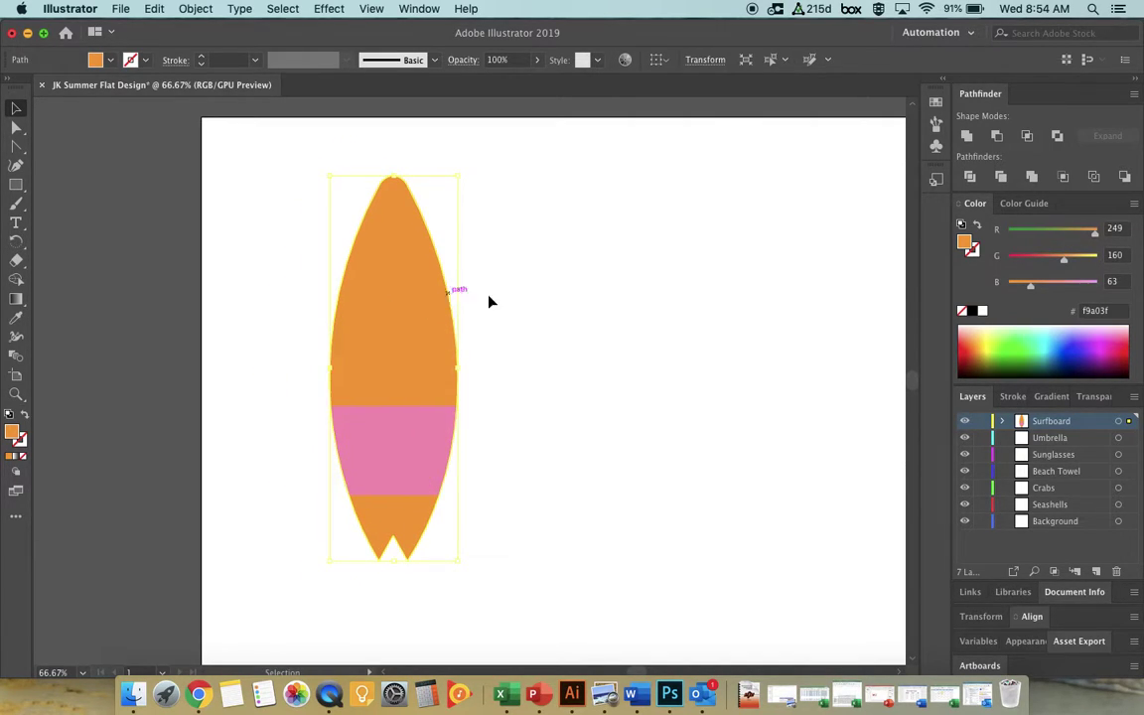
pyautogui.click(434, 446)
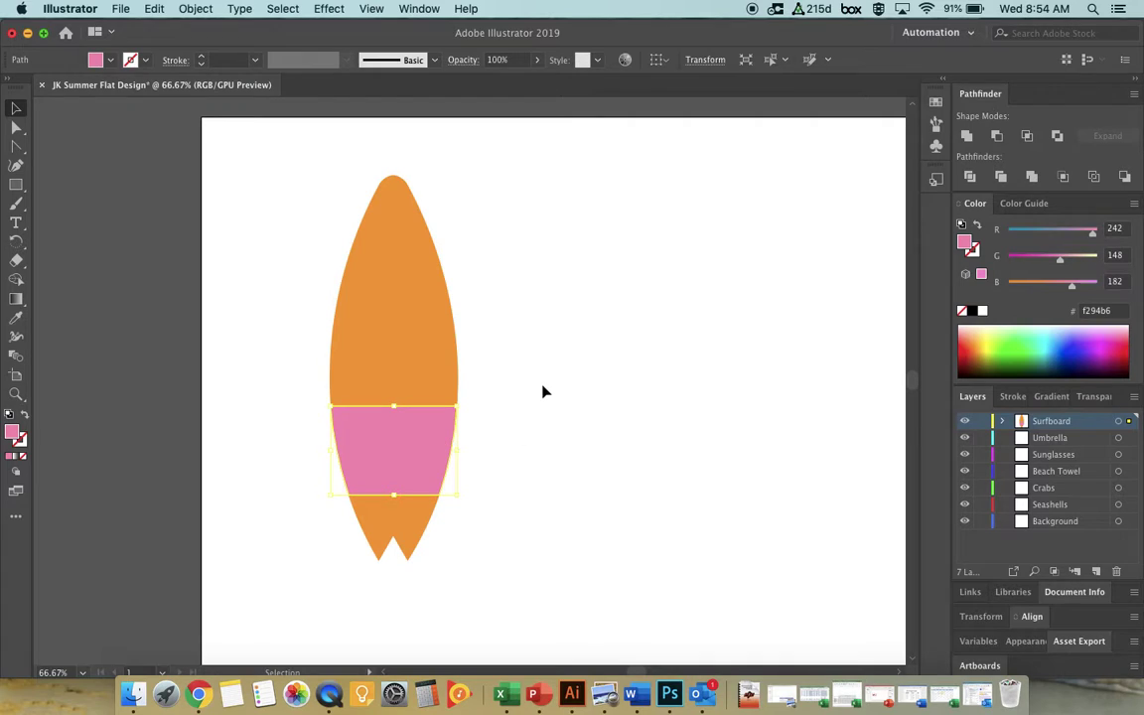
pyautogui.click(505, 457)
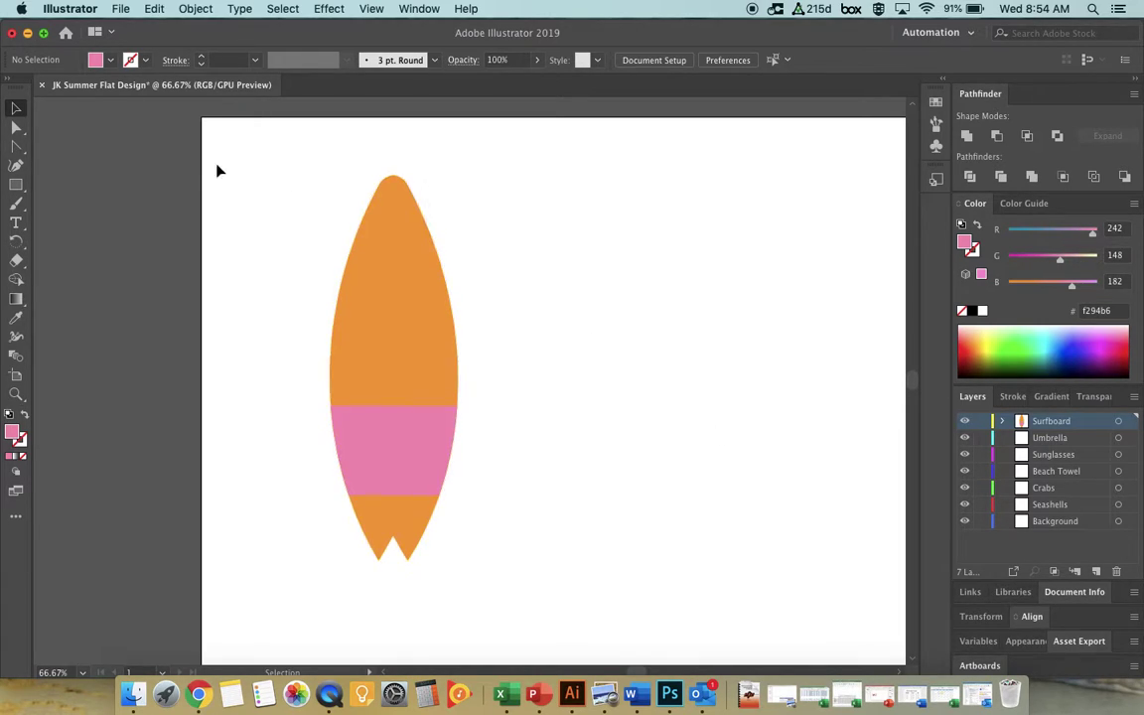
# Draw a rectangle over the lower part of the pink stripe, extending past the surfboard's edges, and fill it with df2754
pyautogui.click(16, 185)
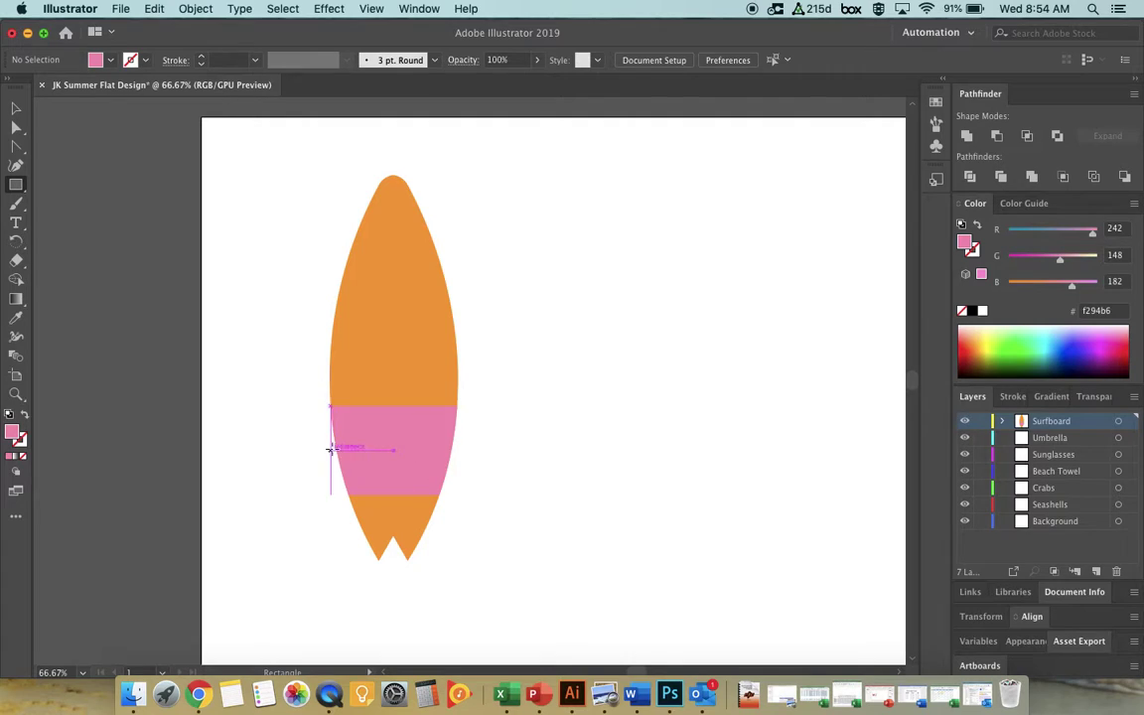
pyautogui.moveTo(319, 450)
pyautogui.mouseDown()
pyautogui.moveTo(437, 485)
pyautogui.moveTo(475, 512)
pyautogui.mouseUp()
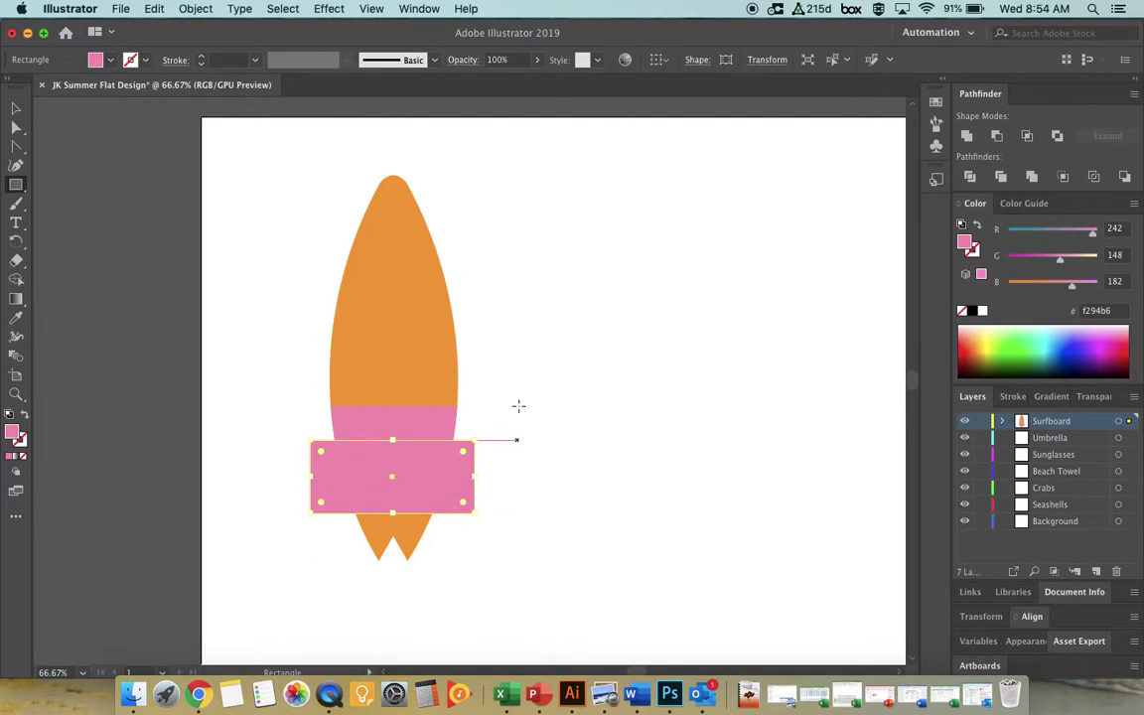
pyautogui.doubleClick(13, 434)
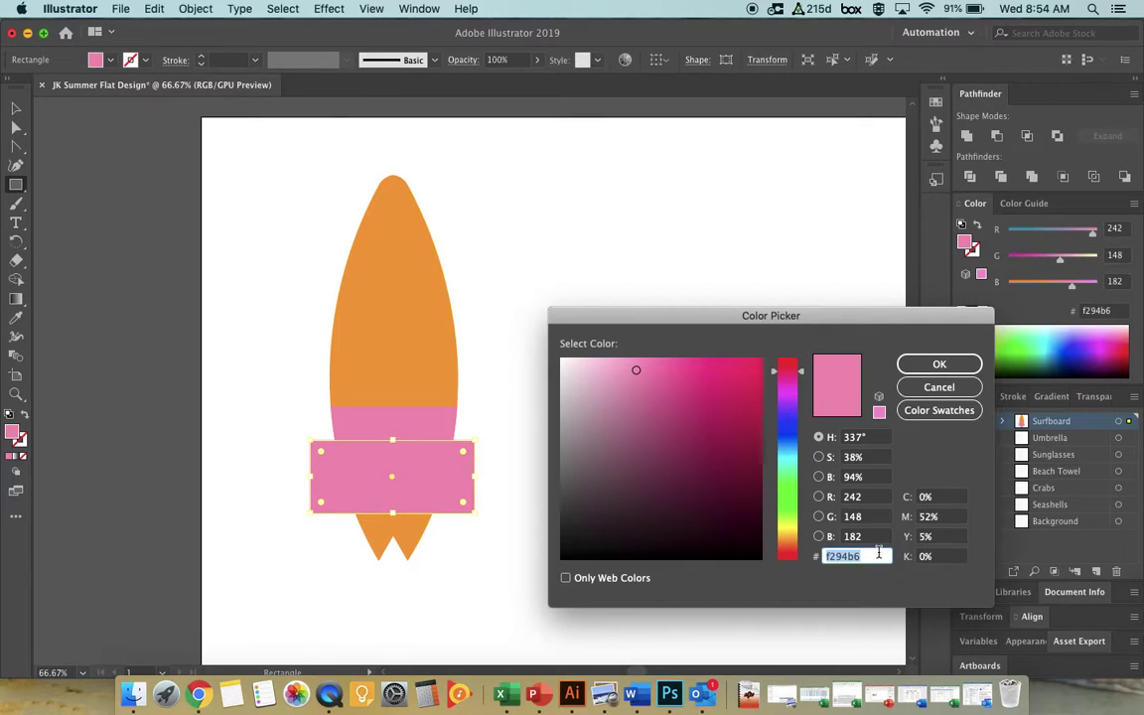
pyautogui.write('df2754')
pyautogui.press('Return')
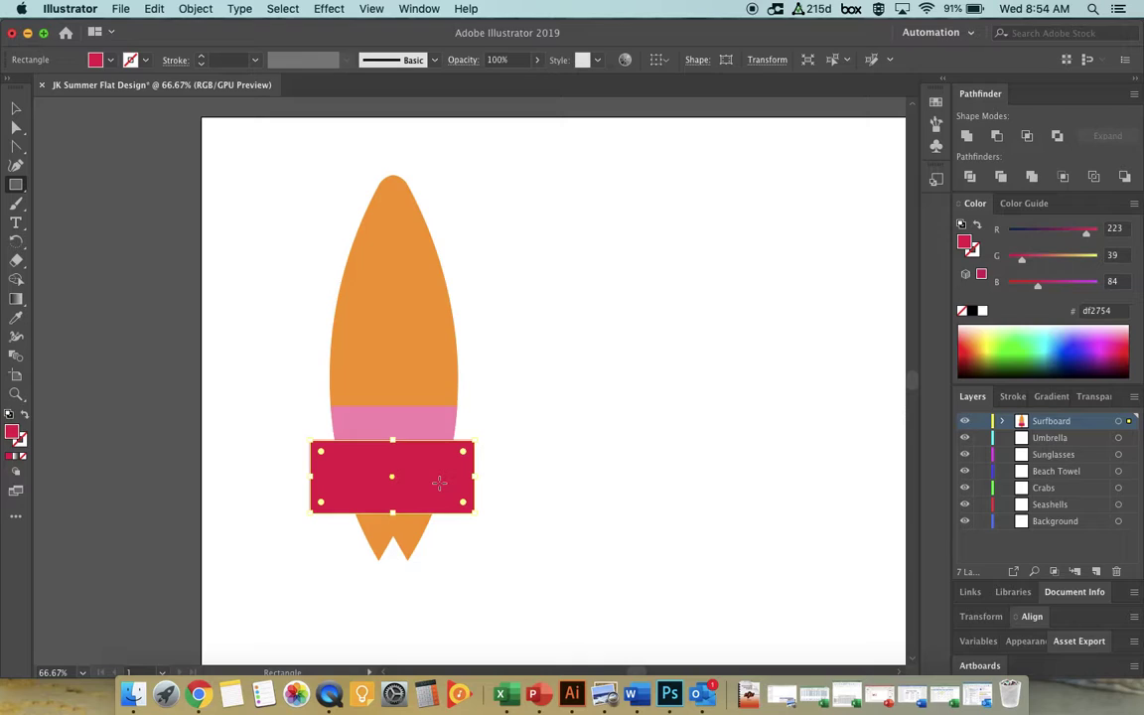
# Trim the red rectangle's ends outside the surfboard with the Shape Builder and deselect the artwork
pyautogui.click(16, 107)
pyautogui.moveTo(227, 149); pyautogui.dragTo(566, 562)
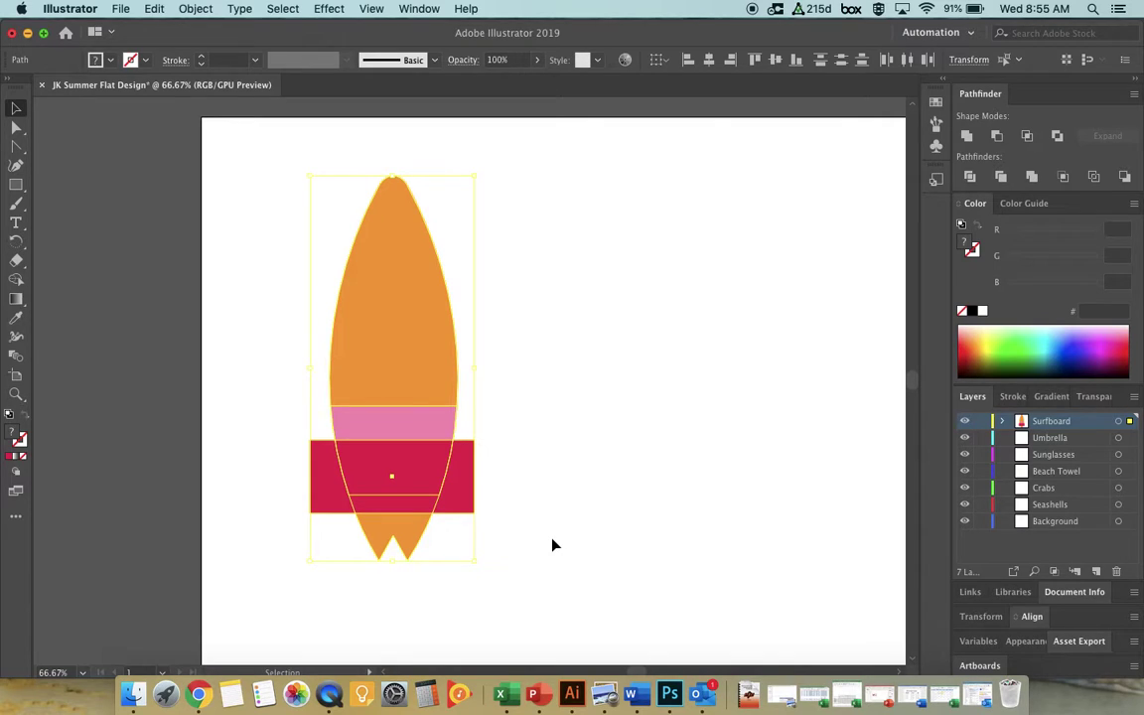
pyautogui.click(16, 279)
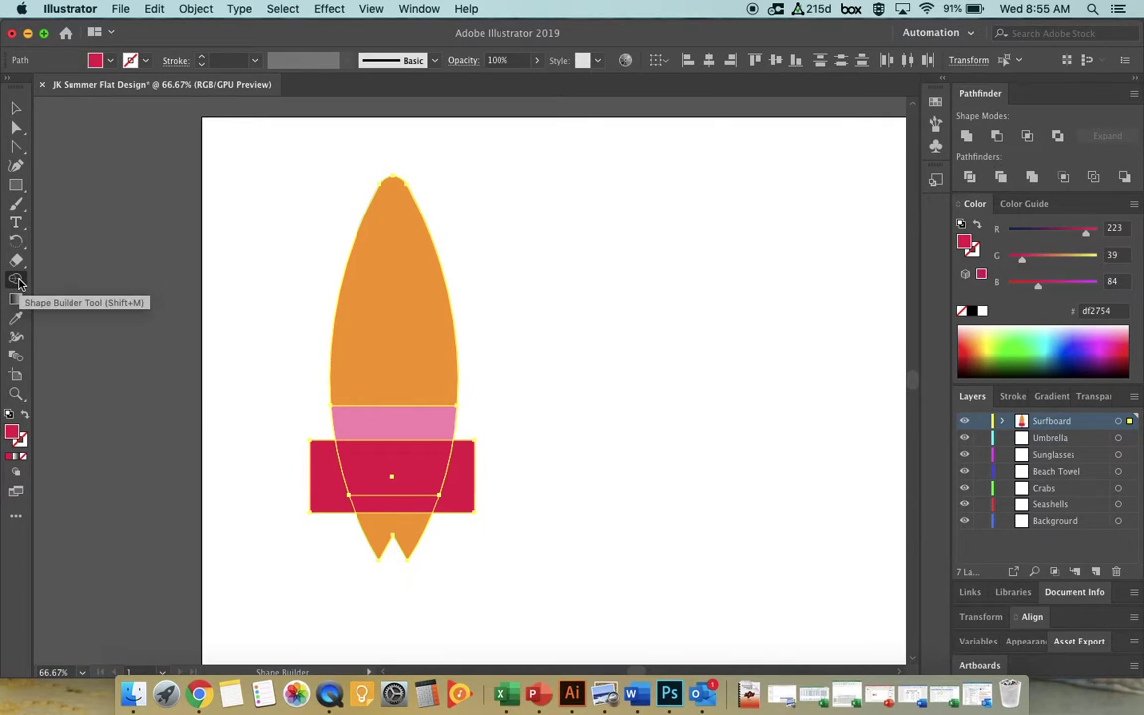
pyautogui.keyDown('alt'); pyautogui.click(463, 483); pyautogui.keyUp('alt')
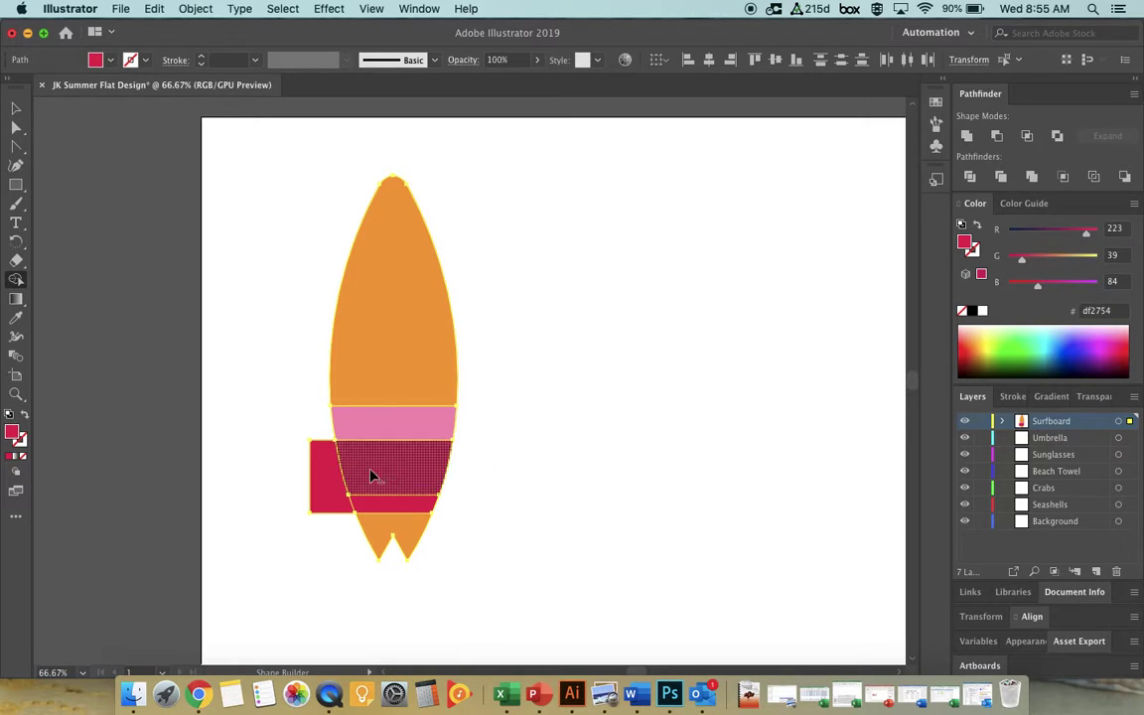
pyautogui.keyDown('alt'); pyautogui.click(320, 483); pyautogui.keyUp('alt')
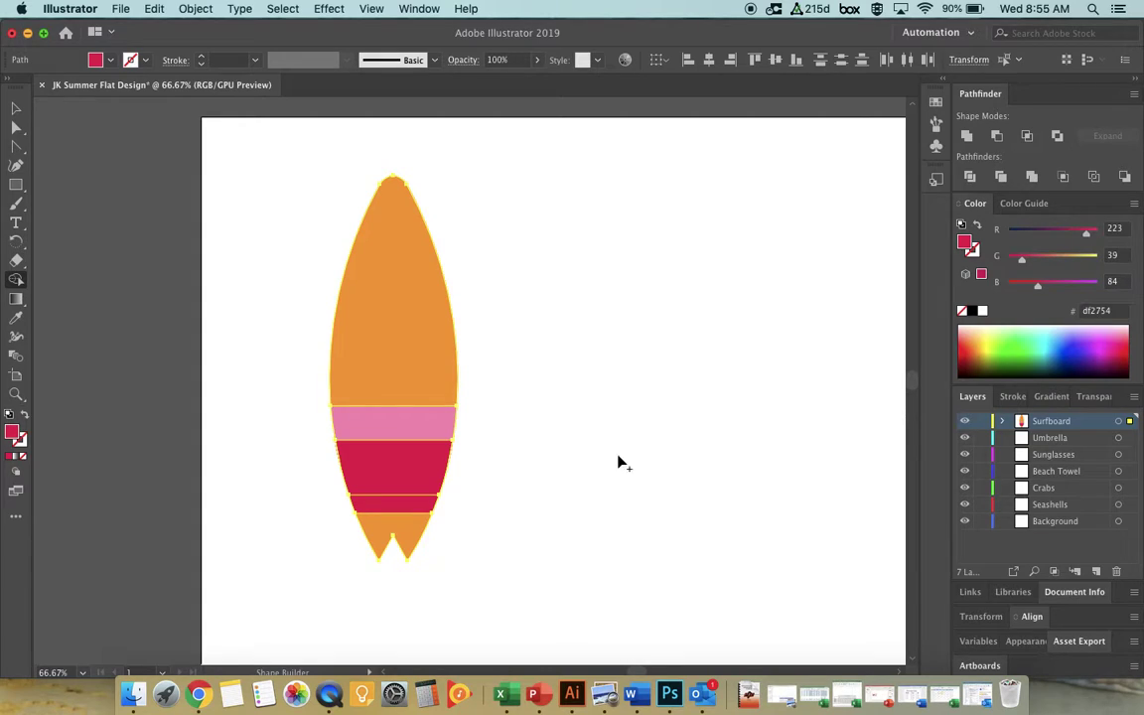
pyautogui.click(16, 107)
pyautogui.click(607, 297)
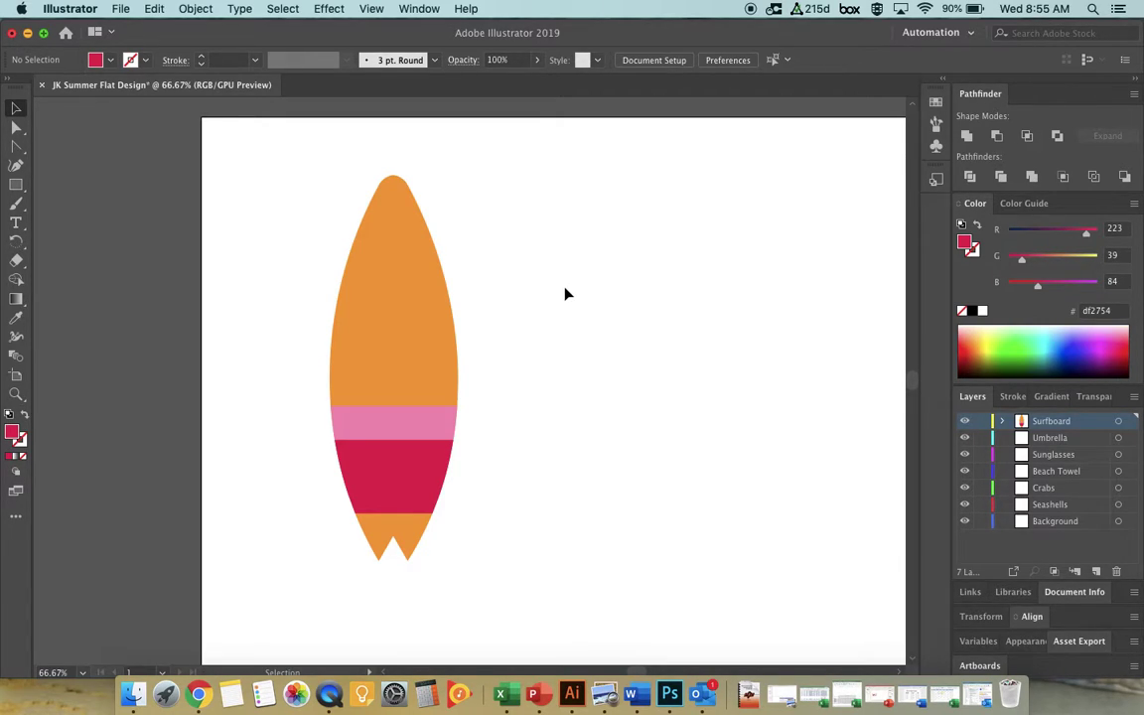
# Draw a thin red rectangle across the surfboard's upper half and move it down to just above the middle
pyautogui.click(16, 185)
pyautogui.moveTo(291, 233); pyautogui.dragTo(536, 261)
pyautogui.press('v')
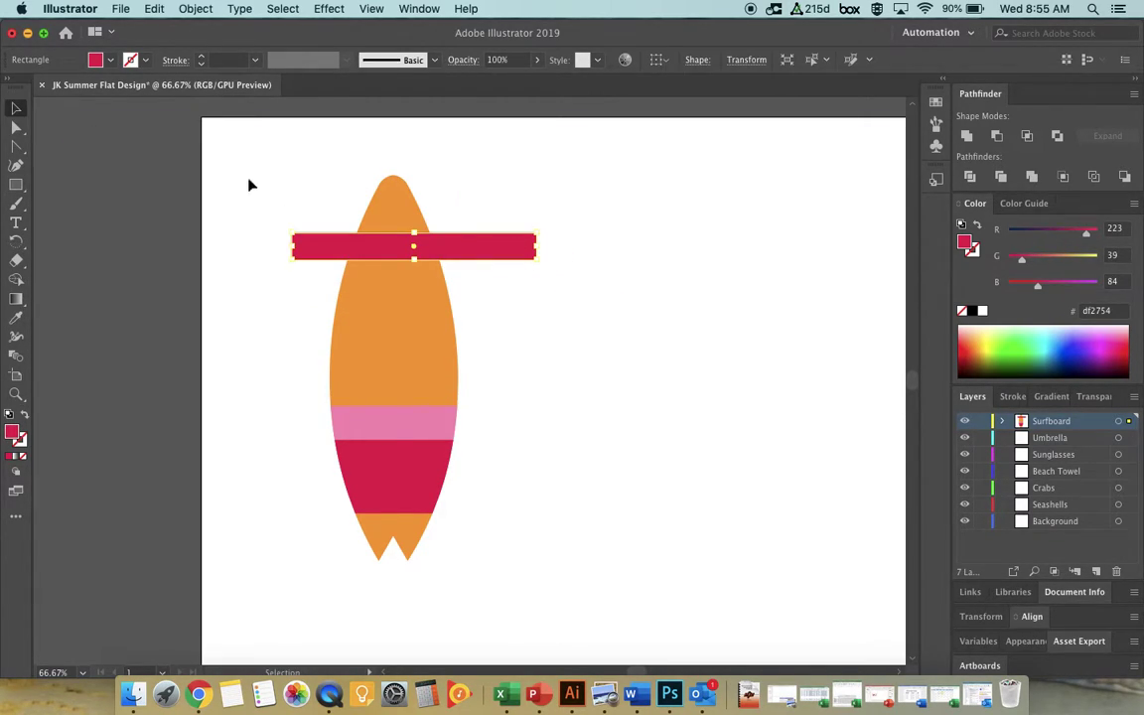
pyautogui.moveTo(378, 251); pyautogui.dragTo(364, 321)
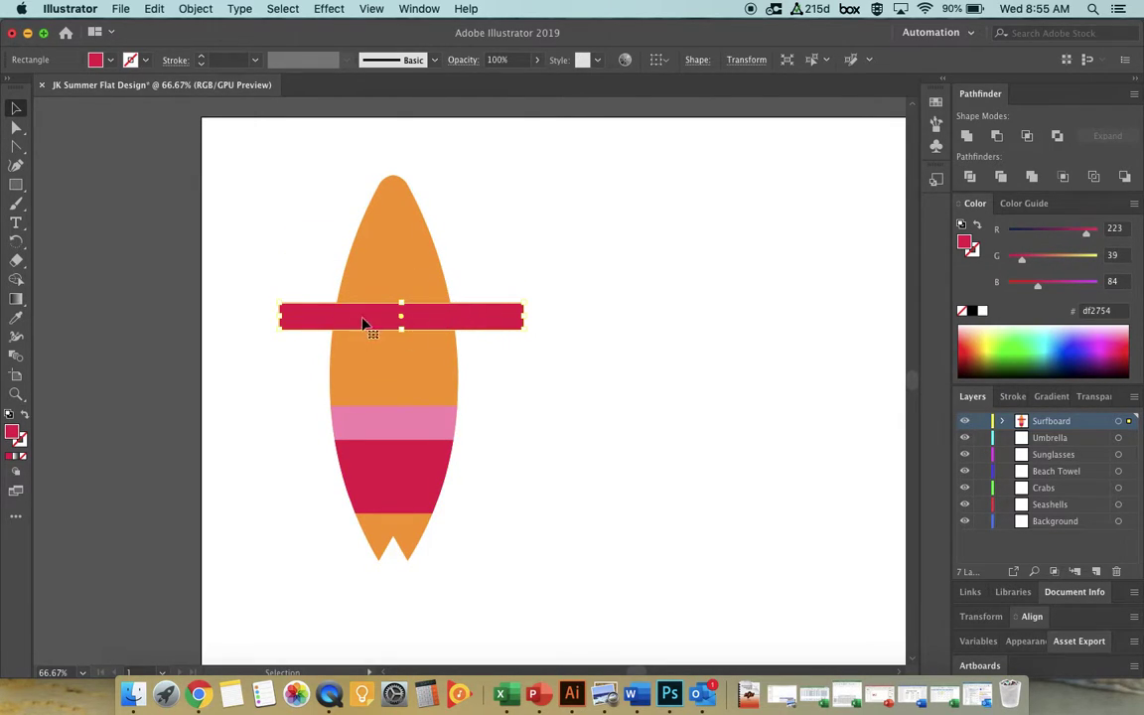
pyautogui.moveTo(457, 316); pyautogui.dragTo(455, 303)
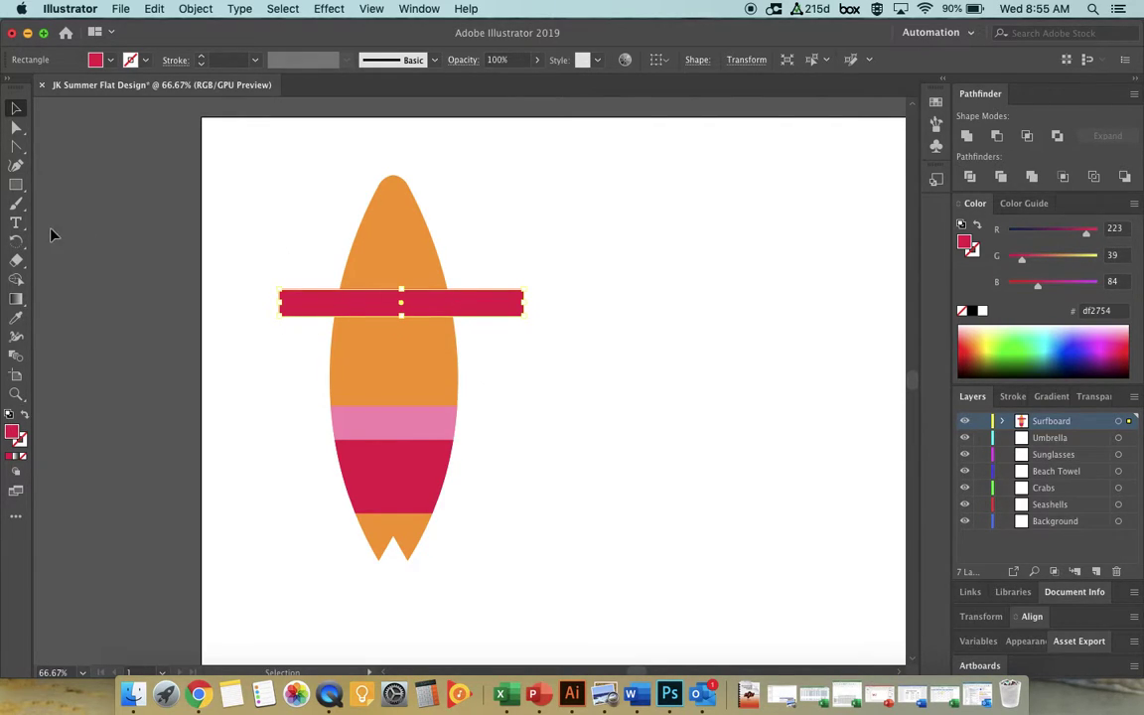
# Draw a second thin rectangle just below the upper red bar and give it the pink stripe's colour with the Eyedropper
pyautogui.click(16, 184)
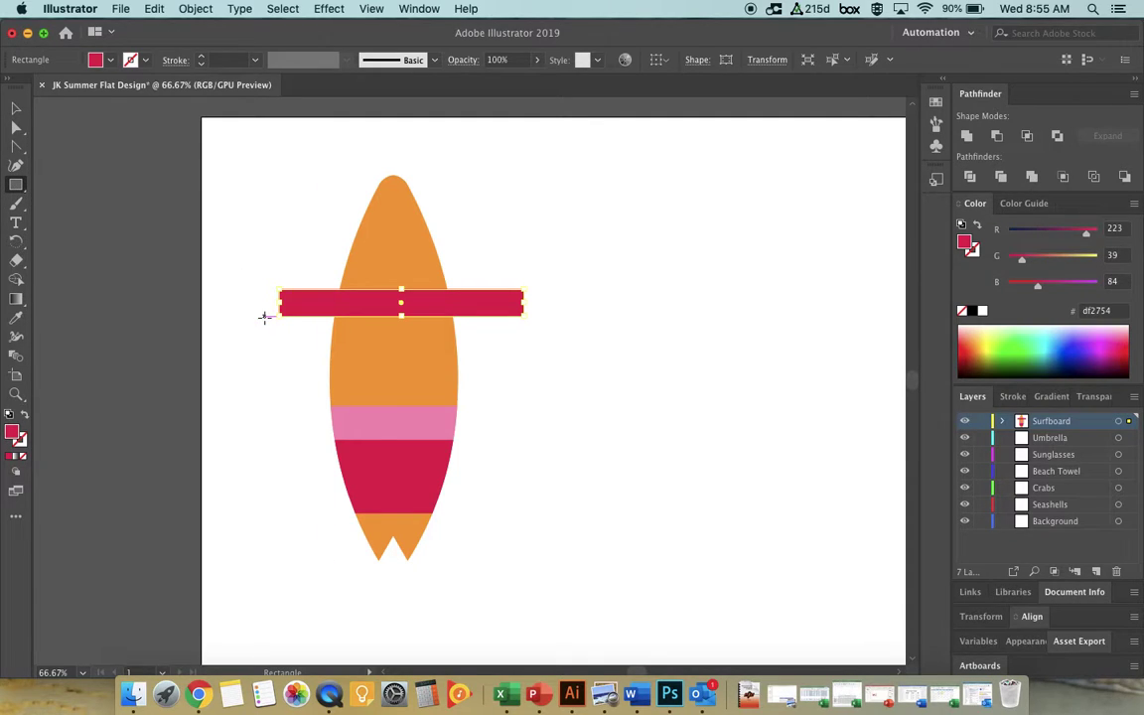
pyautogui.moveTo(282, 328); pyautogui.dragTo(518, 358)
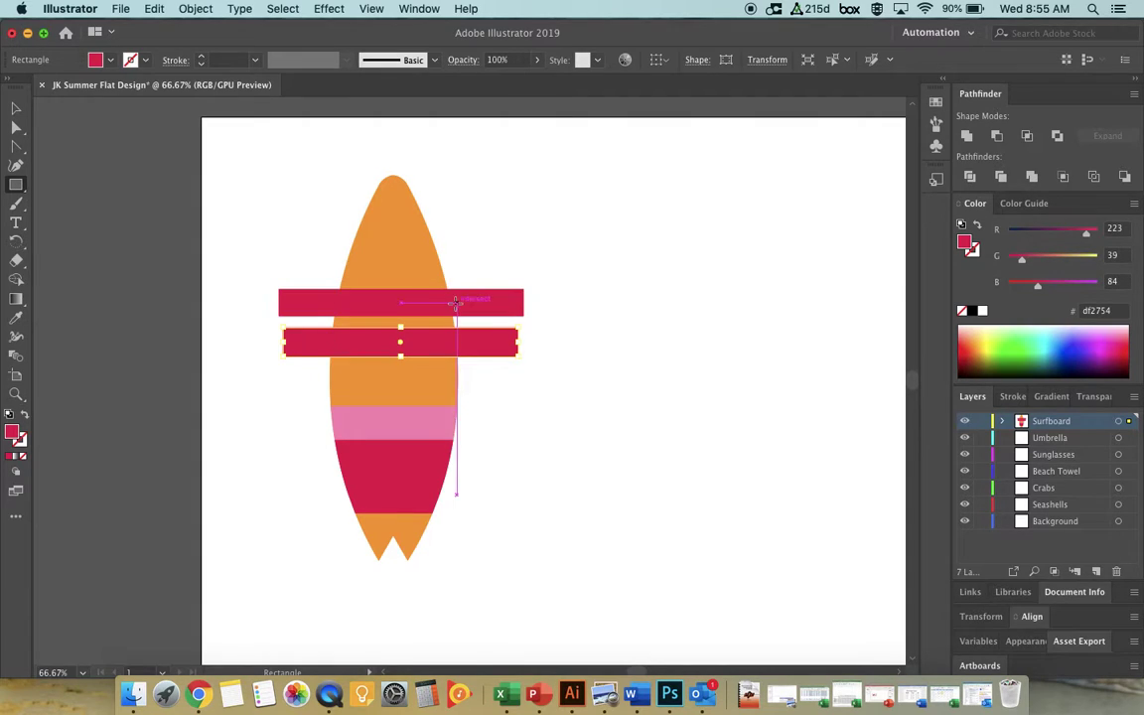
pyautogui.click(16, 109)
pyautogui.click(367, 345)
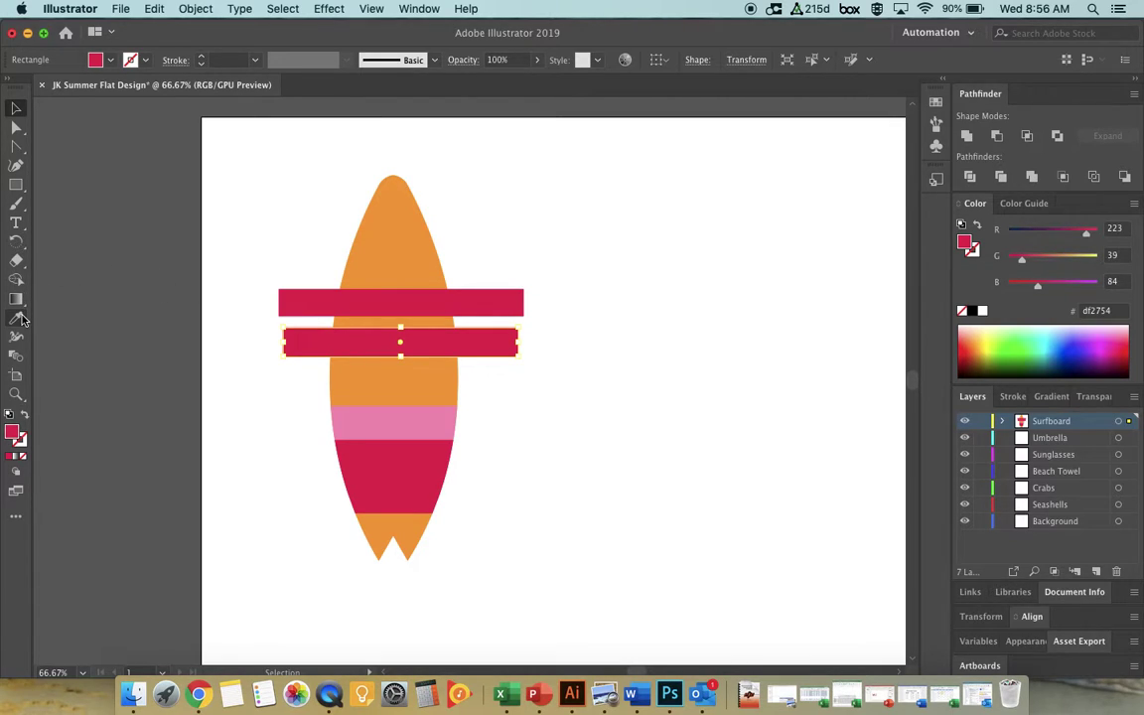
pyautogui.press('i')
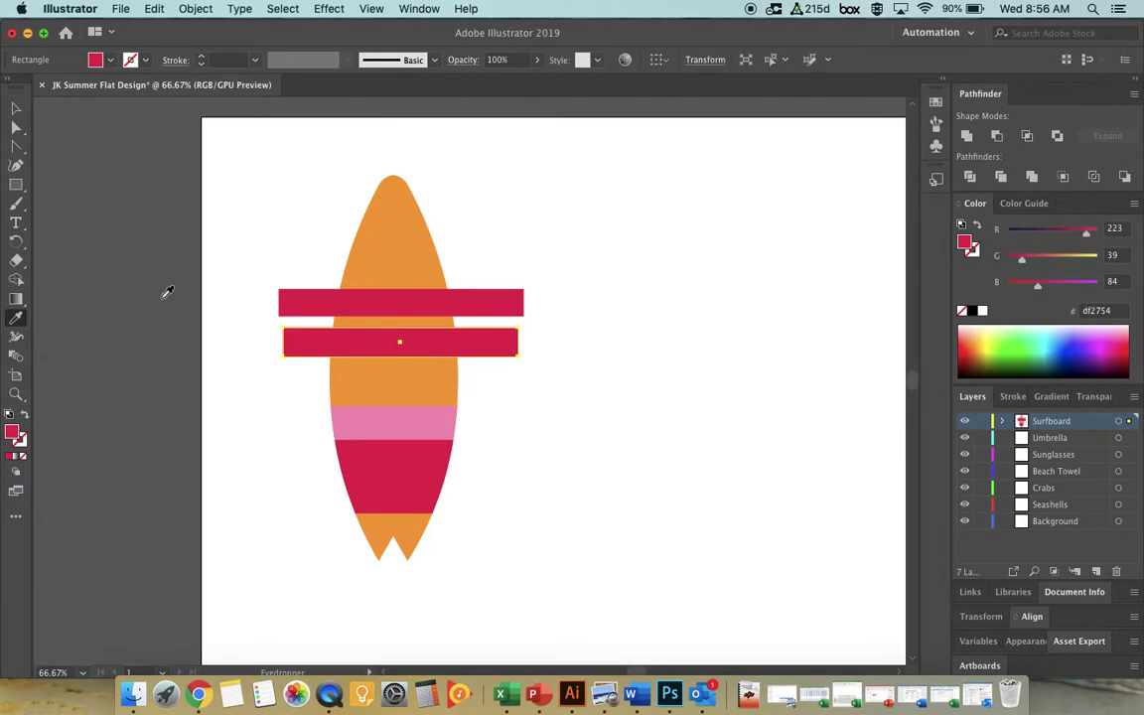
pyautogui.click(444, 415)
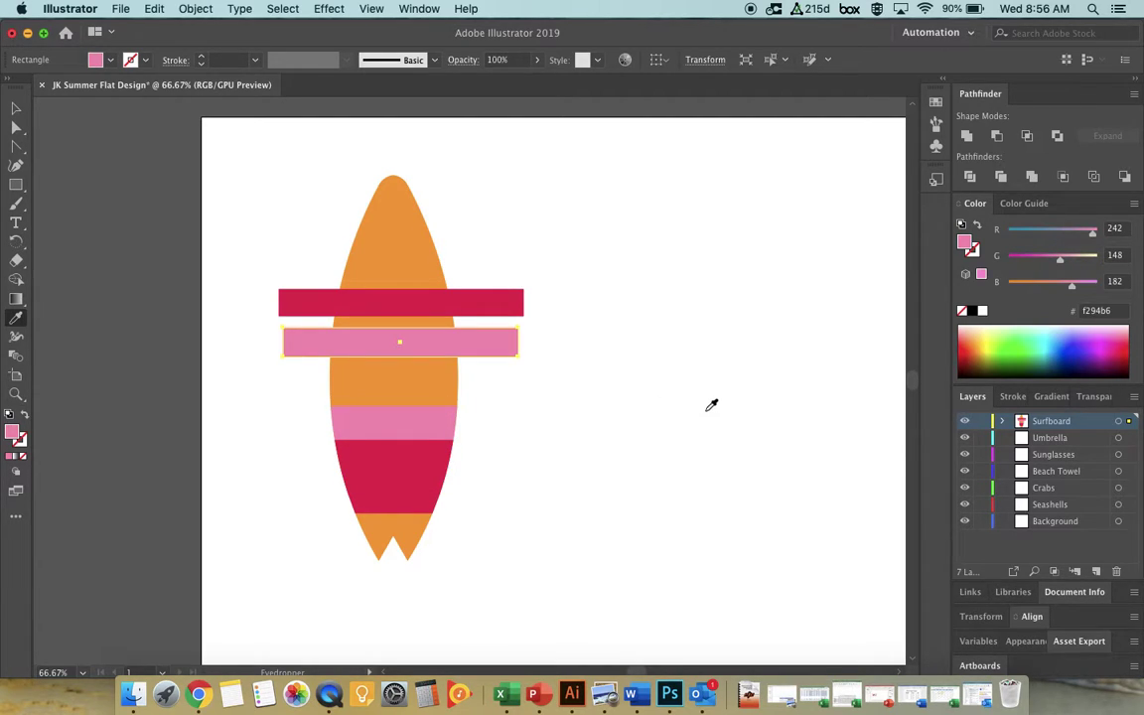
# Move the thin pink bar up to overlap the red bar's lower part, and select the surfboard with all its stripes
pyautogui.press('v')
pyautogui.moveTo(496, 350); pyautogui.dragTo(498, 322)
pyautogui.click(599, 354)
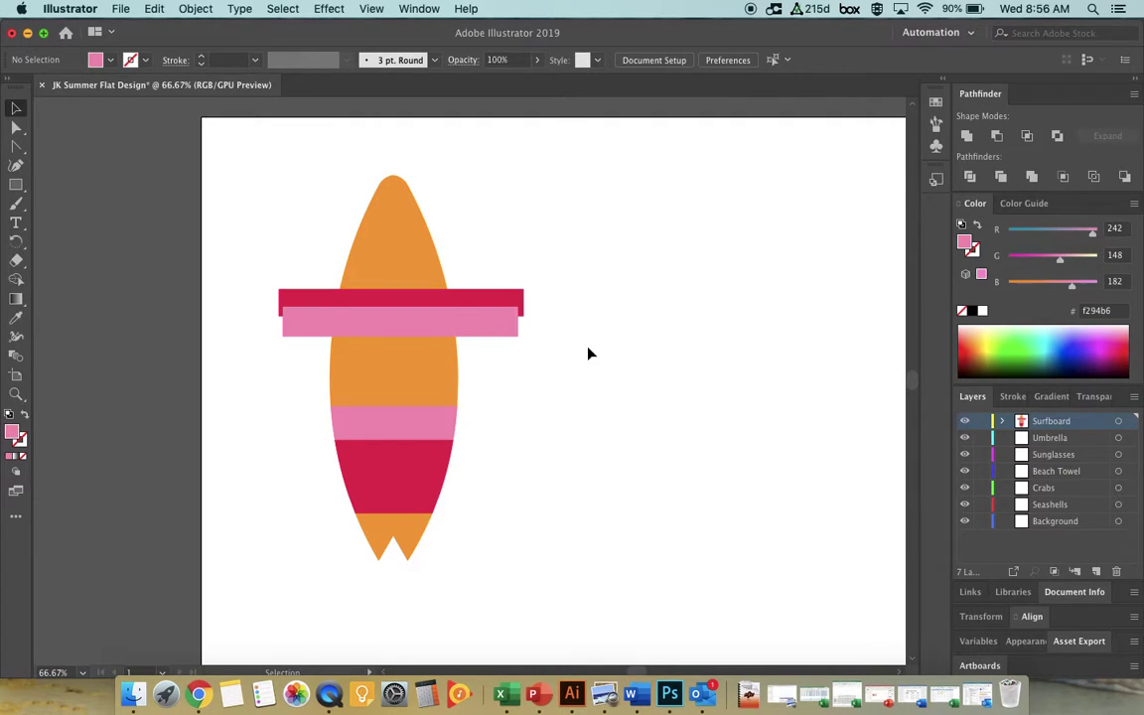
pyautogui.moveTo(263, 146); pyautogui.dragTo(544, 586)
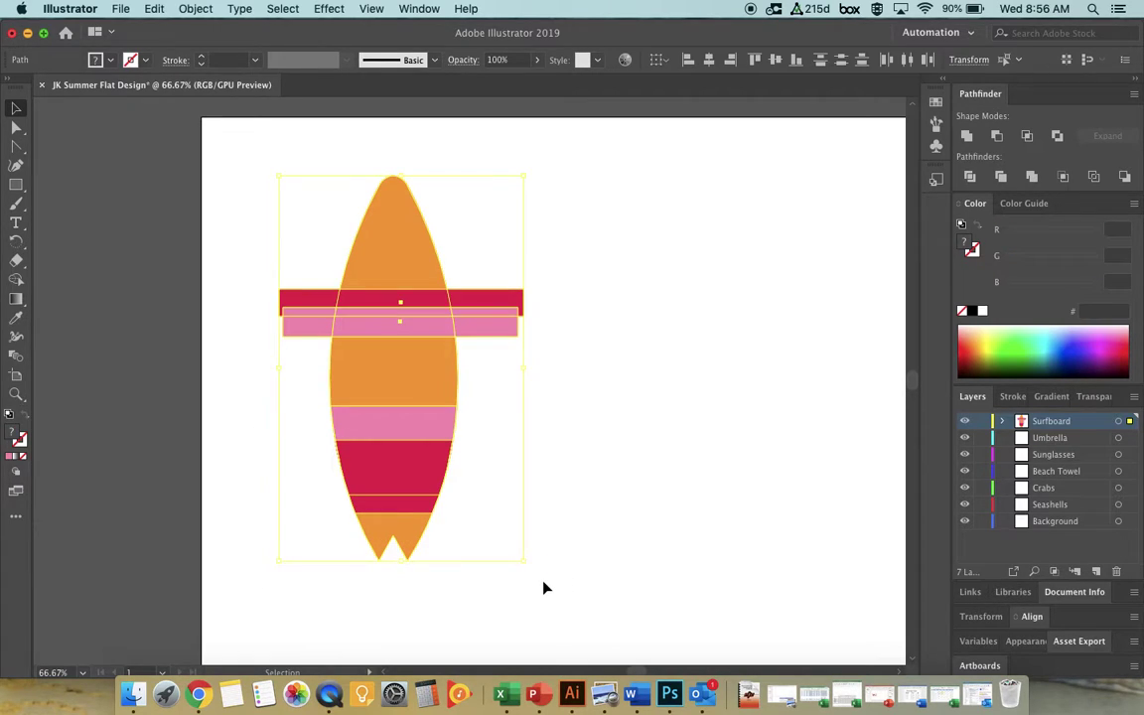
# Trim the ends of the upper red and pink bars outside the surfboard with the Shape Builder and deselect the artwork
pyautogui.hotkey('shift', 'm')
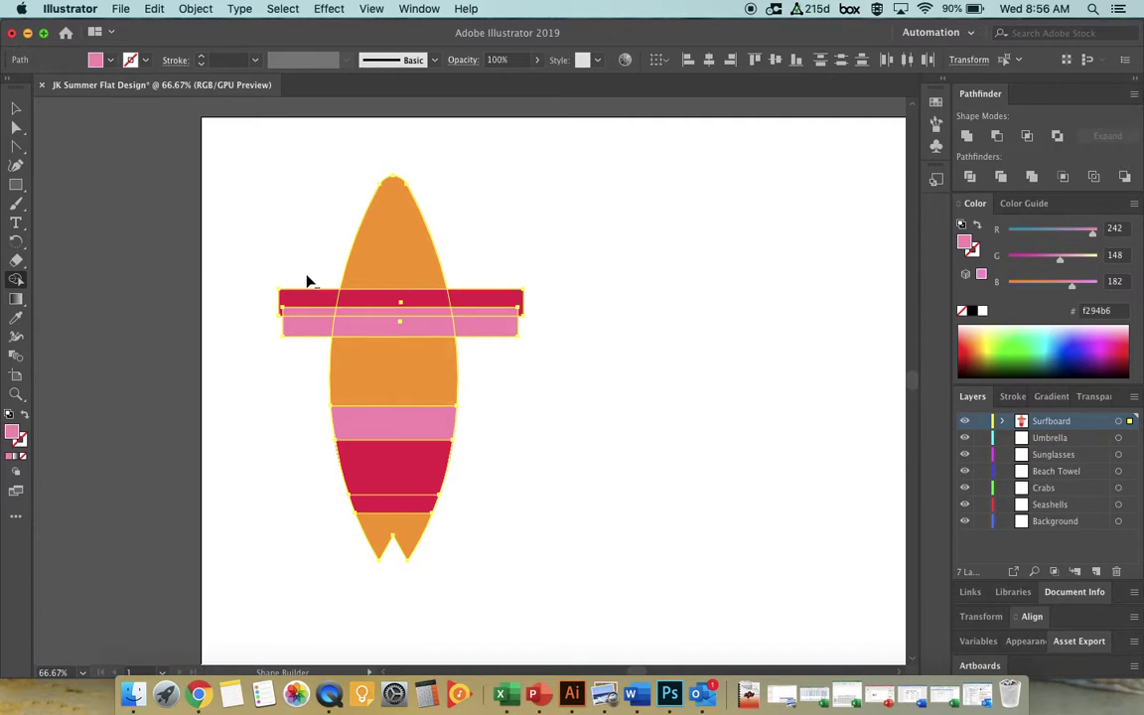
pyautogui.keyDown('alt'); pyautogui.click(313, 298); pyautogui.keyUp('alt')
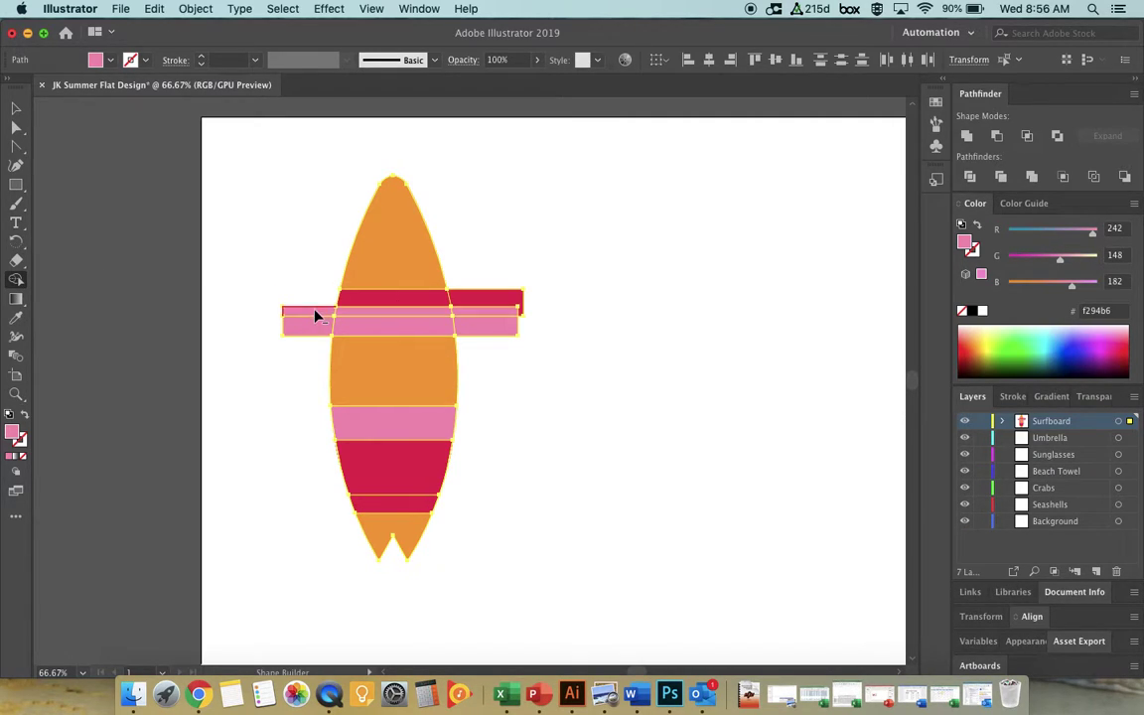
pyautogui.keyDown('alt'); pyautogui.click(314, 320); pyautogui.keyUp('alt')
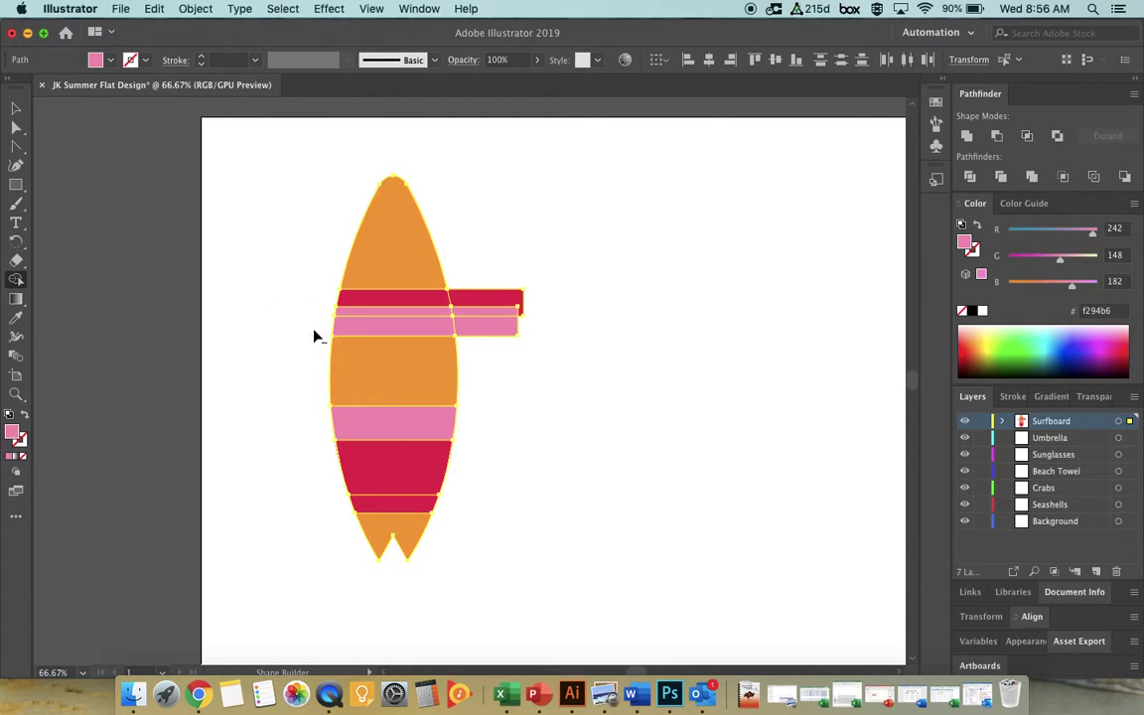
pyautogui.keyDown('alt'); pyautogui.click(473, 309); pyautogui.keyUp('alt')
pyautogui.keyDown('alt'); pyautogui.click(477, 327); pyautogui.keyUp('alt')
pyautogui.press('v')
pyautogui.click(275, 265)
pyautogui.click(562, 278)
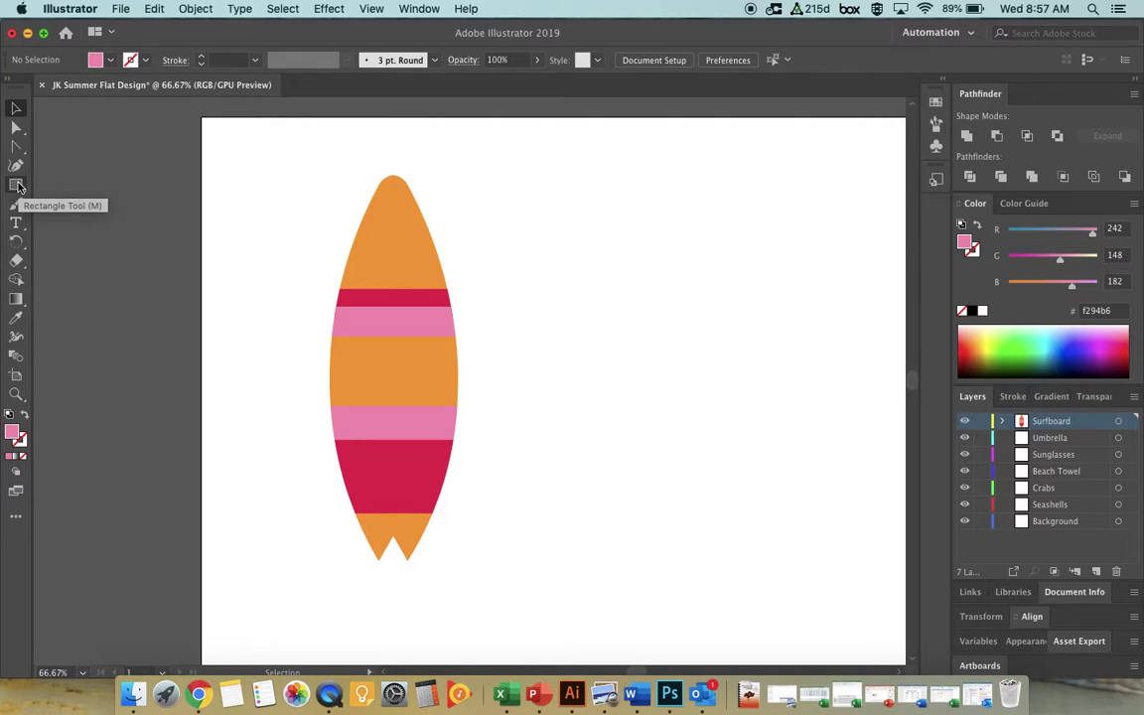
# Draw a circle about 35 px in diameter beside the surfboard's upper part and fill it with colour f9d1aa
pyautogui.moveTo(18, 186); pyautogui.dragTo(90, 203)
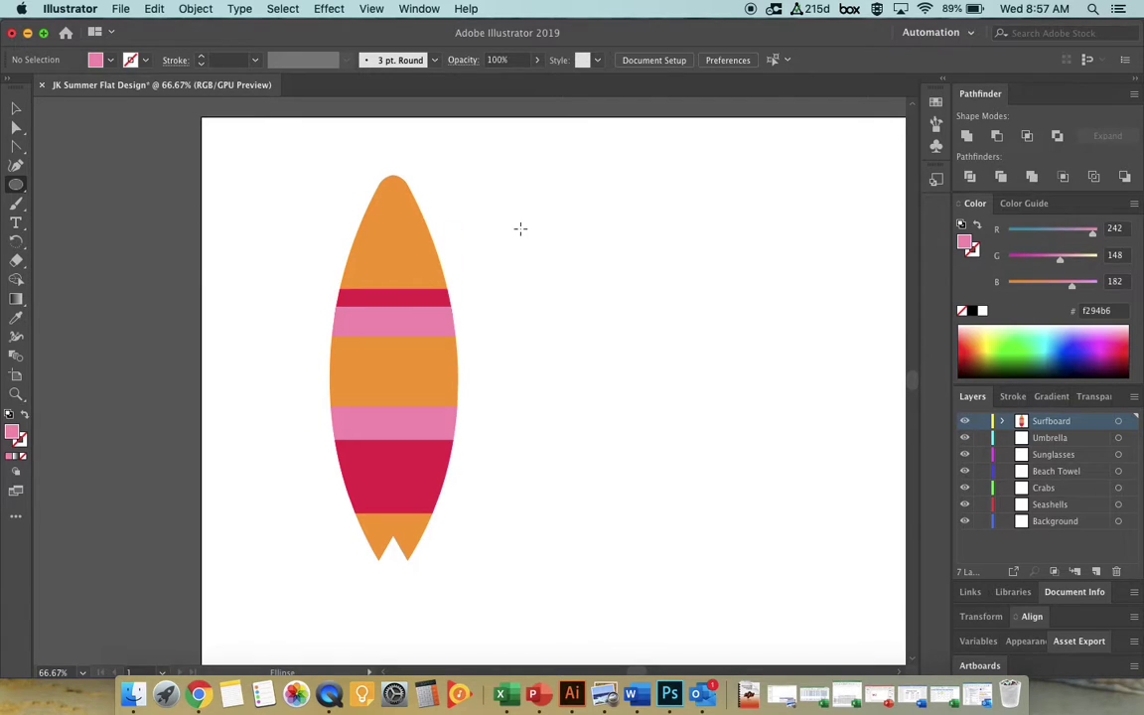
pyautogui.moveTo(487, 207); pyautogui.dragTo(516, 231)
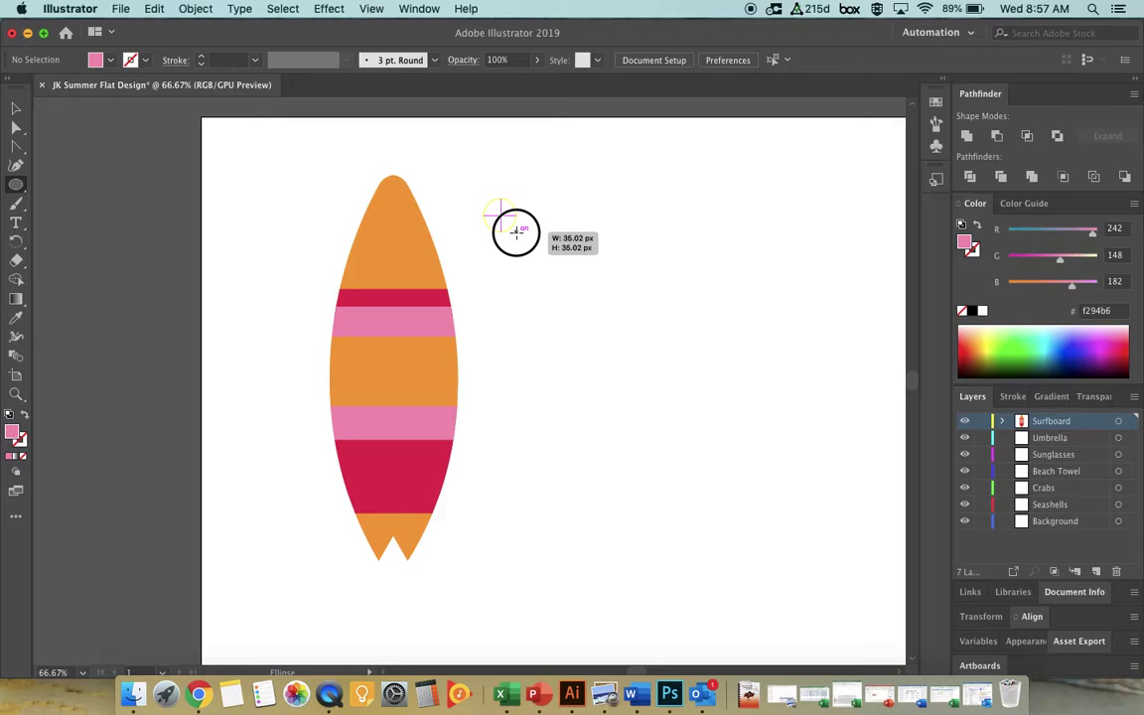
pyautogui.moveTo(516, 232); pyautogui.dragTo(518, 234)
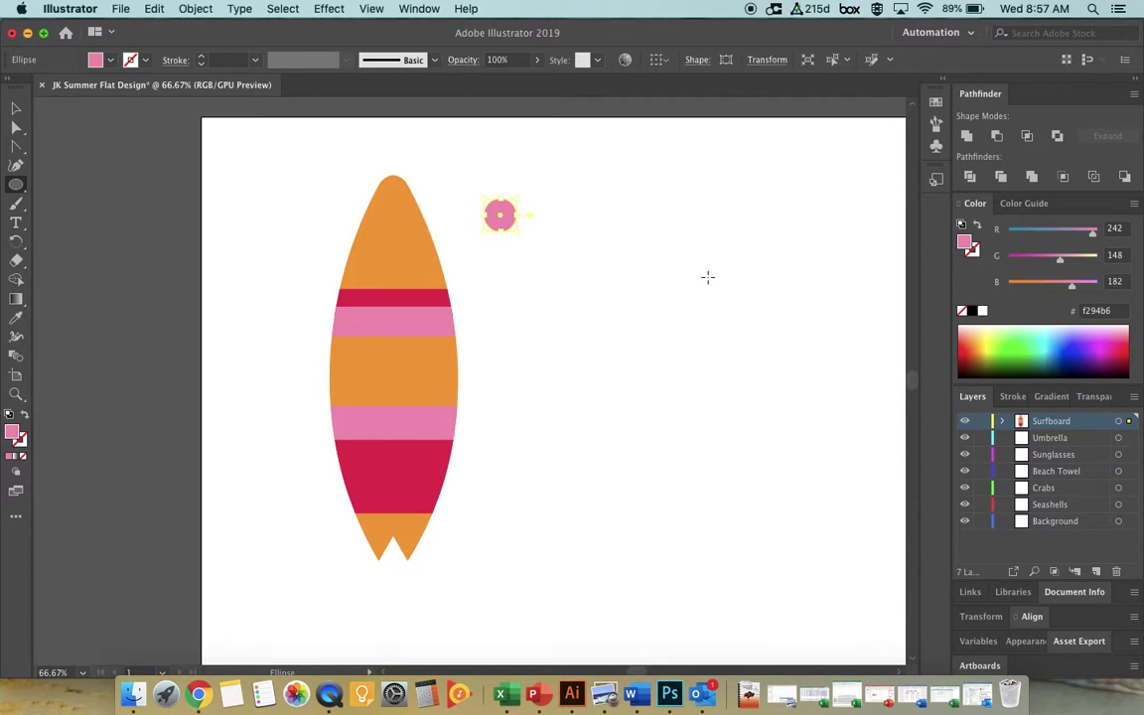
pyautogui.click(696, 61)
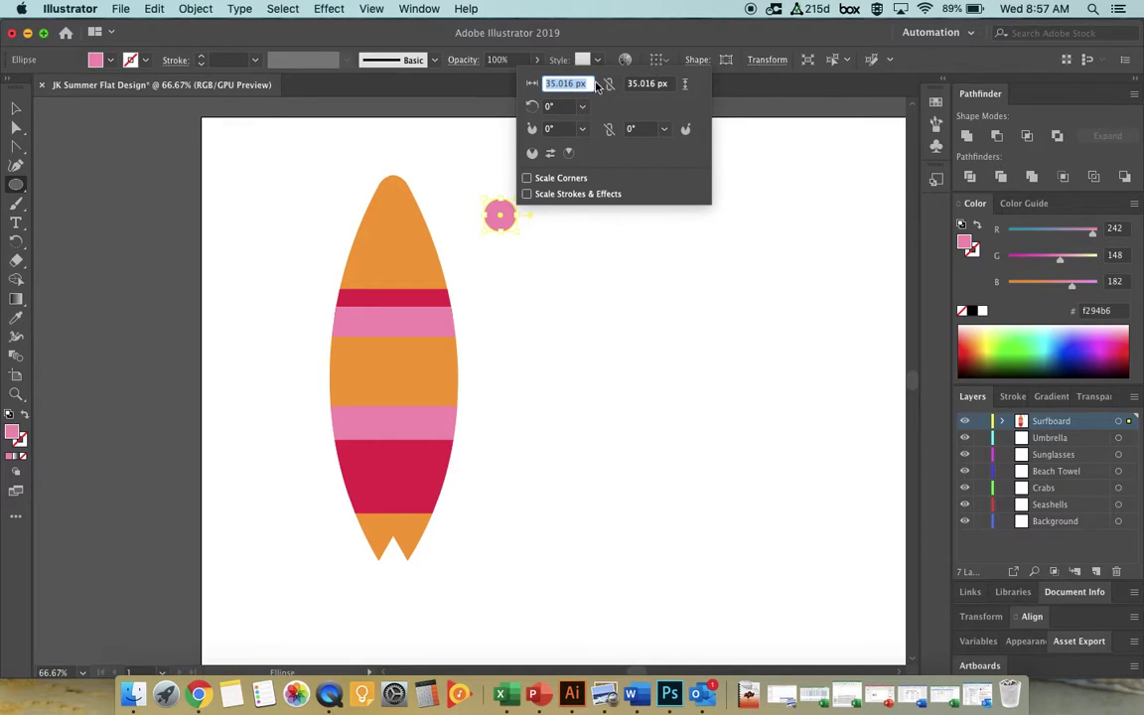
pyautogui.click(658, 66)
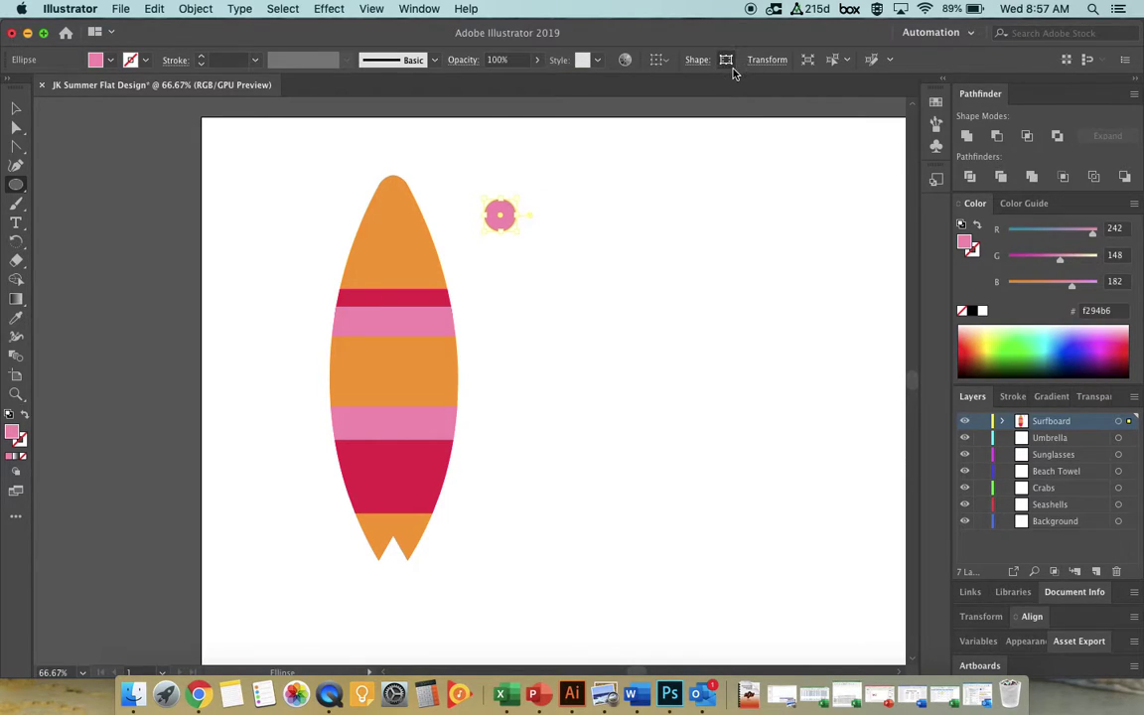
pyautogui.doubleClick(12, 432)
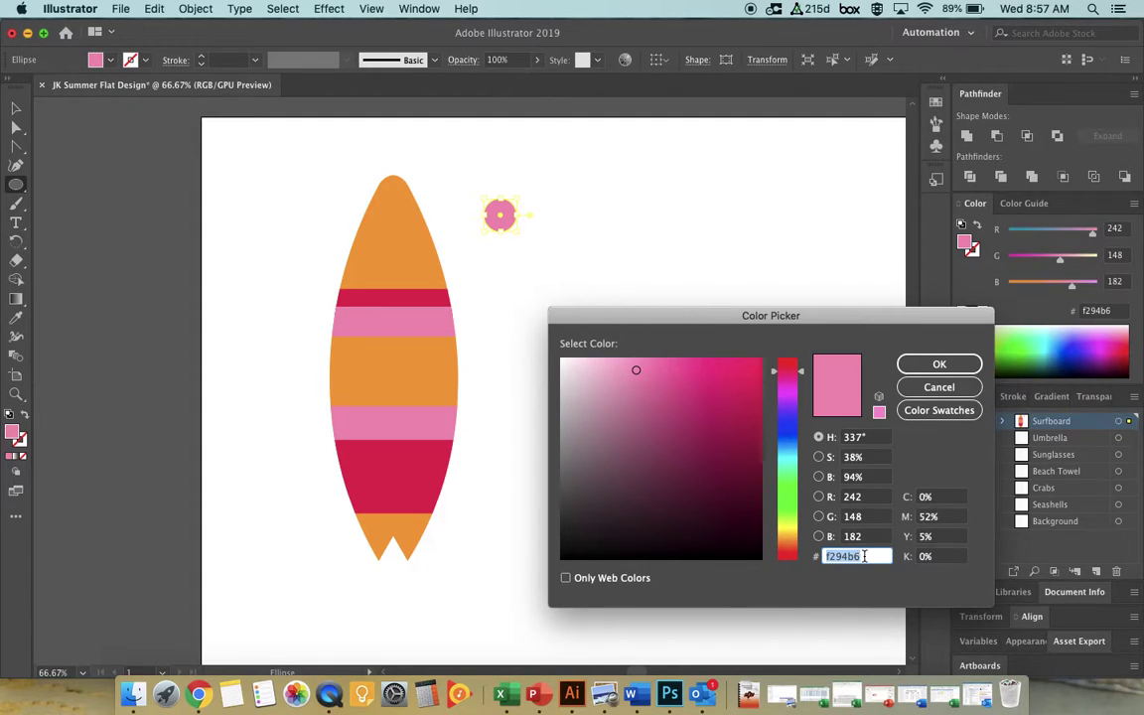
pyautogui.write('f9d1aa')
pyautogui.press('Return')
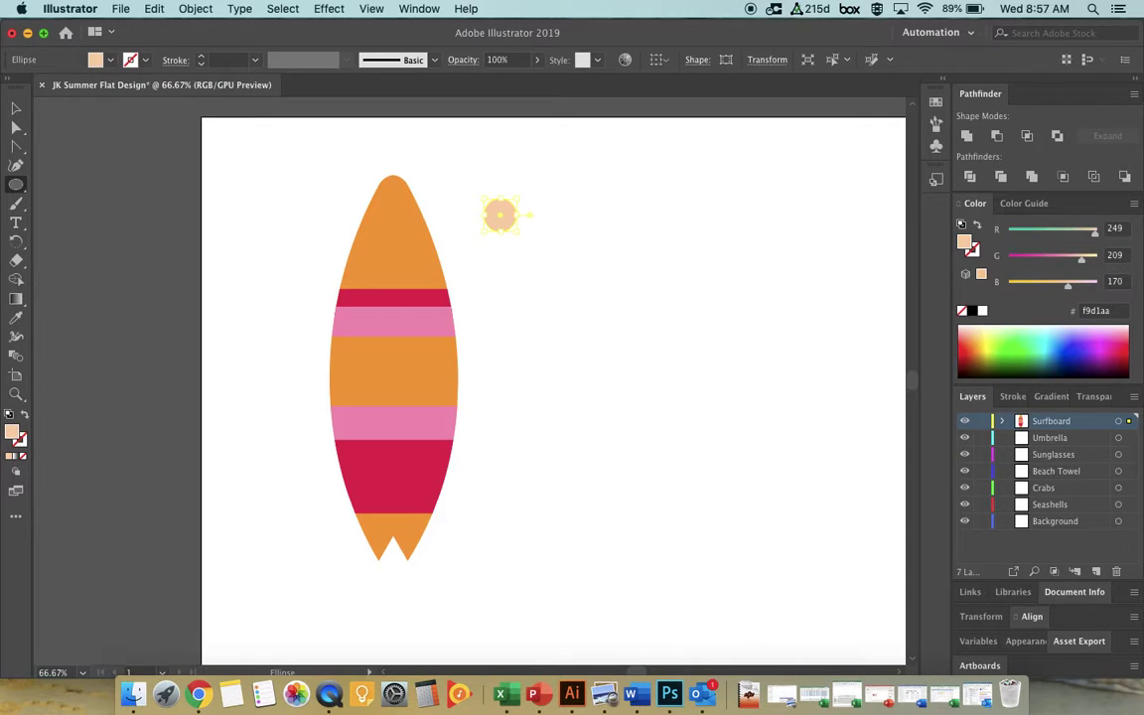
# Move the pale circle onto the surfboard's upper orange area near its left edge, shrink it slightly, and deselect it
pyautogui.click(16, 107)
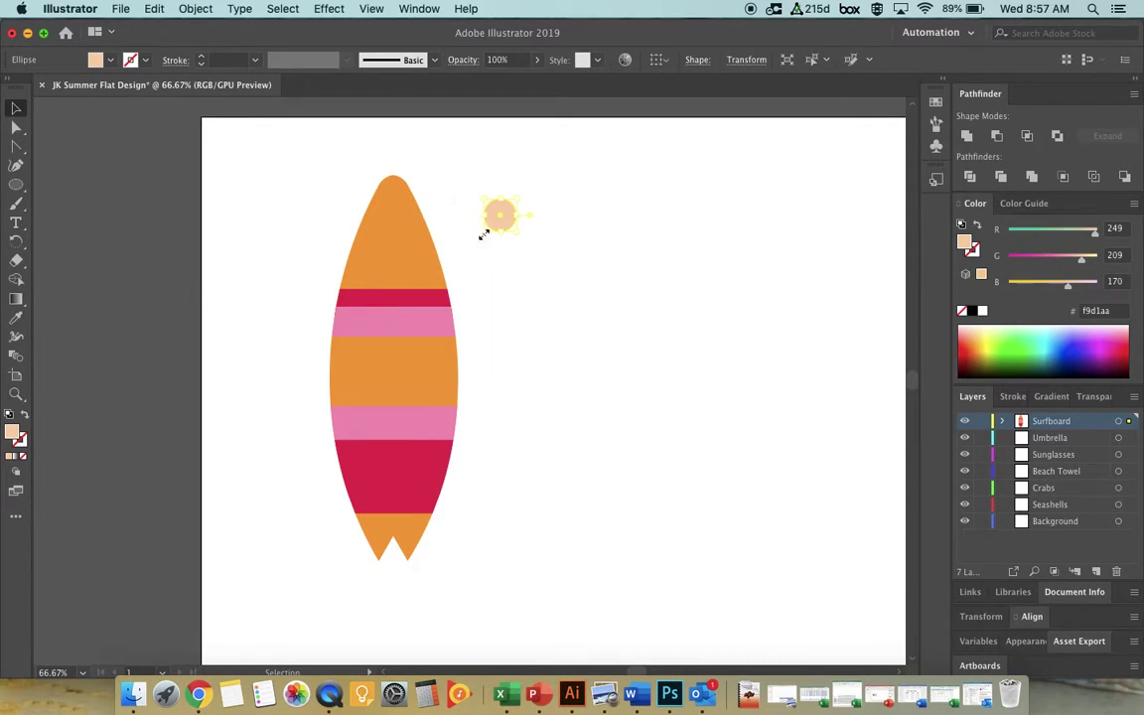
pyautogui.moveTo(504, 216); pyautogui.dragTo(381, 254)
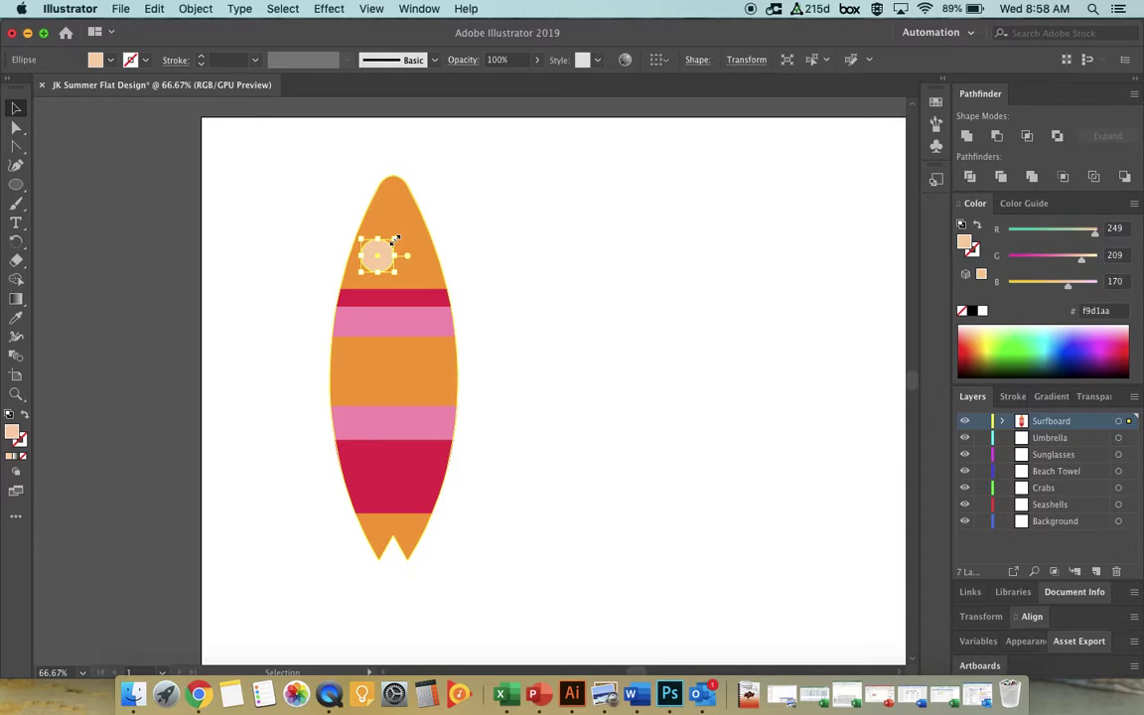
pyautogui.moveTo(394, 239); pyautogui.dragTo(377, 240)
pyautogui.click(502, 232)
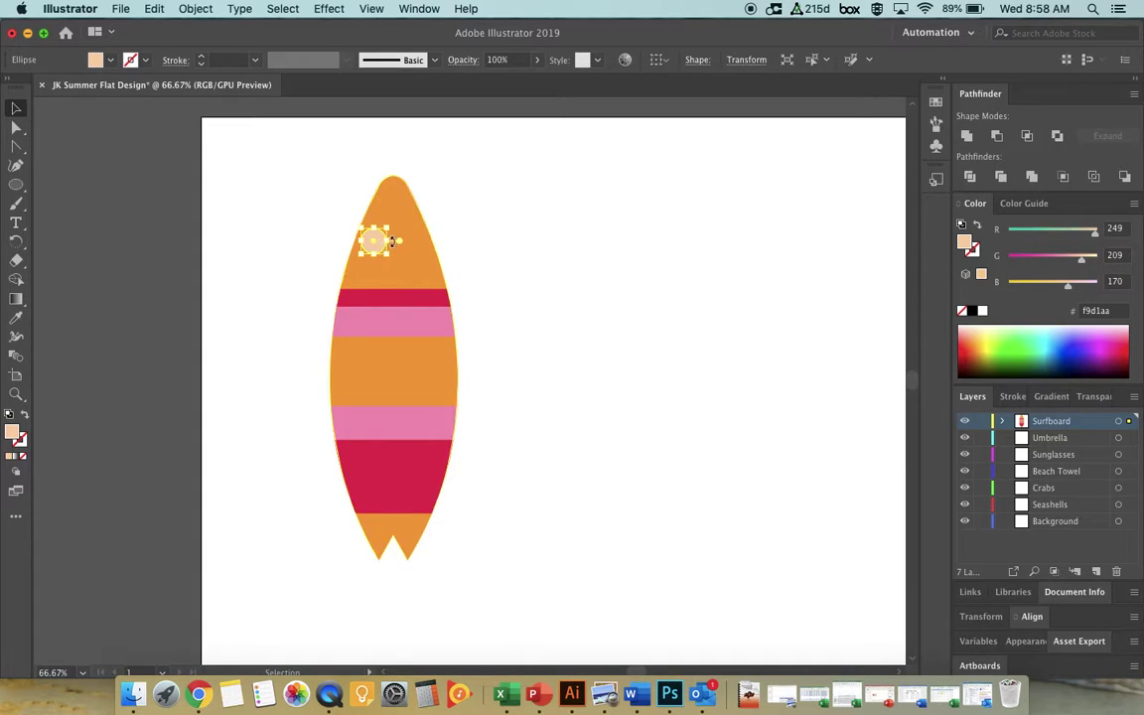
pyautogui.click(466, 212)
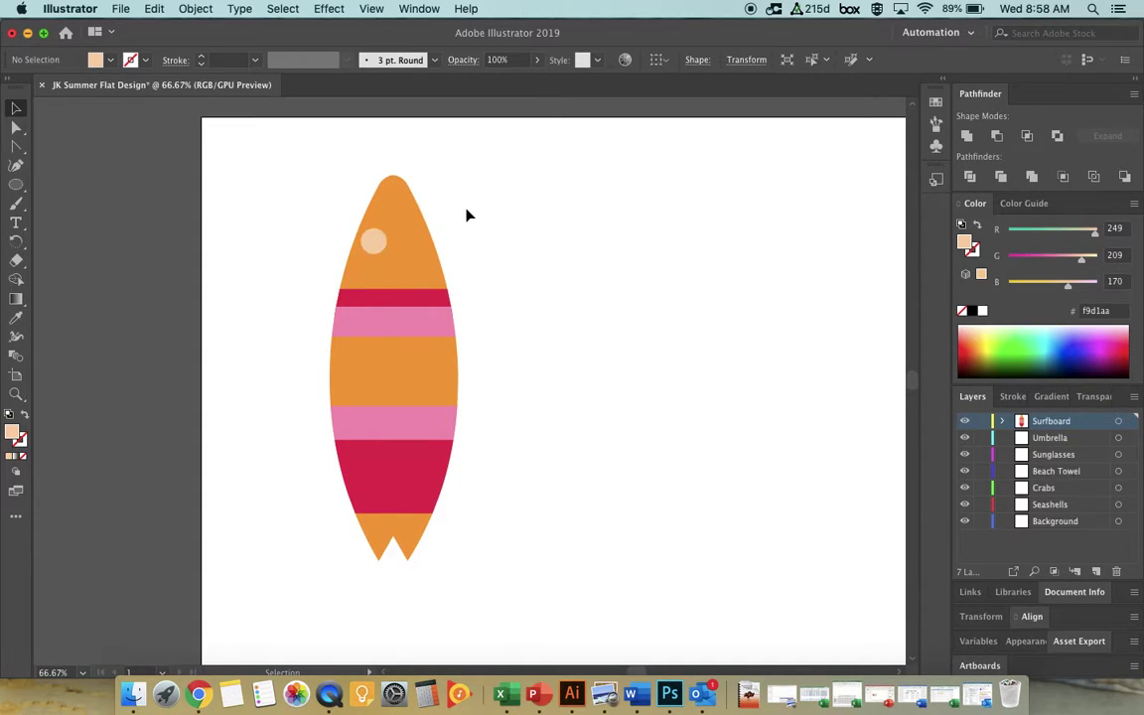
pyautogui.click(379, 245)
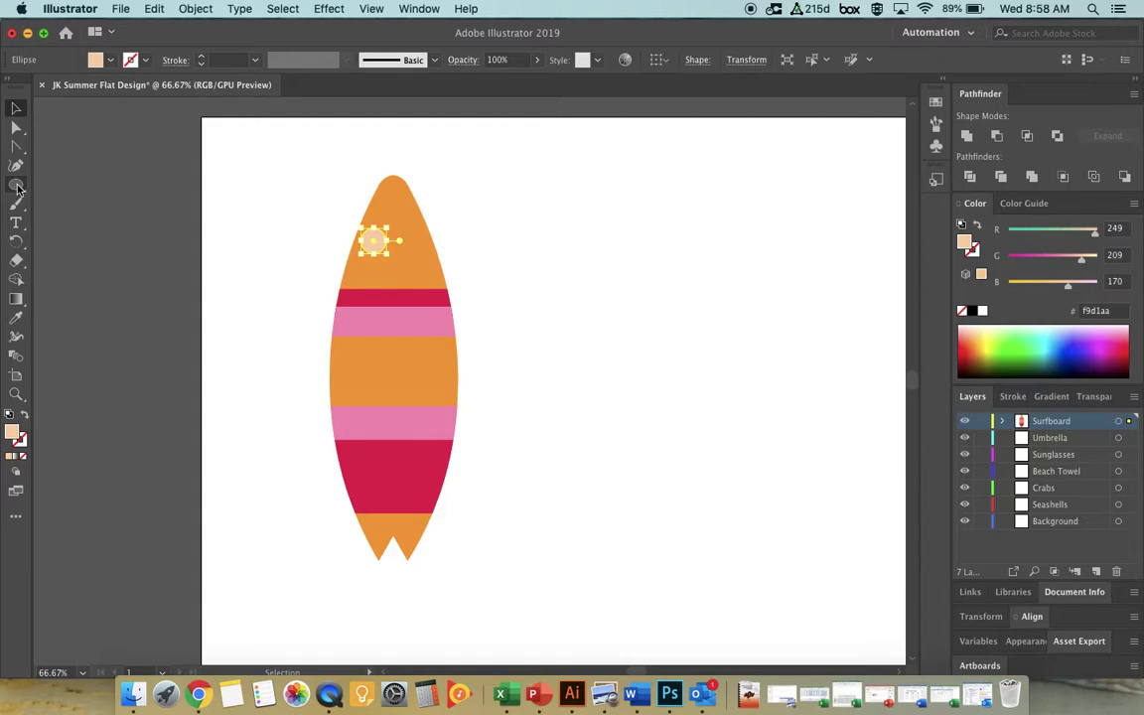
pyautogui.click(519, 233)
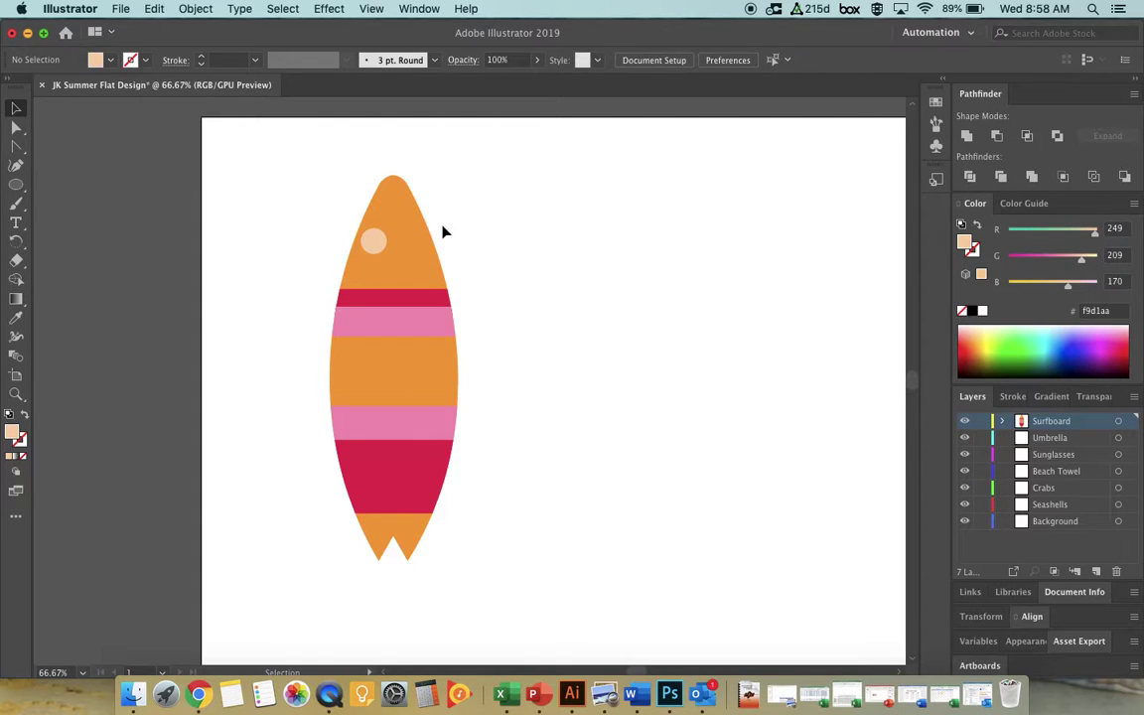
# Try duplicating the pale circle by copy and paste, and delete the pasted copy
pyautogui.click(374, 248)
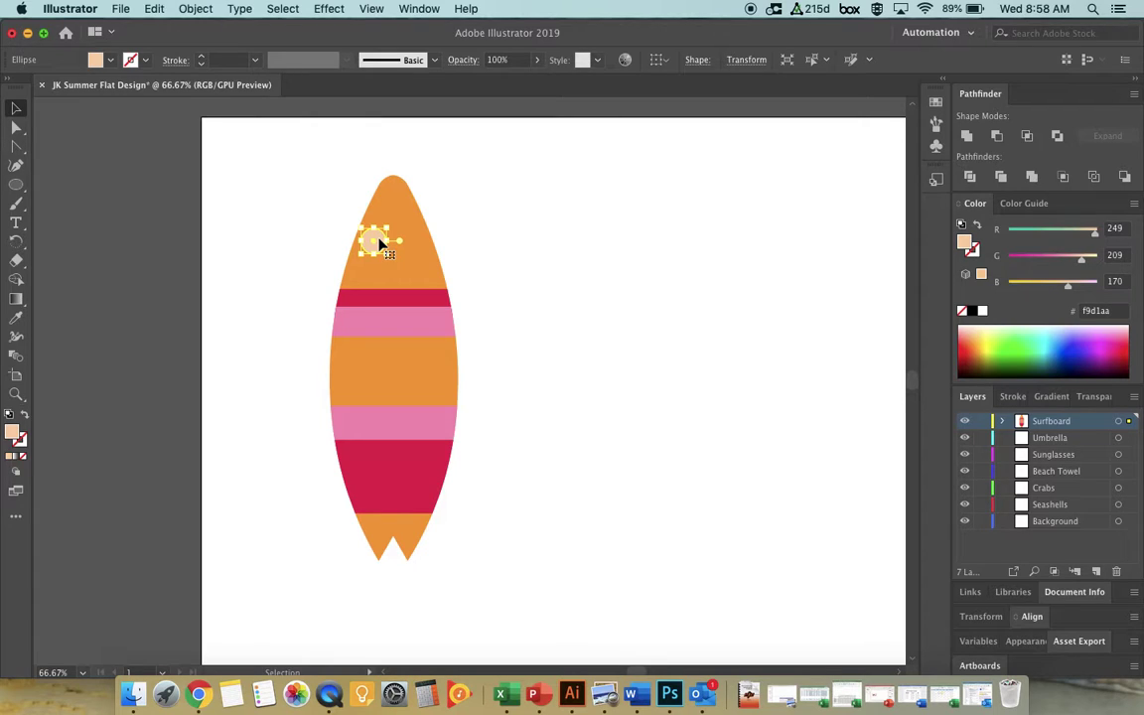
pyautogui.press('a')
pyautogui.press('v')
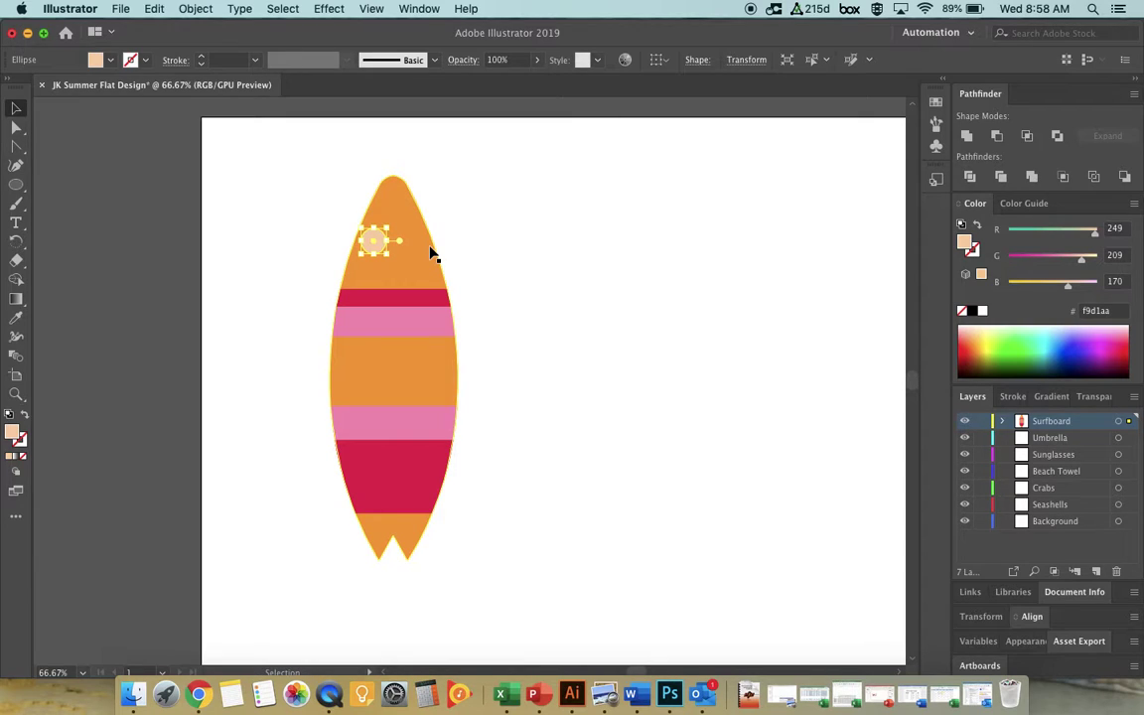
pyautogui.press('super+v')
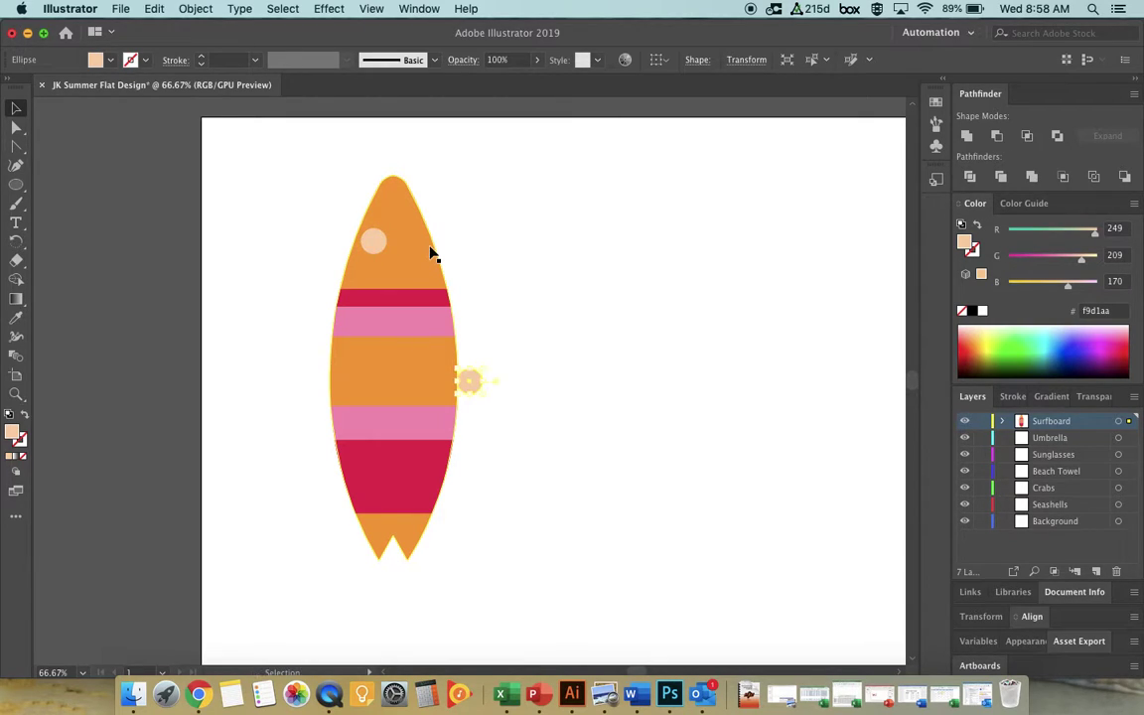
pyautogui.moveTo(470, 381); pyautogui.dragTo(491, 231)
pyautogui.press('Delete')
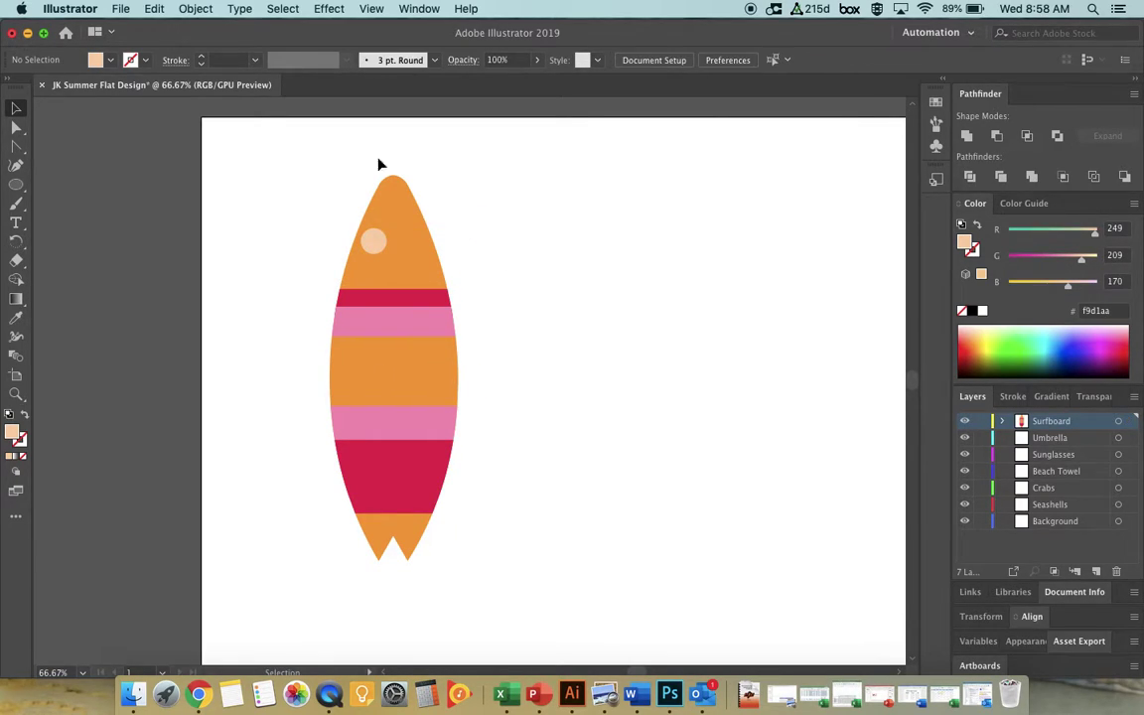
# Add two smaller copies of the pale circle on the surfboard, one to its lower left and one to its lower right
pyautogui.moveTo(391, 240); pyautogui.dragTo(375, 242)
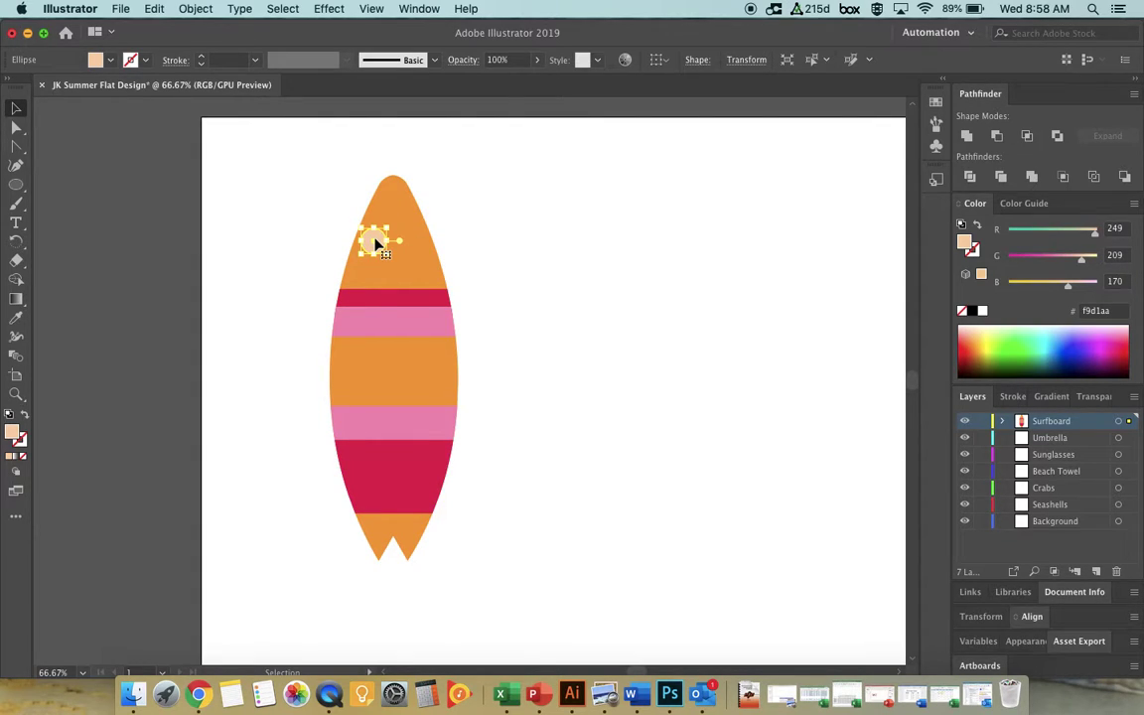
pyautogui.moveTo(380, 249); pyautogui.dragTo(404, 266)
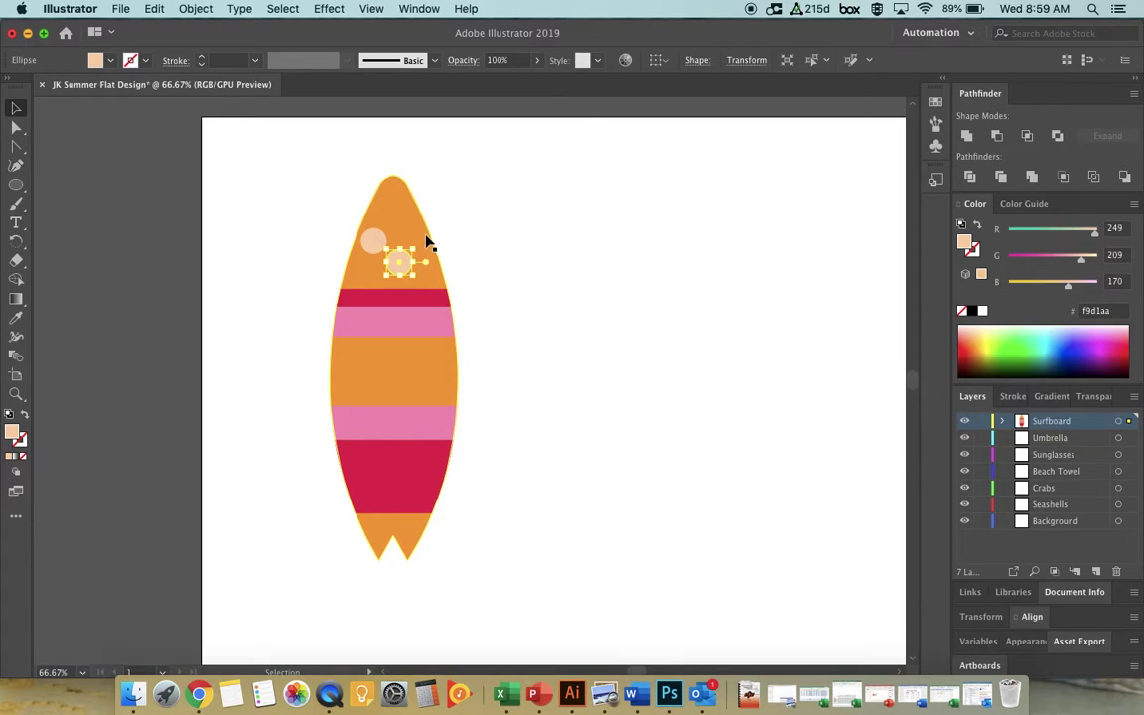
pyautogui.moveTo(411, 253); pyautogui.dragTo(362, 267)
pyautogui.click(408, 255)
pyautogui.click(364, 270)
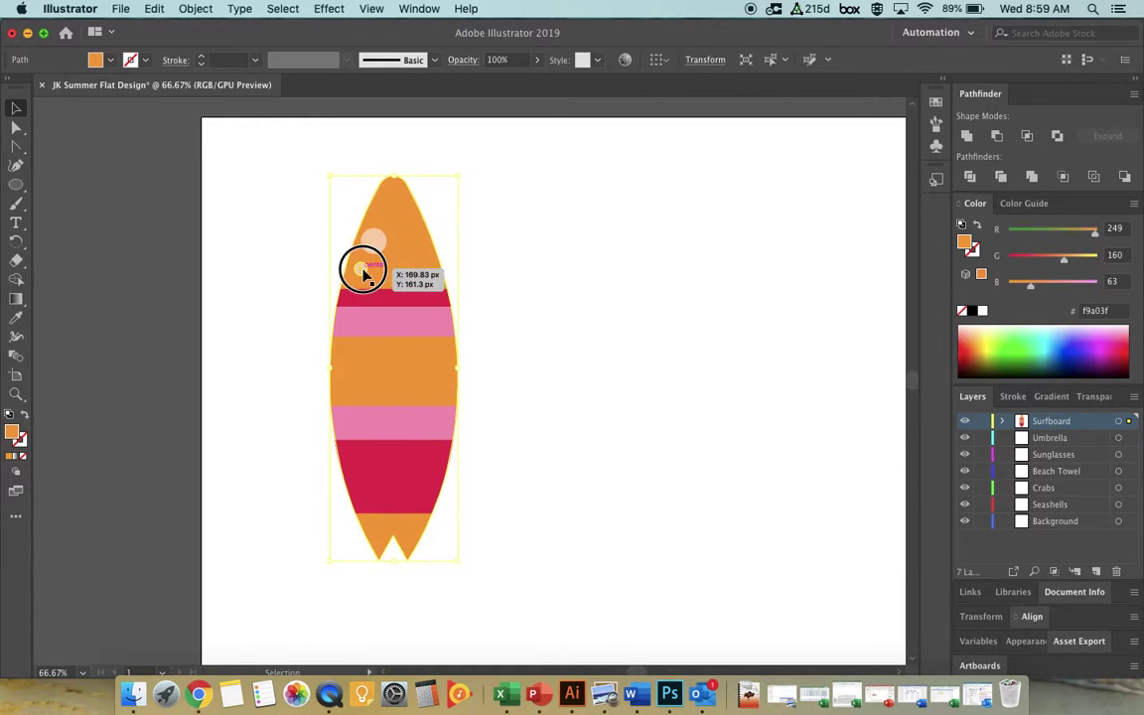
pyautogui.moveTo(363, 272); pyautogui.dragTo(395, 259)
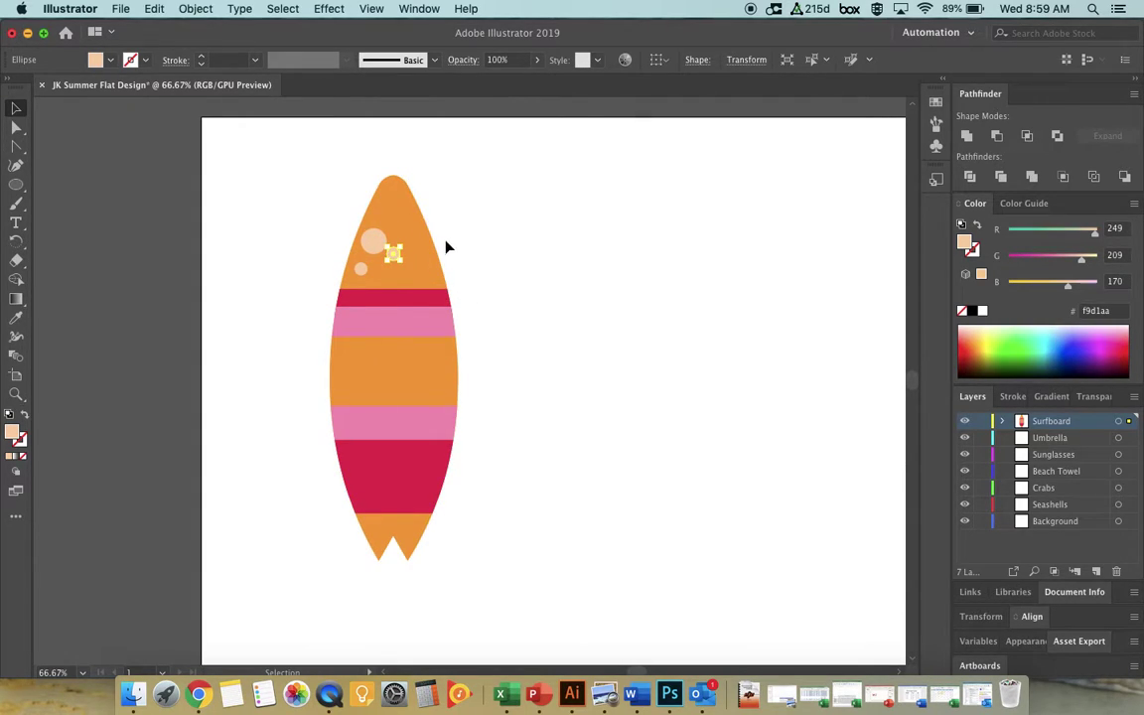
pyautogui.click(461, 246)
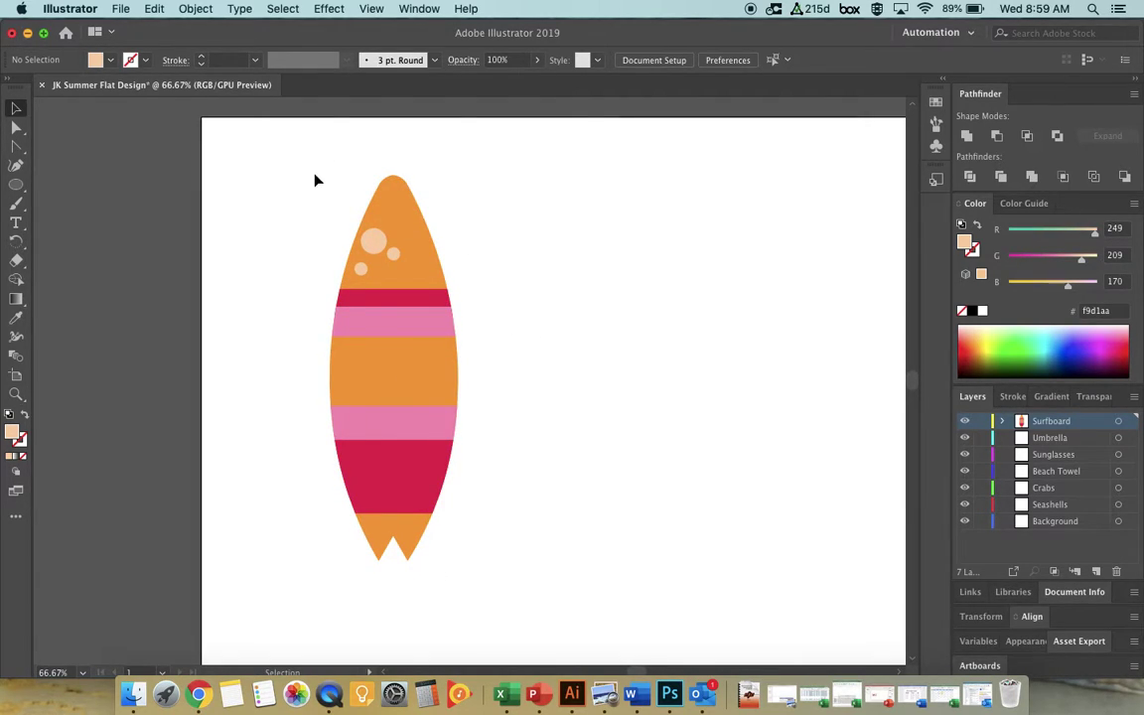
# Draw a tall rectangle covering the surfboard's right half from its centre line and give it the red stripe's colour with the Eyedropper
pyautogui.click(17, 186)
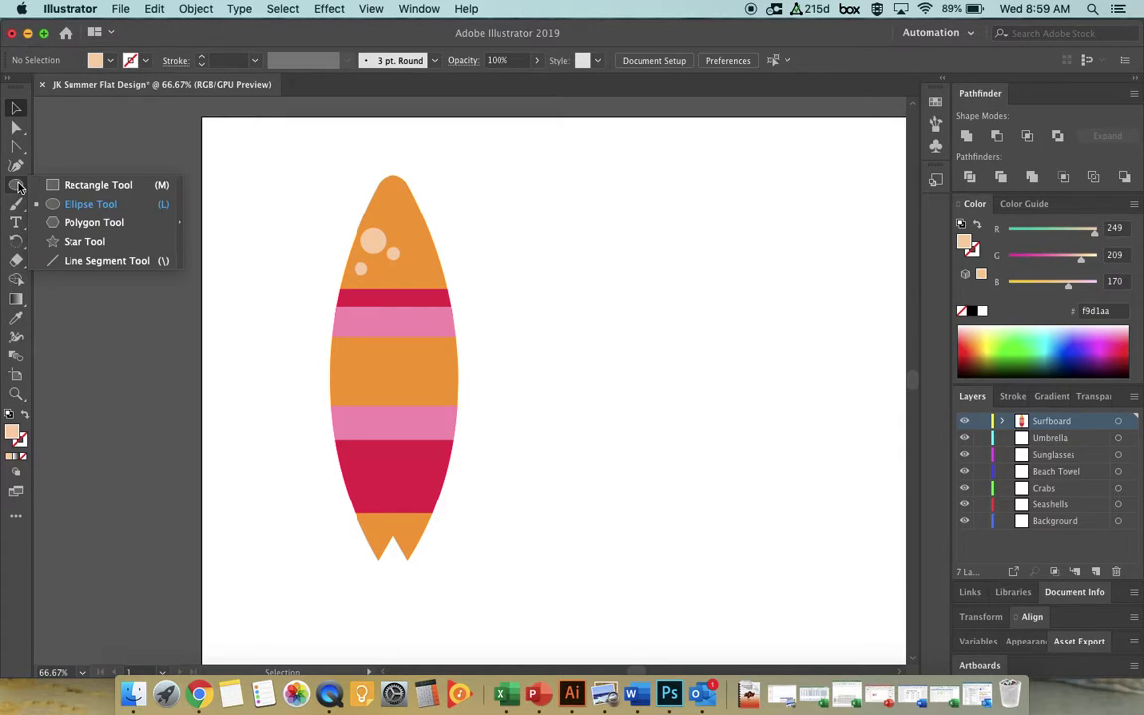
pyautogui.click(77, 187)
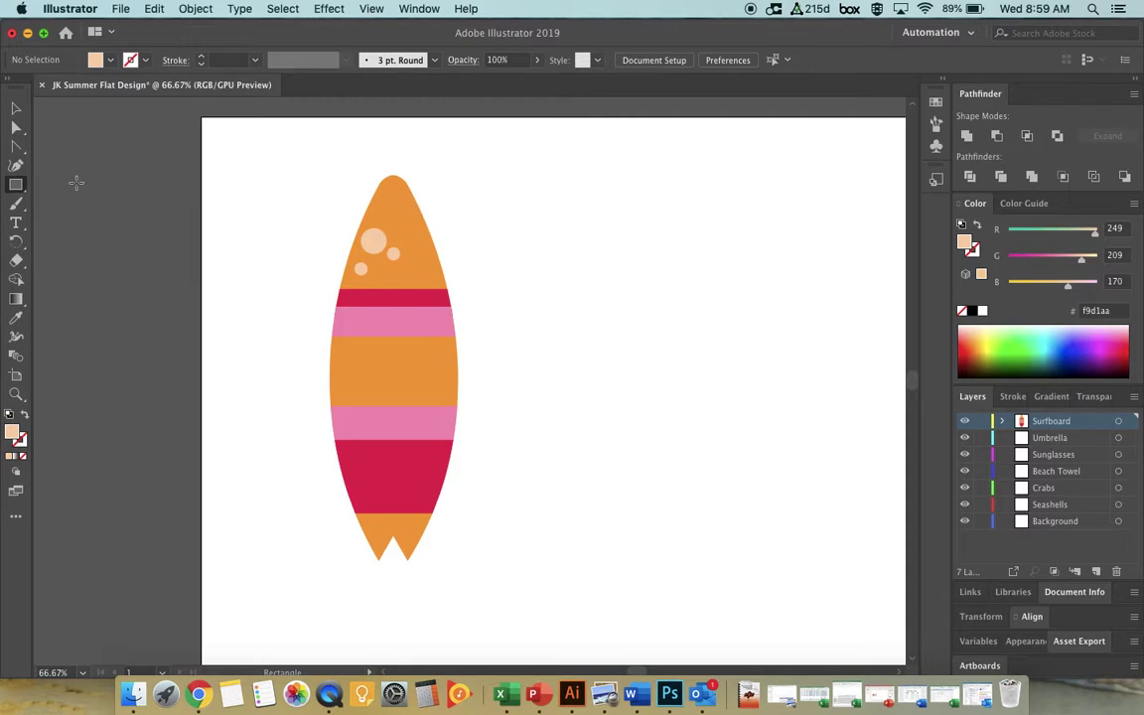
pyautogui.moveTo(392, 126); pyautogui.dragTo(529, 592)
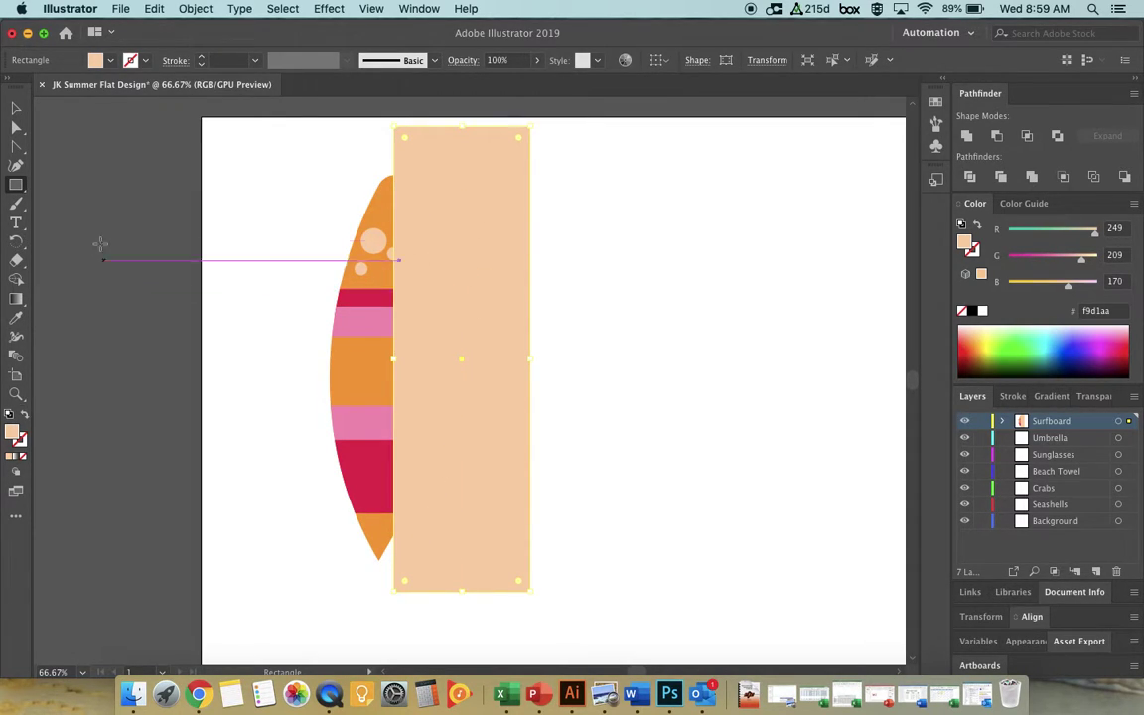
pyautogui.click(16, 319)
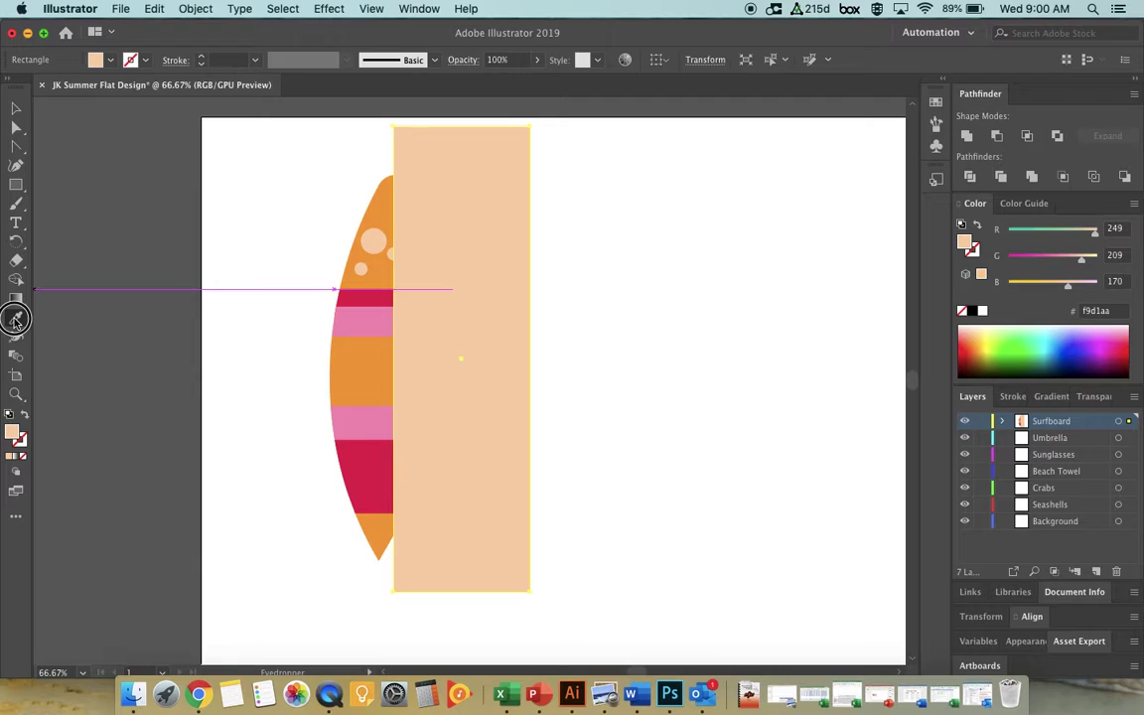
pyautogui.click(376, 298)
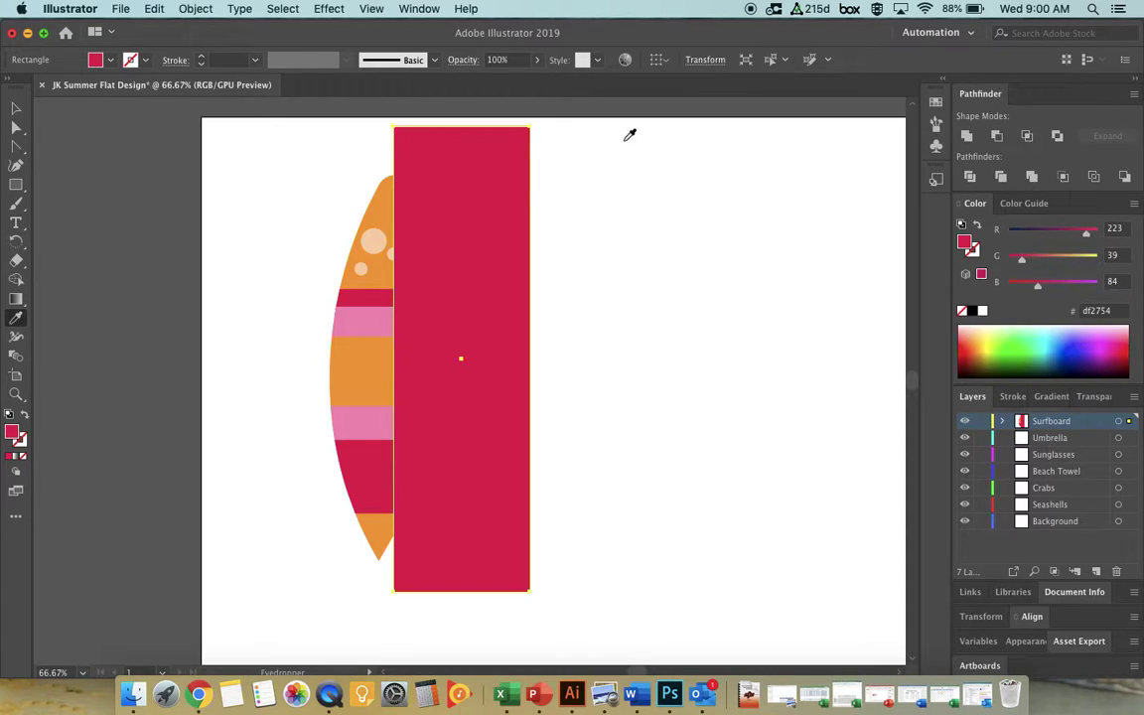
# Set the red rectangle's blend mode to Multiply and its opacity to 30%, and deselect it
pyautogui.click(421, 8)
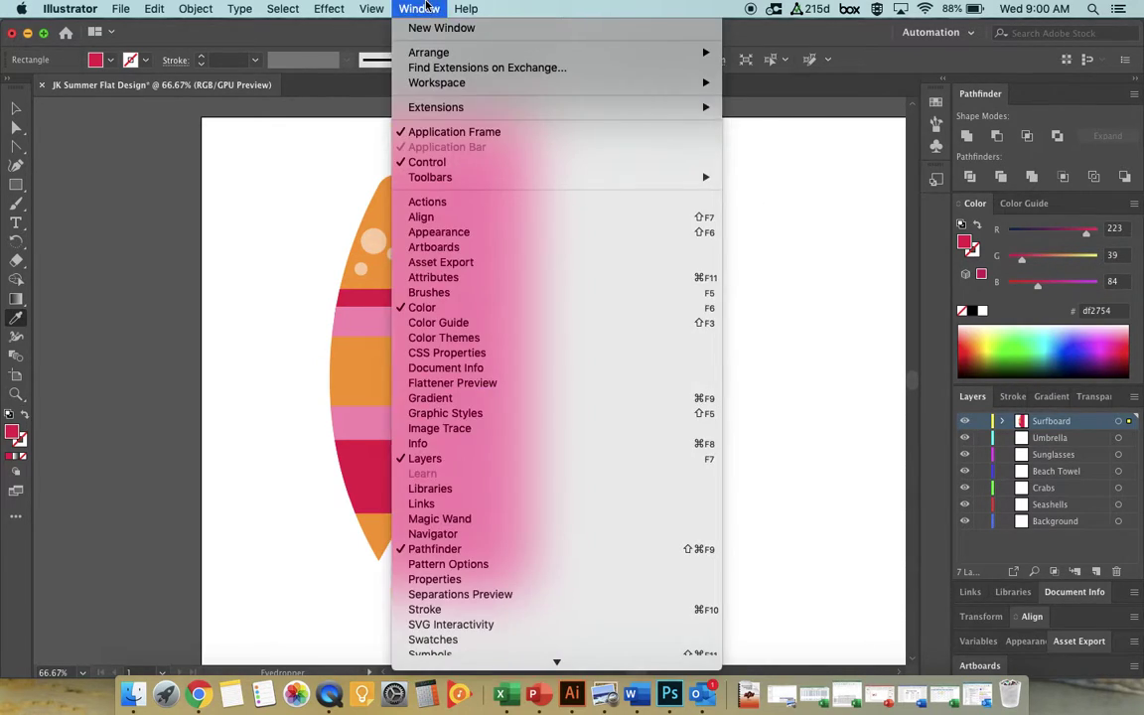
pyautogui.scroll(-3, 437, 623)
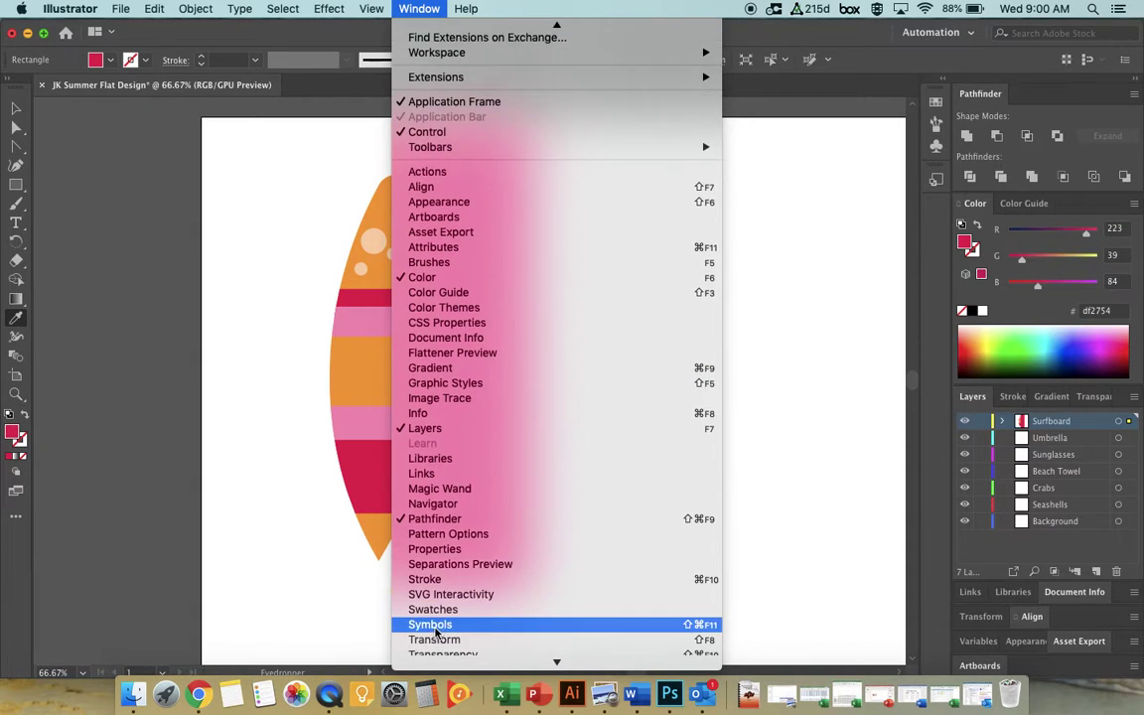
pyautogui.click(437, 625)
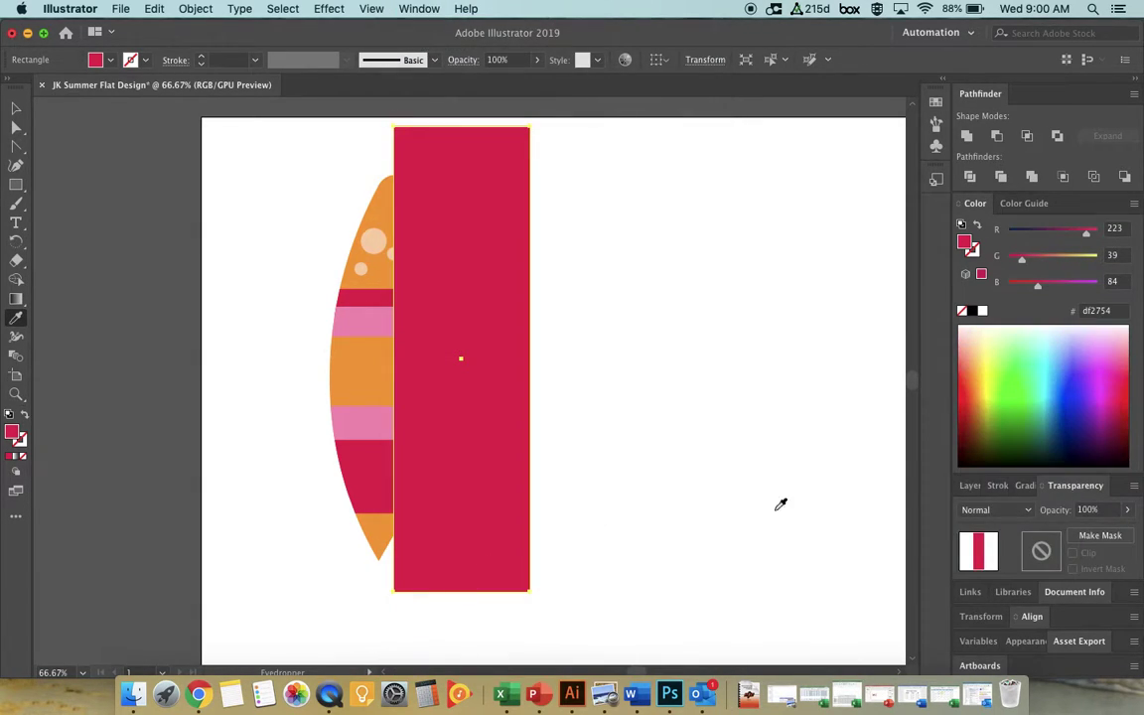
pyautogui.click(1029, 512)
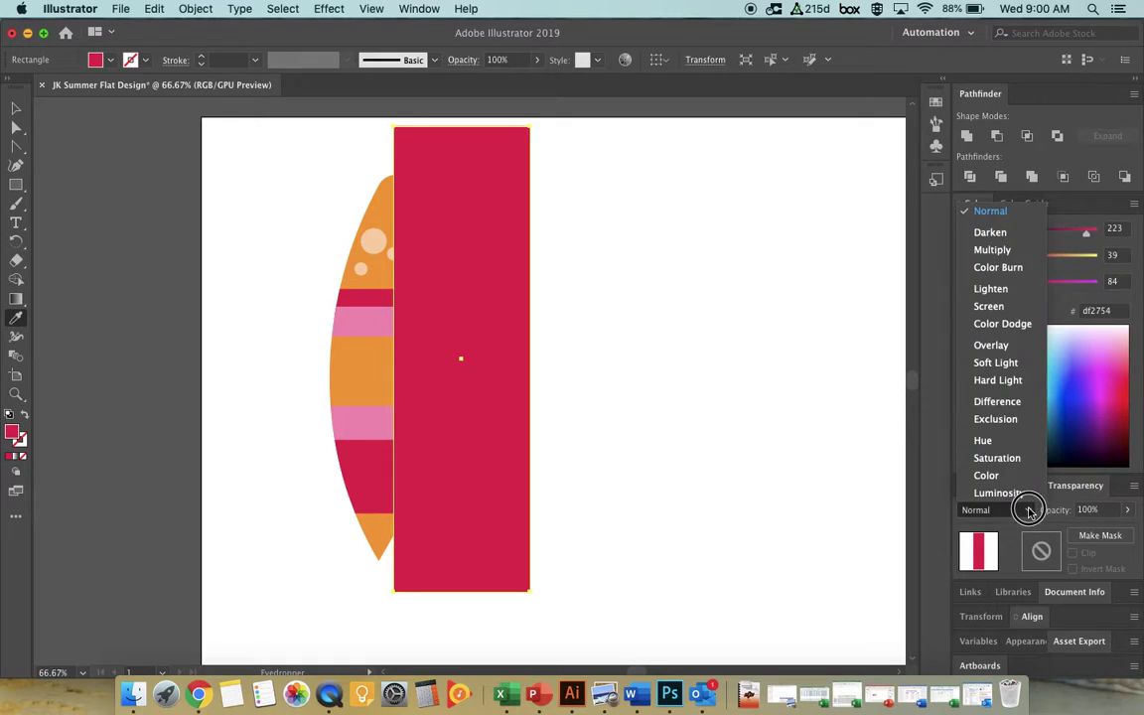
pyautogui.click(993, 251)
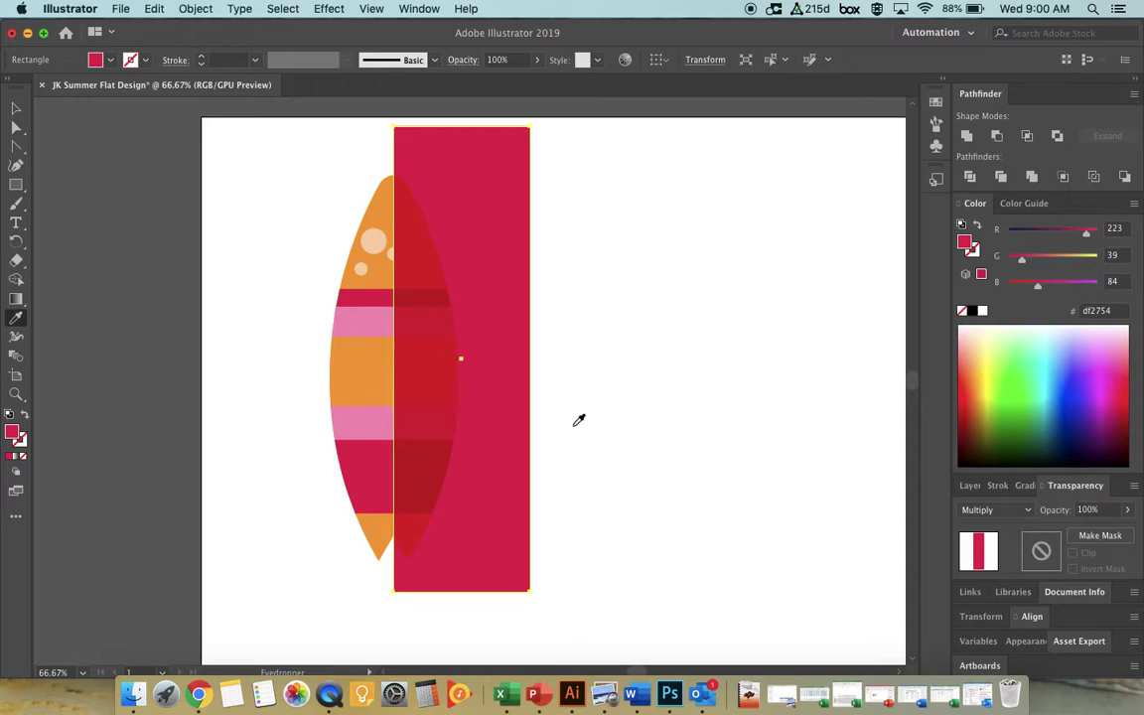
pyautogui.click(1085, 509)
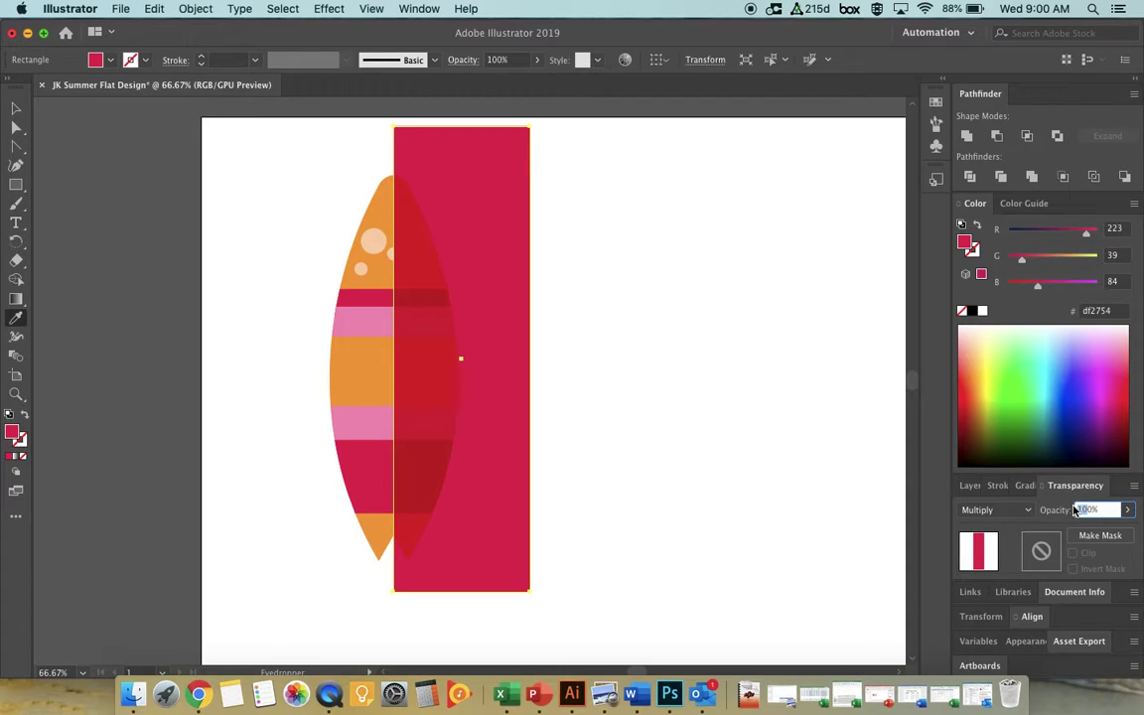
pyautogui.write('30%')
pyautogui.press('Return')
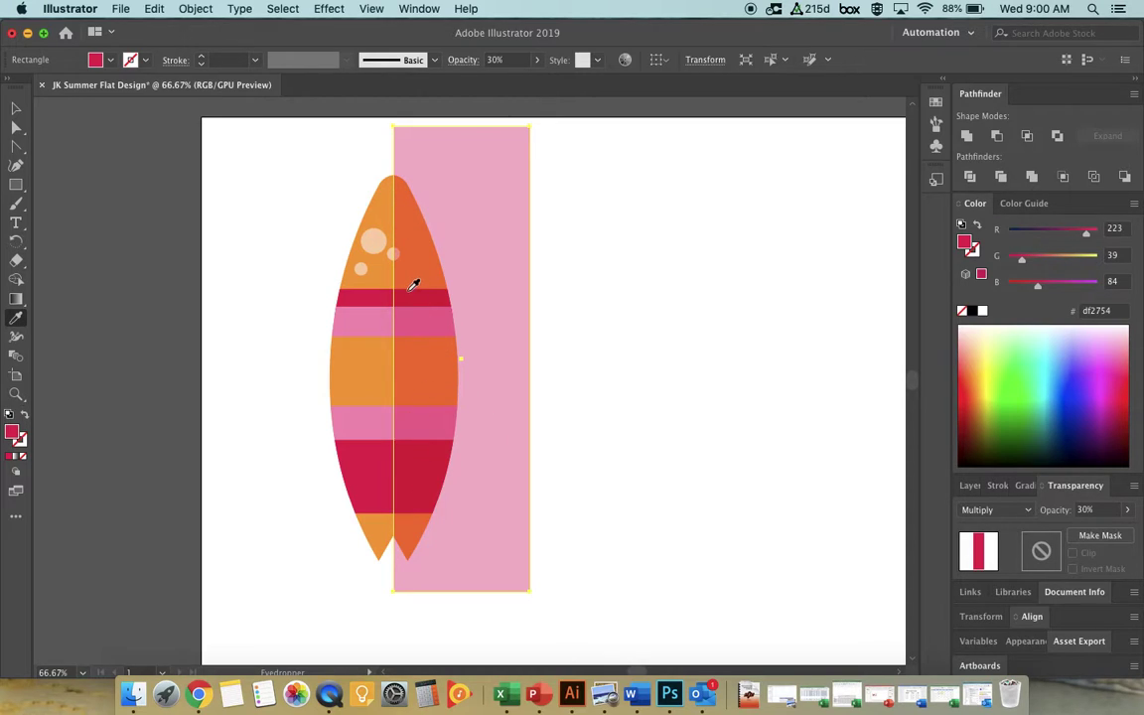
pyautogui.click(15, 108)
pyautogui.click(314, 211)
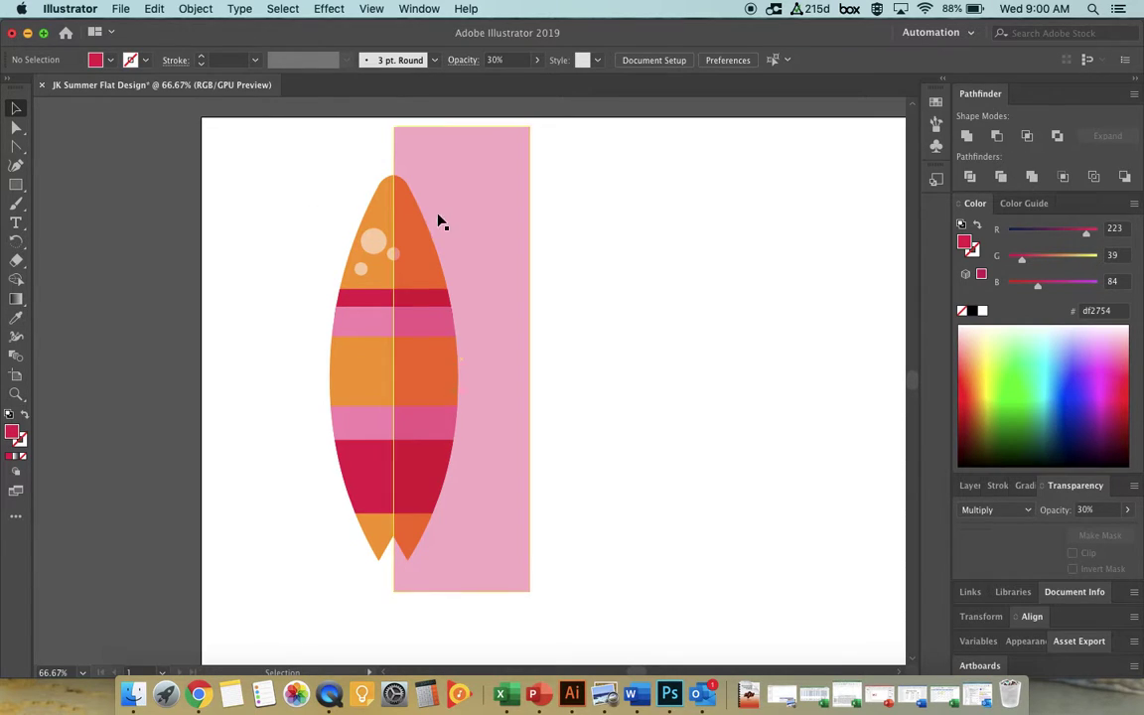
# Select the surfboard with the shading rectangle and remove the rectangle's area outside the board with the Shape Builder tool
pyautogui.moveTo(290, 134); pyautogui.dragTo(590, 612)
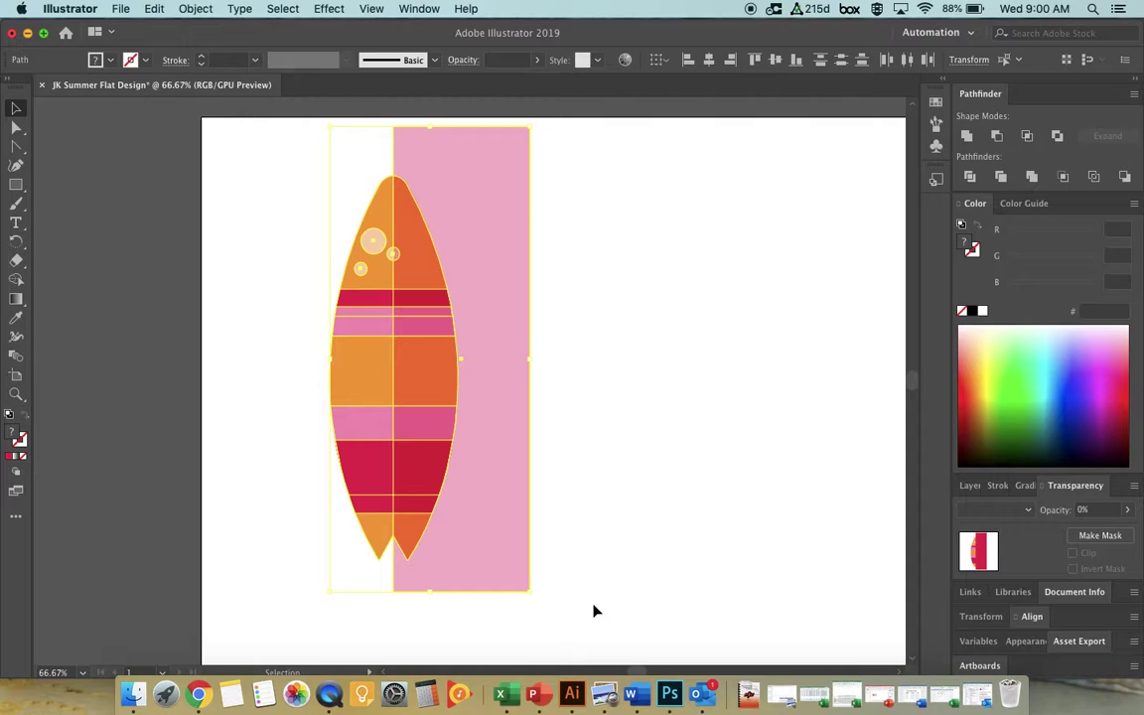
pyautogui.hotkey('shift', 'm')
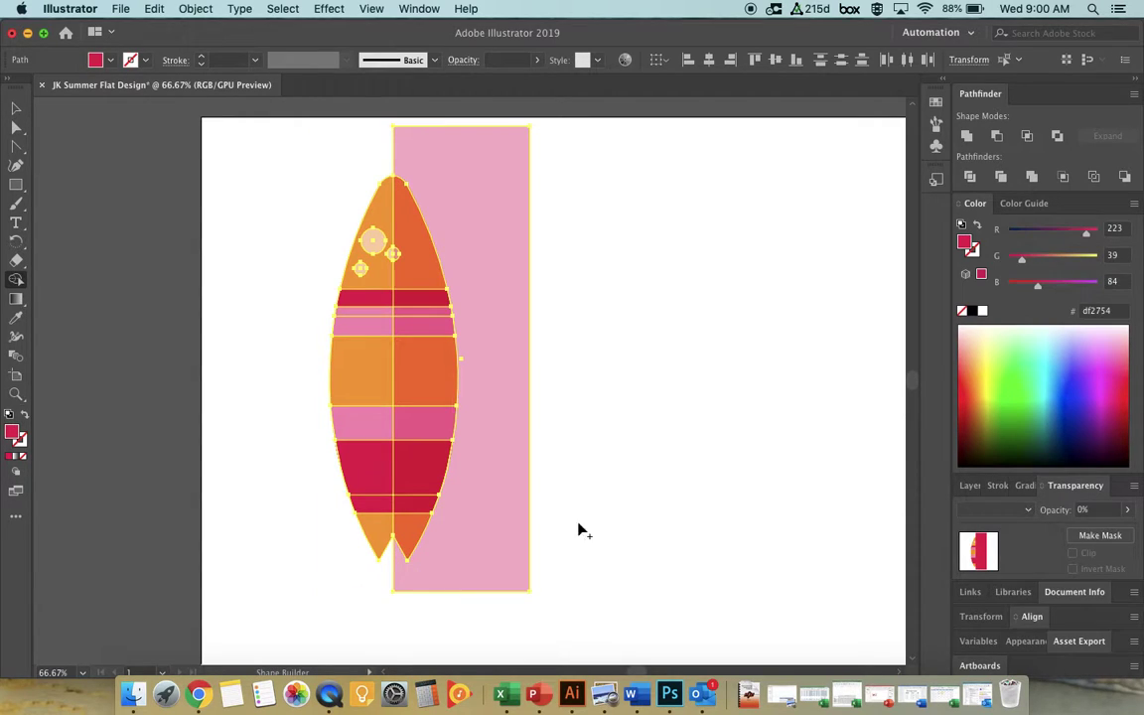
pyautogui.keyDown('alt'); pyautogui.click(470, 227); pyautogui.keyUp('alt')
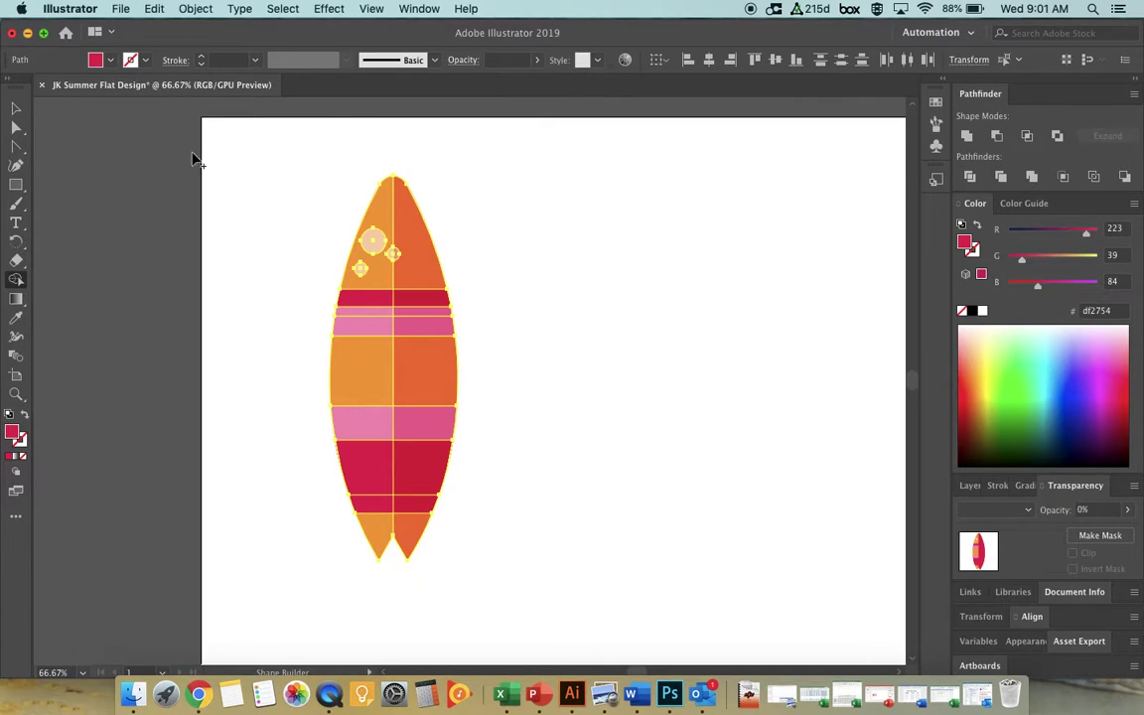
pyautogui.click(16, 107)
pyautogui.click(284, 203)
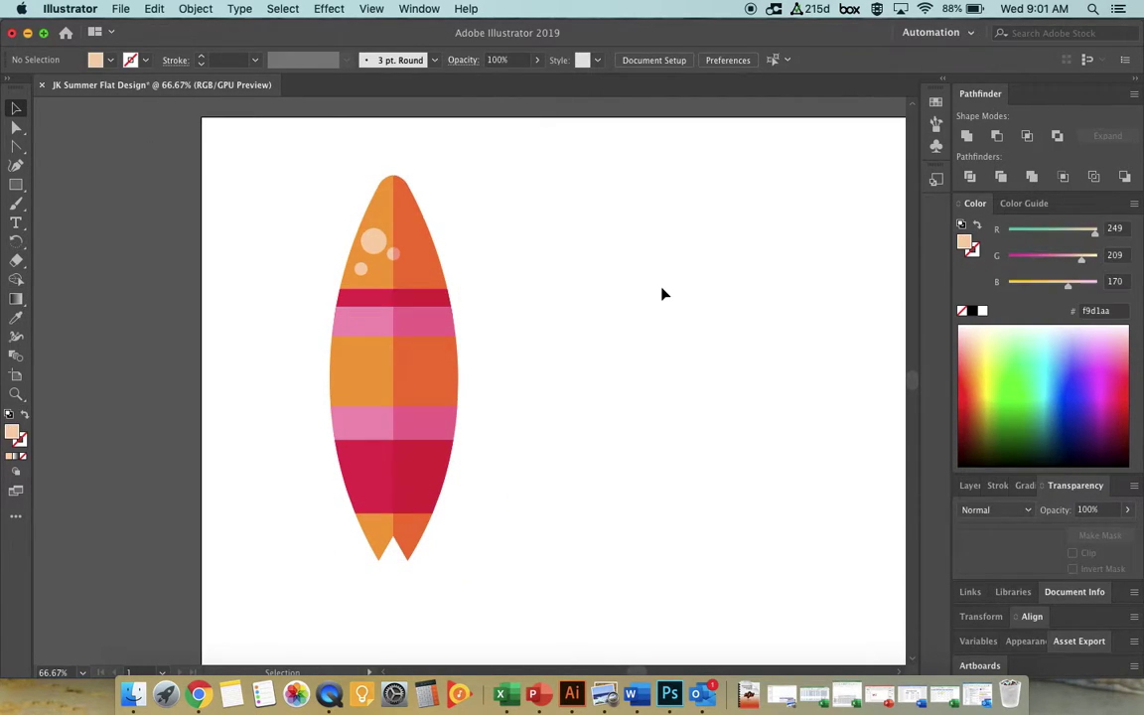
# Check the surfboard's half-side shading and its stripes by selecting the pieces individually
pyautogui.click(412, 358)
pyautogui.click(574, 356)
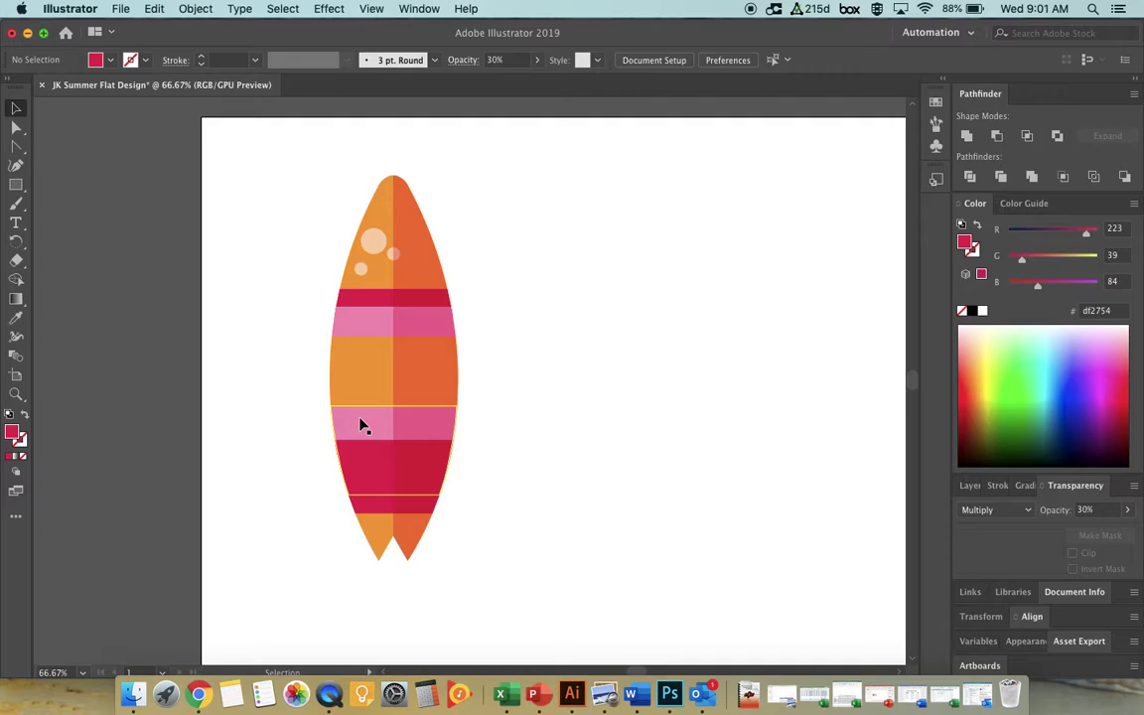
pyautogui.click(422, 400)
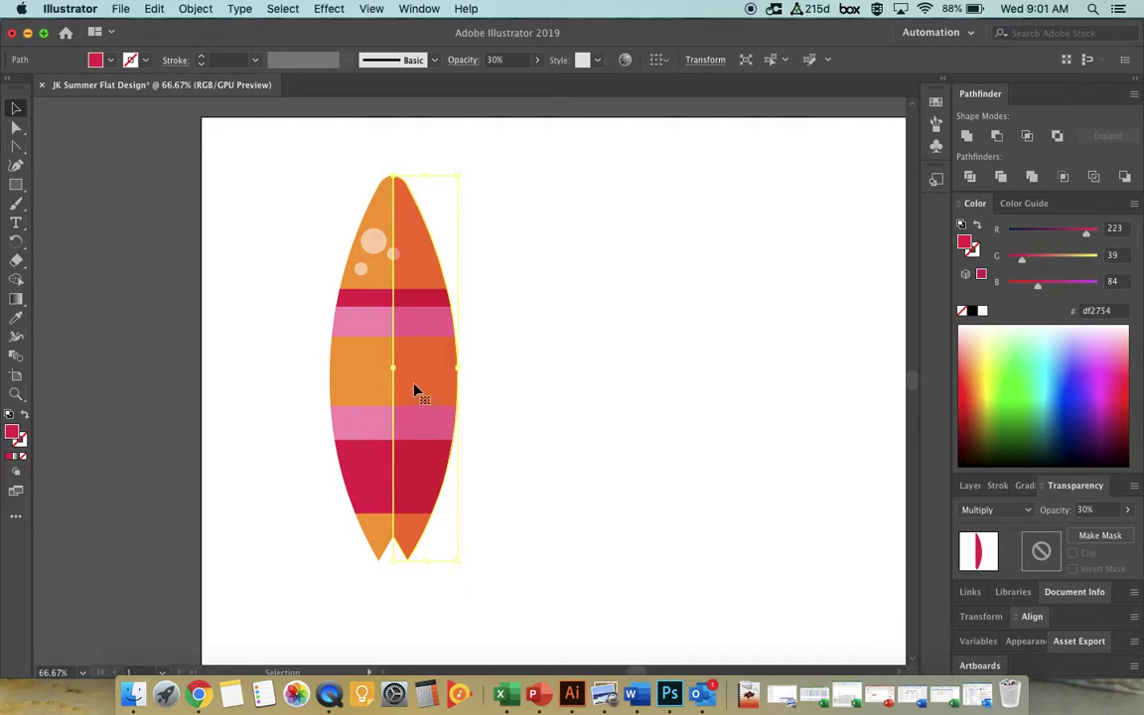
pyautogui.click(366, 319)
pyautogui.click(367, 301)
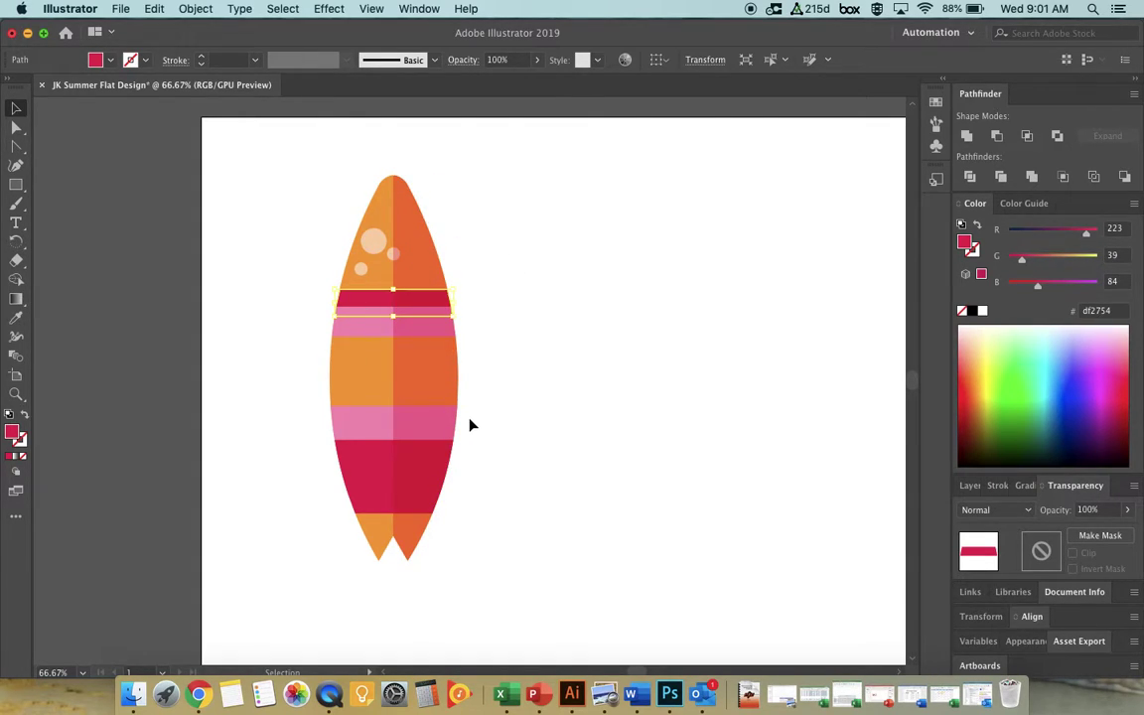
pyautogui.click(507, 372)
# Select all pieces of the surfboard, including stripes, dots and shading, and group them
pyautogui.moveTo(279, 152); pyautogui.dragTo(499, 587)
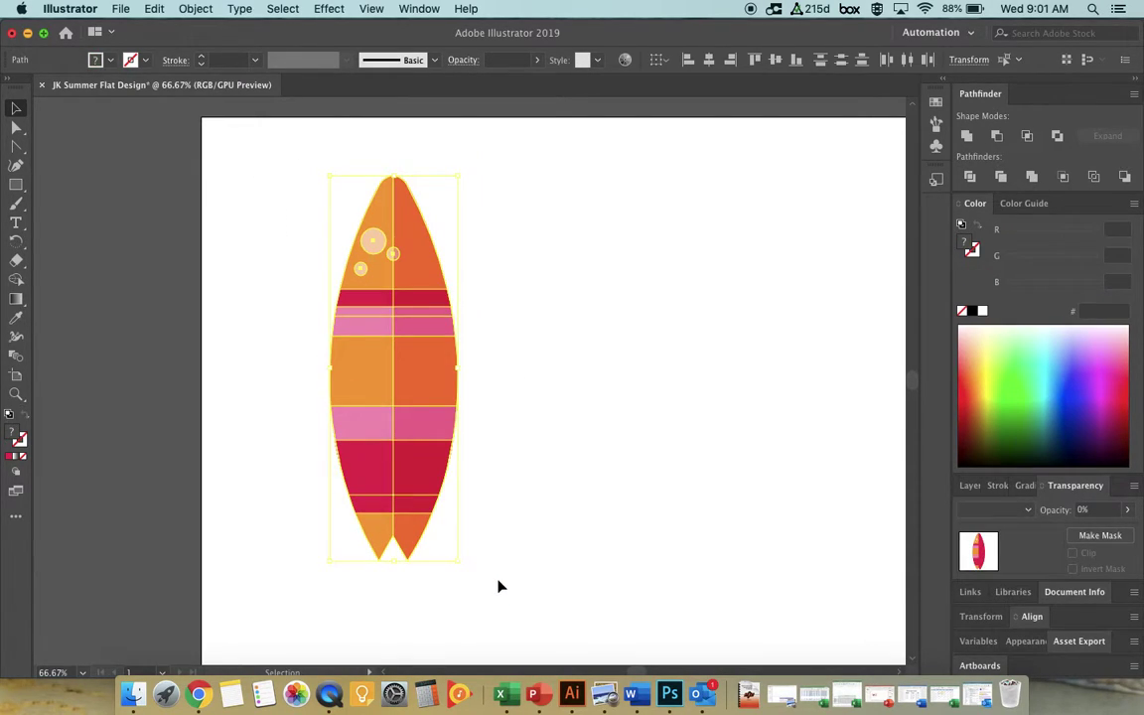
pyautogui.click(195, 8)
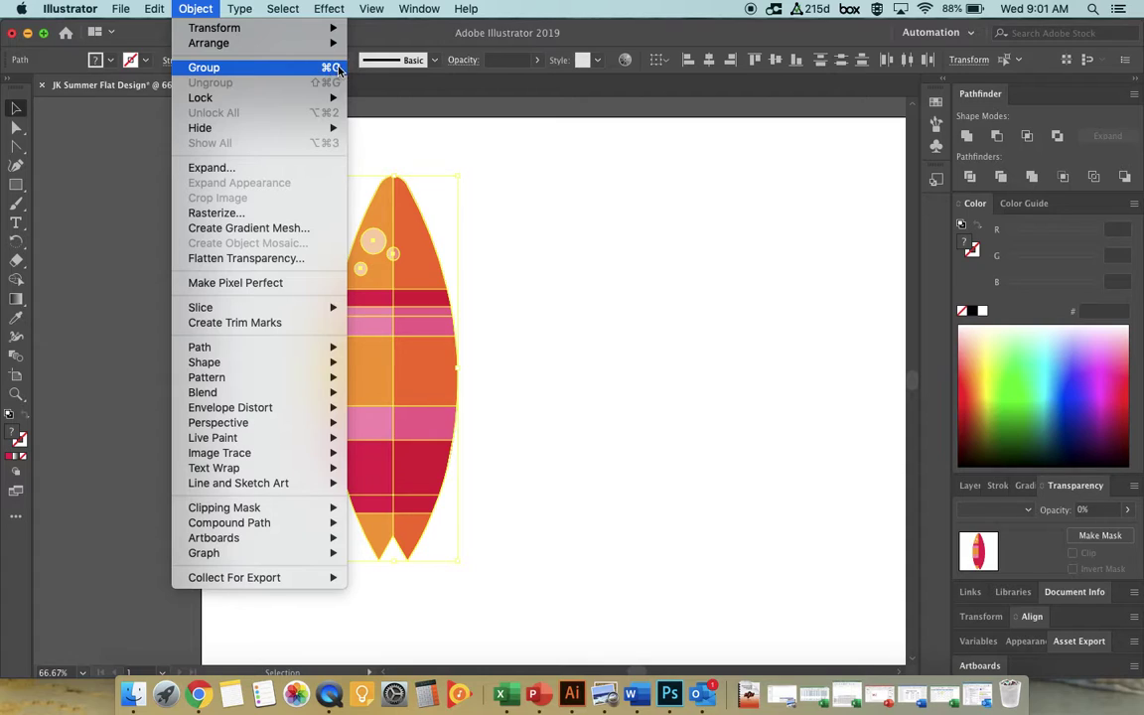
pyautogui.click(548, 209)
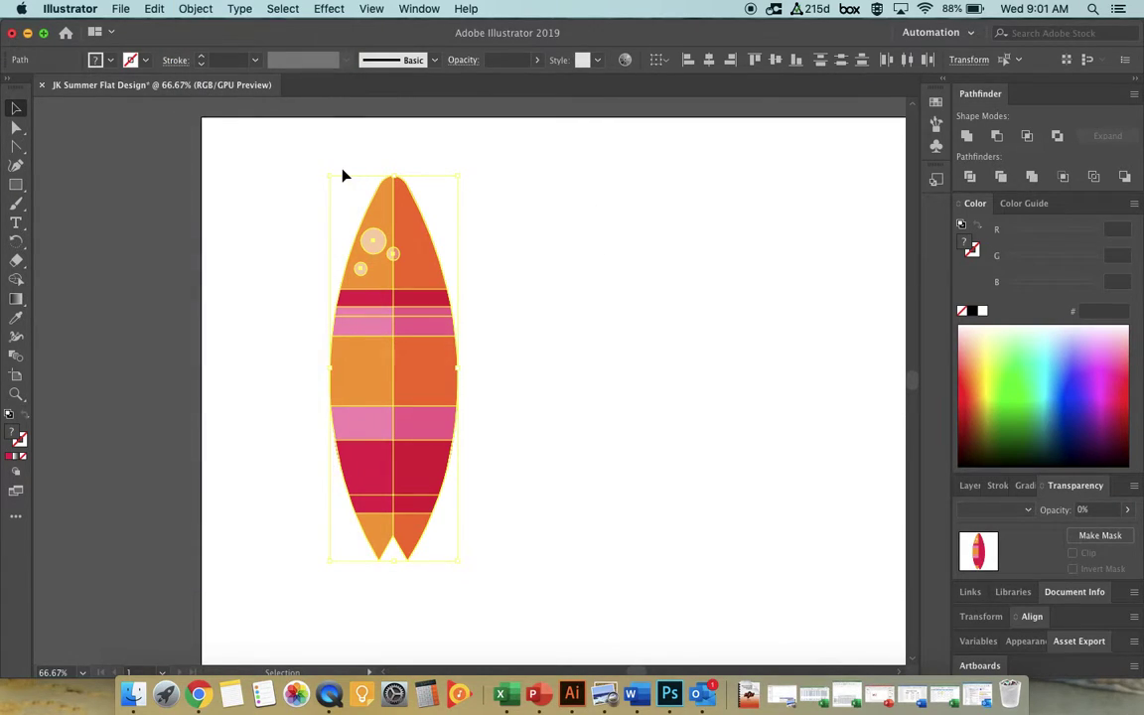
pyautogui.press('super+g')
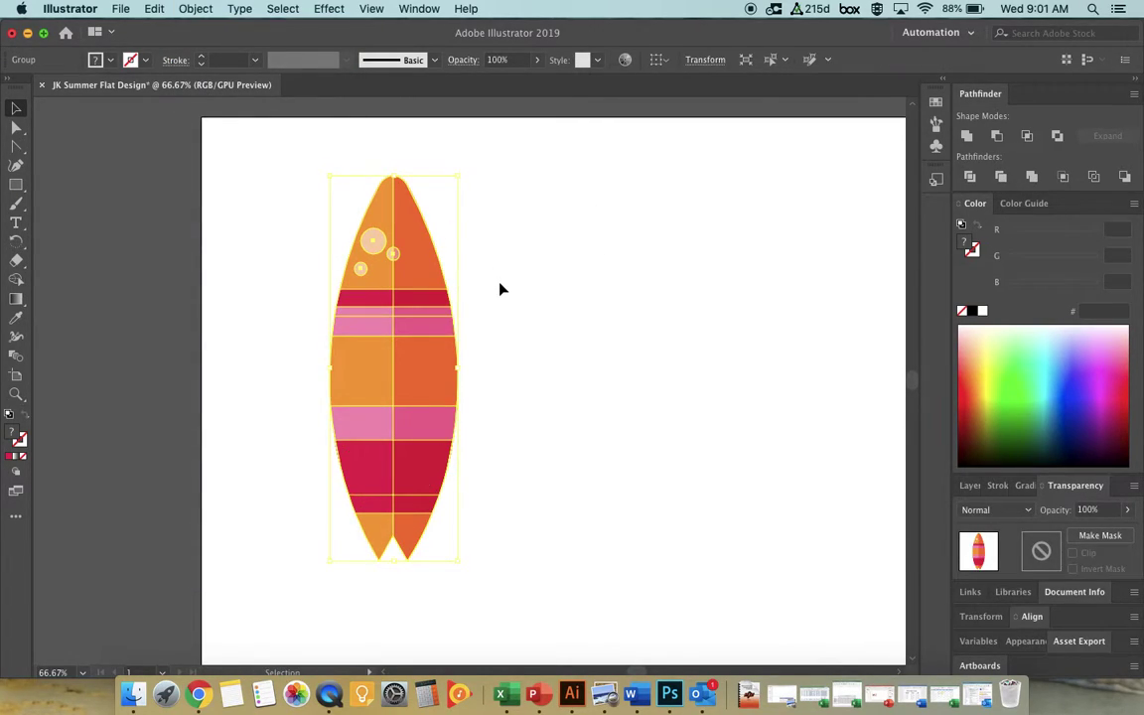
# Reposition the surfboard group in the artboard's upper left area and rotate it to a slight counterclockwise tilt
pyautogui.moveTo(422, 283); pyautogui.dragTo(363, 255)
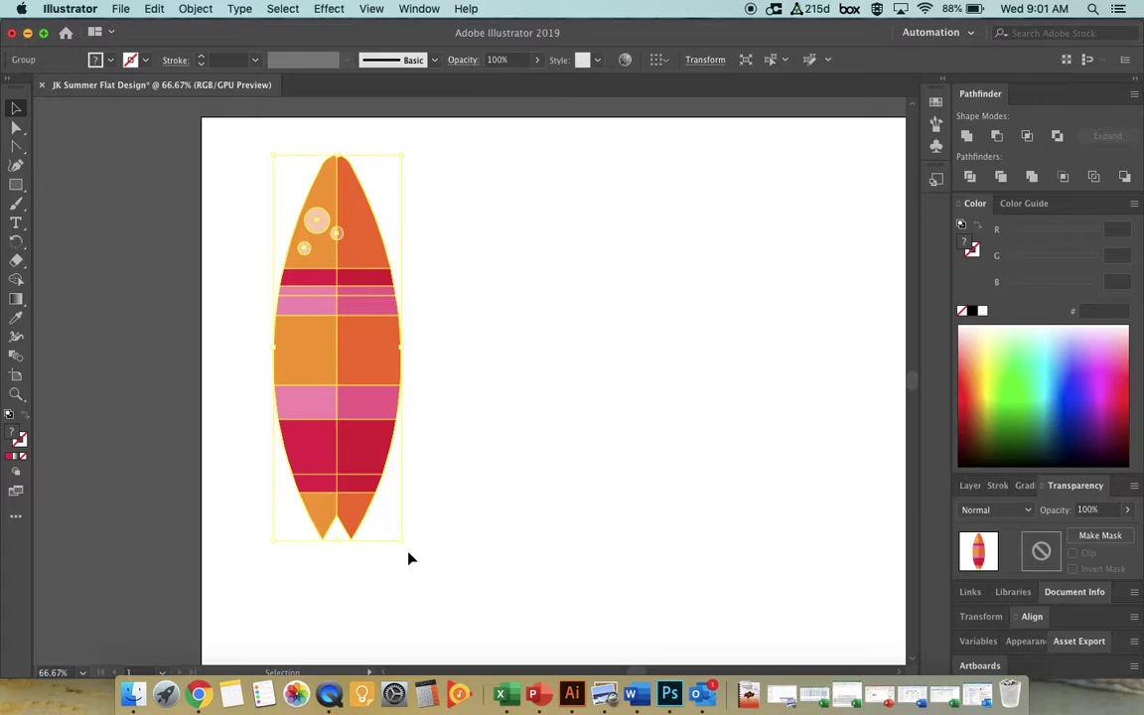
pyautogui.moveTo(404, 544); pyautogui.dragTo(429, 534)
pyautogui.moveTo(370, 361); pyautogui.dragTo(383, 388)
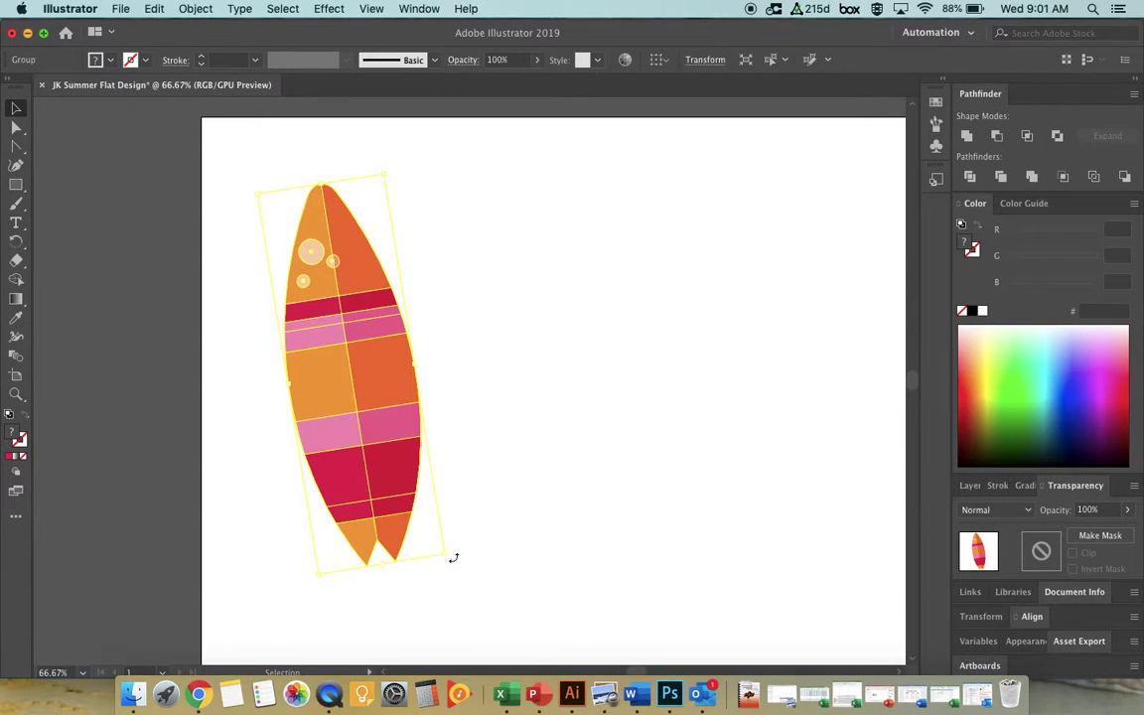
pyautogui.moveTo(452, 558); pyautogui.dragTo(429, 576)
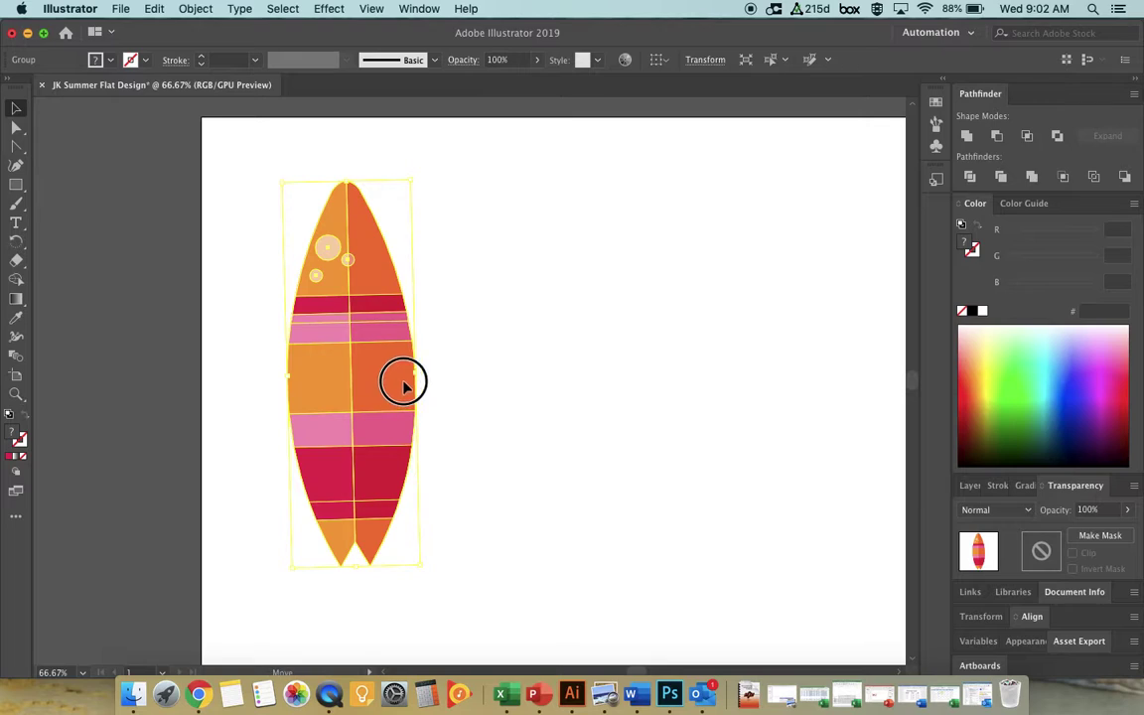
pyautogui.moveTo(401, 387); pyautogui.dragTo(421, 383)
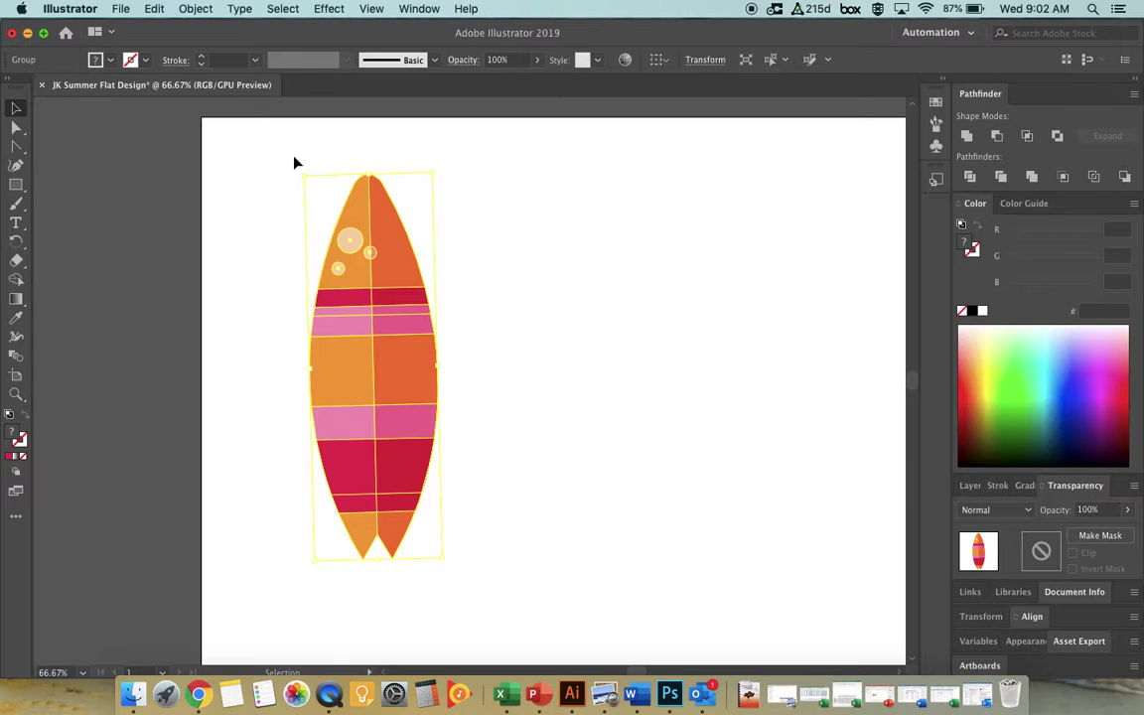
# Scale the surfboard group down slightly, move it closer to the artboard's upper left corner, and deselect it
pyautogui.moveTo(304, 174); pyautogui.dragTo(286, 151)
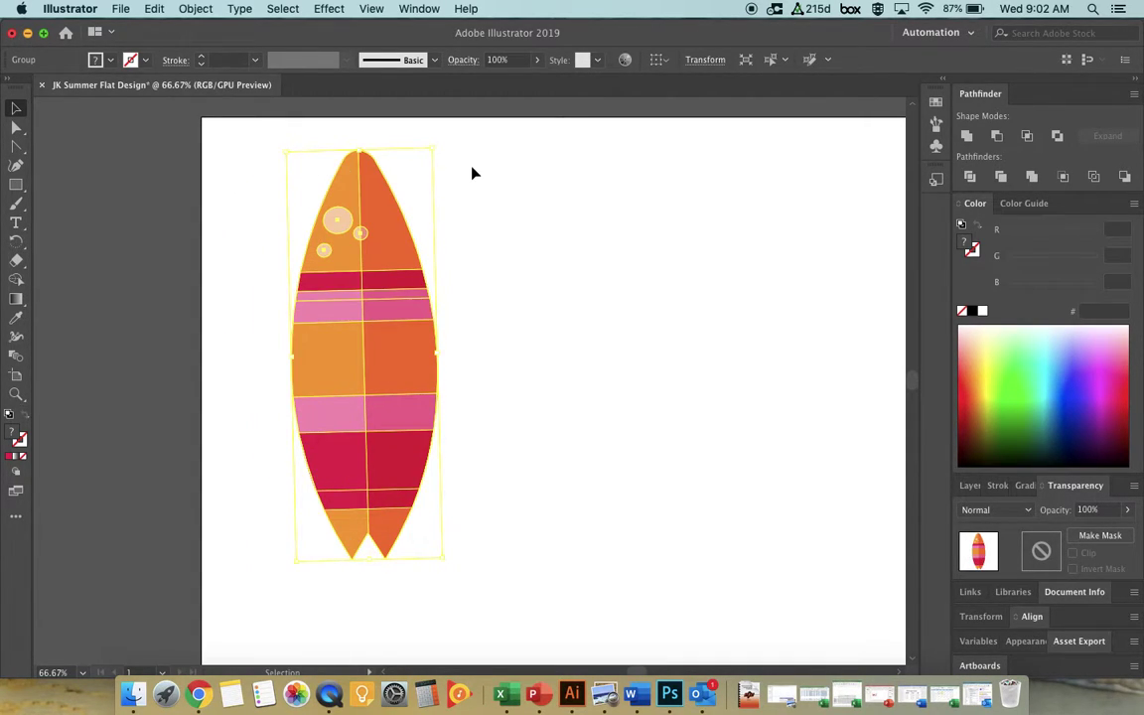
pyautogui.press('super+z')
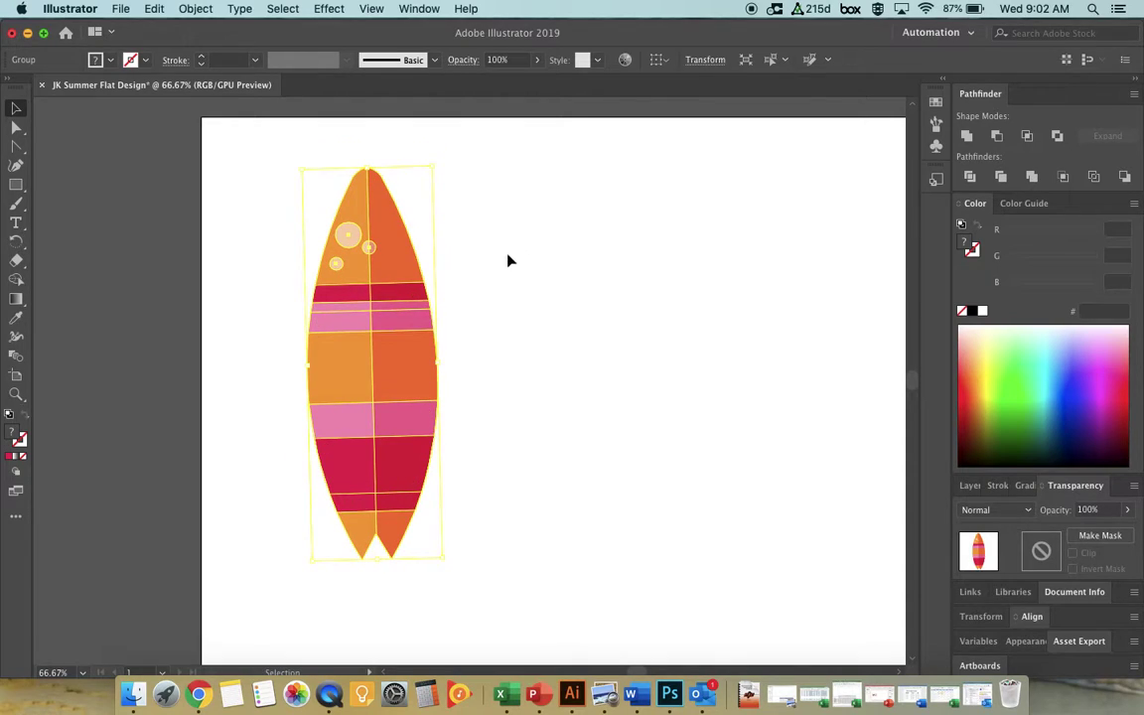
pyautogui.click(321, 188)
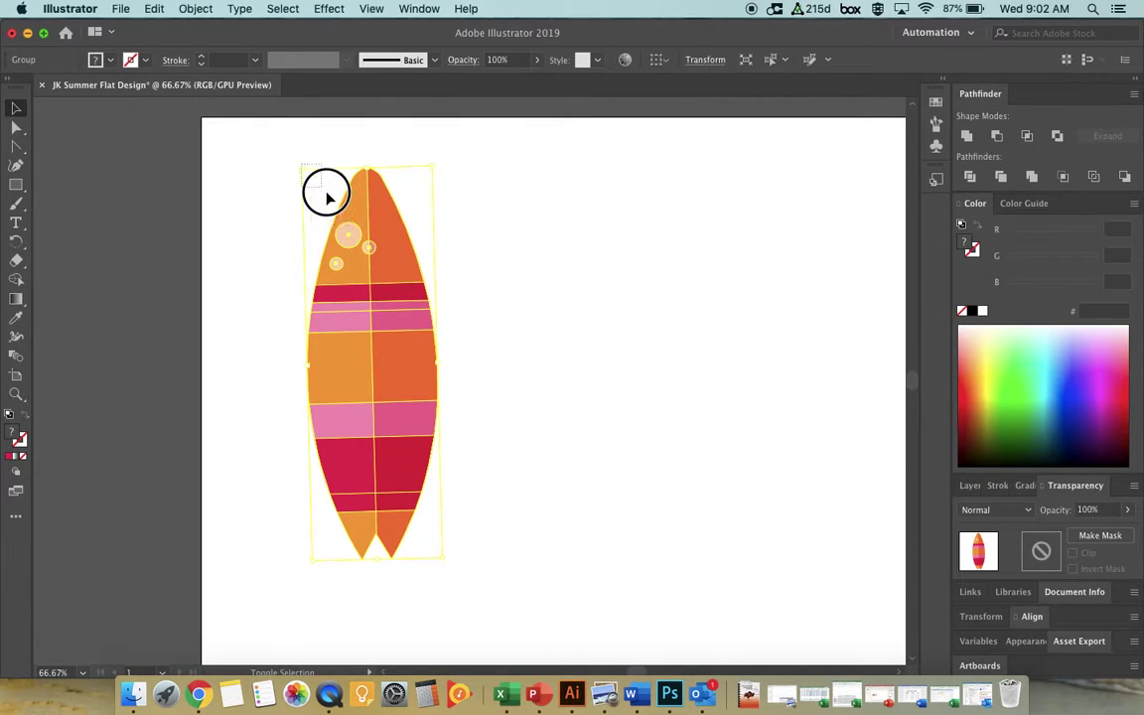
pyautogui.moveTo(303, 168); pyautogui.dragTo(320, 215)
pyautogui.click(503, 353)
pyautogui.moveTo(412, 372); pyautogui.dragTo(376, 303)
pyautogui.click(468, 357)
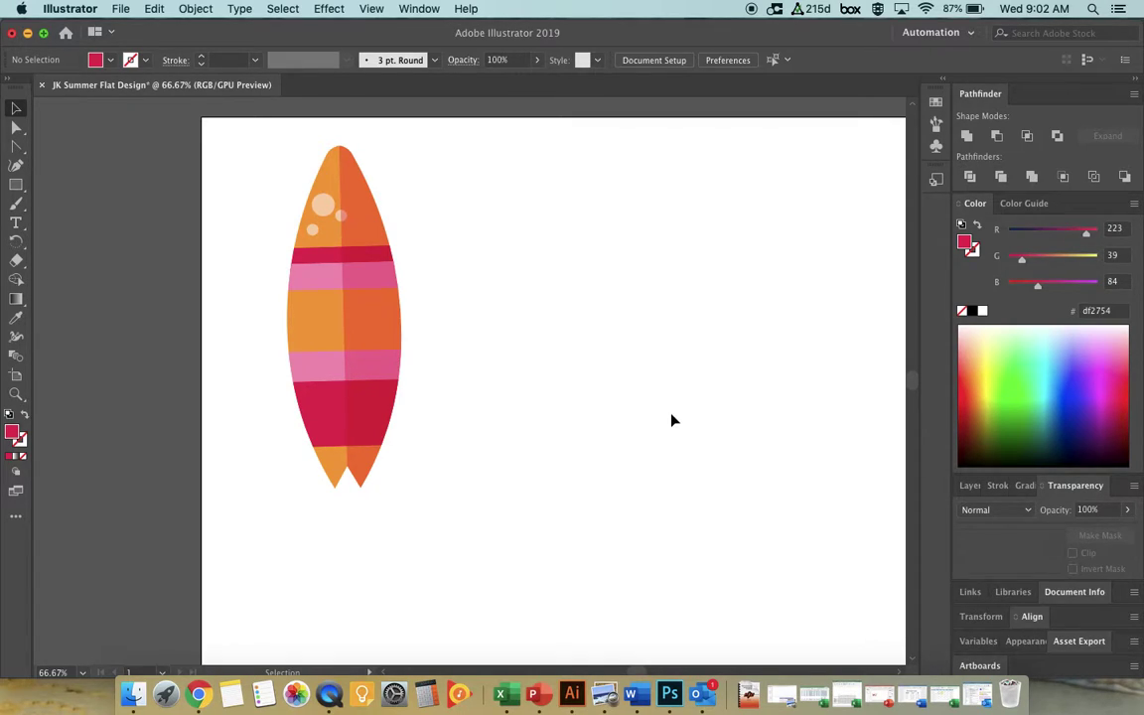
# Display the layer list and toggle the Surfboard layer's visibility off and on twice
pyautogui.scroll(-1, 690, 433)
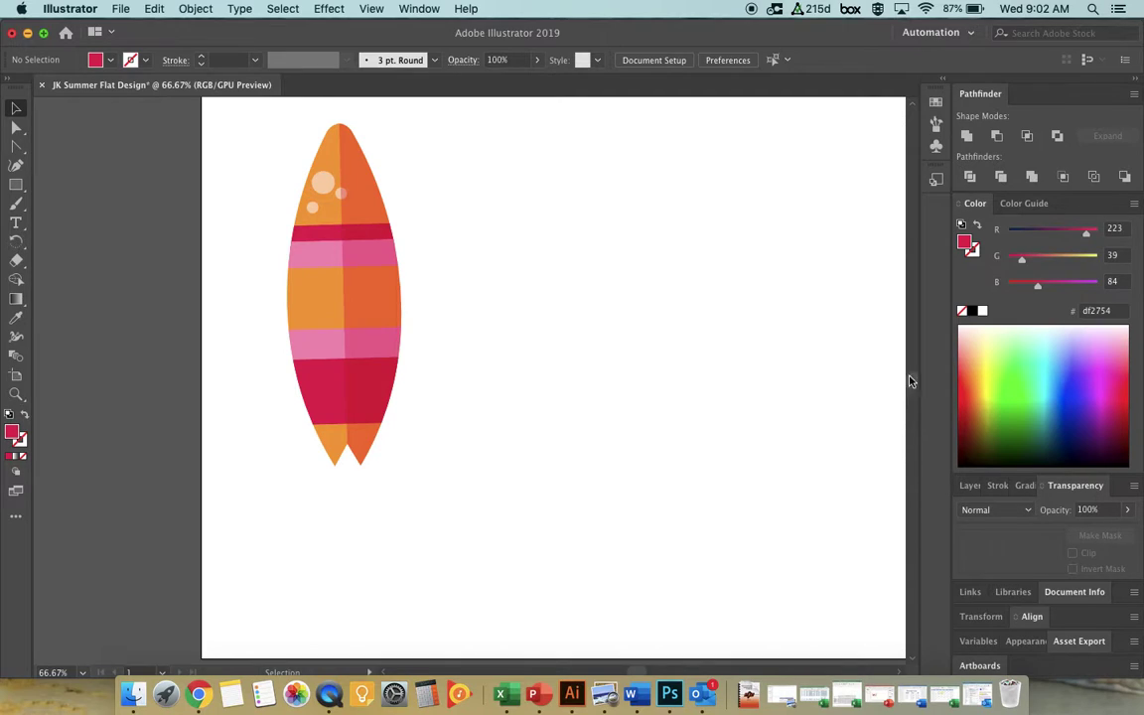
pyautogui.hscroll(5, 767, 158)
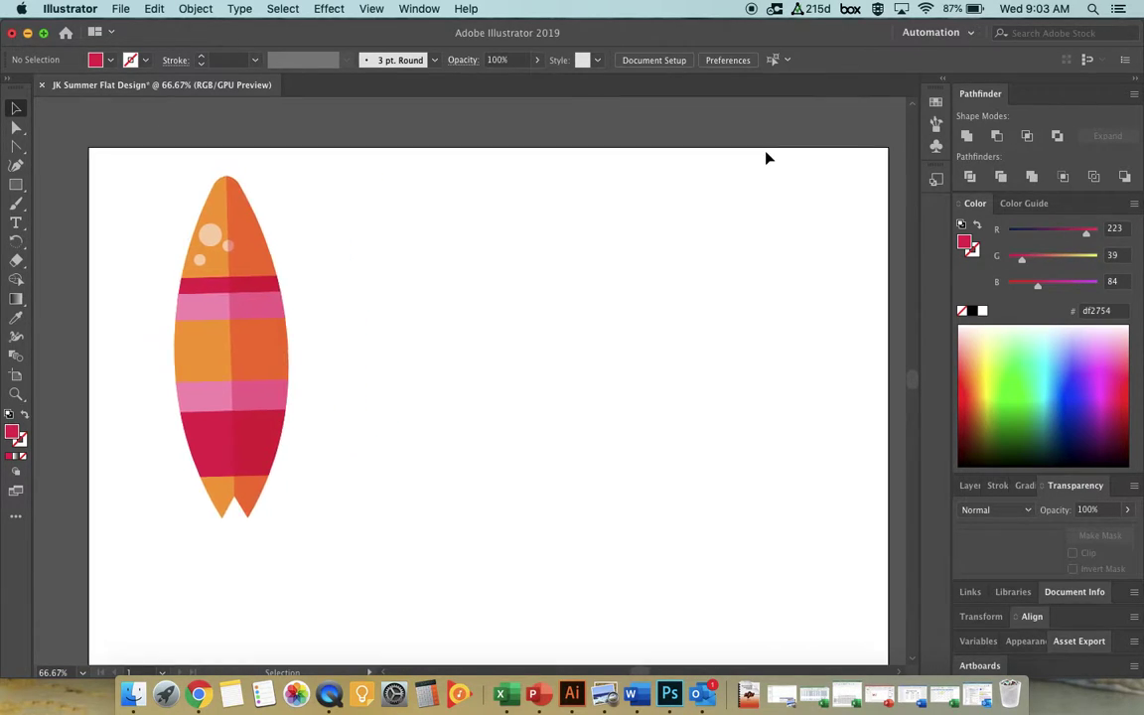
pyautogui.scroll(-1, 767, 158)
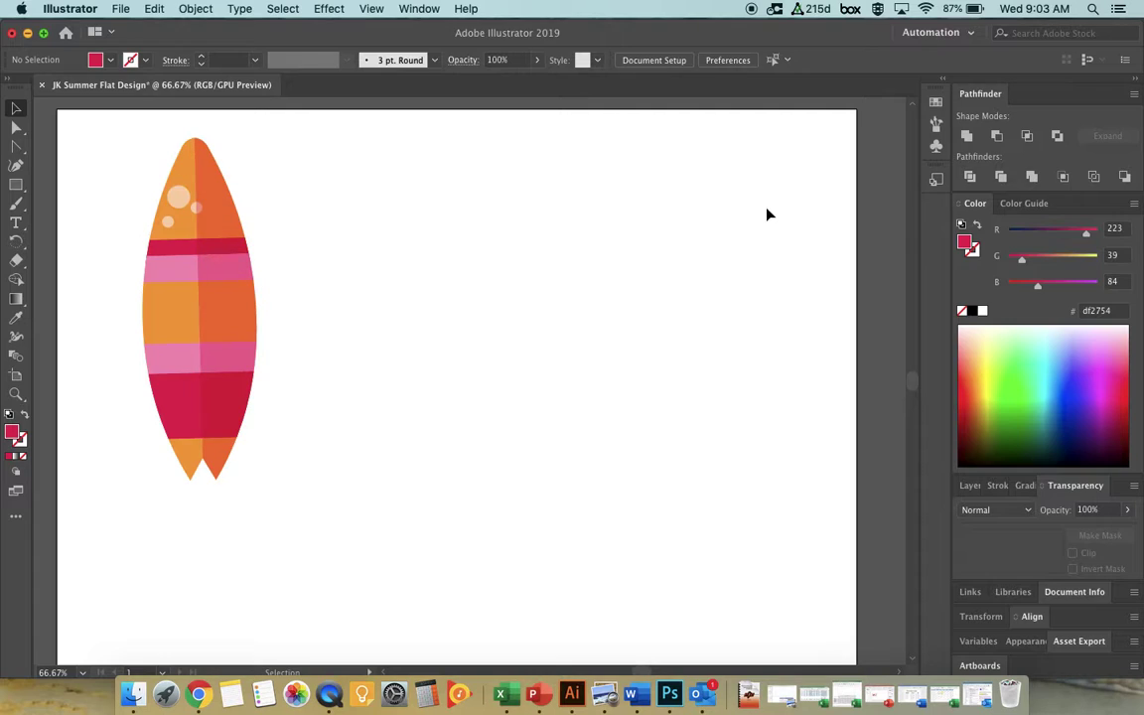
pyautogui.click(969, 486)
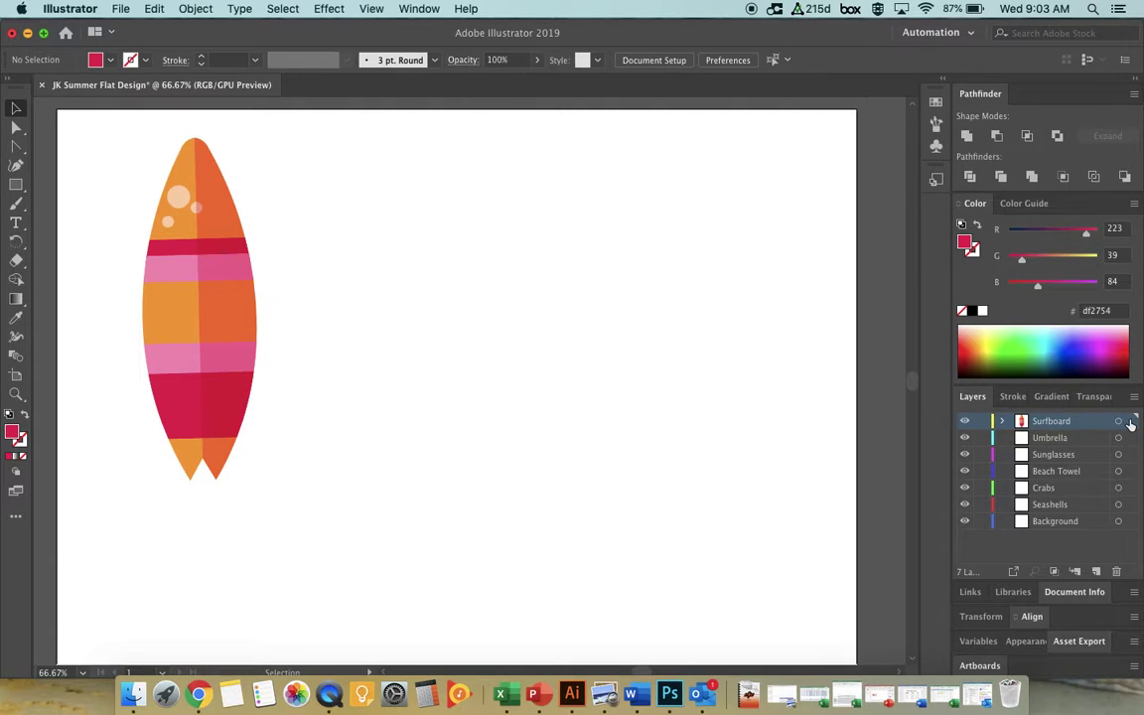
pyautogui.click(964, 422)
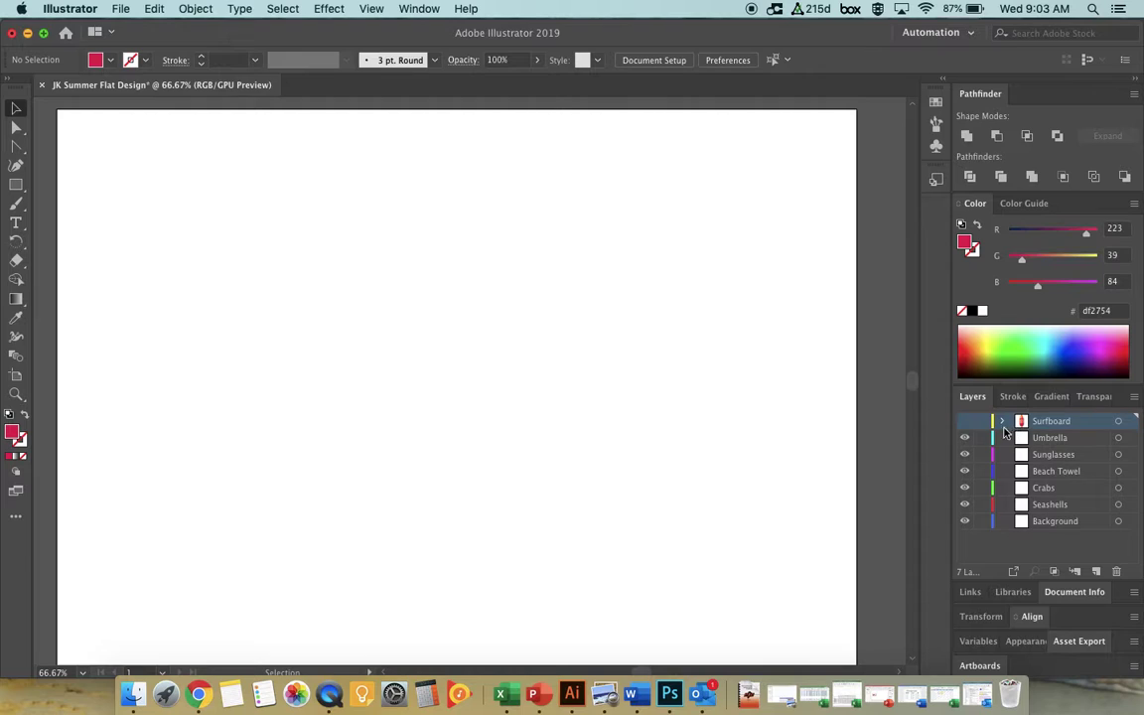
pyautogui.click(965, 423)
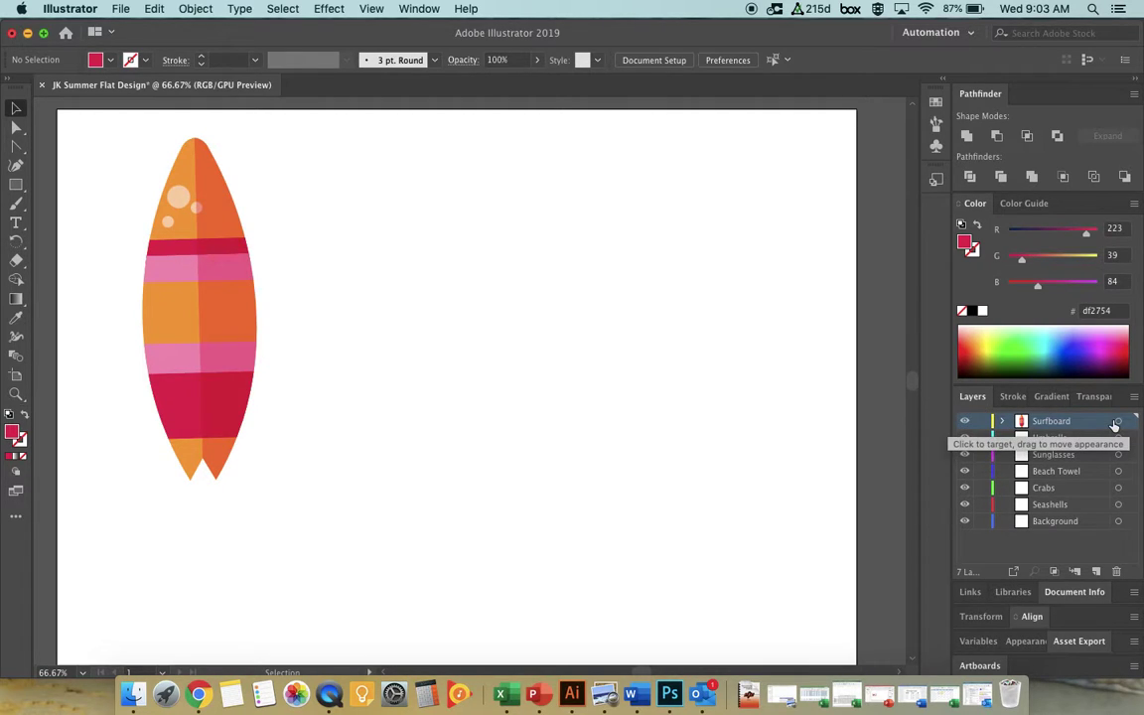
pyautogui.click(964, 422)
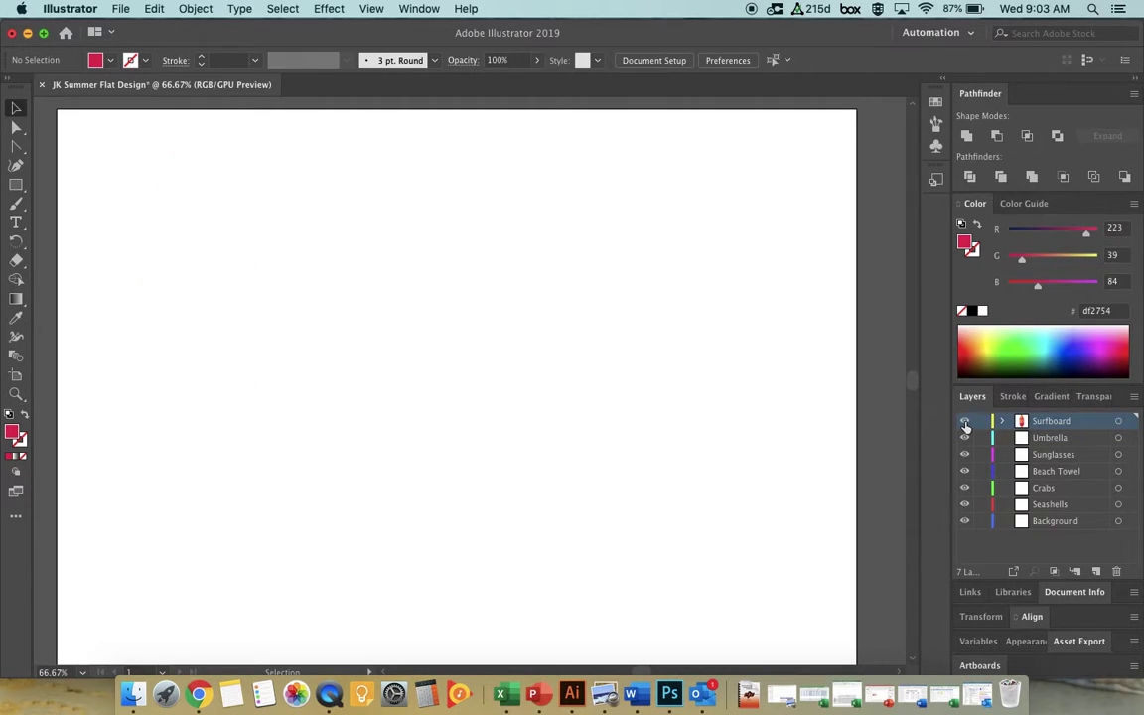
pyautogui.click(965, 423)
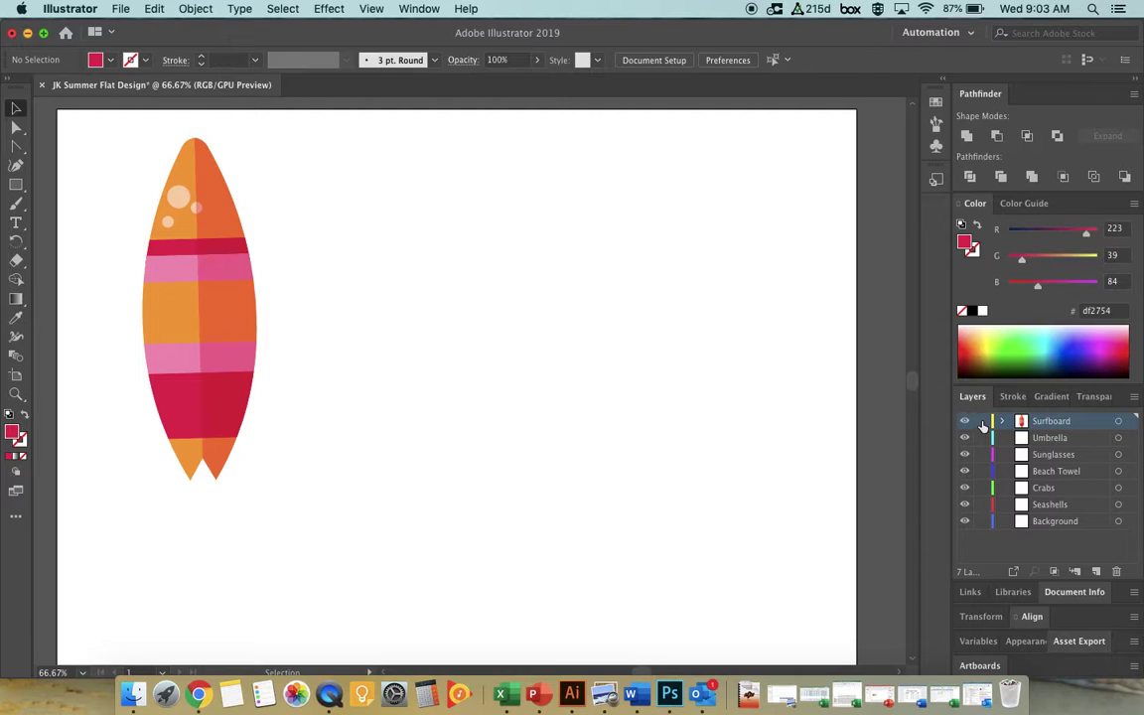
# Lock the Surfboard layer and test the lock by trying to select the surfboard on the artboard
pyautogui.click(981, 421)
pyautogui.click(209, 203)
pyautogui.click(193, 337)
pyautogui.click(237, 626)
pyautogui.click(196, 265)
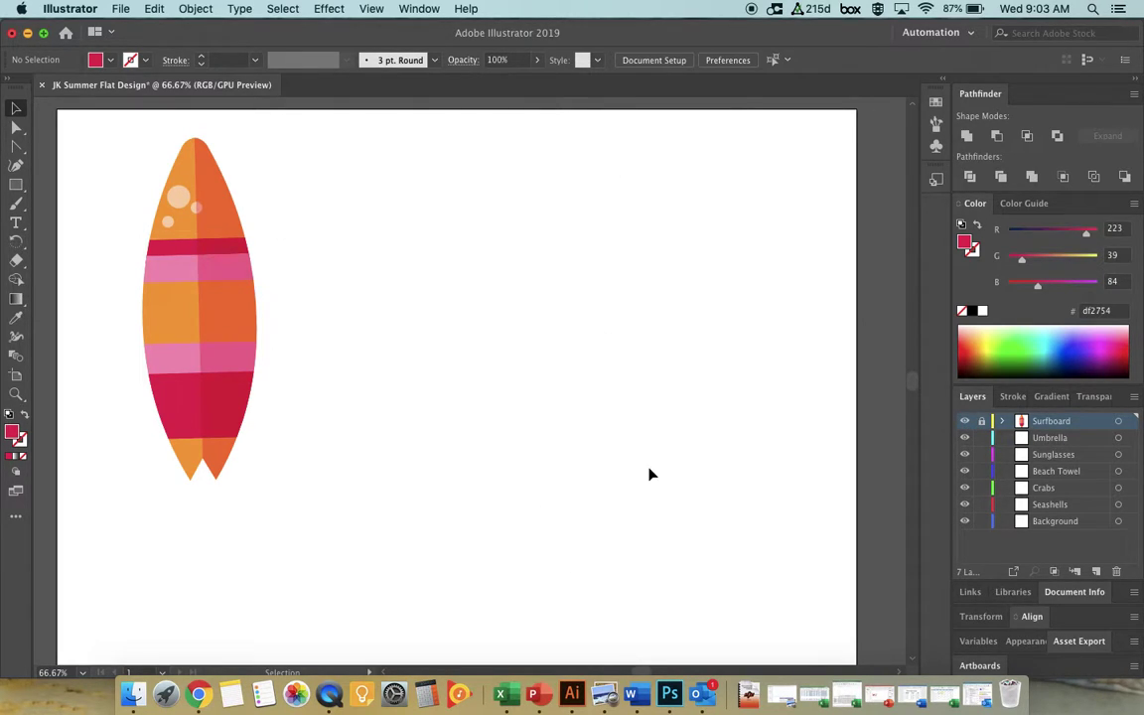
# Hide the locked Surfboard layer and show it again
pyautogui.click(964, 422)
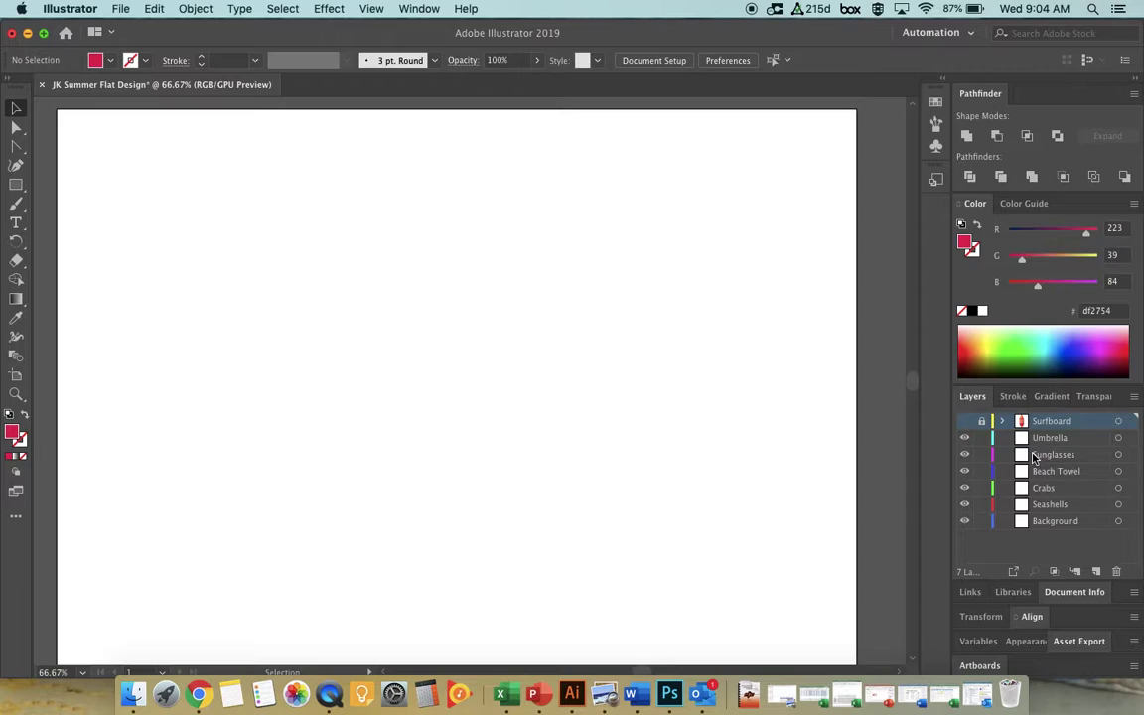
pyautogui.click(964, 425)
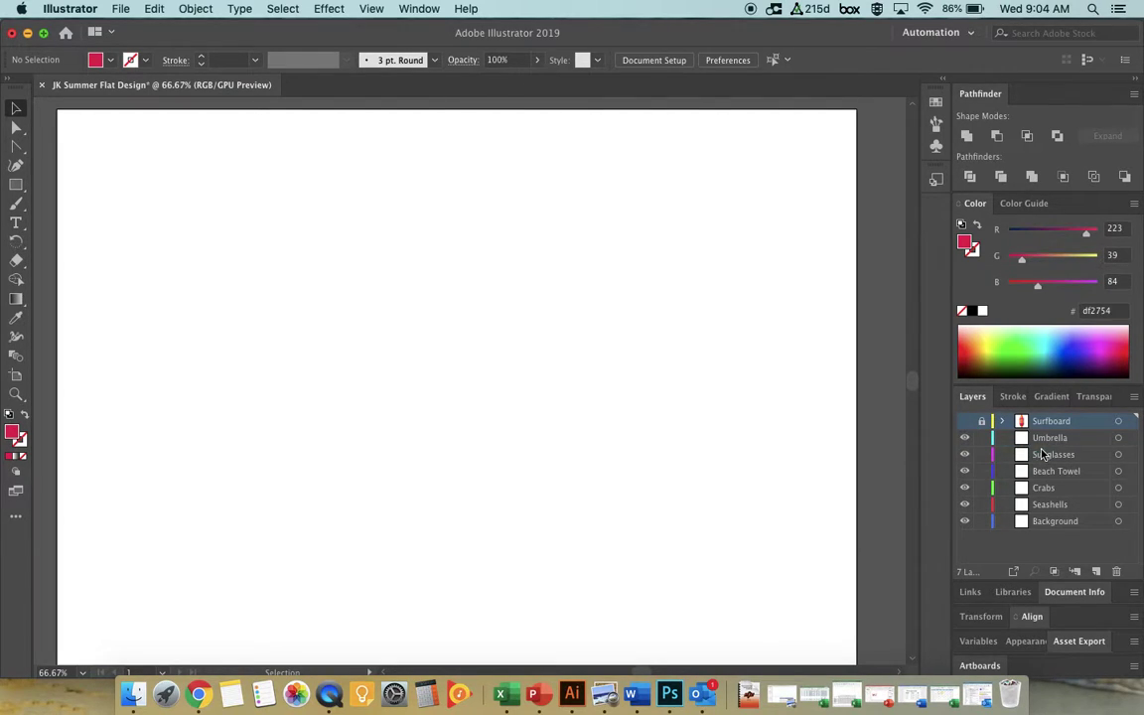
pyautogui.click(964, 422)
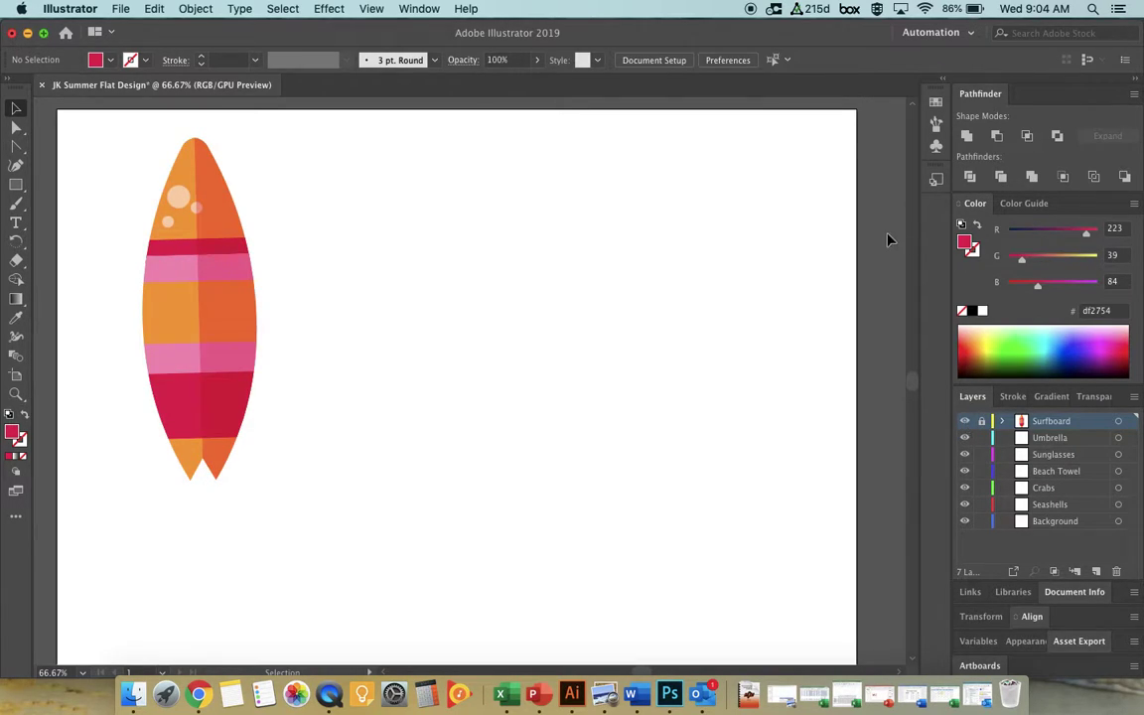